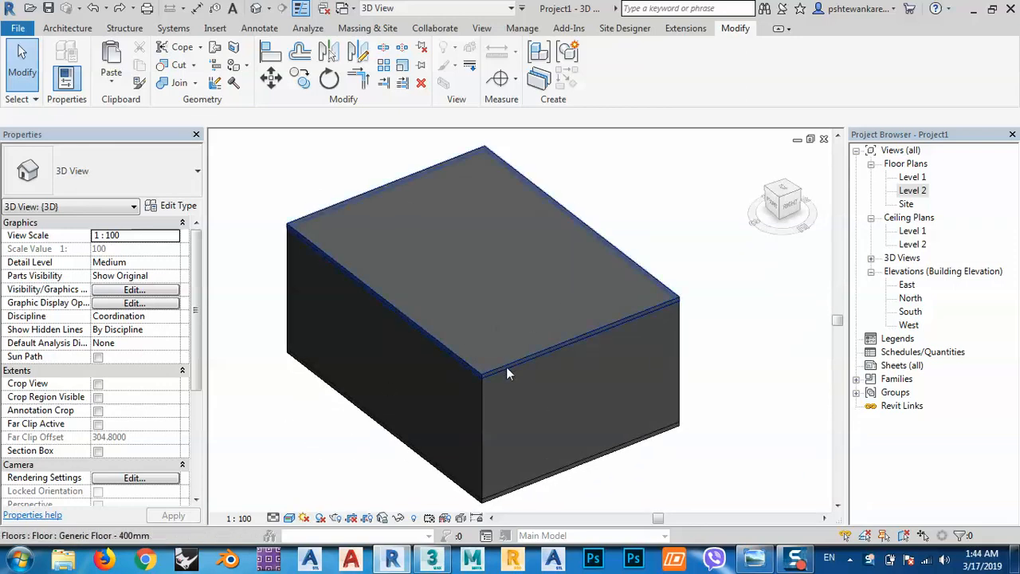
Place an M_Single-Flush 0915 x 2134mm door in the south wall, about 0.89 m from the southeast corner.
middle_click_drag(494, 398, 512, 398, "shift")
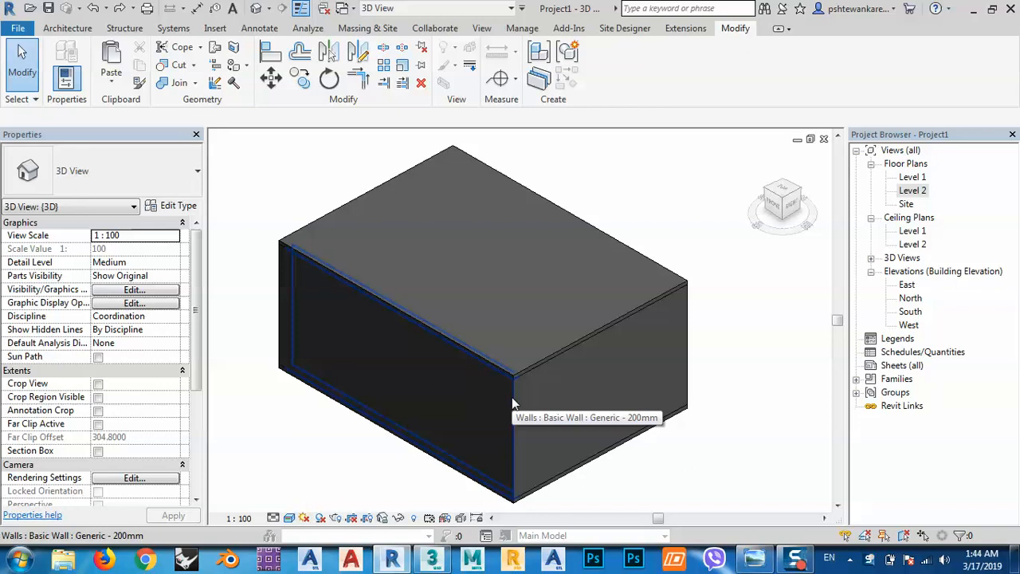
middle_click_drag(511, 396, 540, 381)
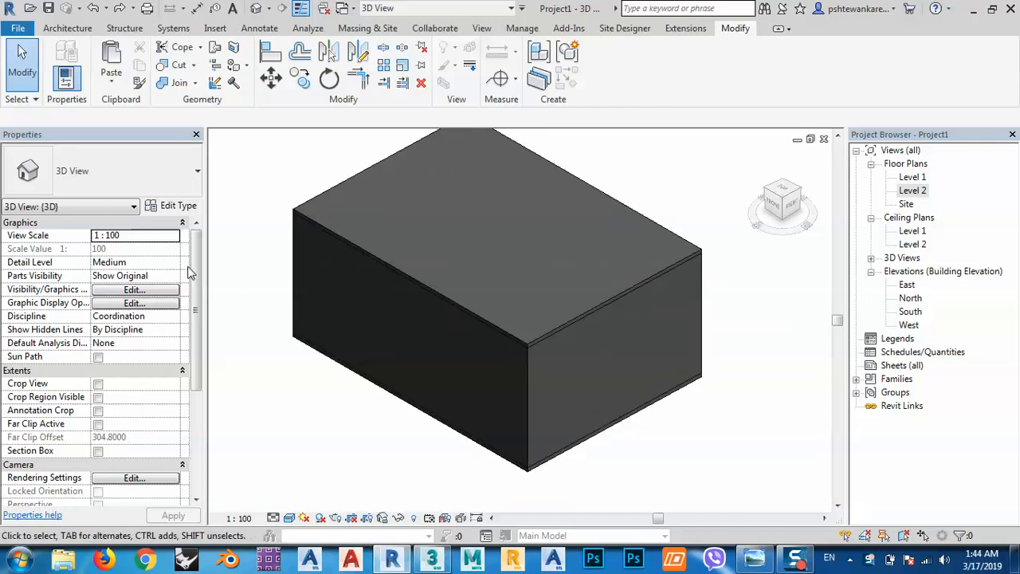
left_click(68, 29)
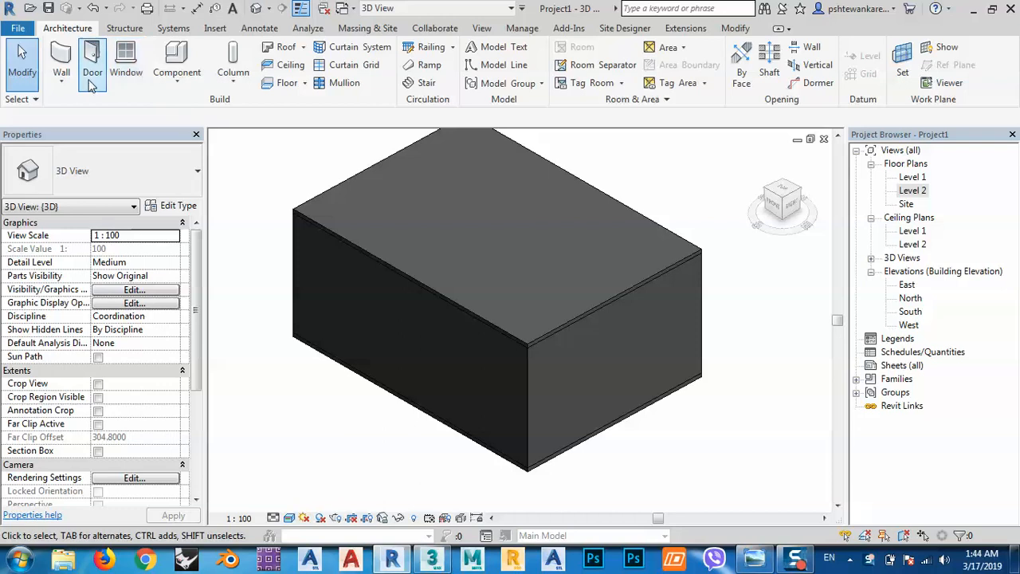
left_click(91, 73)
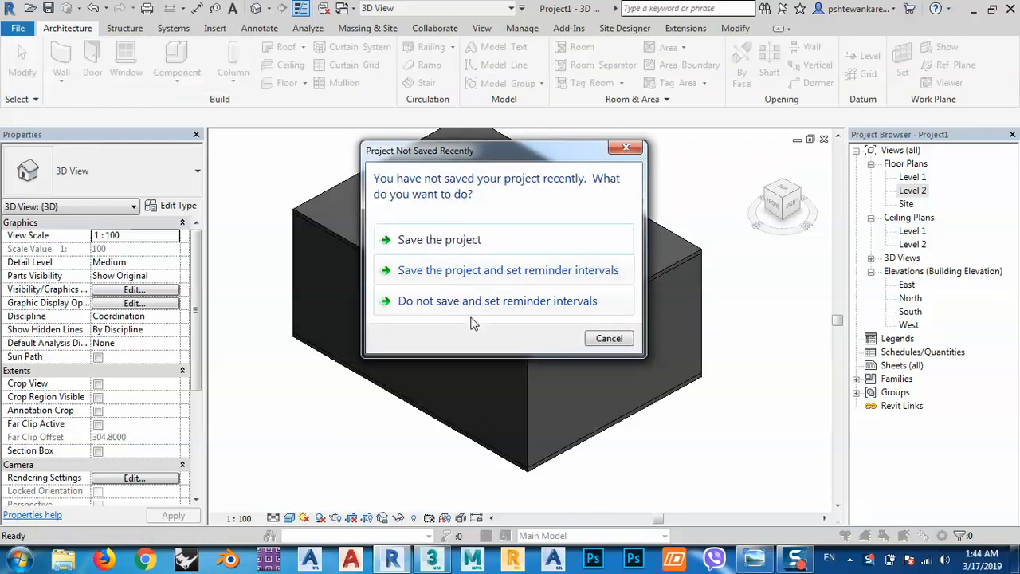
left_click(608, 338)
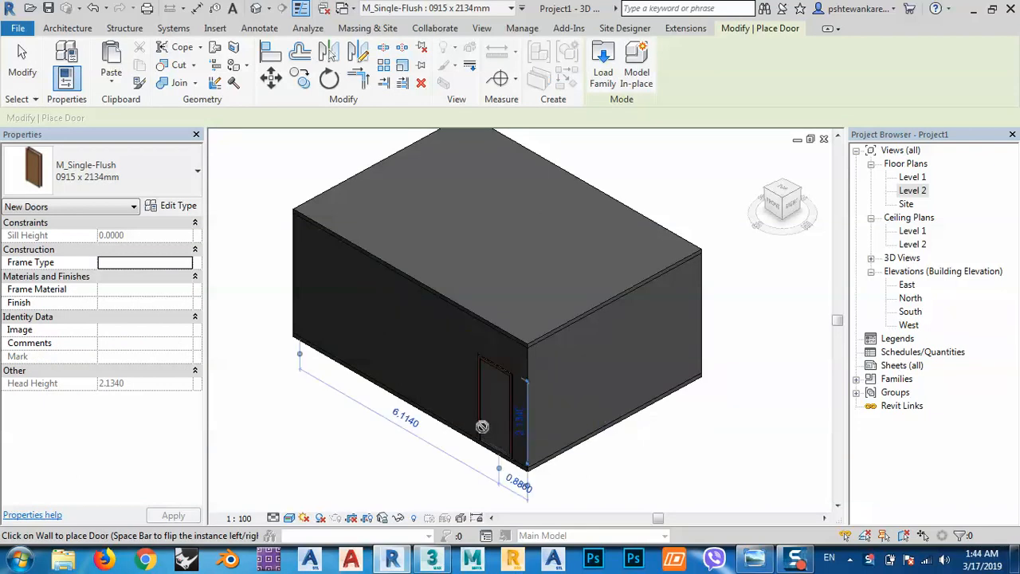
scroll(497, 454, "up", 5)
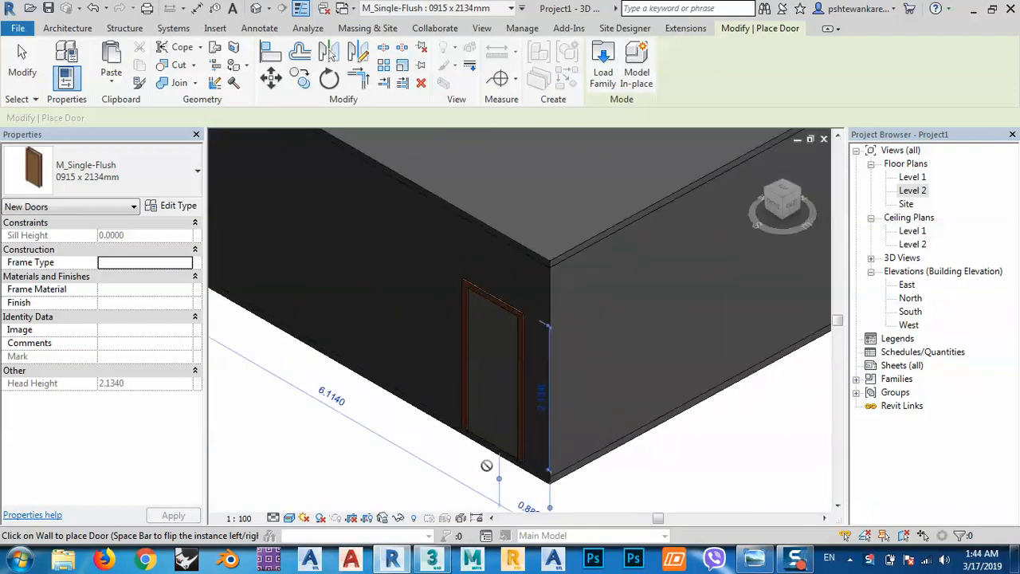
middle_click_drag(468, 337, 369, 349)
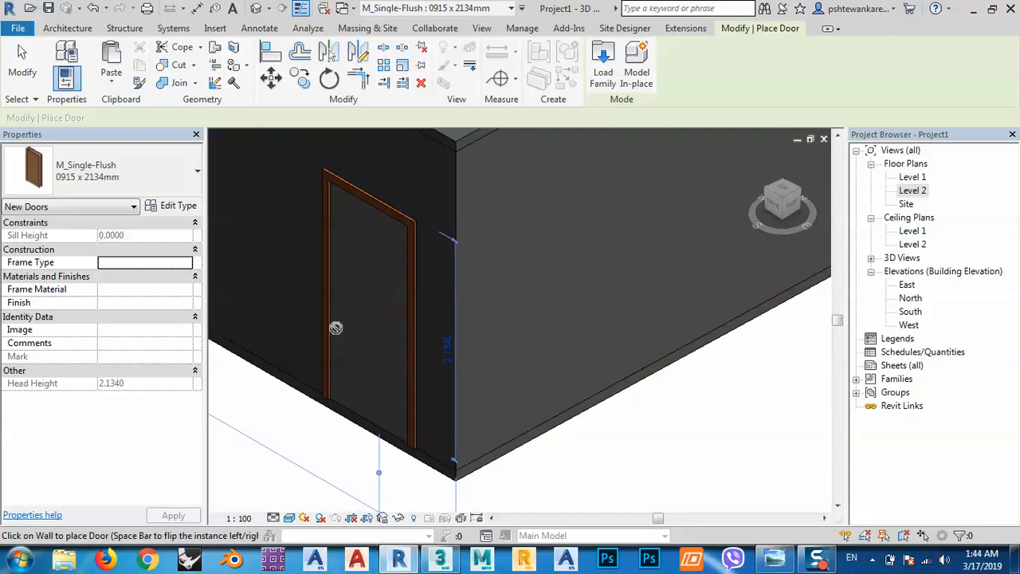
Start loading a door family, look through the library's Doors folder and open its Residential subfolder.
left_click(590, 78)
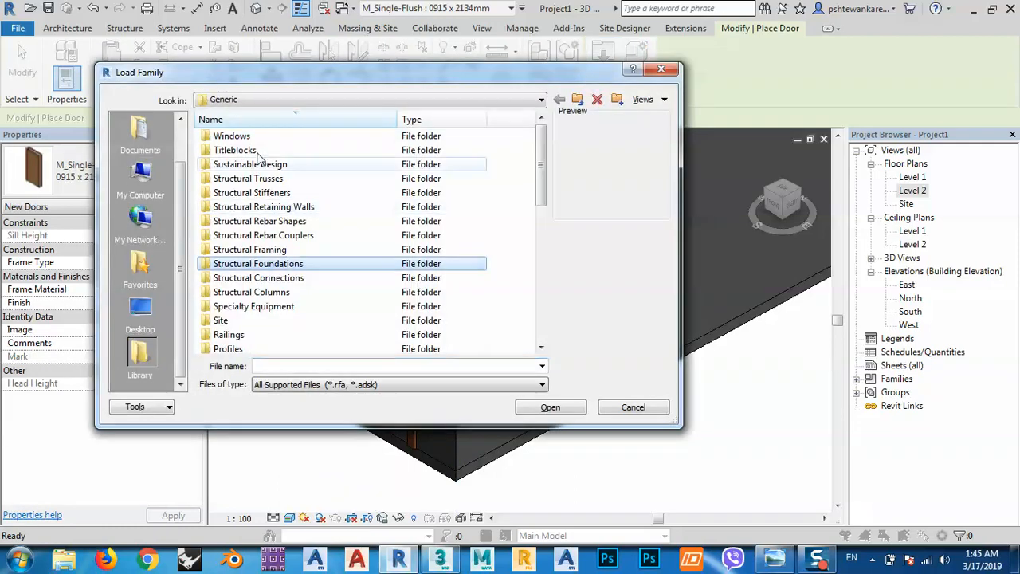
scroll(283, 287, "down", 8)
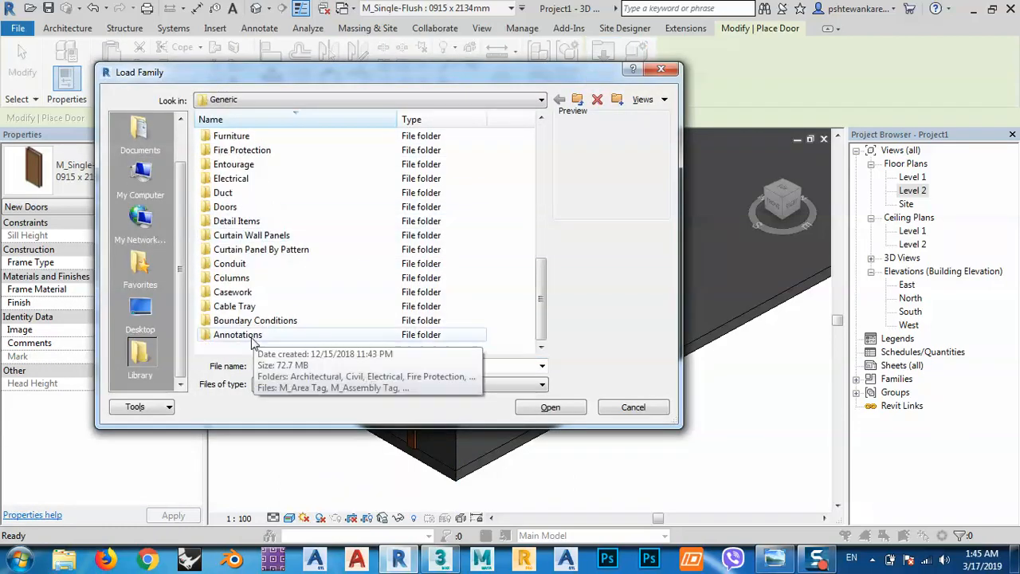
double_click(227, 207)
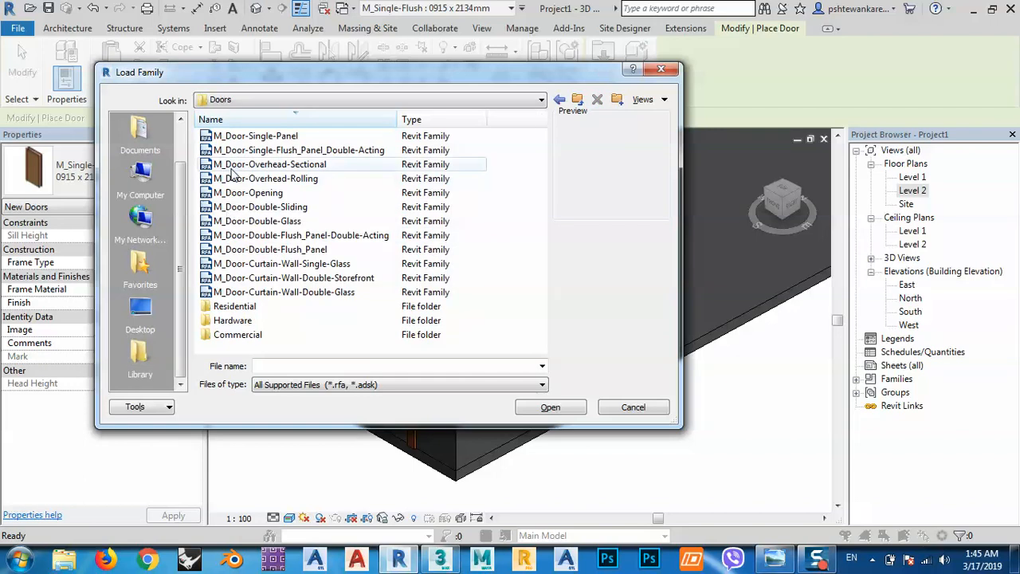
left_click(235, 164)
left_click(235, 179)
left_click(235, 207)
left_click(236, 236)
left_click(231, 263)
left_click(231, 292)
double_click(231, 309)
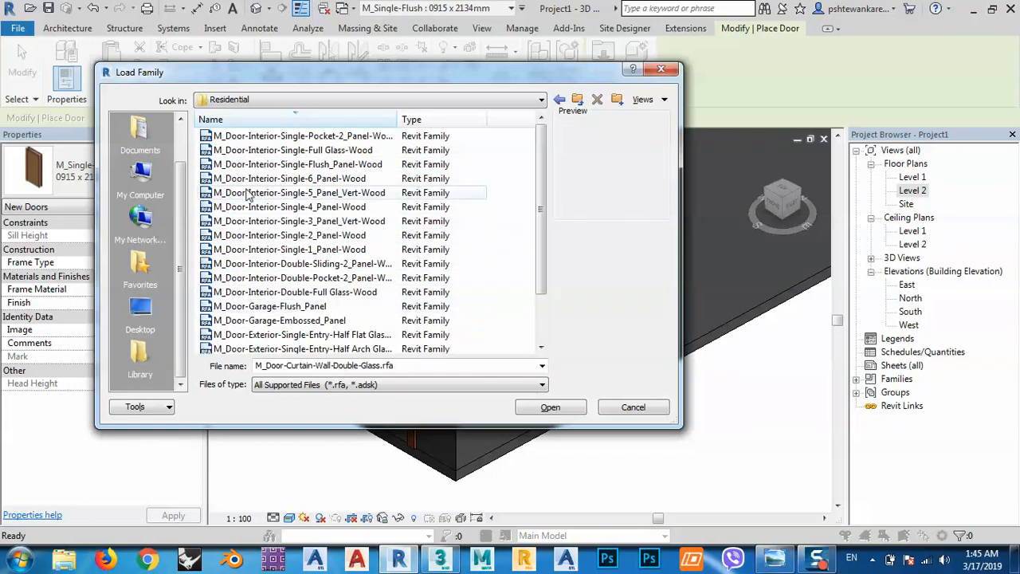
Preview the residential door families, comparing single interior, double interior and garage doors.
left_click(239, 137)
left_click(241, 152)
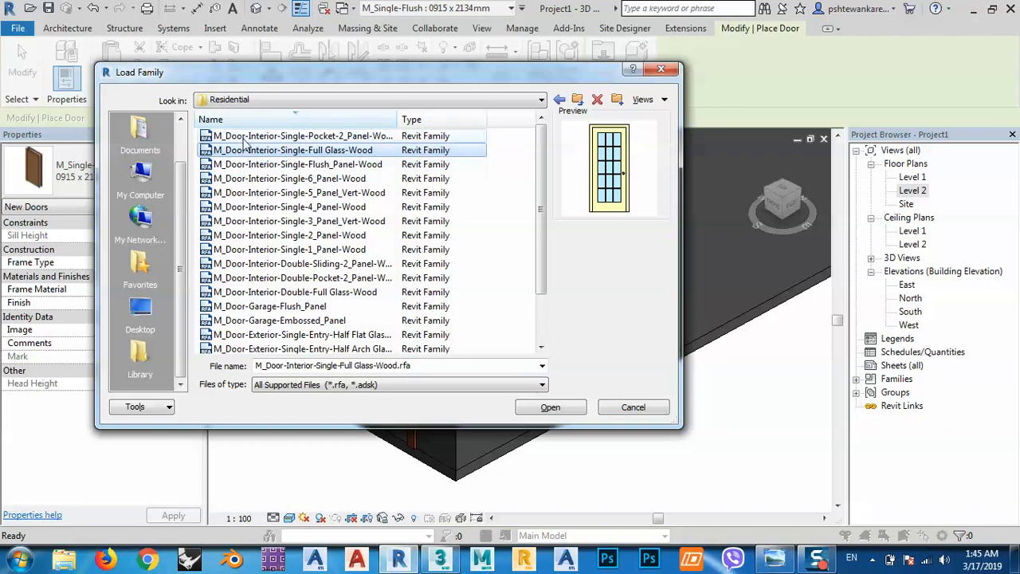
left_click(242, 138)
left_click(243, 165)
left_click(243, 193)
left_click(243, 250)
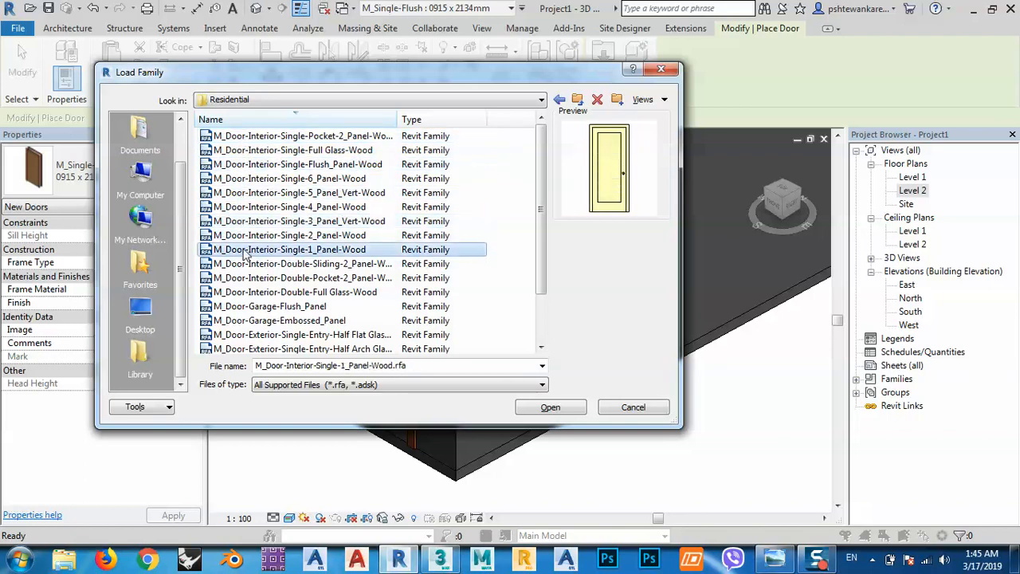
left_click(243, 277)
left_click(243, 306)
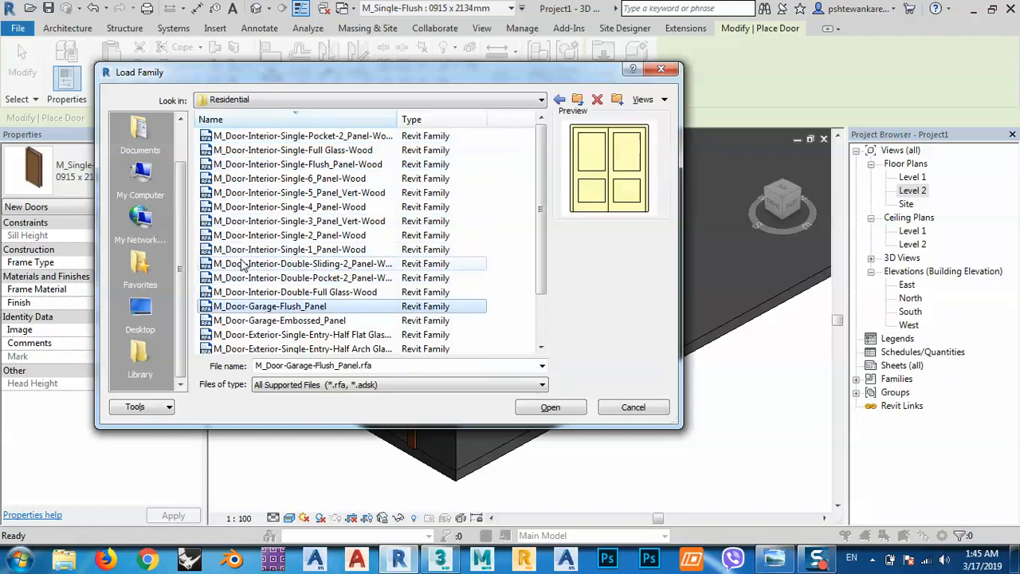
left_click(243, 262)
left_click(240, 150)
Load the M_Door-Interior-Single-6_Panel-Wood family into the project and leave door placement.
left_click(231, 178)
left_click(233, 165)
left_click(231, 178)
double_click(231, 178)
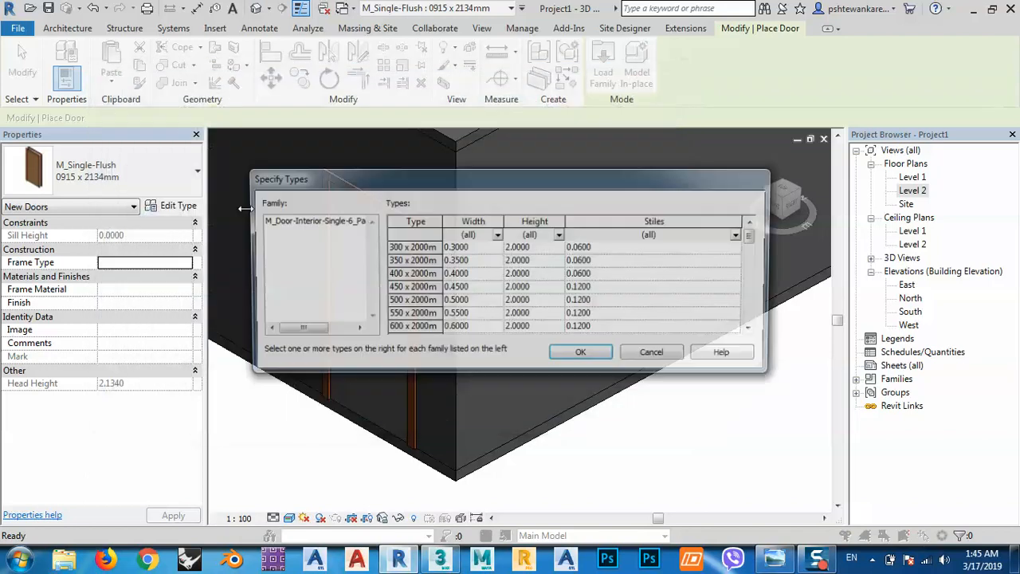
left_click(584, 356)
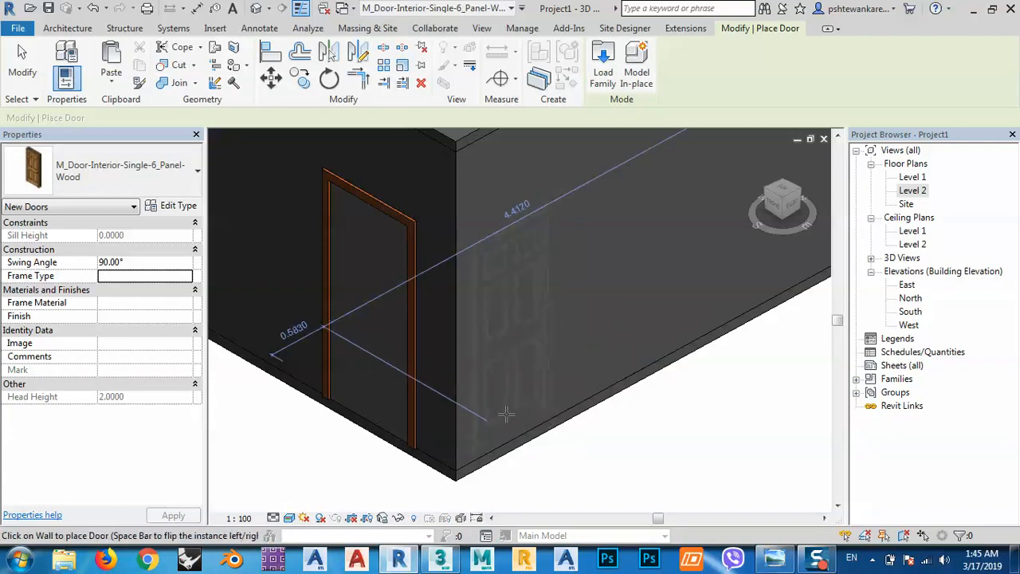
key("Escape")
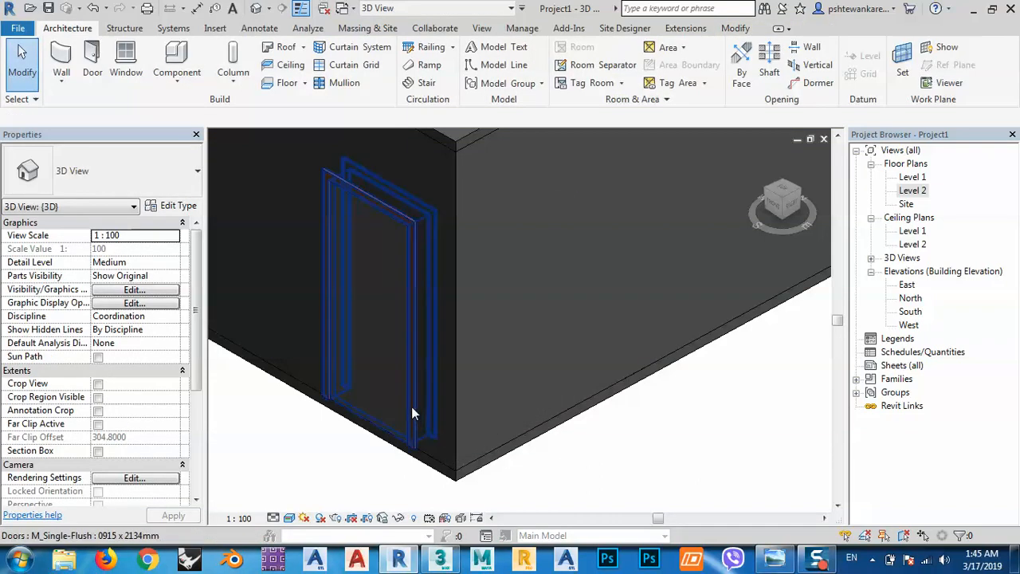
Change the placed door's type to M_Single-Flush 0915 x 2032mm.
left_click(411, 408)
left_click(120, 156)
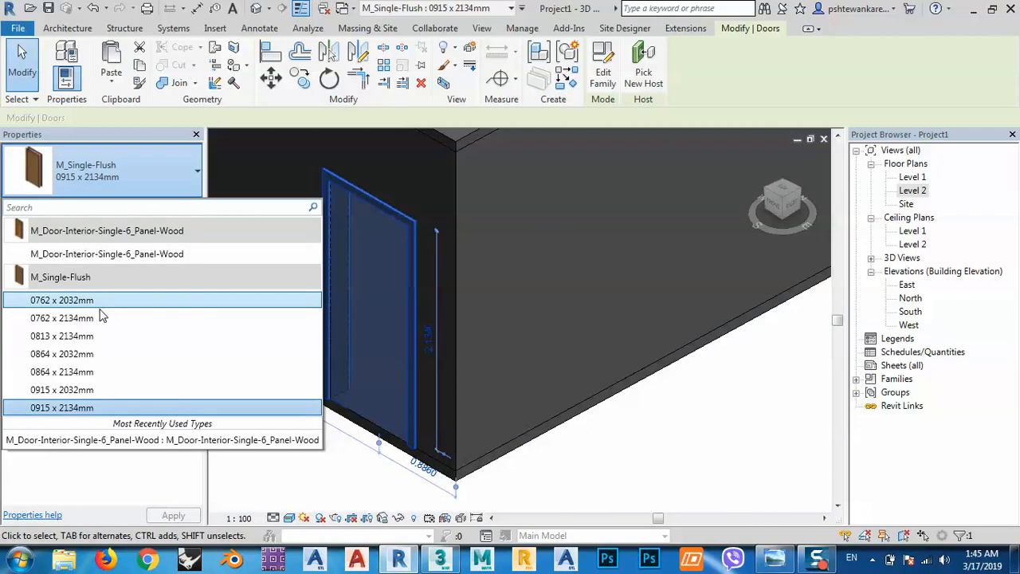
left_click(85, 389)
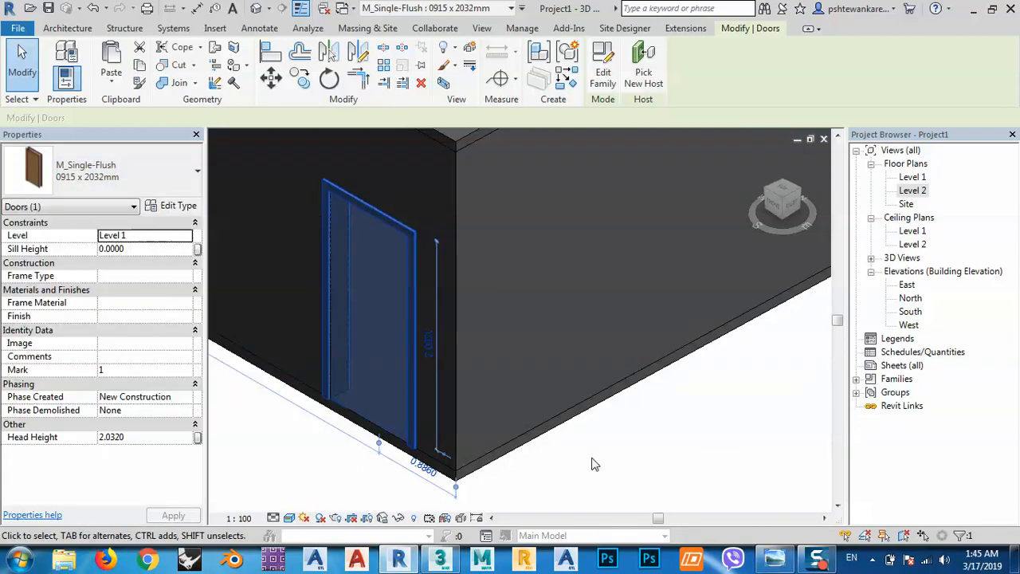
left_click(592, 464)
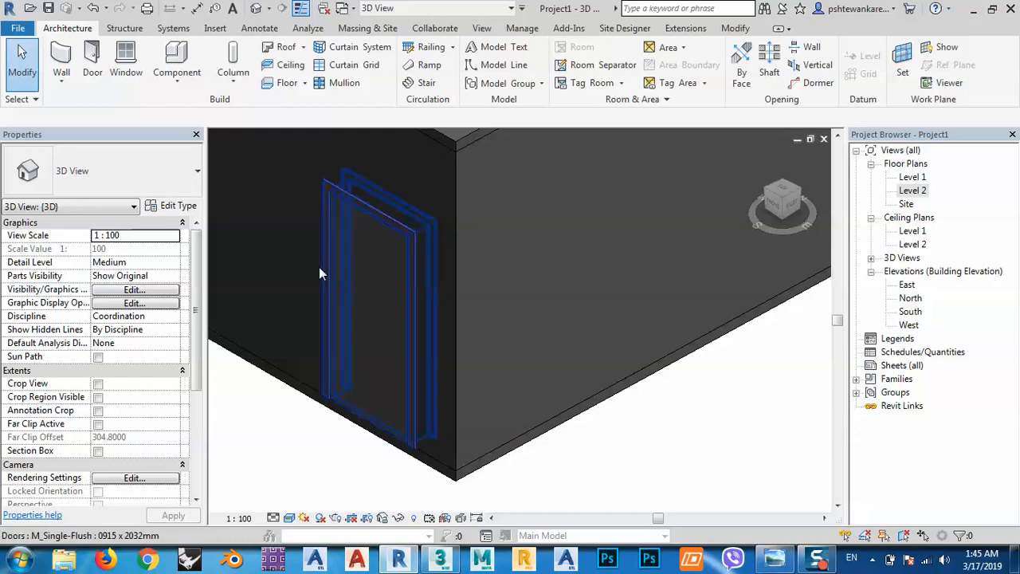
Start placing a window and open the library's Windows folder for loading a family.
middle_click_drag(671, 478, 618, 467)
left_click(126, 60)
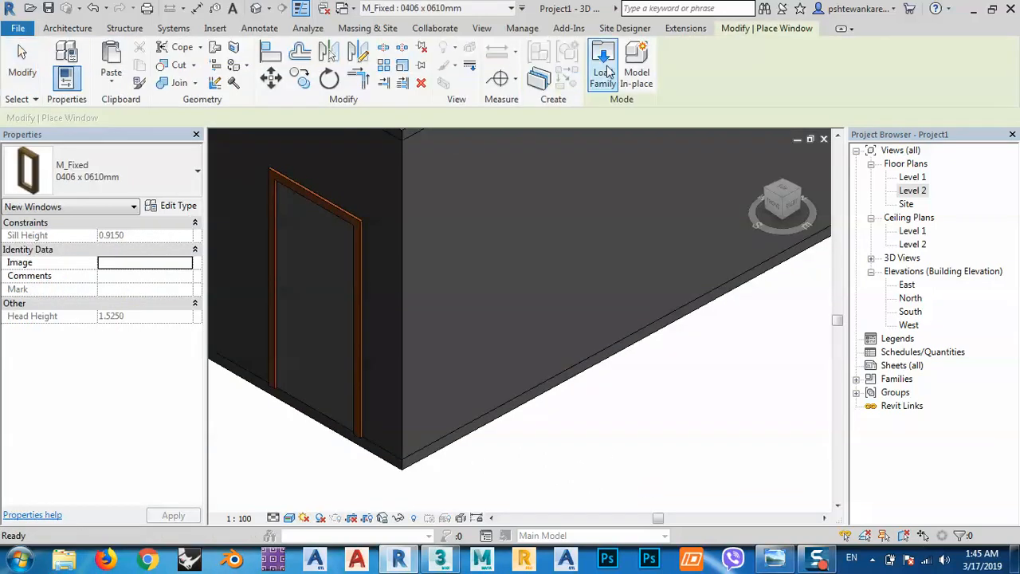
left_click(607, 71)
double_click(233, 137)
Preview the window families, comparing sliding, hung, fixed and triple casement designs.
left_click(229, 139)
left_click(231, 150)
left_click(235, 179)
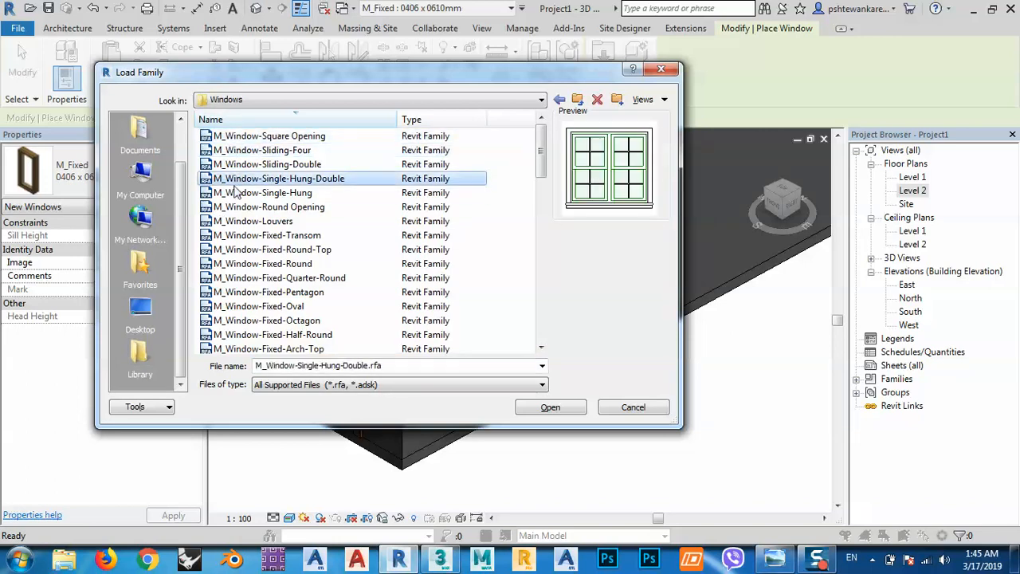
left_click(235, 193)
left_click(239, 249)
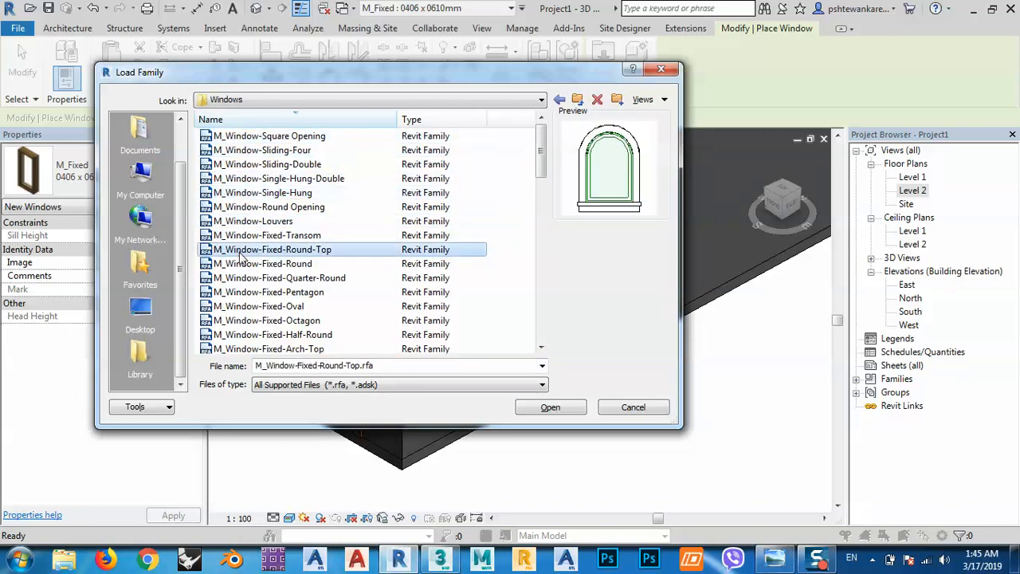
left_click(243, 292)
left_click(244, 320)
left_click(247, 336)
left_click(250, 350)
scroll(251, 350, "down", 2)
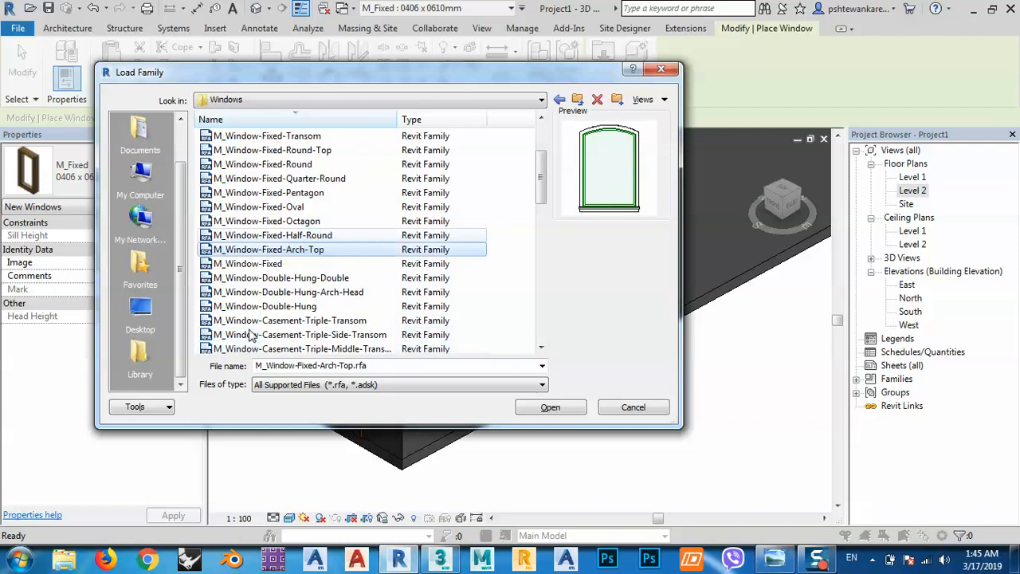
left_click(251, 265)
left_click(250, 278)
left_click(249, 292)
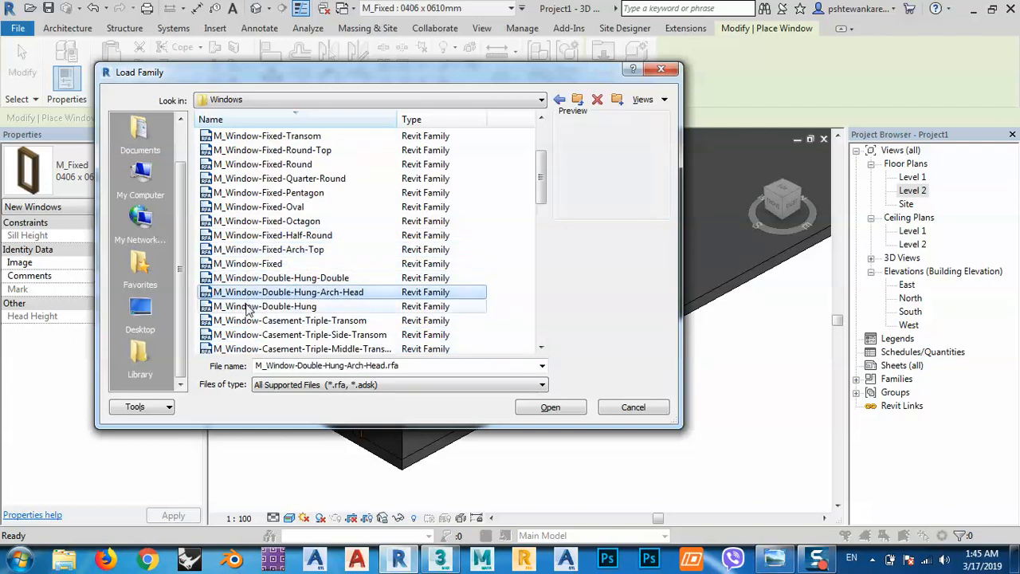
left_click(249, 307)
left_click(246, 321)
left_click(244, 335)
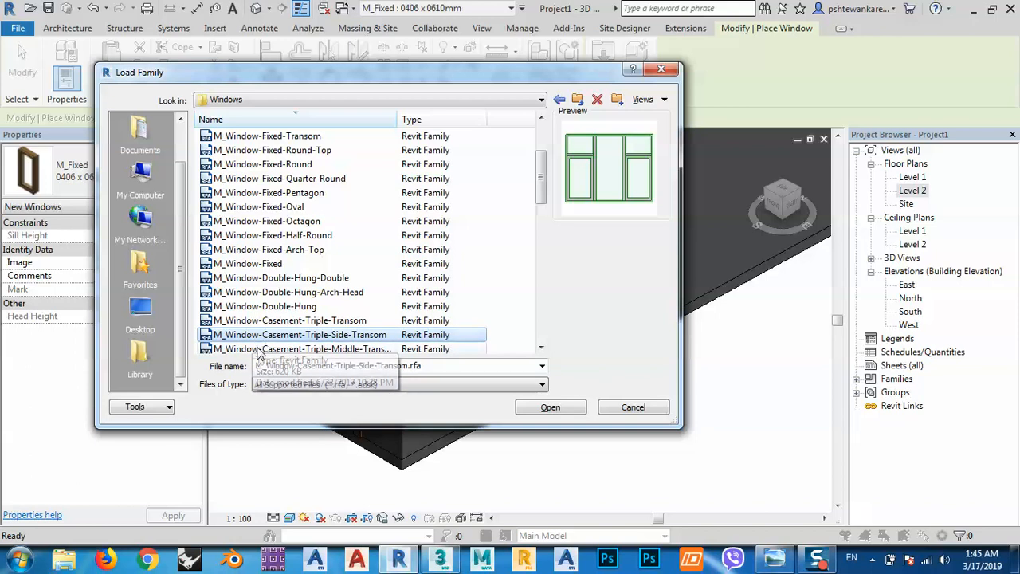
Load the M_Window-Casement-Triple-Side-Transom family into the project.
left_click(296, 352)
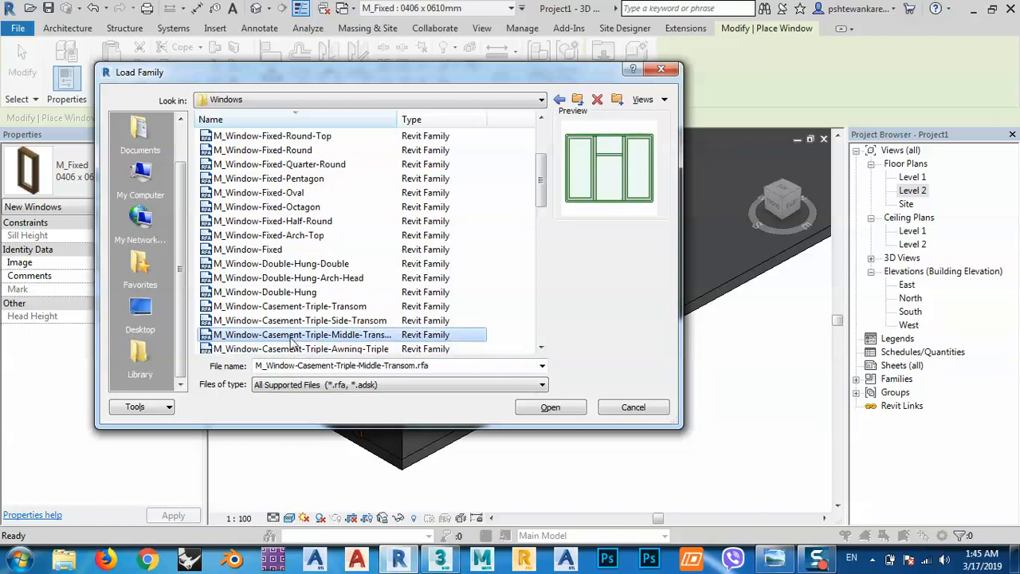
left_click(282, 321)
left_click(560, 407)
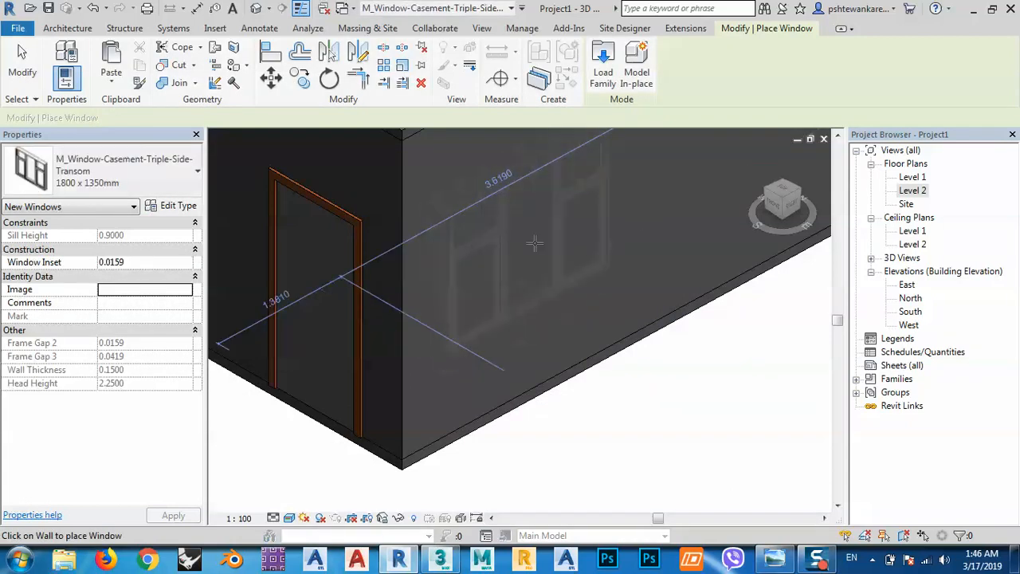
Place an 1800 x 1350mm triple casement window in the east wall, about 2.69 m from the southeast corner with a sill height of about 0.47 m.
middle_click_drag(556, 262, 427, 314)
scroll(429, 310, "down", 1)
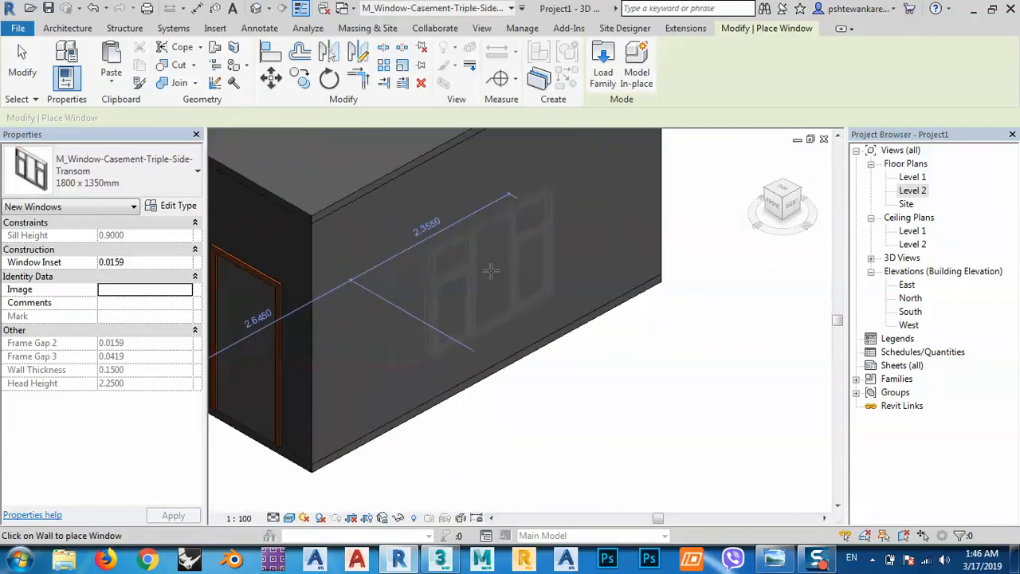
left_click(464, 312)
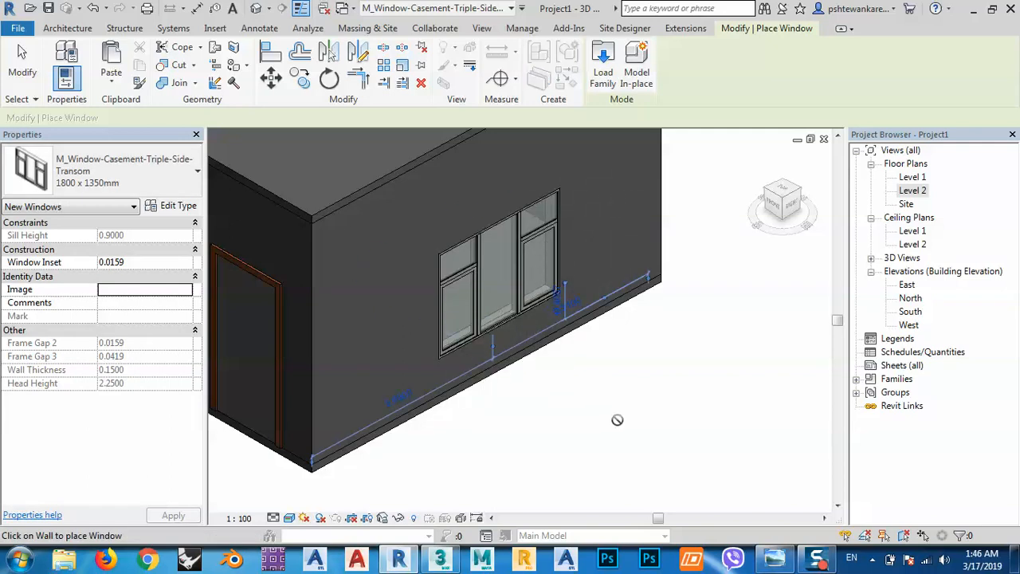
key("Escape")
key("Escape")
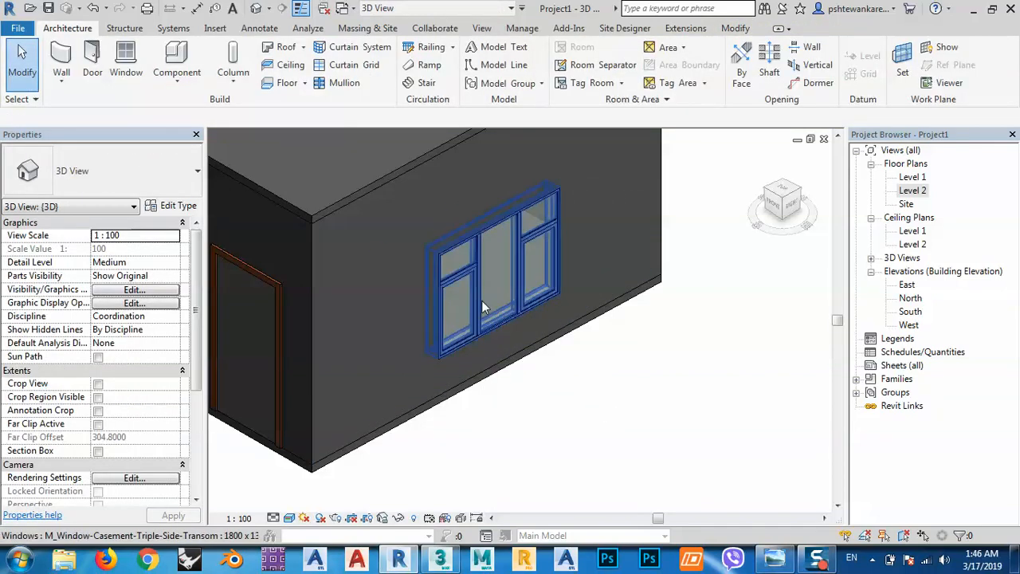
Select the casement window and display the model from the top in the Wireframe visual style.
left_click(479, 302)
scroll(562, 317, "up", 2)
scroll(561, 317, "up", 2)
left_click(785, 191)
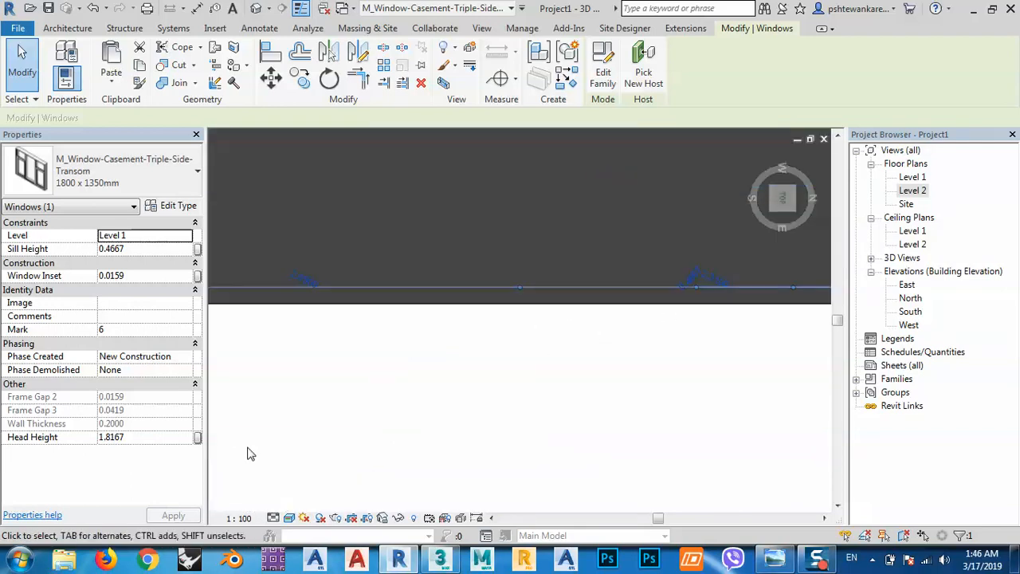
left_click(292, 519)
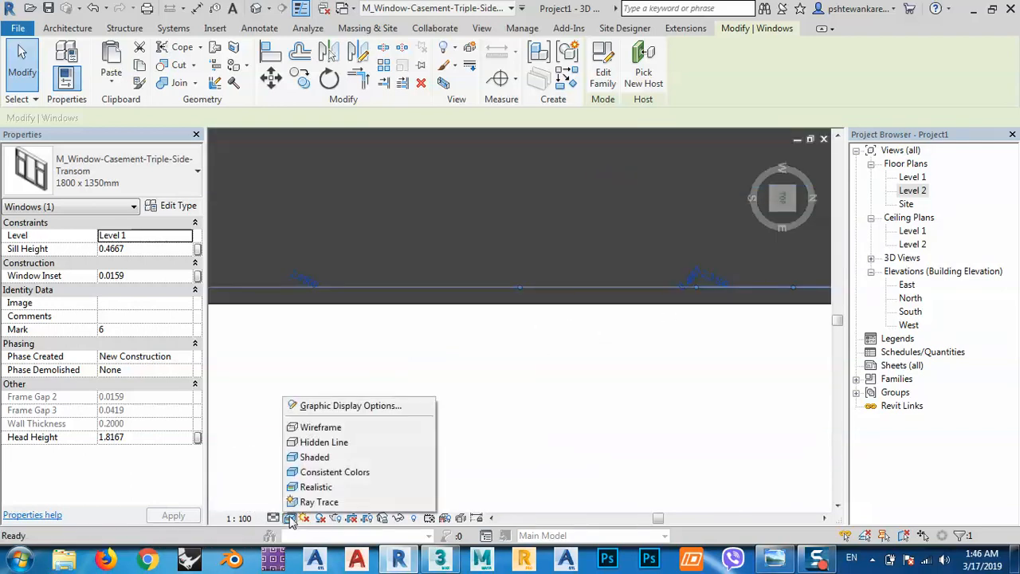
left_click(314, 426)
Set the triple casement window's distance from the northeast corner of the east wall to 2.5 m.
middle_click_drag(718, 297, 596, 323)
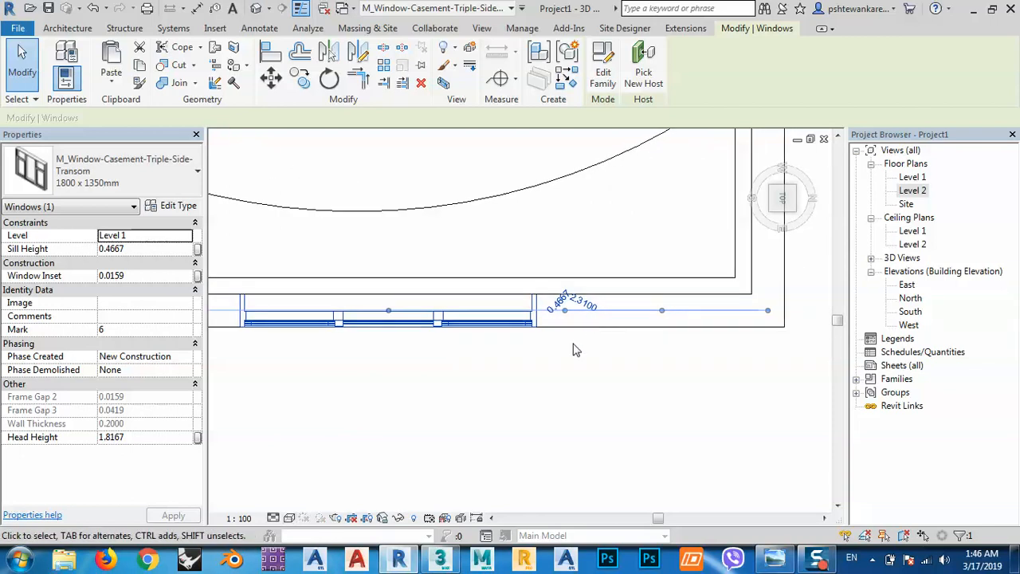
left_click(587, 306)
scroll(599, 384, "down", 1)
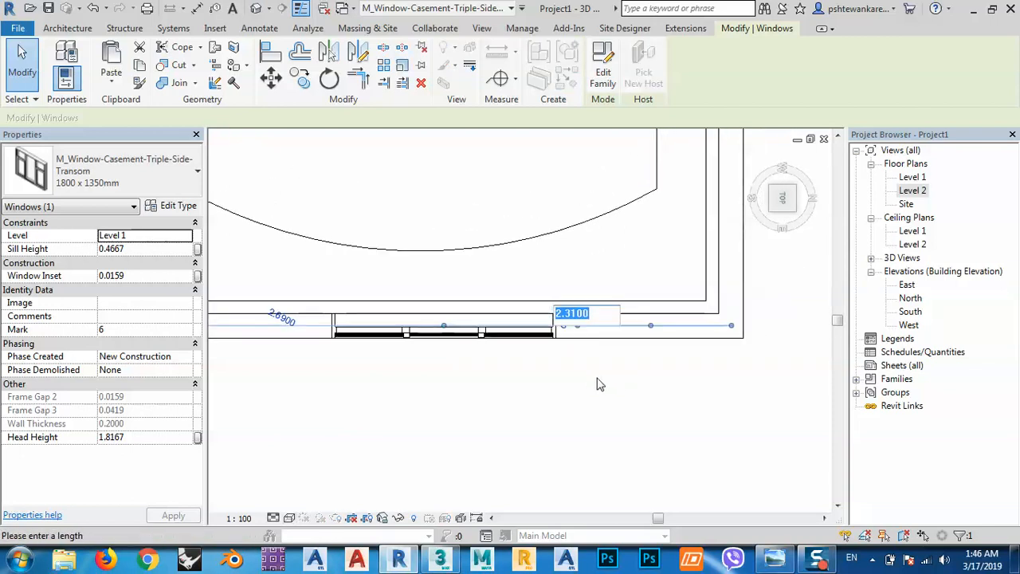
type("2")
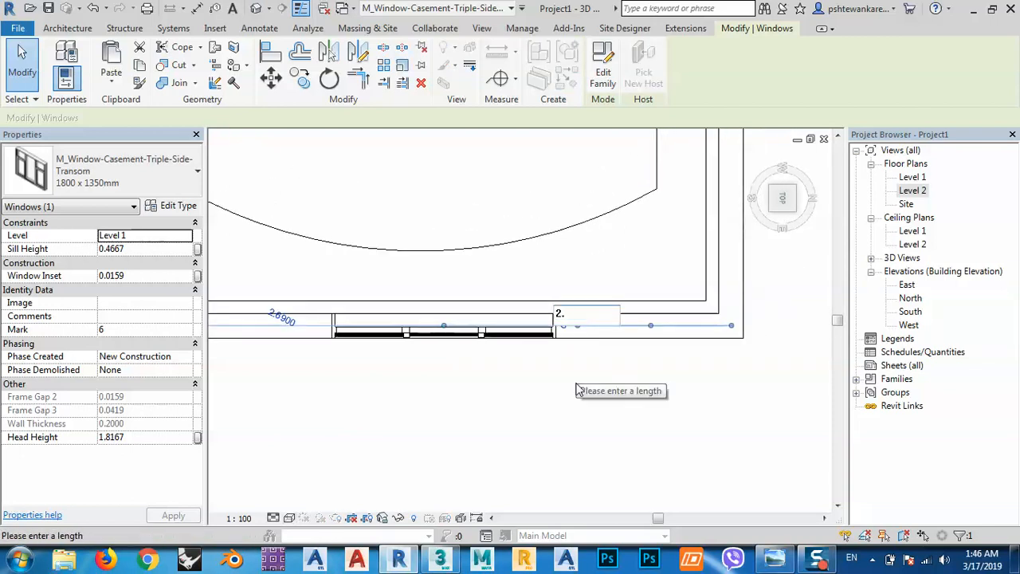
type(".5")
key("Return")
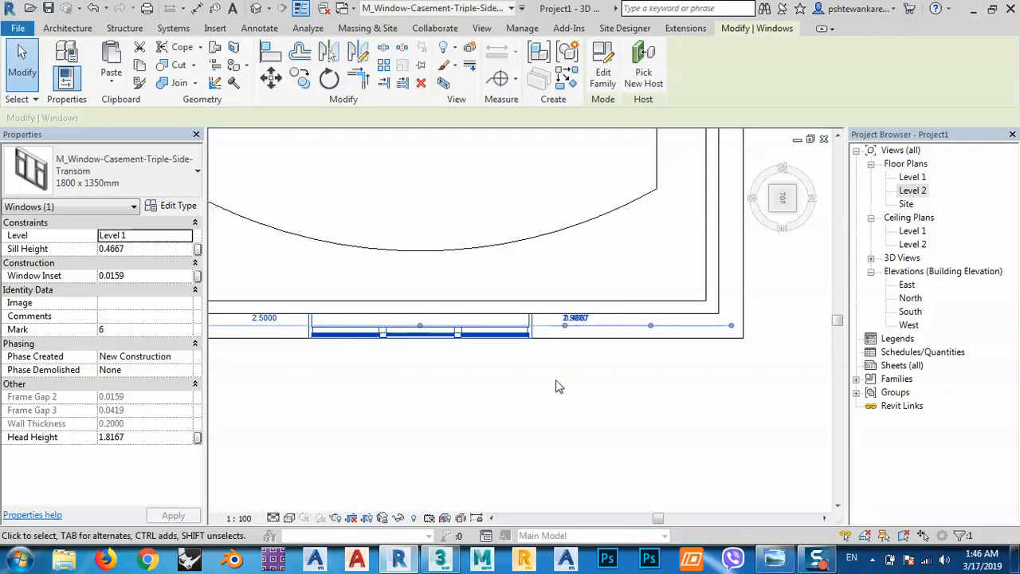
Select the single-flush door in the south wall and set its distance from the southeast corner to 0.5 m.
scroll(558, 387, "down", 2)
scroll(458, 410, "down", 1)
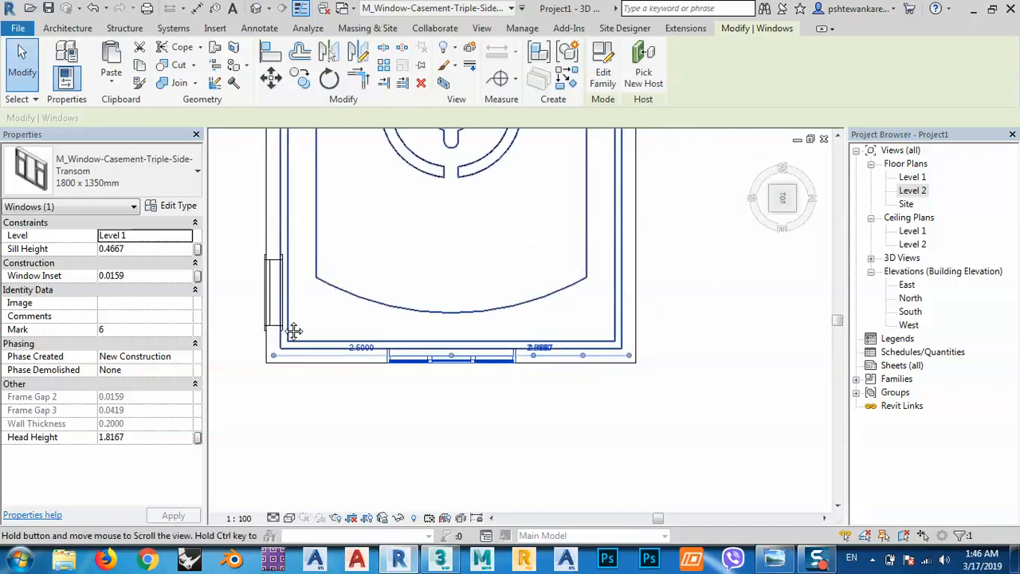
middle_click_drag(294, 331, 367, 380)
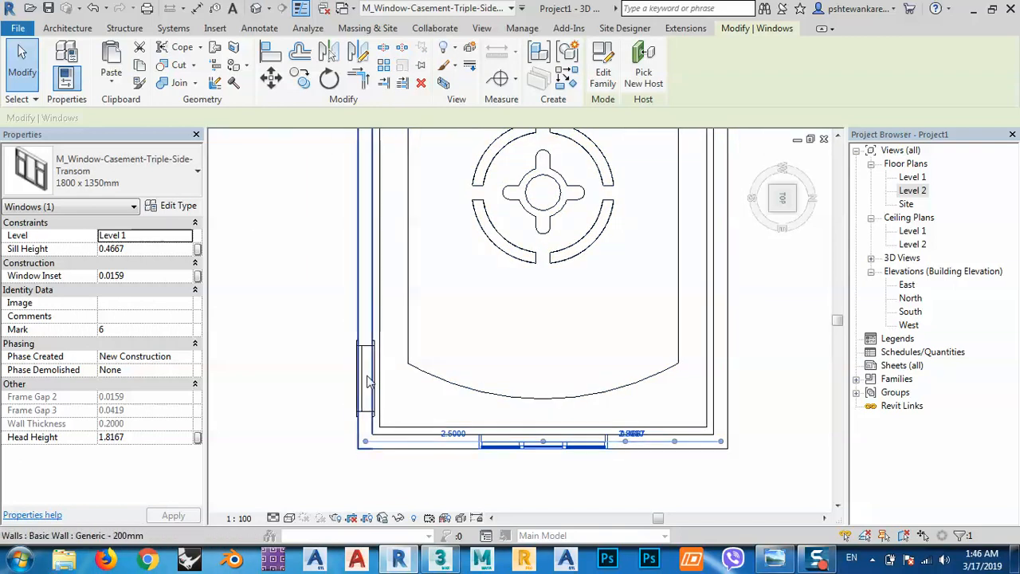
left_click(344, 372)
scroll(373, 350, "up", 3)
left_click(374, 344)
scroll(360, 284, "down", 4)
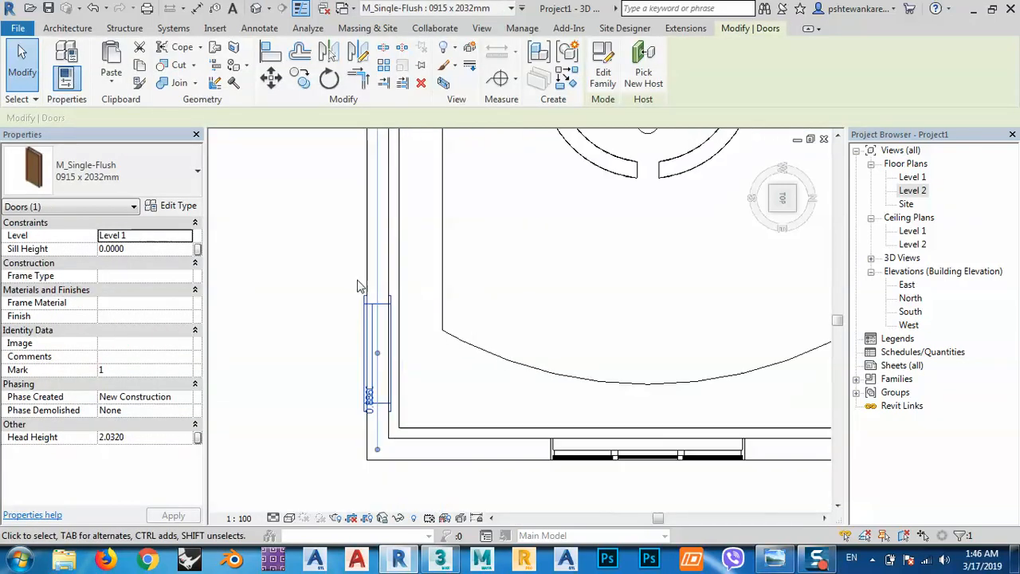
scroll(375, 415, "up", 3)
scroll(371, 406, "up", 5)
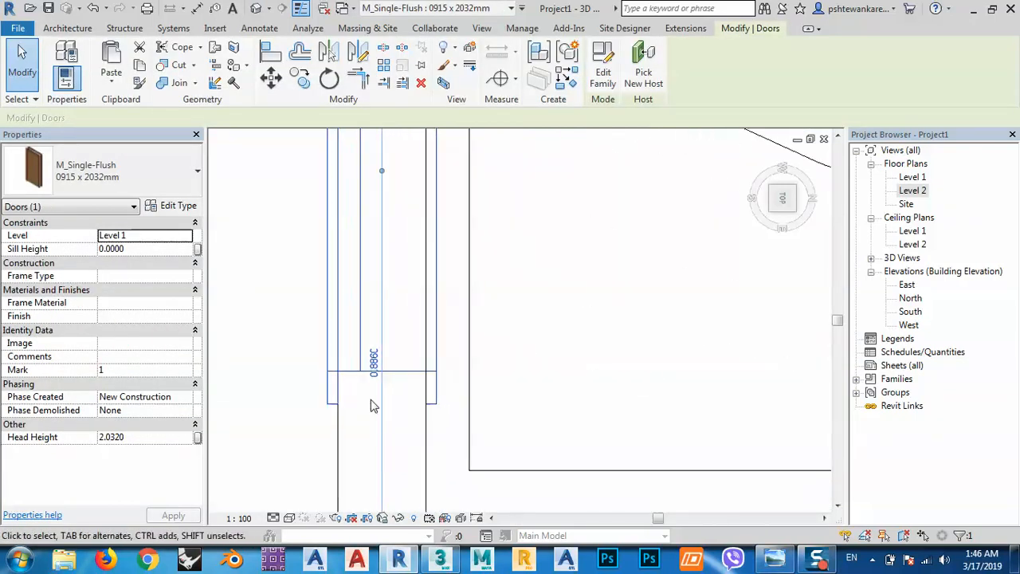
left_click(380, 355)
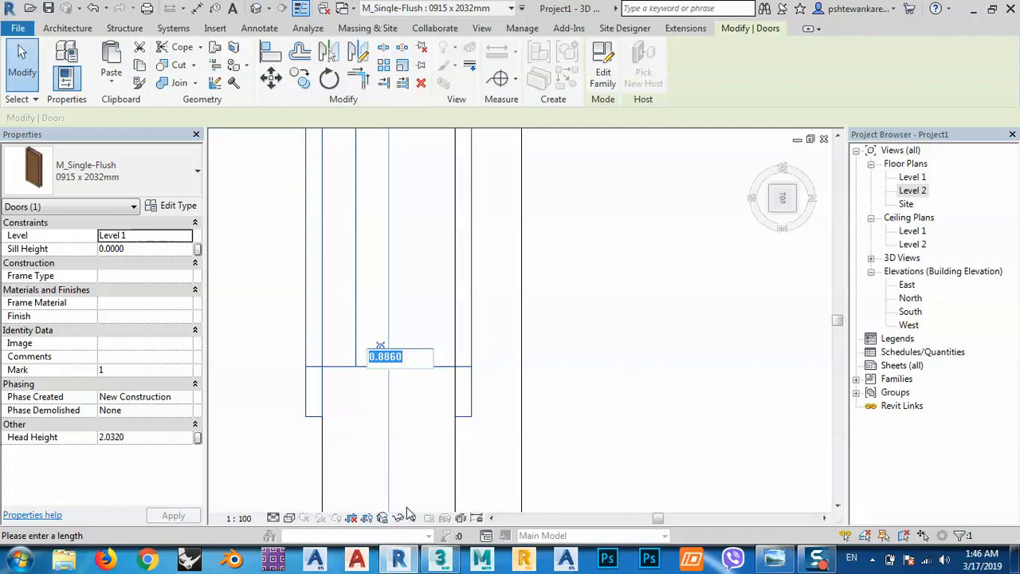
type("0.5")
key("Return")
scroll(382, 373, "down", 4)
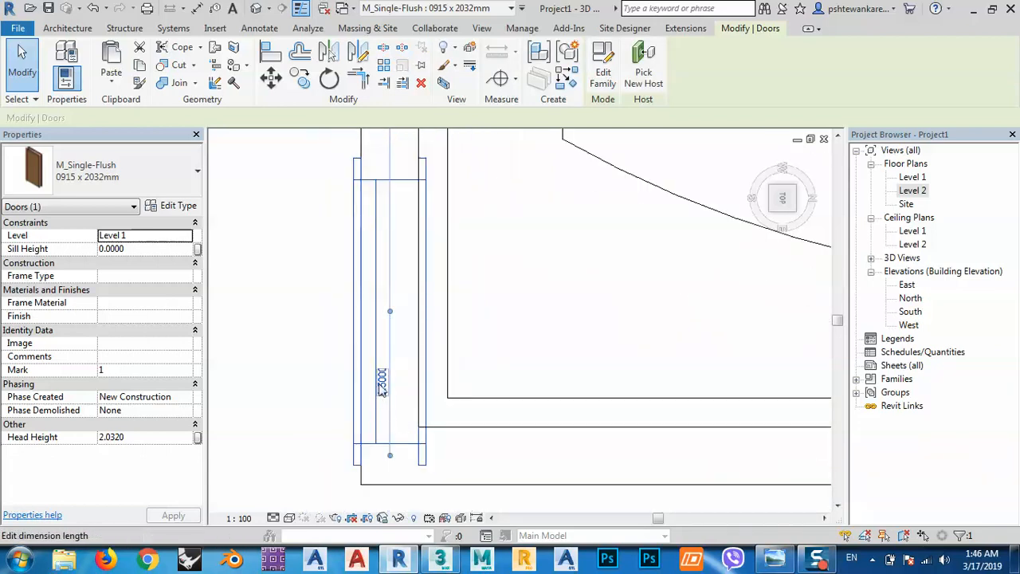
Increase the door's distance from the southeast corner to 0.6 m and finally to 0.7 m, and deselect it.
left_click(381, 374)
key("Return")
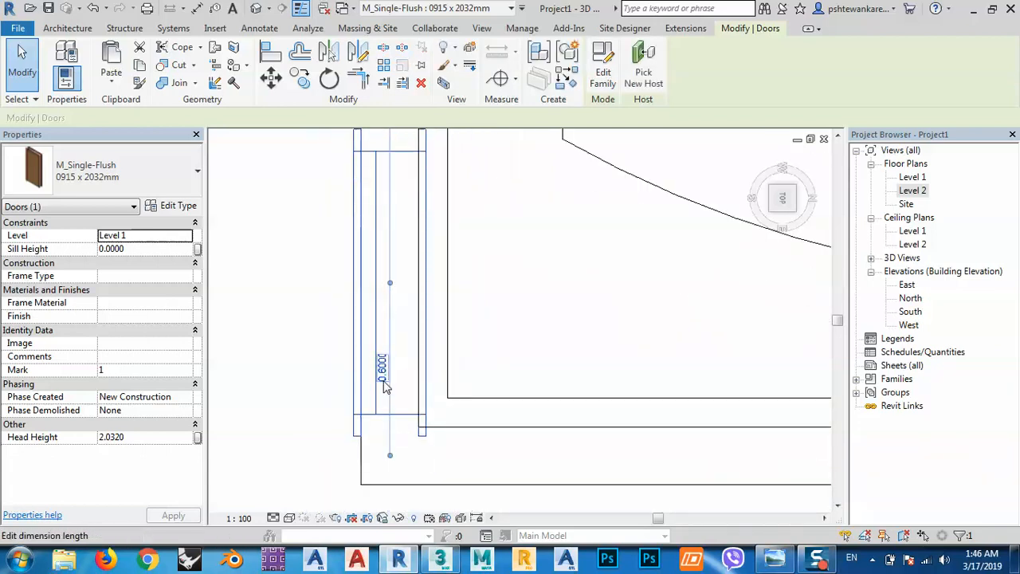
left_click(384, 384)
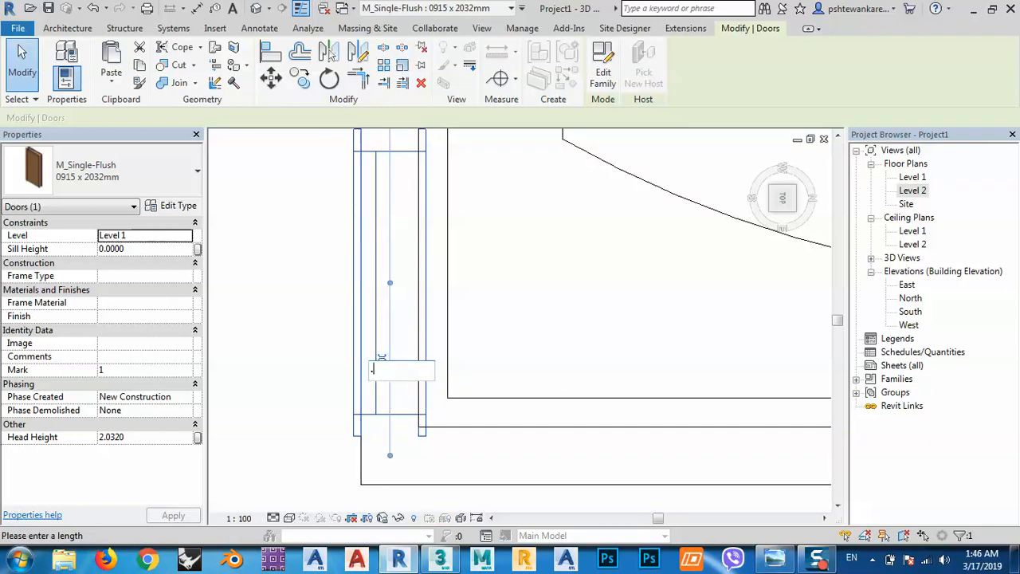
key("Return")
left_click(265, 371)
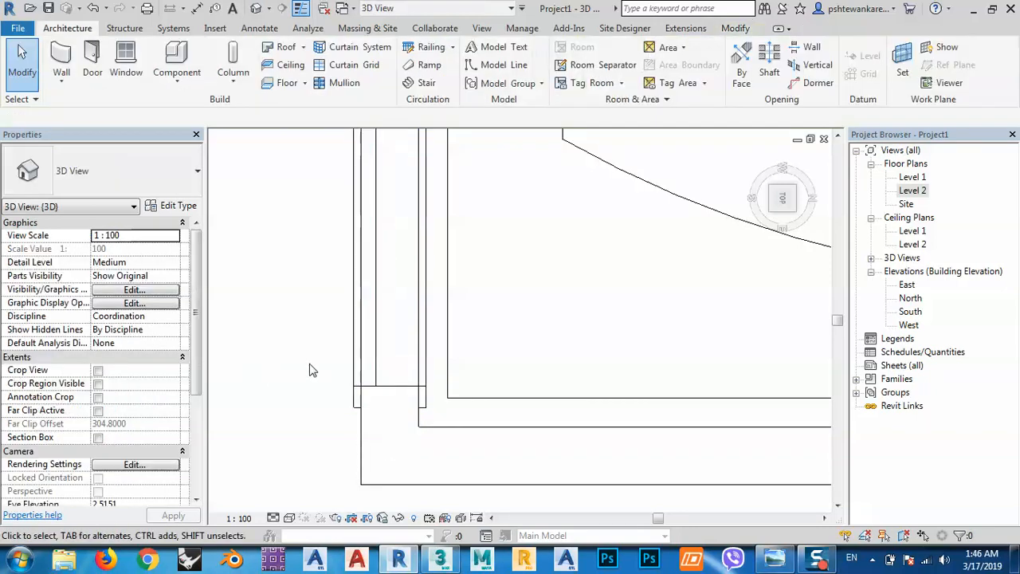
Review the type properties of the single-flush door, including its materials and dimensions, and close them without changes.
scroll(366, 370, "down", 1)
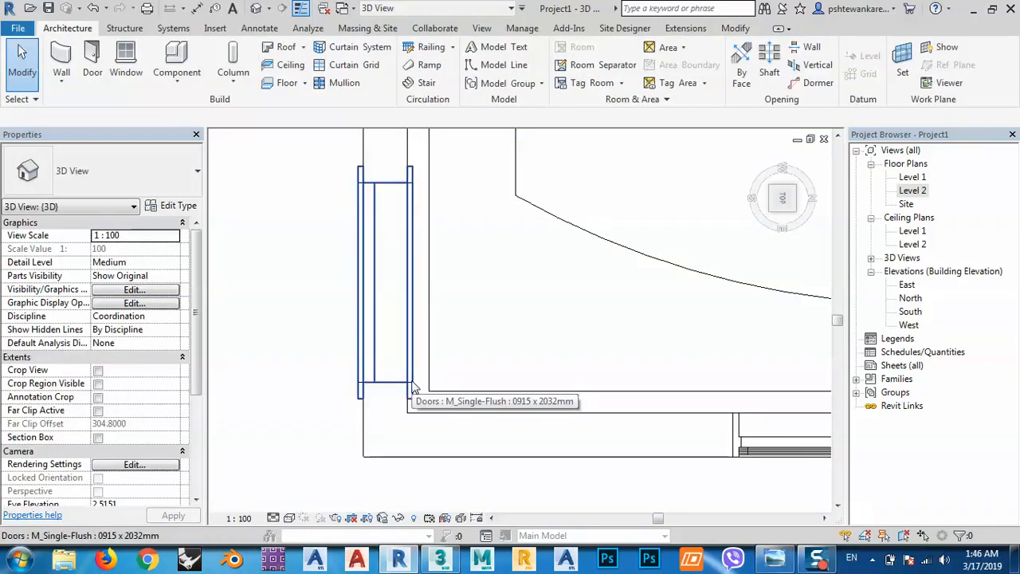
left_click(412, 388)
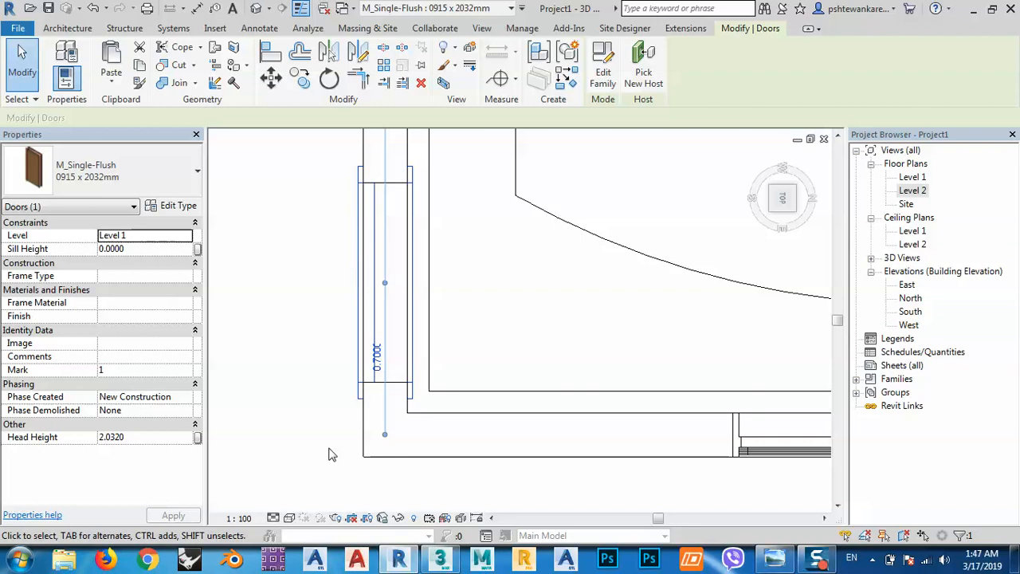
left_click(177, 206)
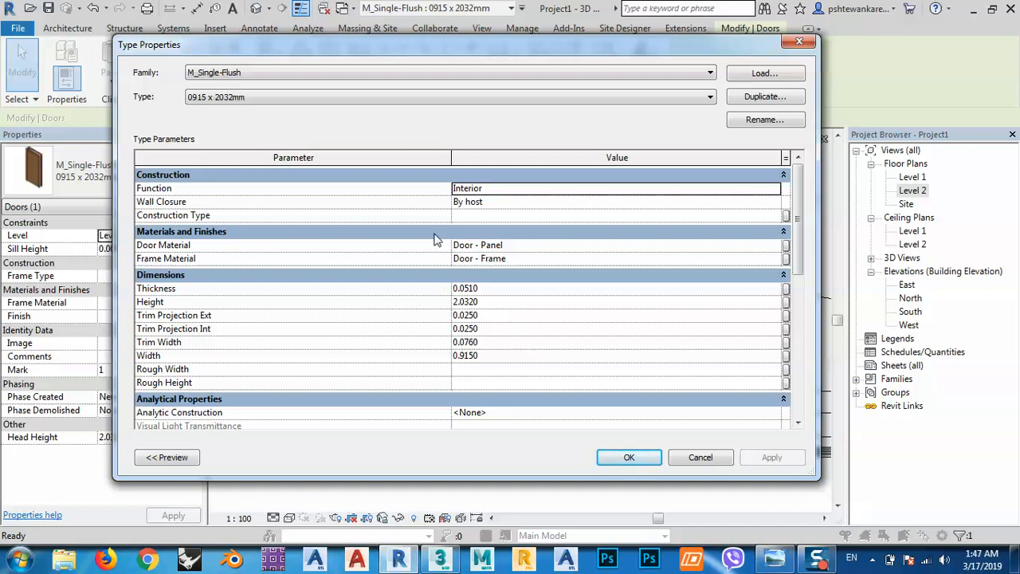
left_click_drag(801, 228, 795, 295)
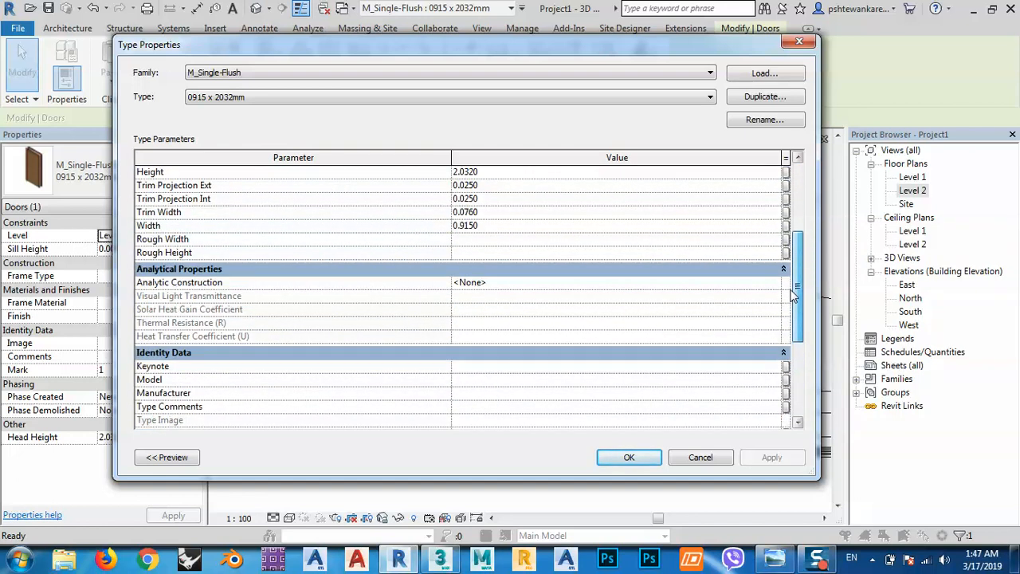
left_click_drag(794, 295, 794, 197)
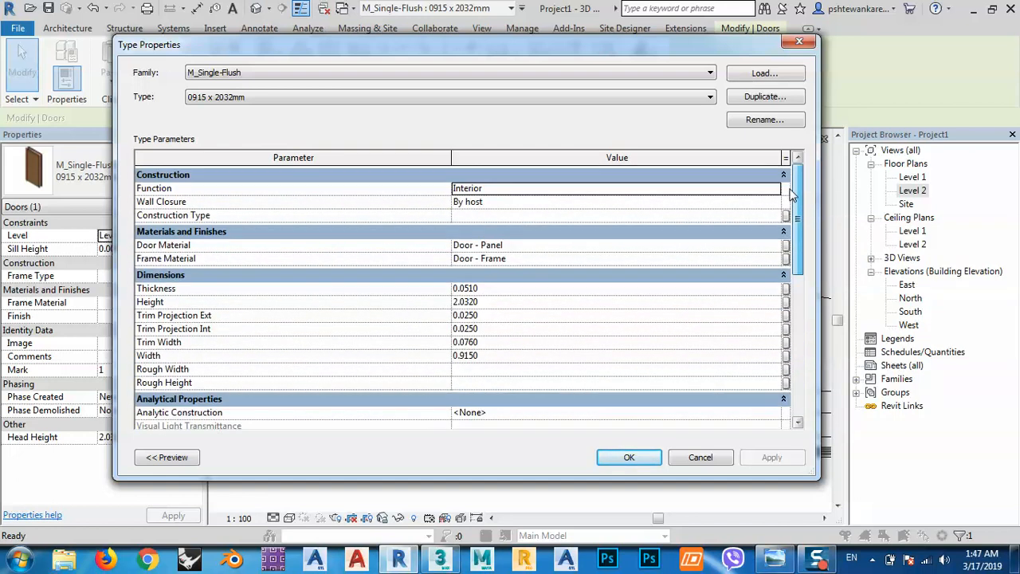
left_click(679, 461)
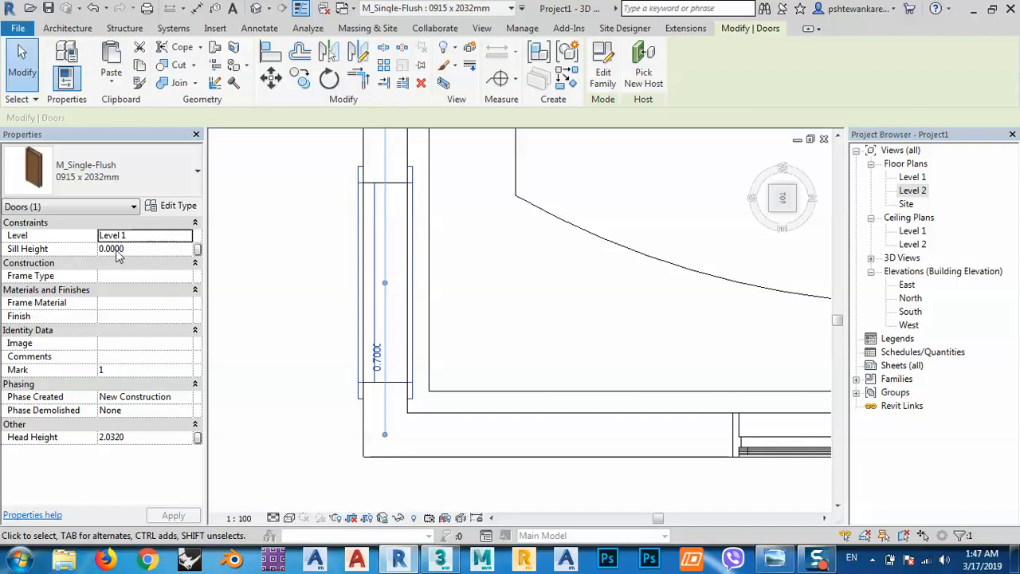
Set the sill height of the triple casement window in the east wall to 0.6 m.
scroll(458, 391, "down", 2)
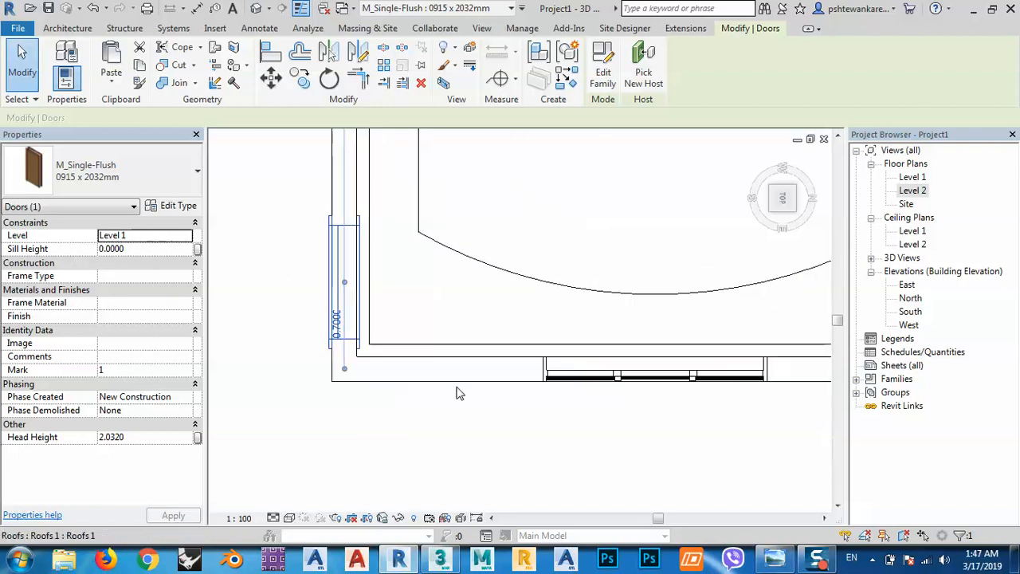
left_click(586, 388)
left_click(582, 378)
left_click(127, 248)
type("0.6")
key("Return")
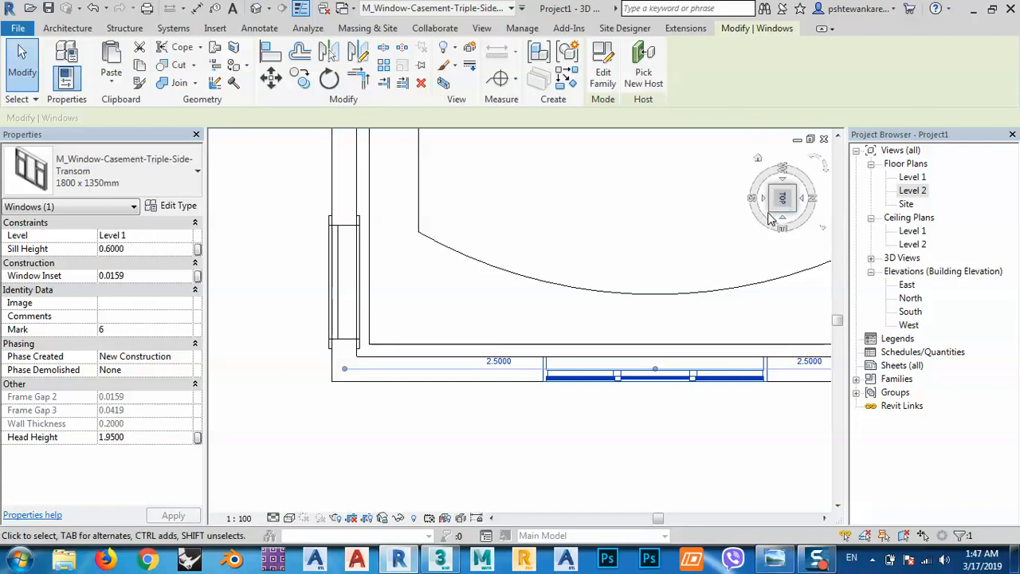
Deselect the window and examine the door and window placement in a 3D view of the whole building.
left_click_drag(783, 215, 773, 222)
middle_click_drag(821, 420, 662, 332)
left_click(653, 443)
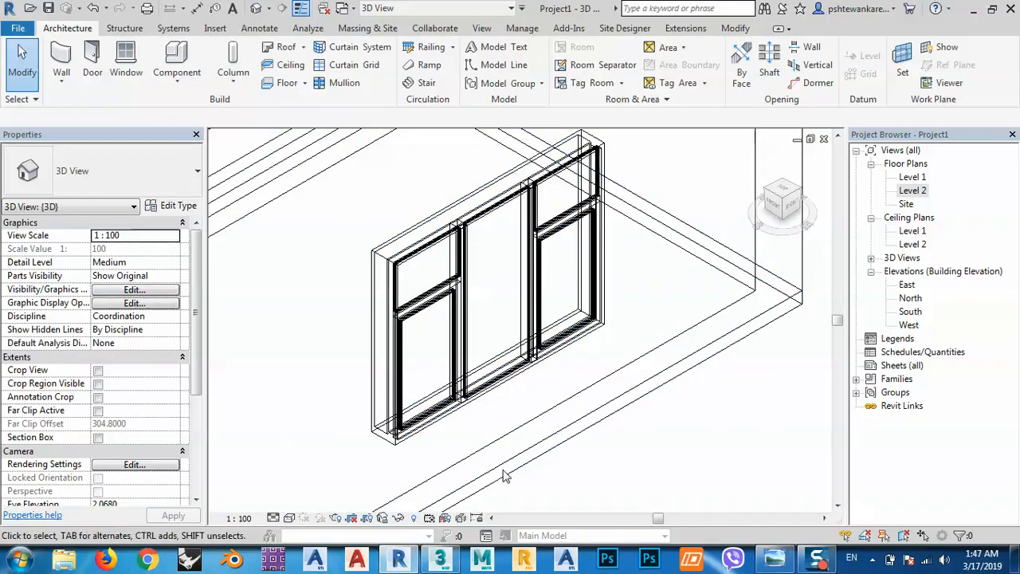
scroll(510, 418, "down", 3)
scroll(537, 423, "down", 1)
middle_click_drag(561, 452, 672, 441)
scroll(627, 441, "down", 1)
middle_click_drag(528, 350, 518, 376)
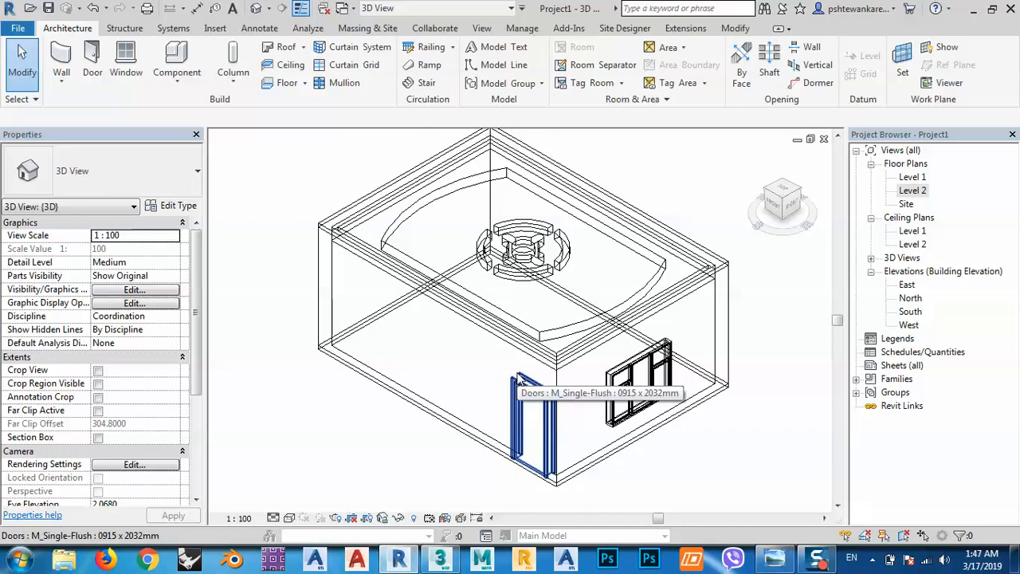
Start an FBX export of the 3D view with the desktop as the destination.
left_click(19, 29)
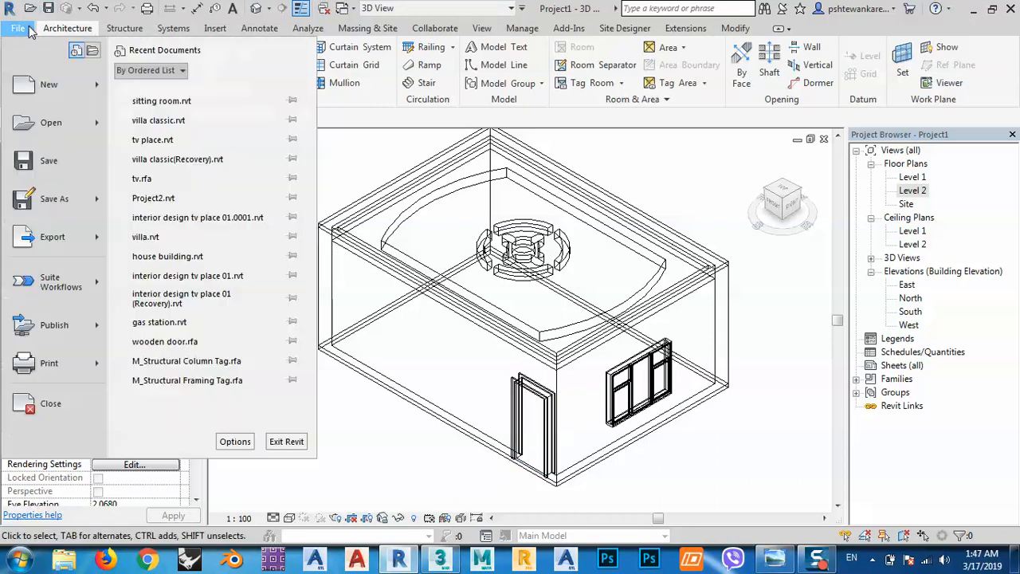
mouse_move(63, 241)
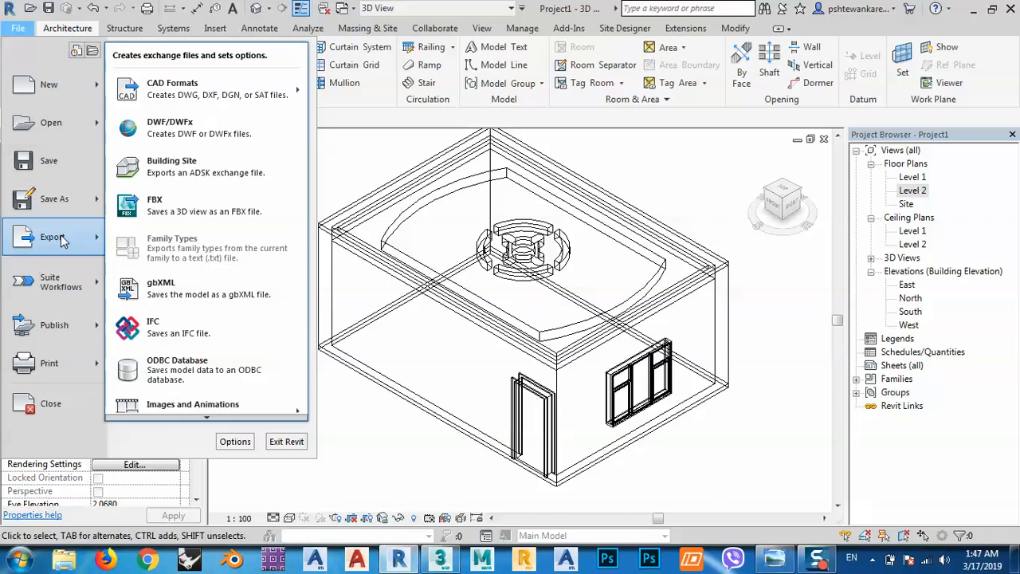
left_click(187, 207)
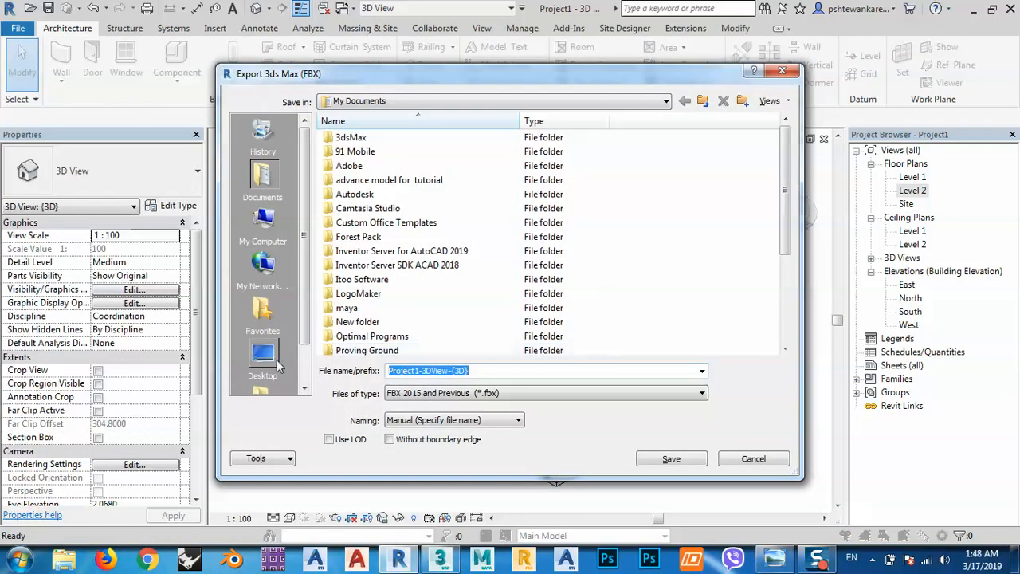
left_click(263, 356)
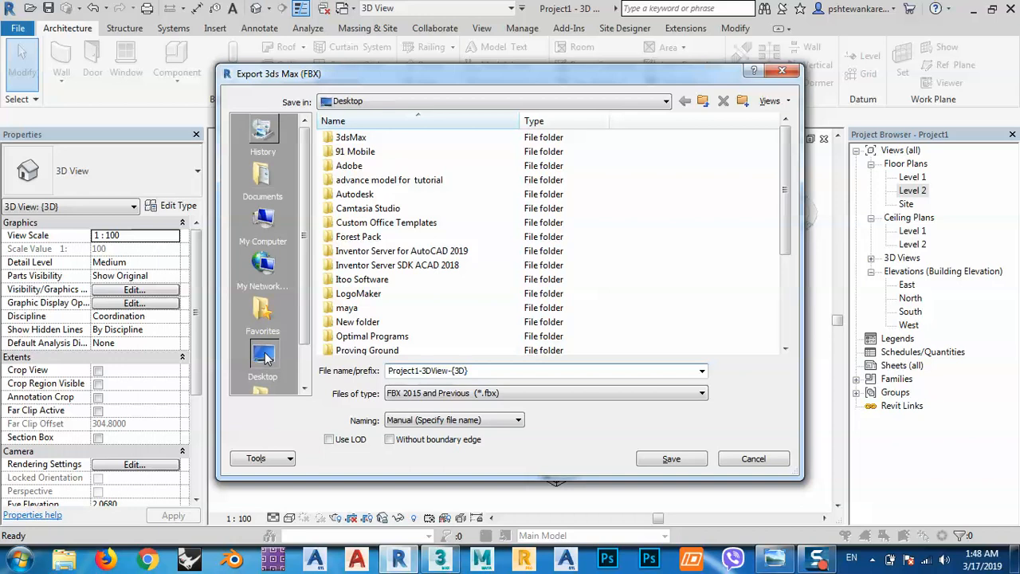
Name a new desktop folder "sitting room" and save the FBX export as Project1-3DView-{3D} in the sitting room folder.
left_click(741, 100)
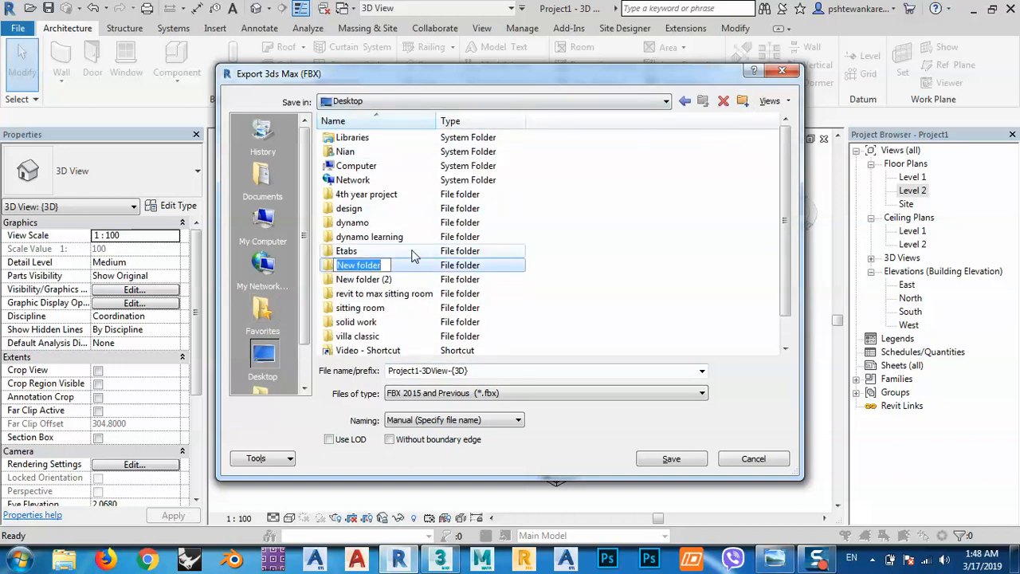
type("sitting room")
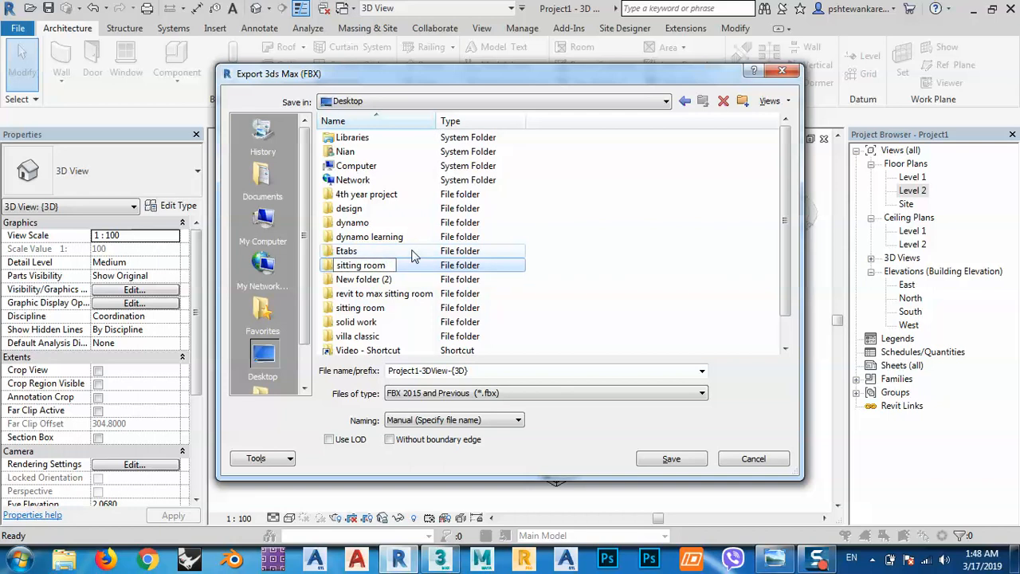
key("Return")
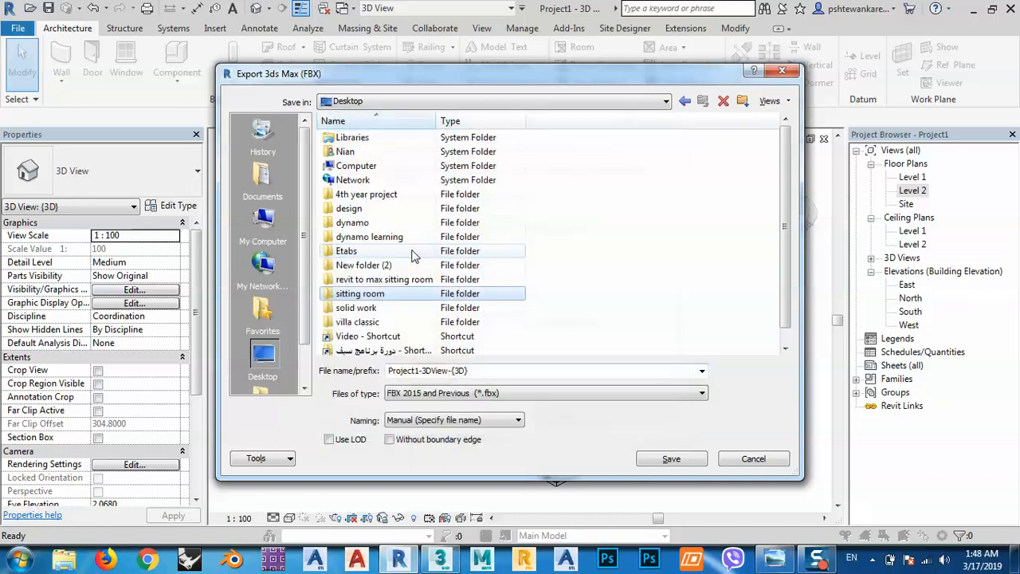
double_click(356, 294)
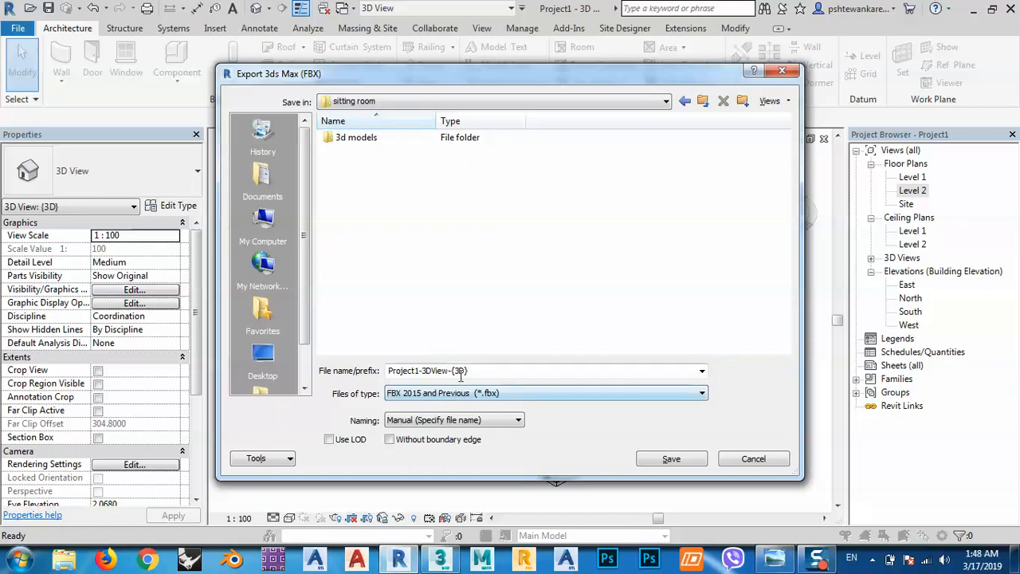
left_click(670, 461)
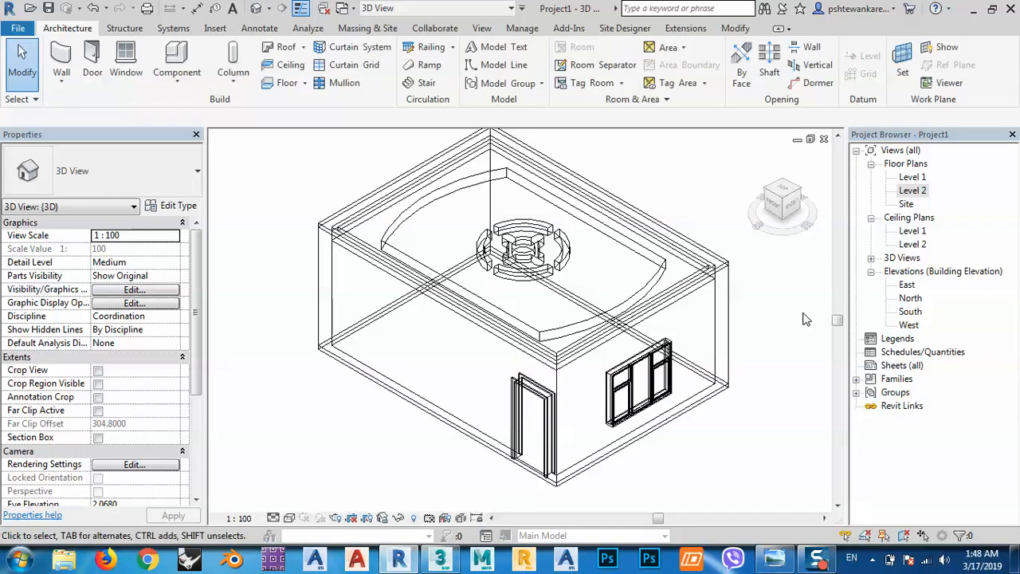
Switch to 3ds Max and choose Project1-3DView-{3D}.fbx in the desktop's sitting room folder for import.
left_click(970, 9)
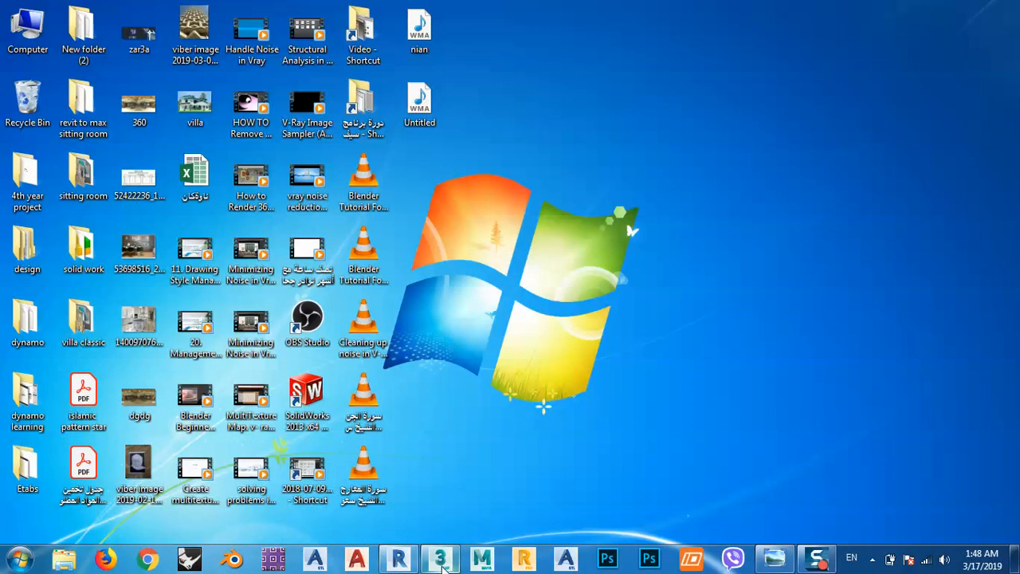
left_click(440, 559)
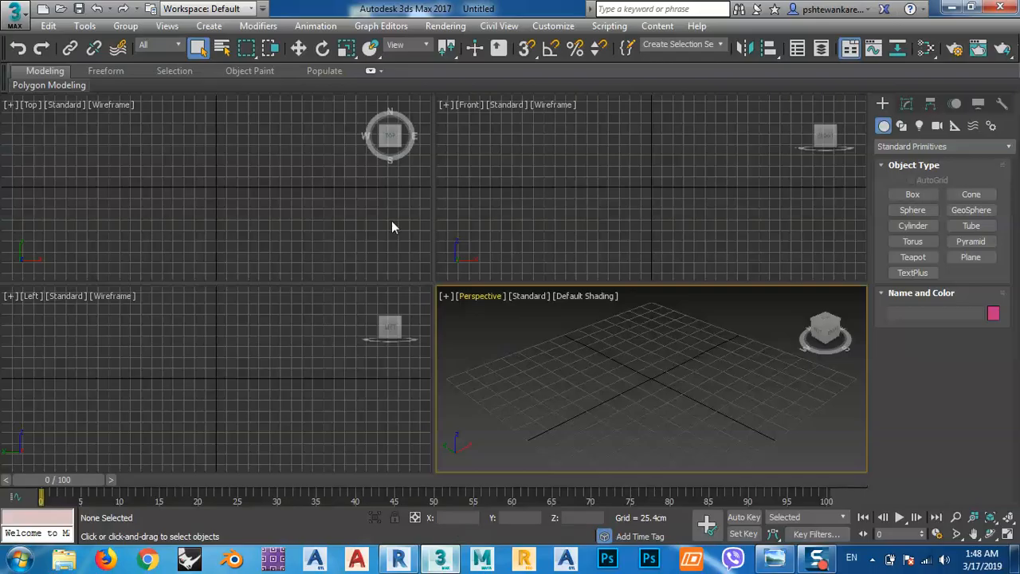
left_click(12, 25)
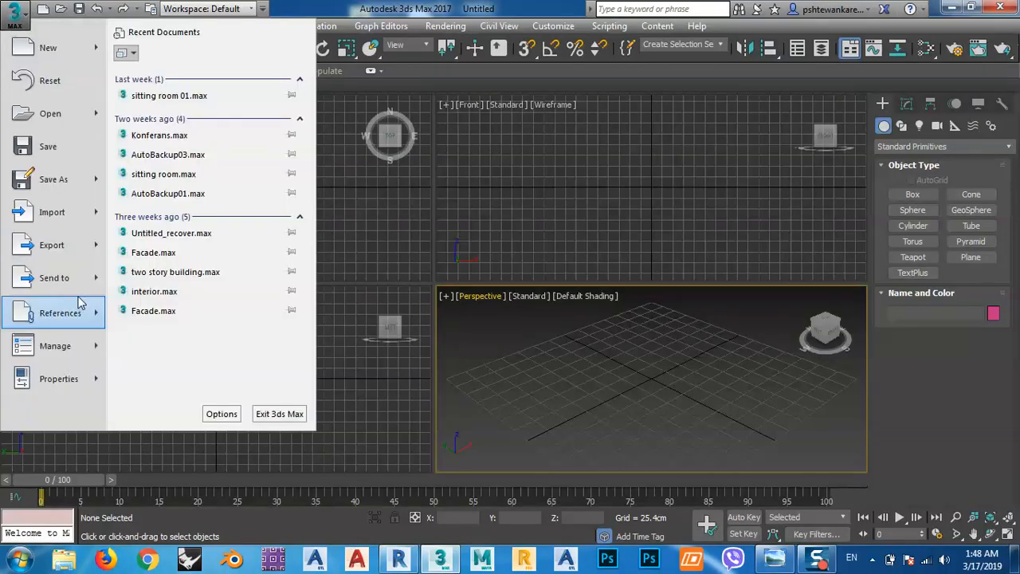
mouse_move(69, 219)
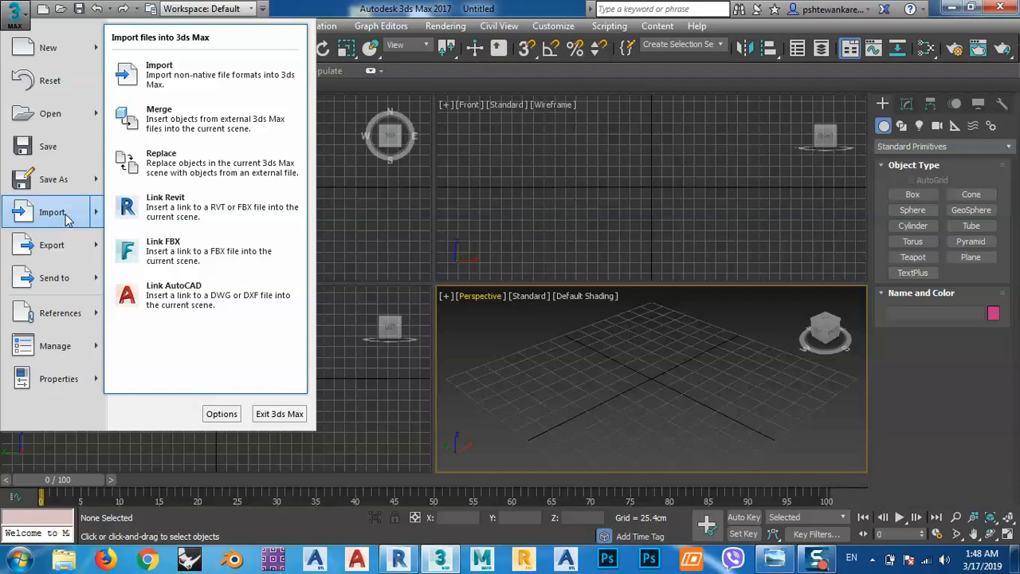
left_click(69, 219)
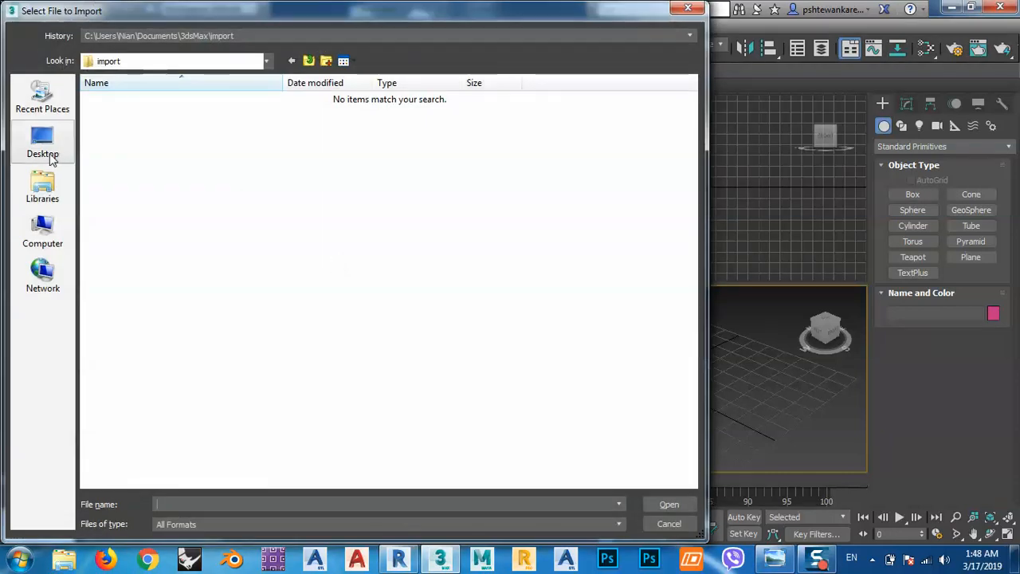
left_click(43, 144)
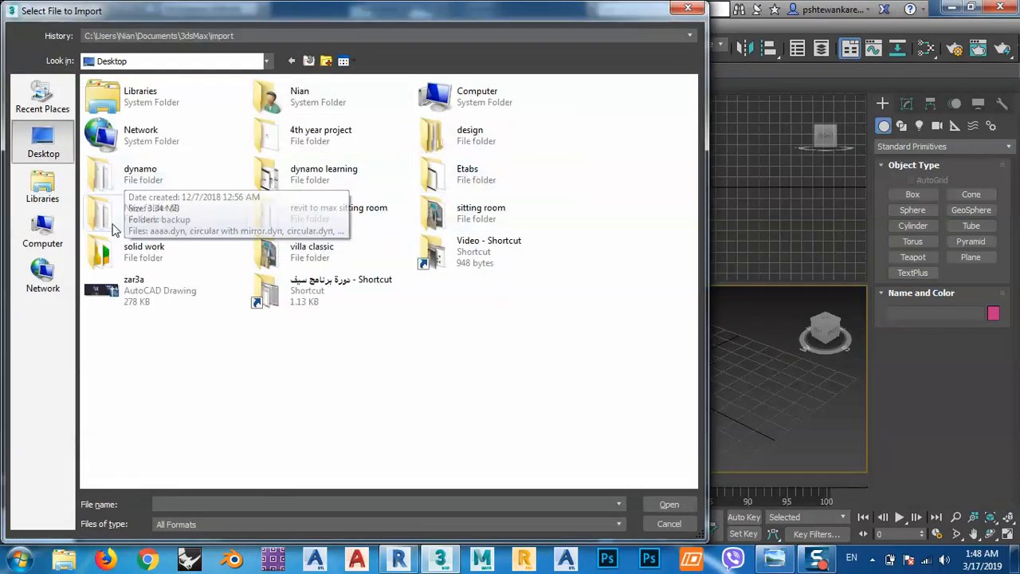
double_click(460, 214)
double_click(222, 124)
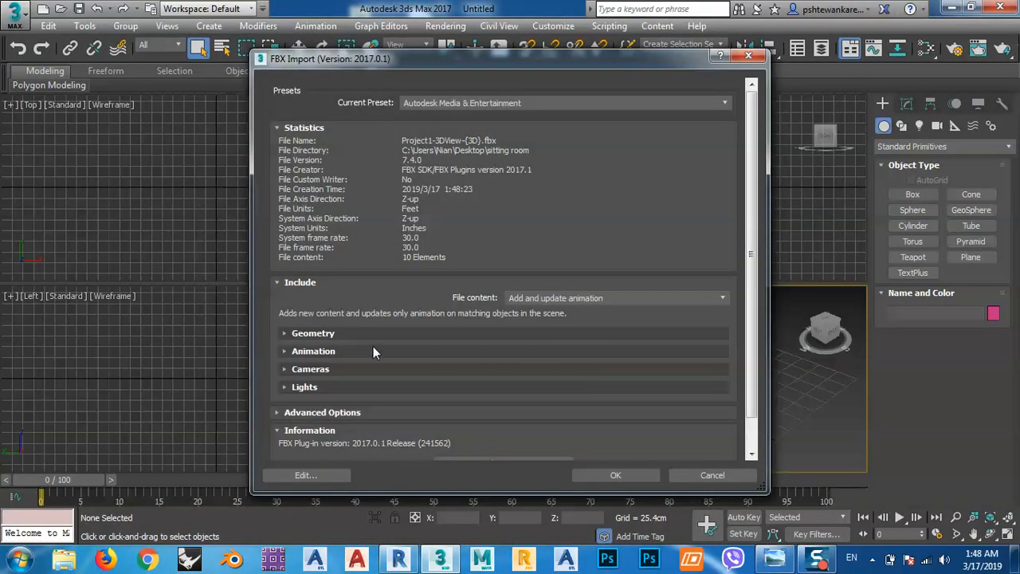
Import the FBX model with smoothing groups, cameras, lights, sun and sky, and global ambient color turned off.
left_click(311, 335)
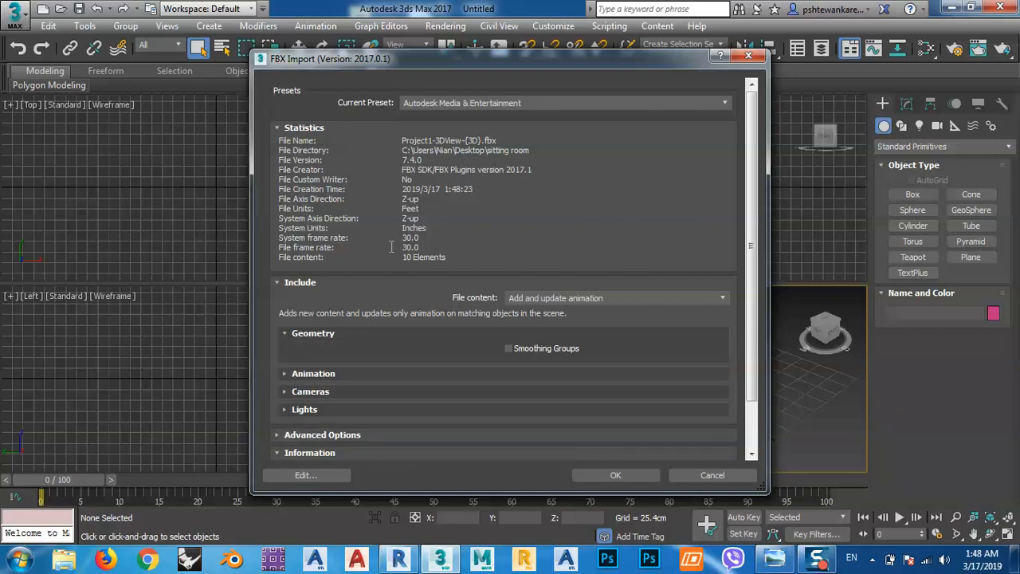
scroll(392, 247, "down", 2)
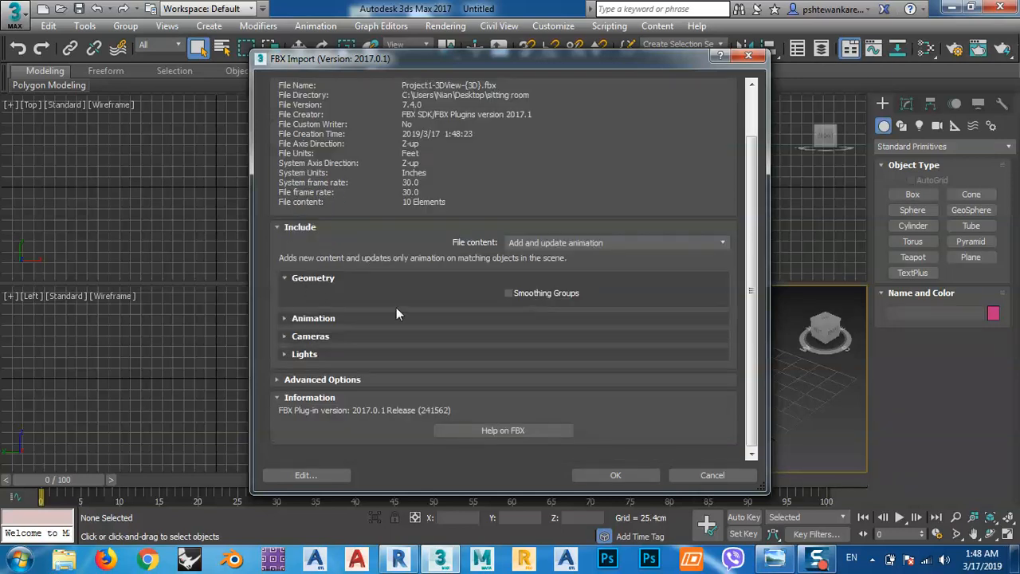
left_click(313, 318)
left_click(289, 333)
left_click(294, 320)
left_click(306, 336)
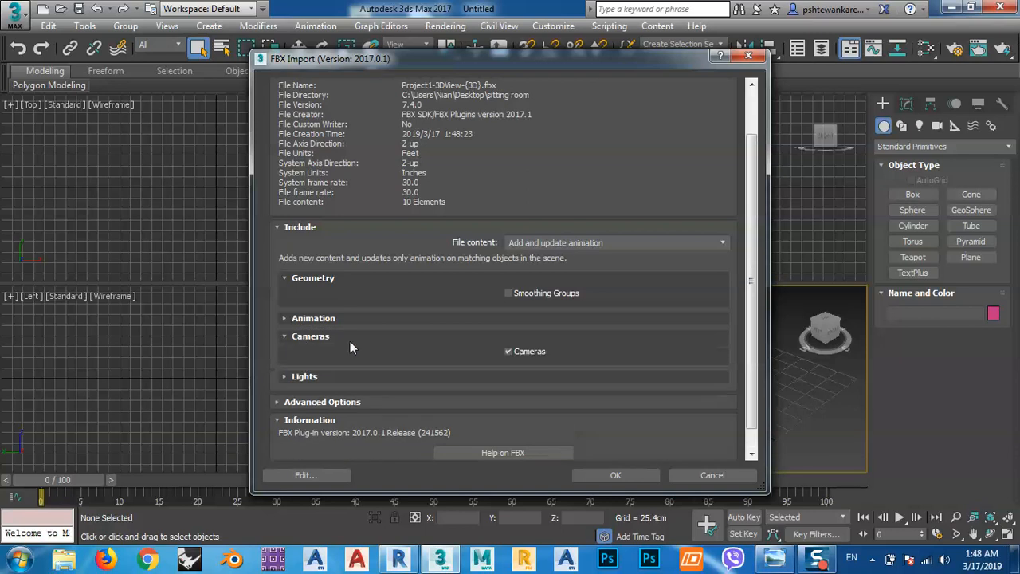
left_click(304, 377)
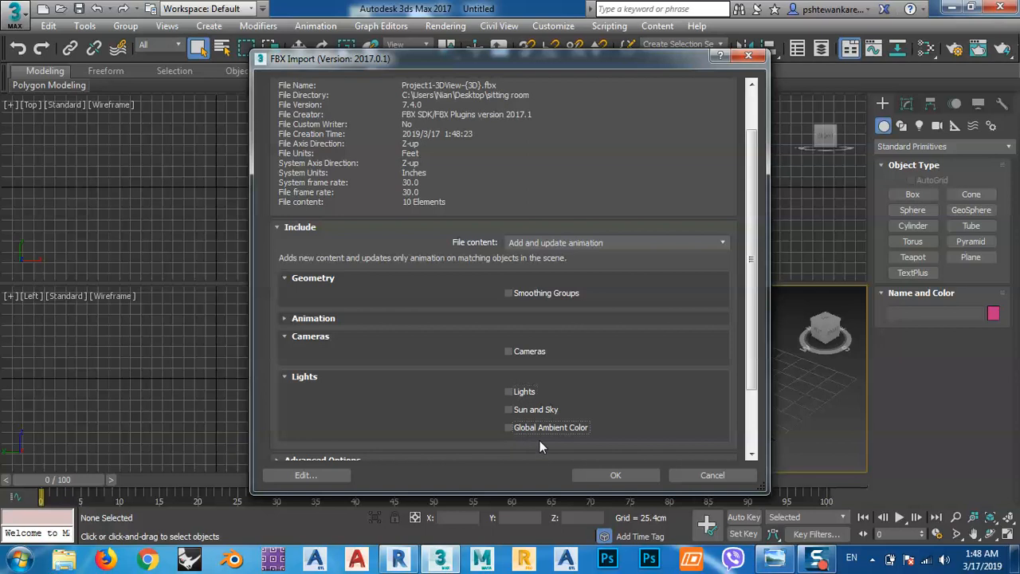
left_click(616, 475)
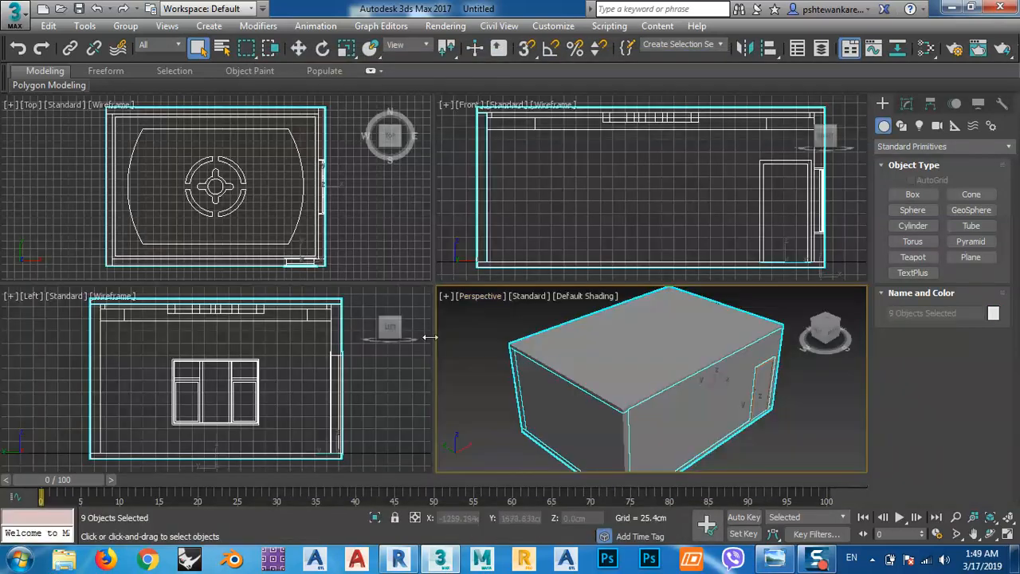
Deselect the imported objects and examine the building's geometry in the Top, Left and Perspective views.
left_click(149, 213)
middle_click_drag(271, 246, 273, 232)
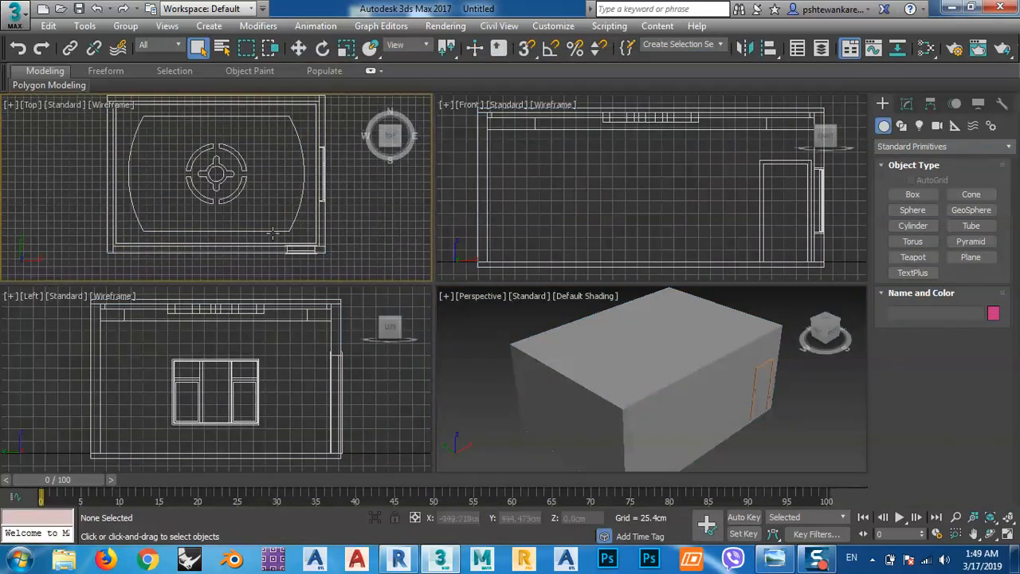
scroll(617, 391, "down", 3)
middle_click_drag(646, 395, 637, 375)
scroll(682, 372, "up", 4)
scroll(690, 382, "down", 4)
middle_click_drag(212, 173, 219, 181)
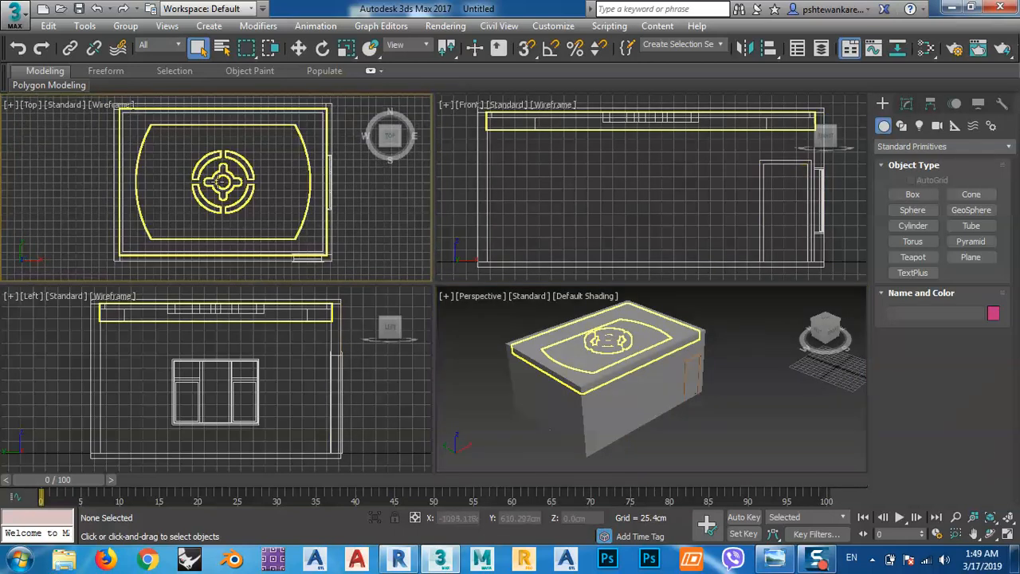
mouse_move(264, 210)
middle_mouse_down()
mouse_move(255, 201)
mouse_move(268, 208)
middle_mouse_up()
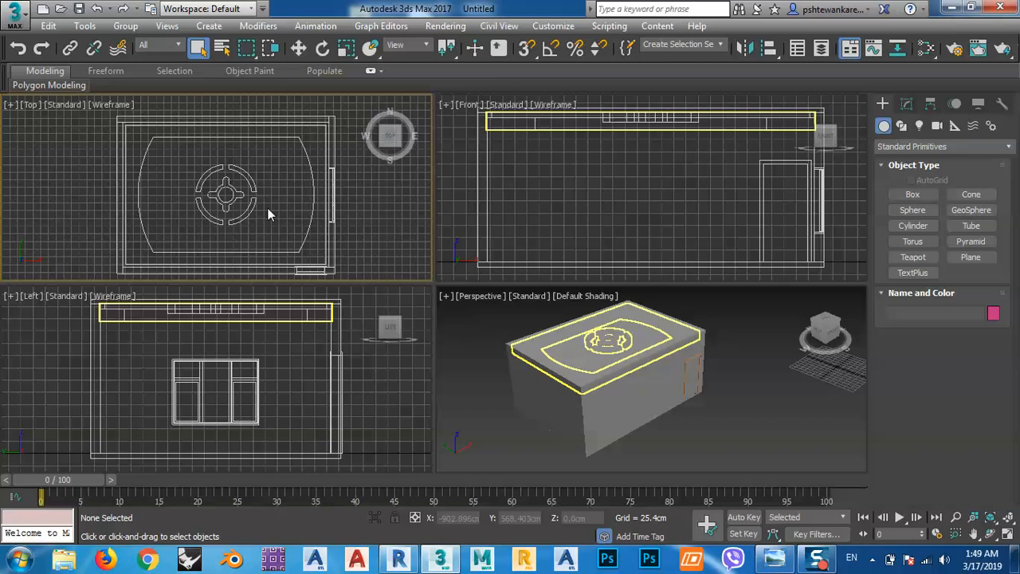
middle_click_drag(310, 369, 306, 365)
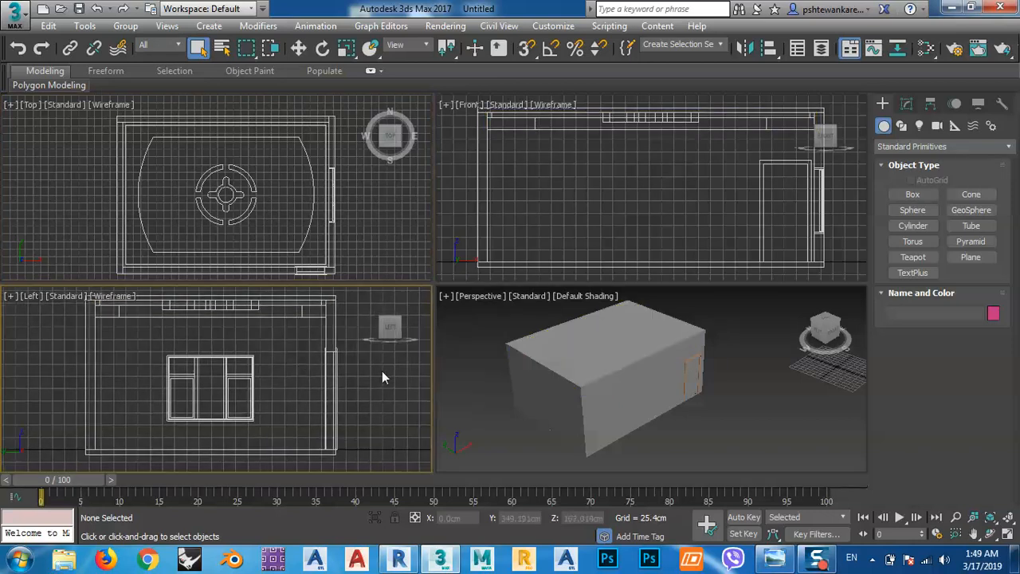
middle_click_drag(295, 246, 284, 240)
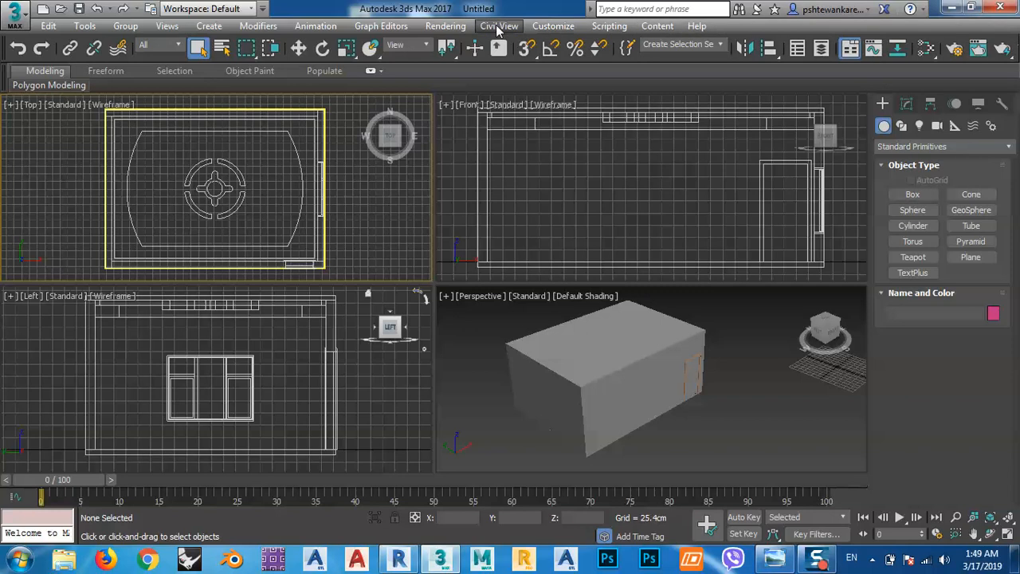
Check the V-Ray renderer settings in Render Setup and close the dialog.
left_click(445, 26)
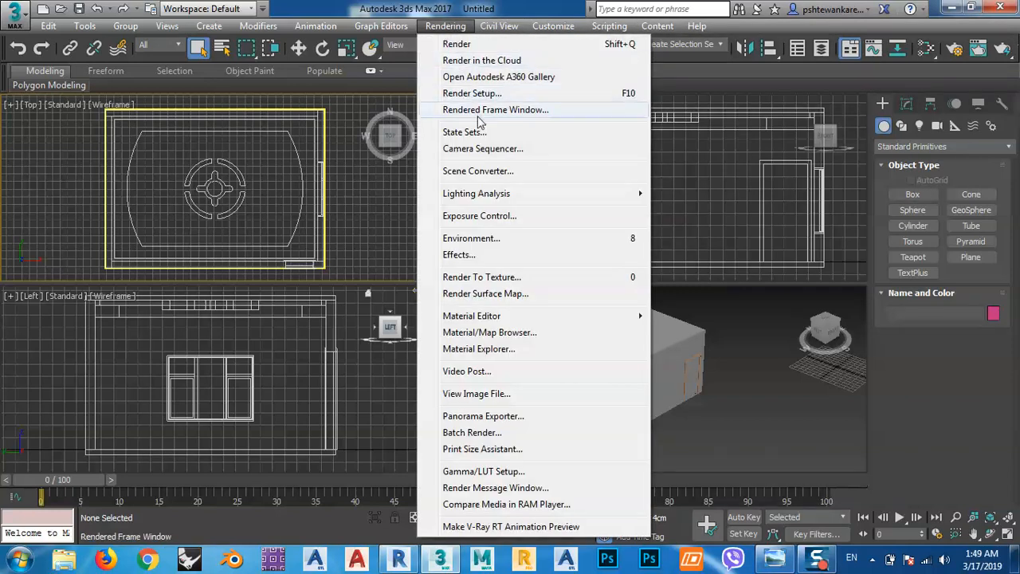
left_click(468, 94)
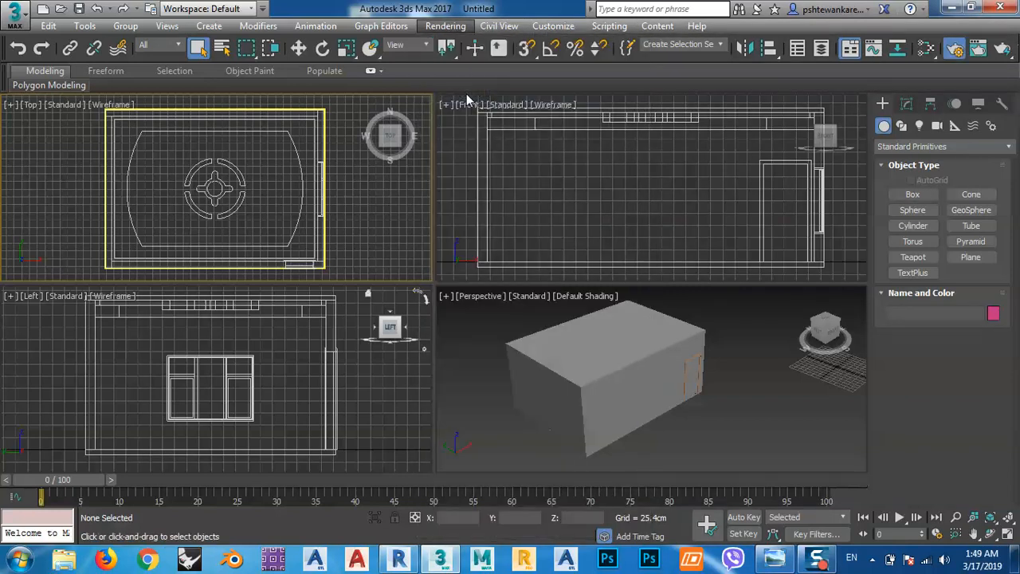
left_click(346, 147)
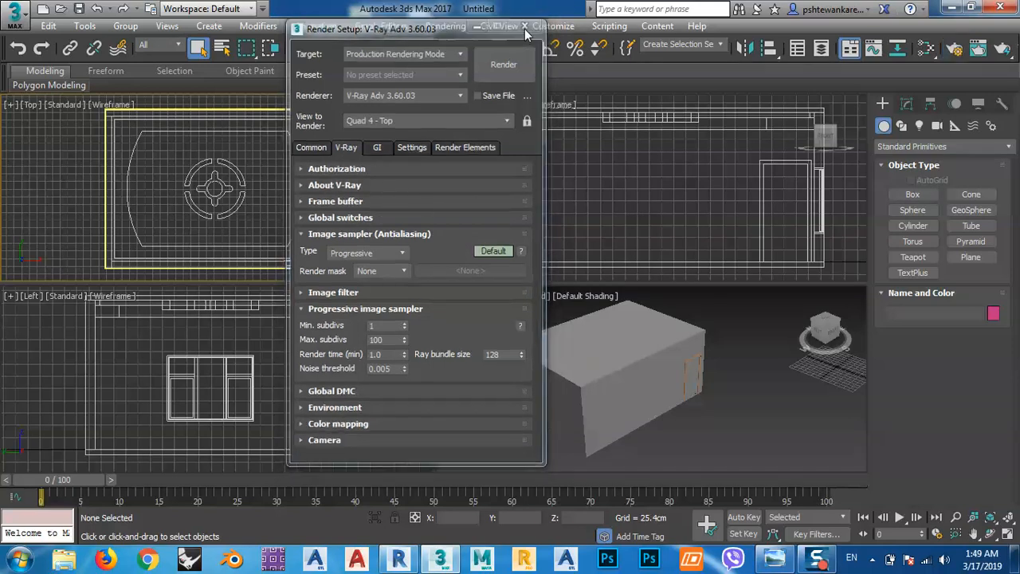
left_click(525, 25)
Create a physical camera in the Top view, aimed diagonally across the room from the corner by the door, and disable its target.
left_click(935, 127)
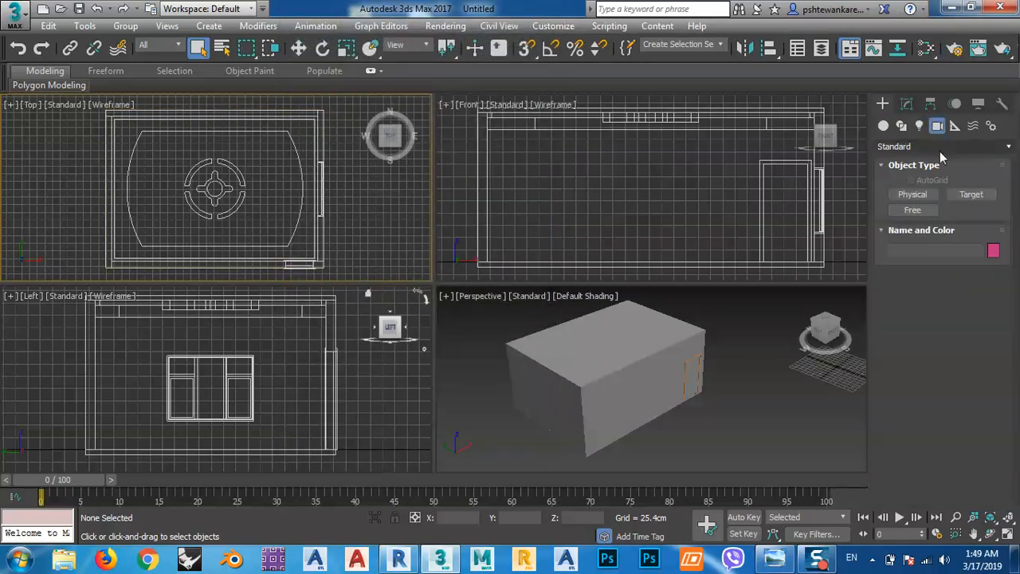
left_click(912, 196)
left_click_drag(303, 247, 178, 157)
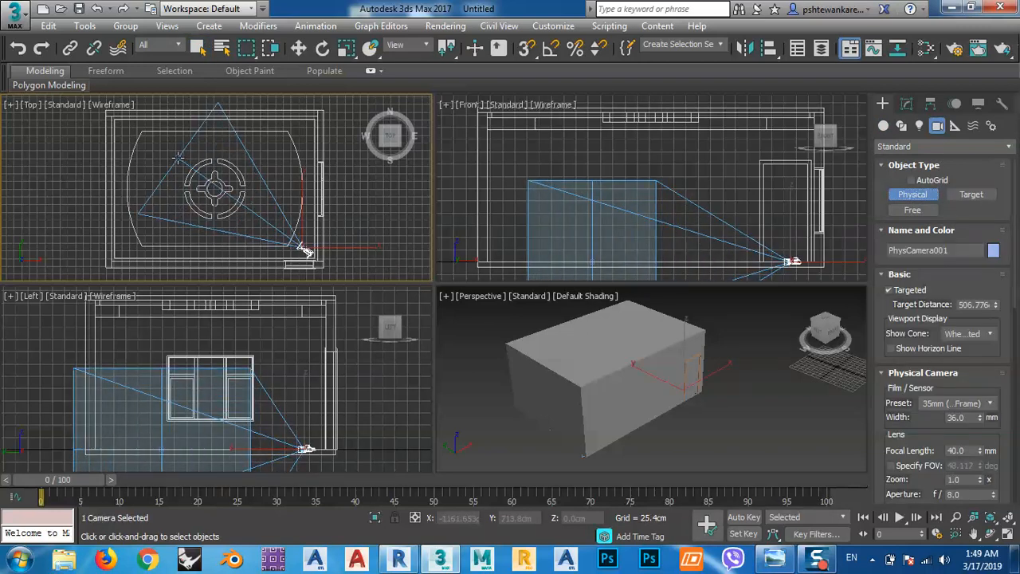
left_click(907, 104)
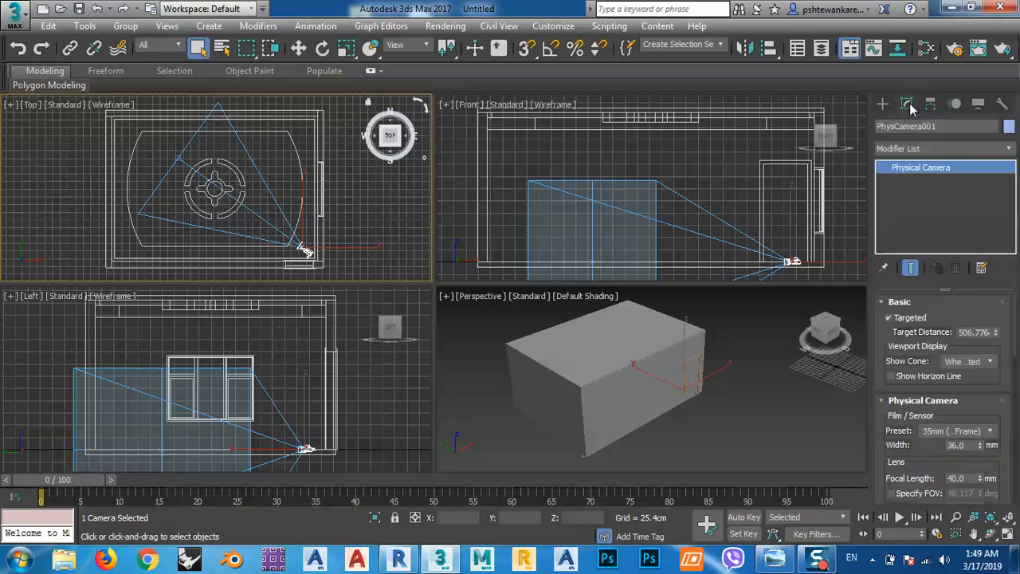
left_click(897, 318)
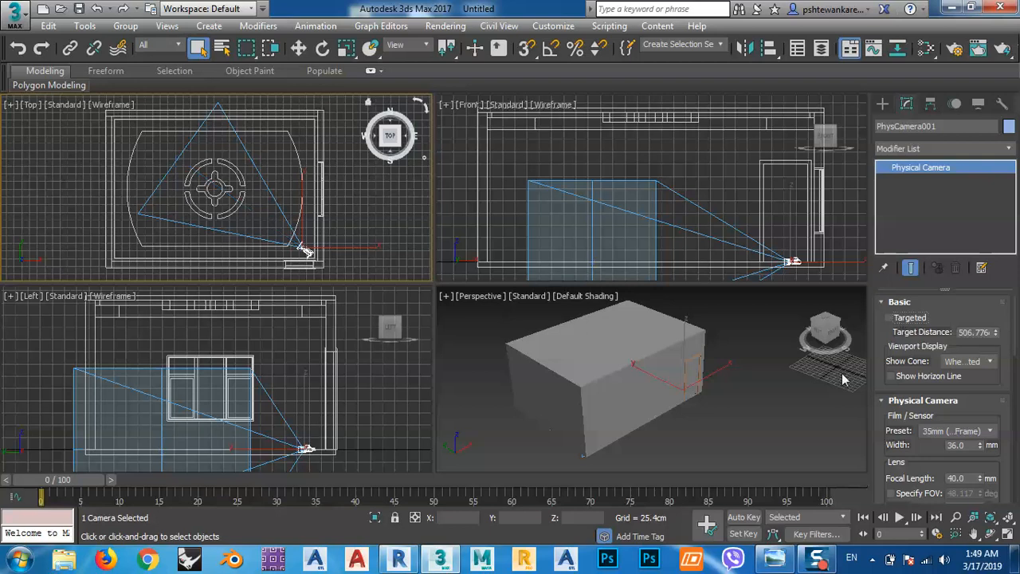
Reselect the physical camera and show its view in the Perspective viewport.
left_click(703, 426)
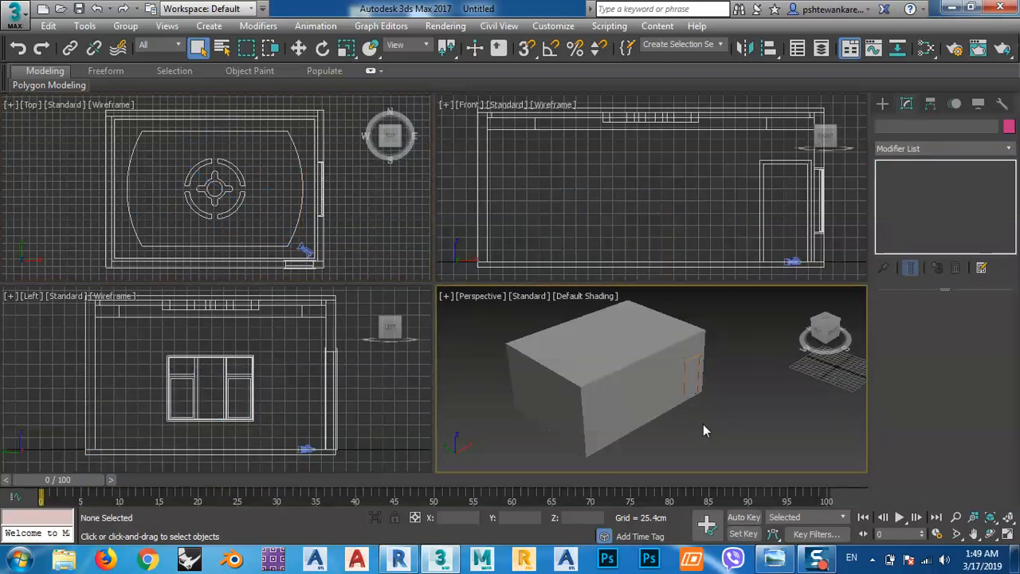
left_click(303, 246)
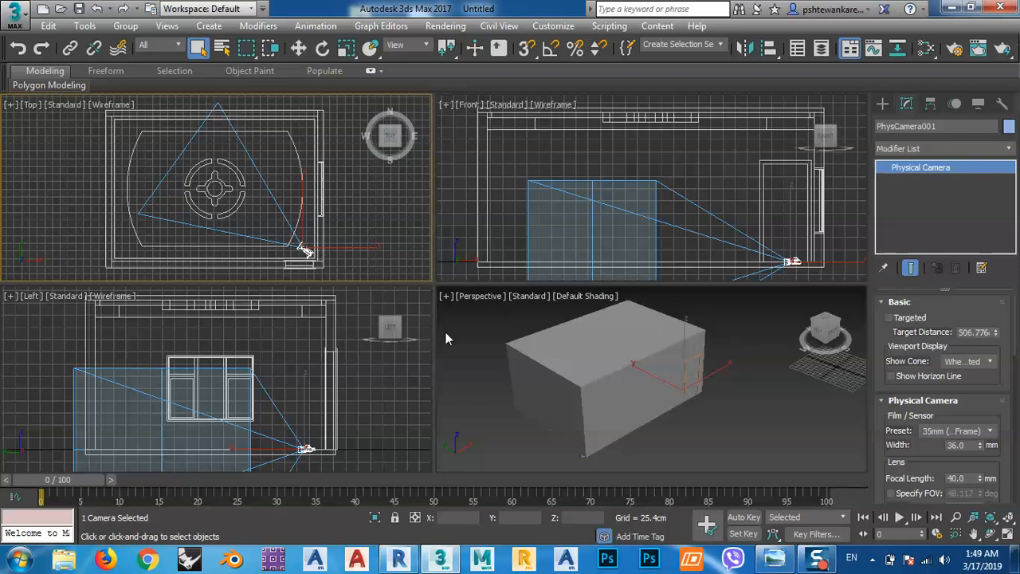
right_click(717, 422)
key("c")
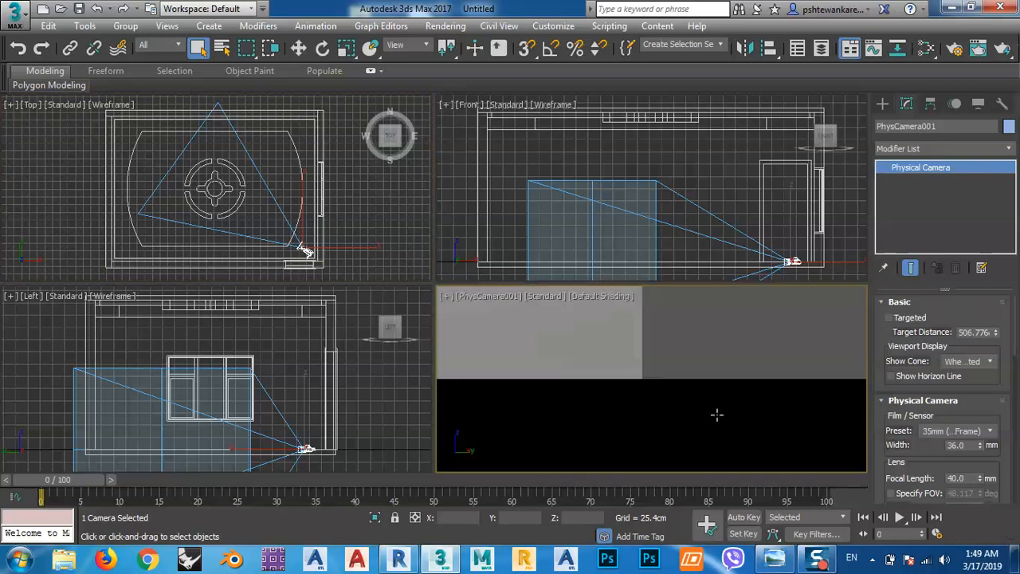
Raise the camera to about Z 132 cm and shift it toward the door-side corner, at about X -719, Y 395 cm.
left_click(298, 52)
middle_click_drag(826, 274, 781, 261)
left_click_drag(743, 196, 749, 142)
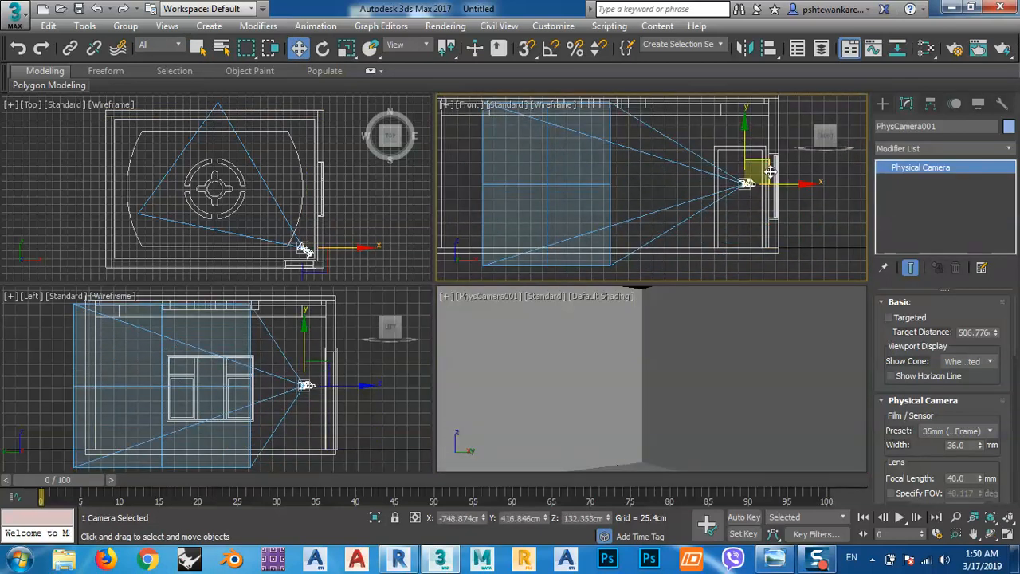
scroll(289, 211, "up", 4)
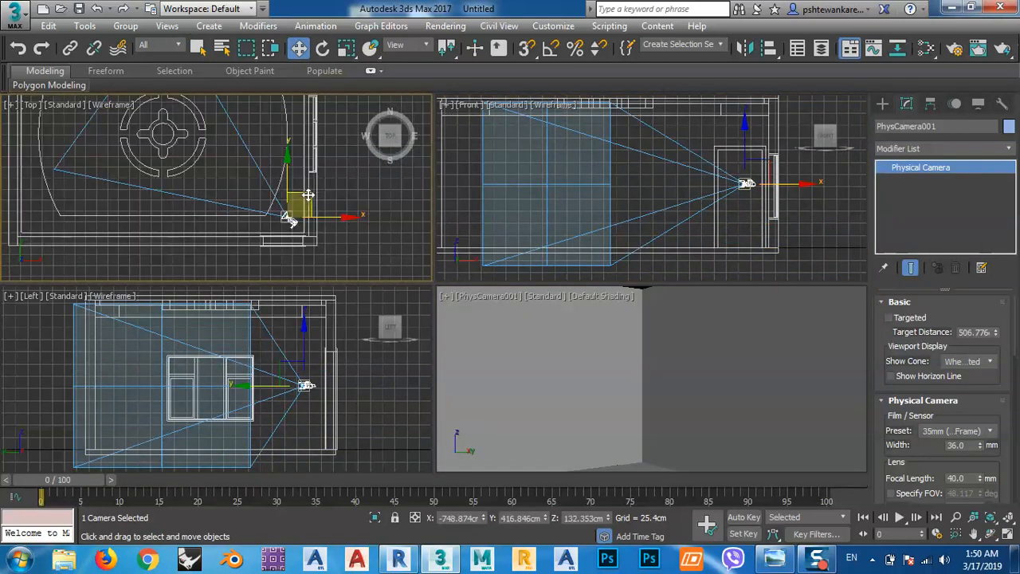
left_click_drag(308, 195, 321, 205)
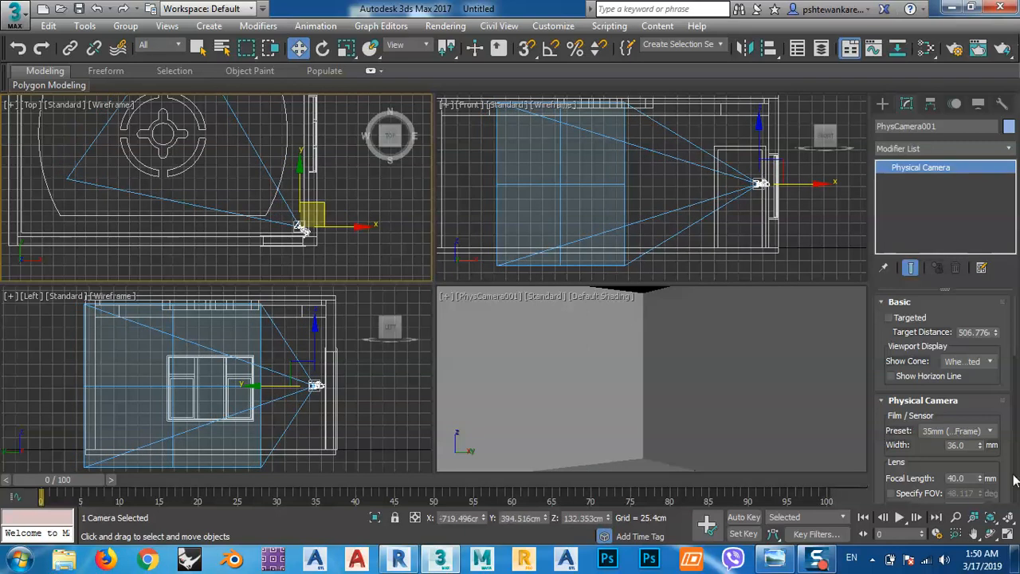
Widen the camera's view by setting the film/sensor width to 100 mm.
left_click_drag(982, 451, 984, 399)
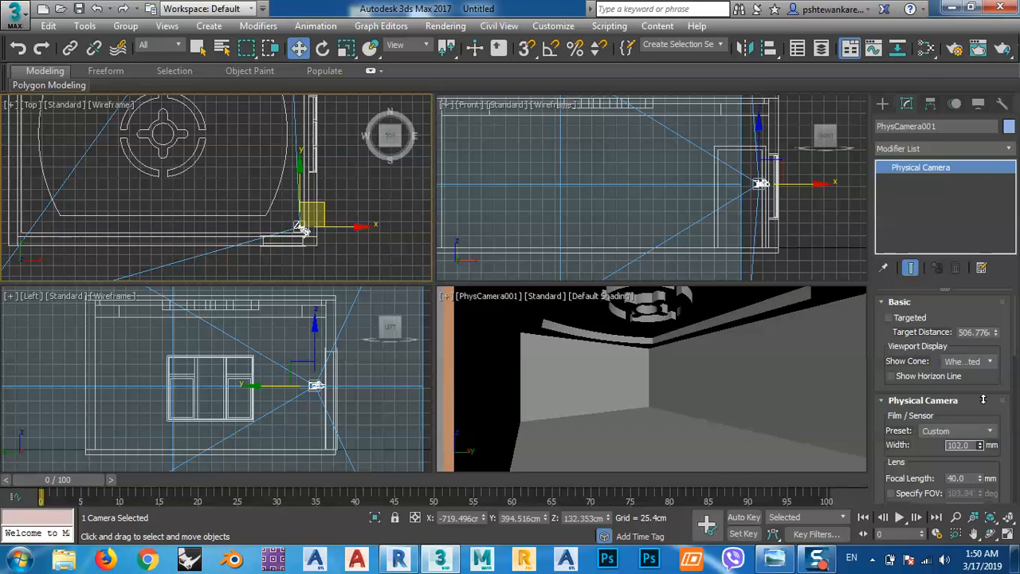
double_click(970, 444)
type("100")
key("Return")
Move the camera farther out into the corner walls beside the door, at about X -702, Y 380 cm.
scroll(299, 207, "down", 5)
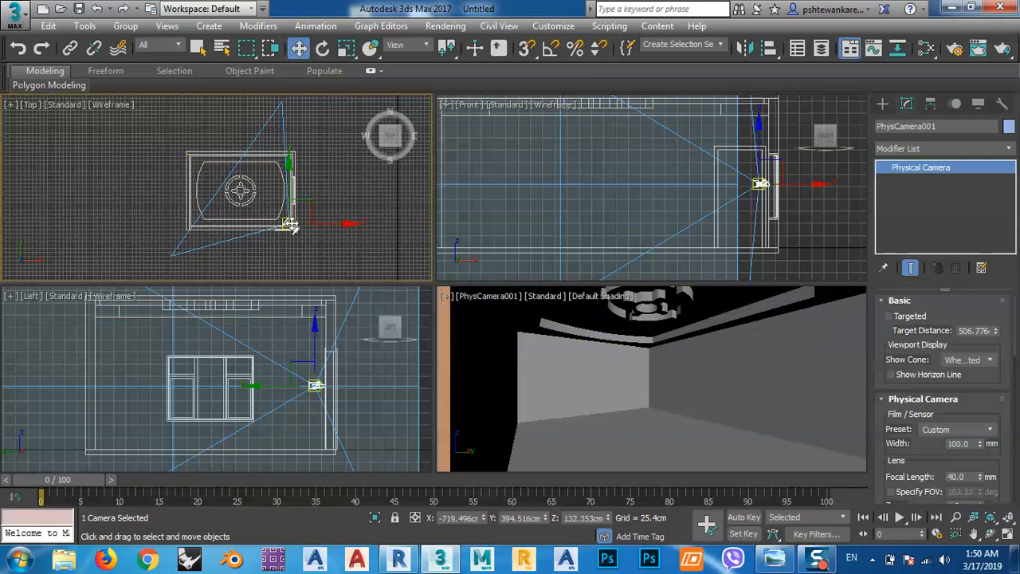
scroll(288, 219, "up", 4)
left_click_drag(285, 206, 313, 234)
middle_click(529, 316)
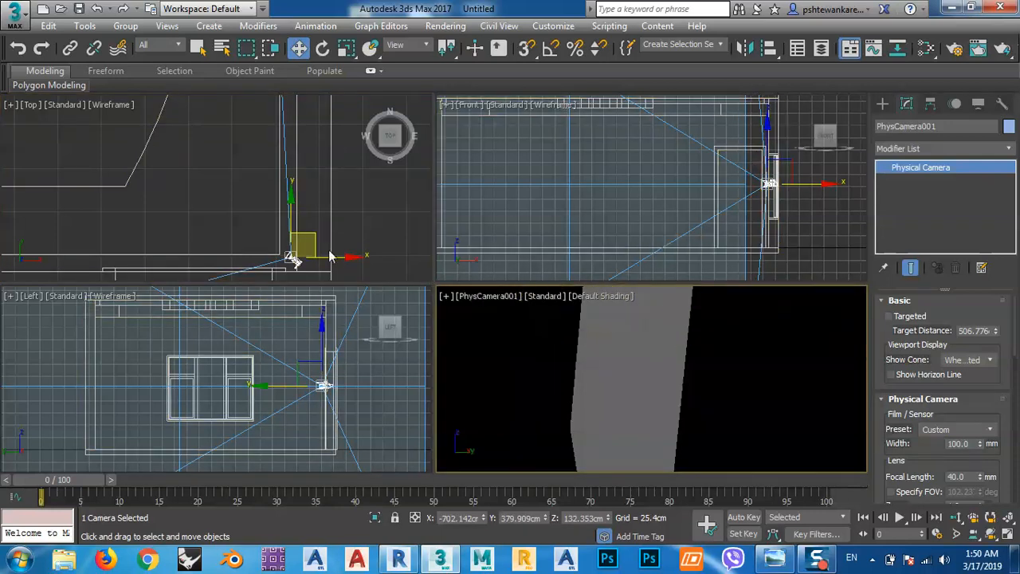
left_click_drag(317, 260, 304, 245)
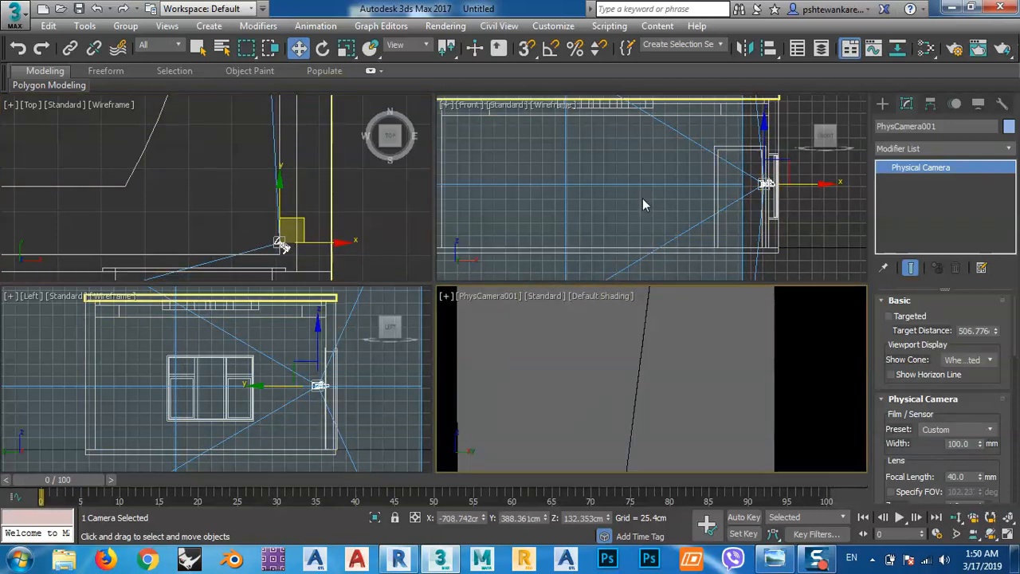
scroll(663, 358, "down", 1)
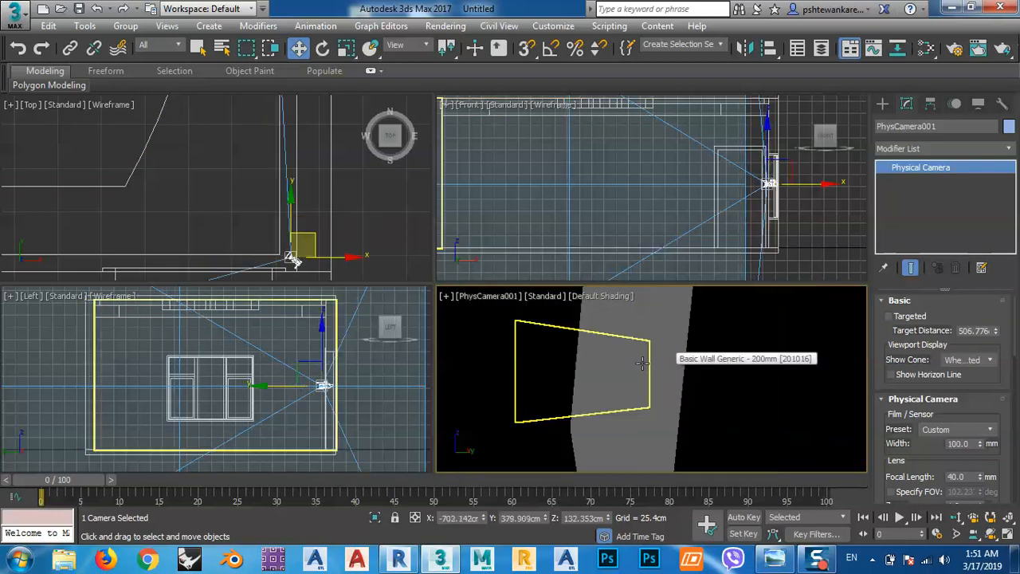
Undo the last camera move, set the camera's film/sensor width to 100 mm again and clear the selection.
scroll(568, 407, "up", 3)
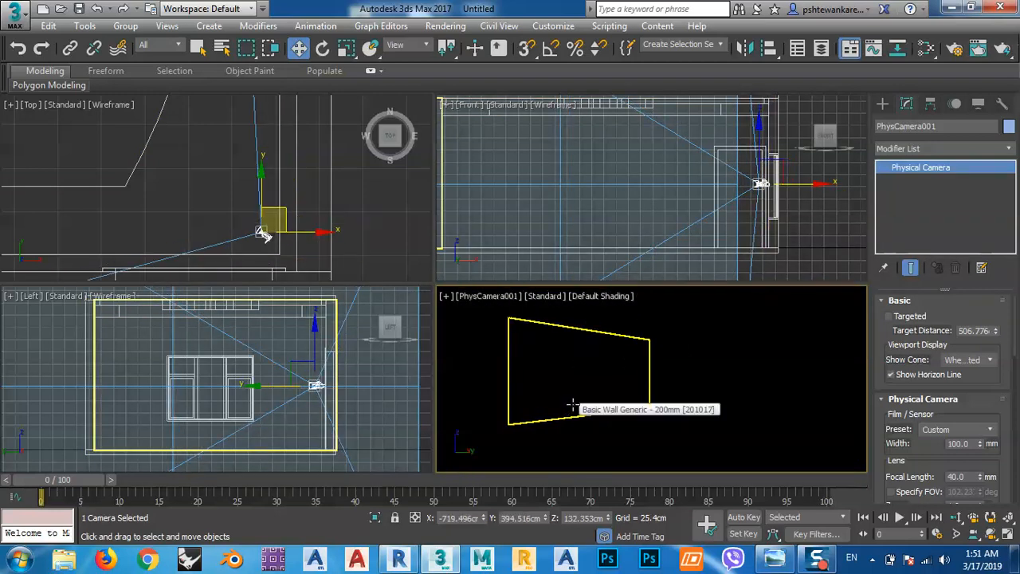
right_click(326, 265)
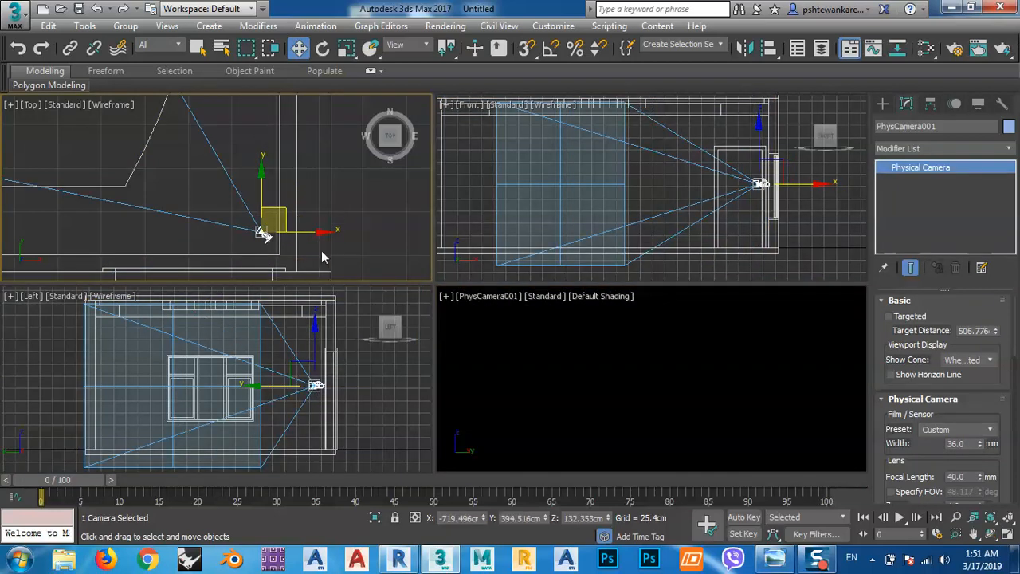
left_click(978, 448)
type("100")
key("Return")
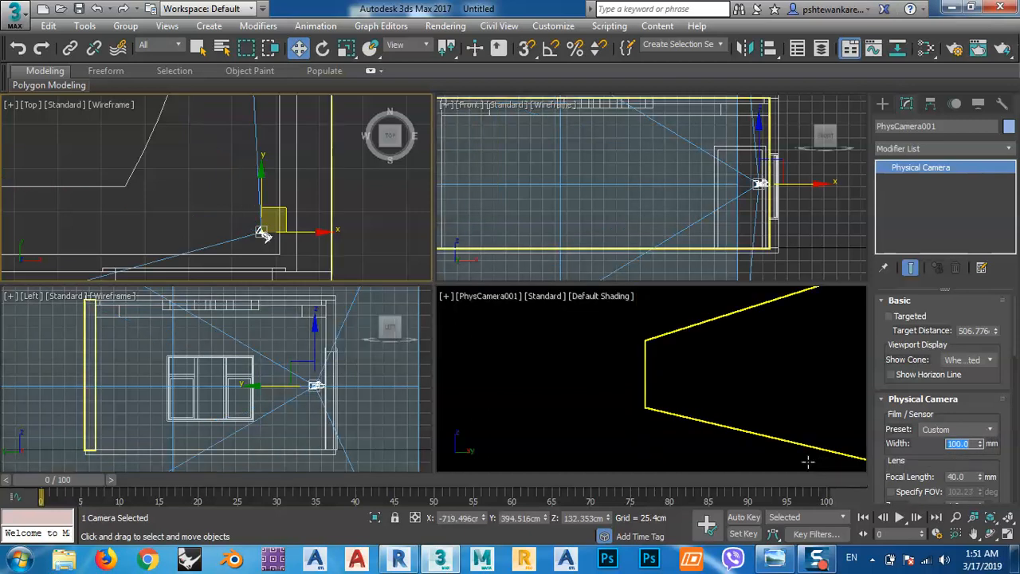
left_click(576, 345)
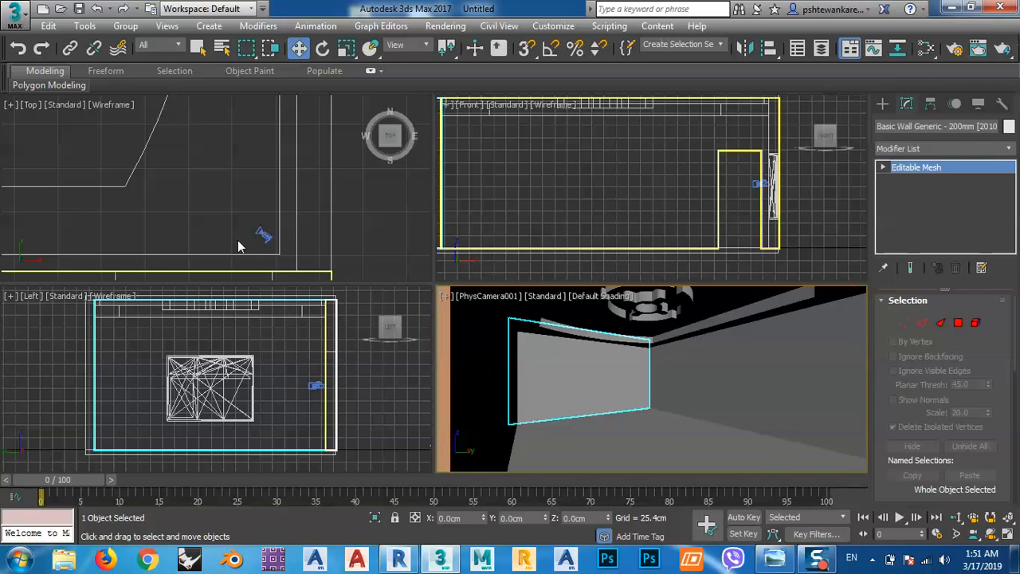
left_click(224, 219)
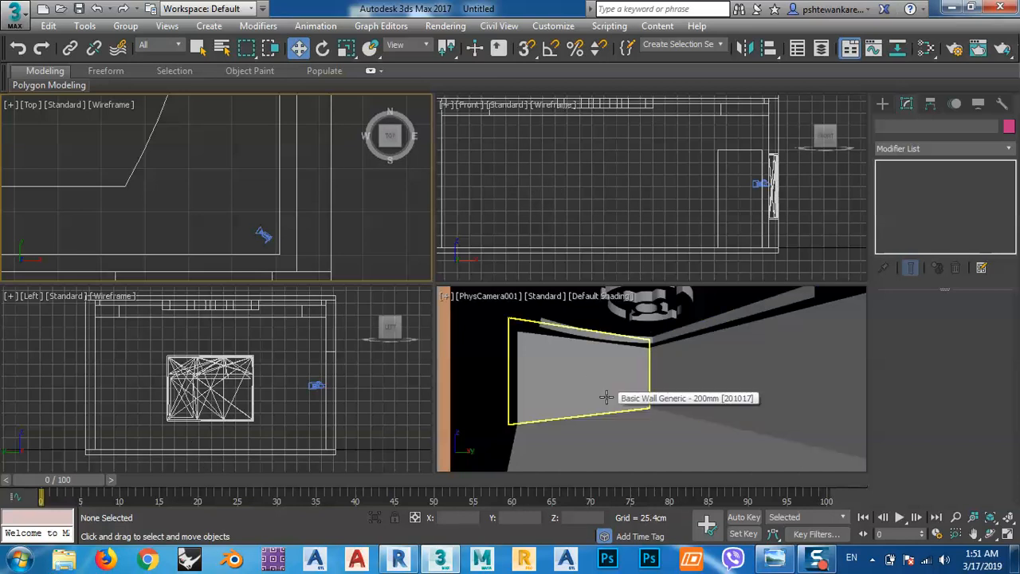
Run a test render of the physical camera view, stop it and close the V-Ray frame buffer.
left_click(1001, 49)
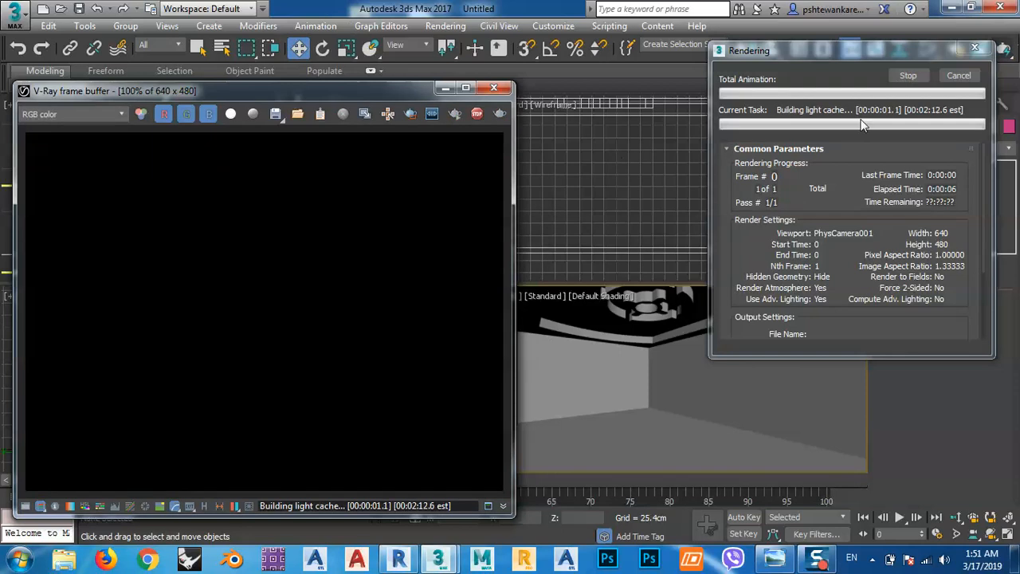
left_click(907, 77)
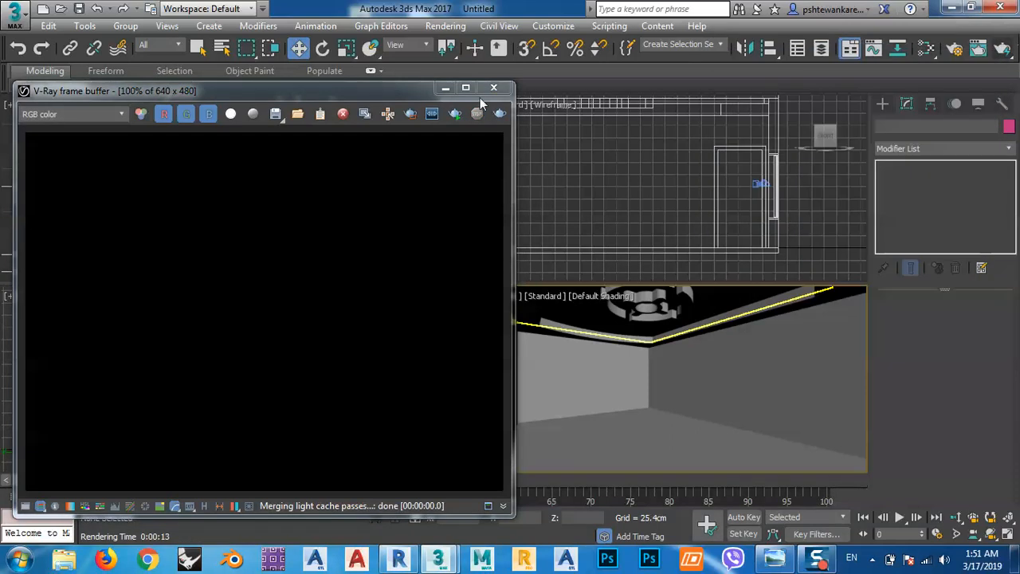
left_click(493, 87)
Create a VRaySun in the Front view, aimed from outside the window wall into the room, and decline the automatic environment map.
middle_click(216, 195)
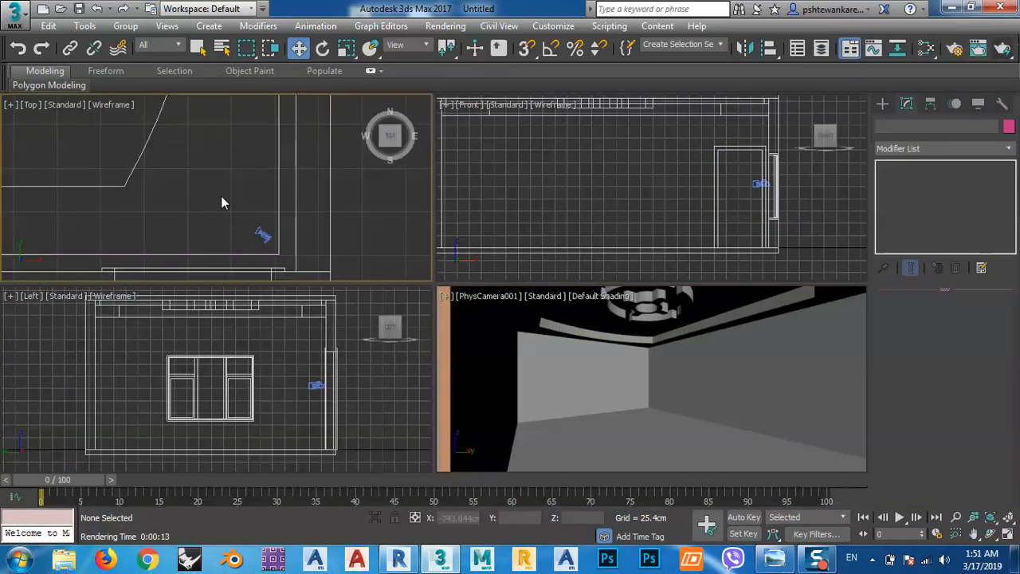
scroll(214, 194, "down", 2)
middle_click_drag(738, 170, 735, 163)
middle_click_drag(257, 413, 237, 395)
middle_click_drag(668, 212, 623, 201)
scroll(623, 201, "down", 3)
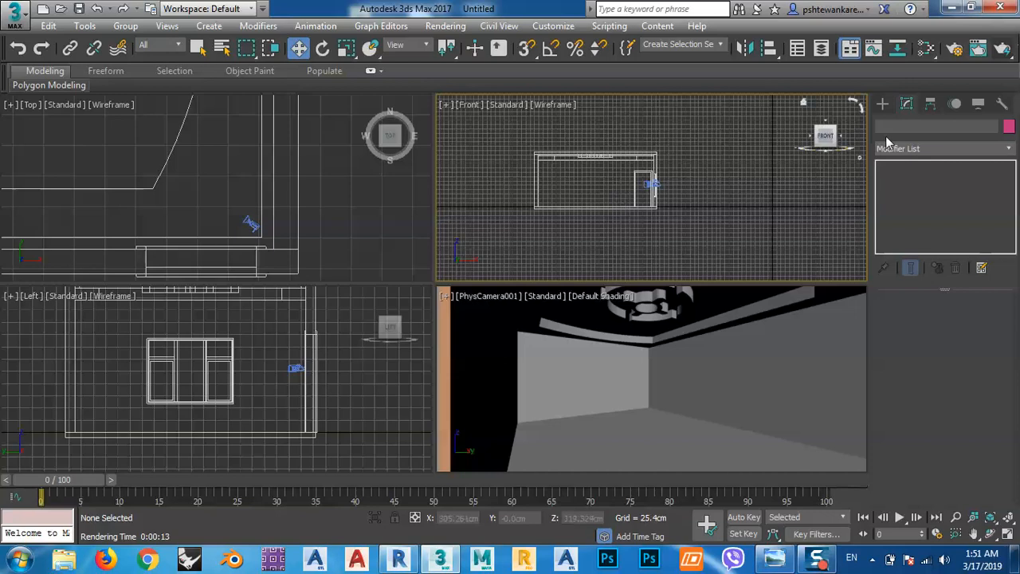
left_click(879, 104)
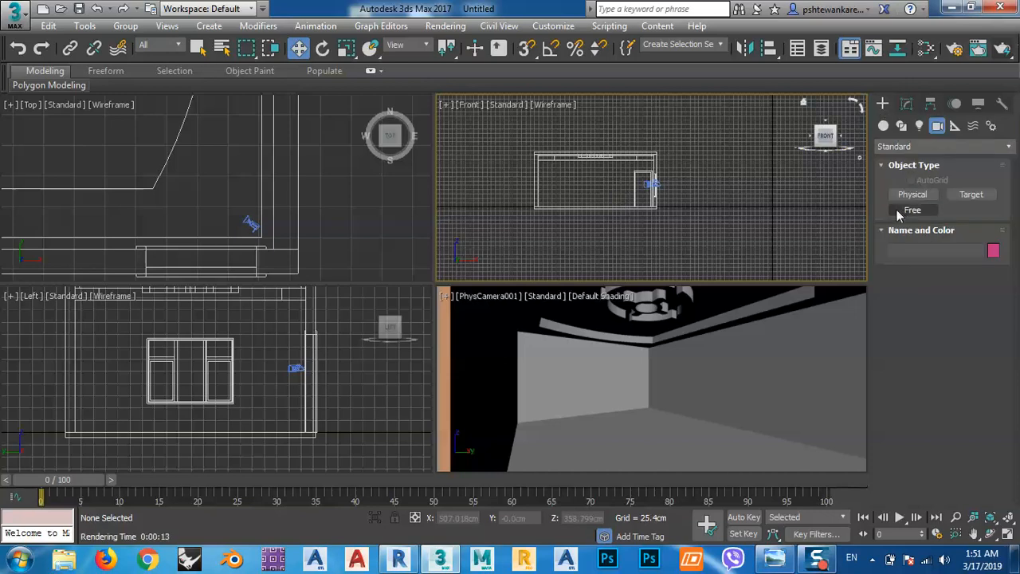
left_click(919, 129)
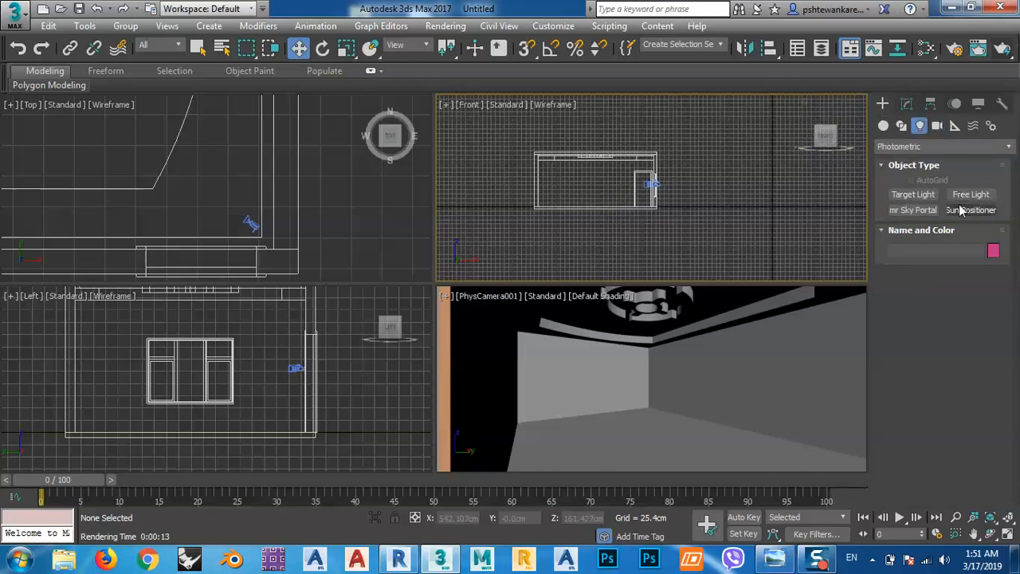
left_click(896, 147)
left_click(886, 189)
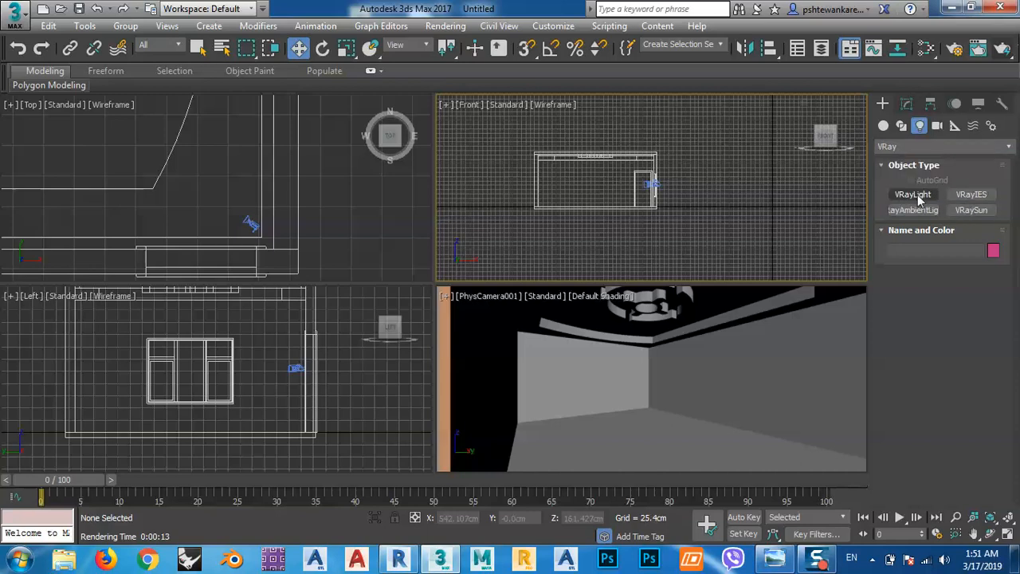
left_click(971, 209)
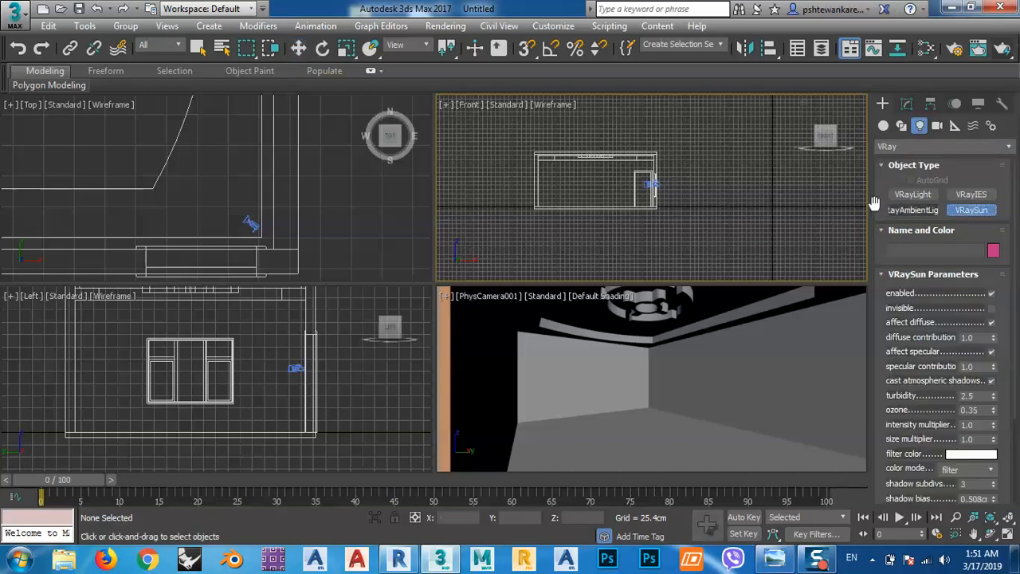
middle_click_drag(668, 195, 637, 211)
scroll(637, 211, "up", 4)
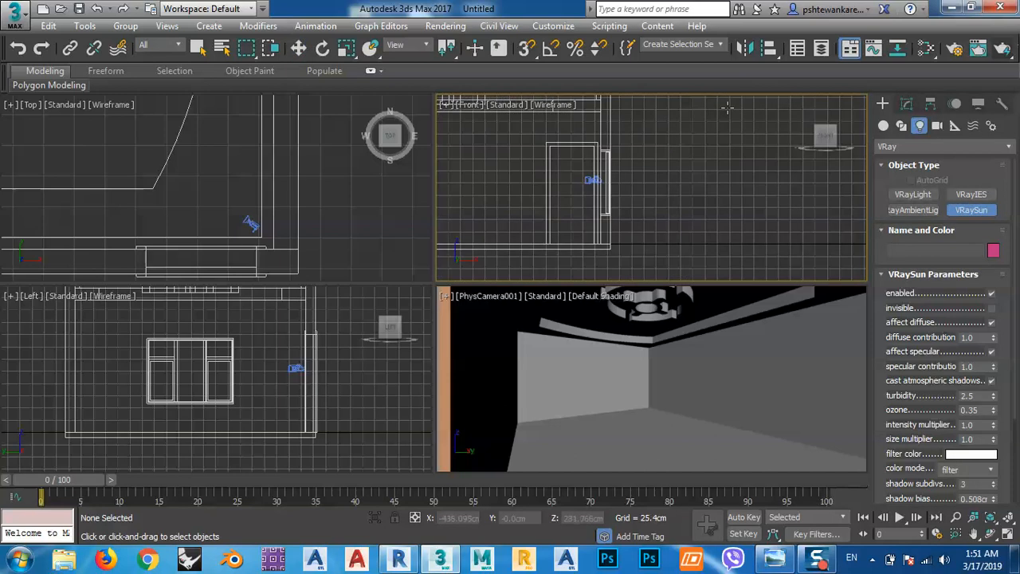
scroll(727, 106, "down", 2)
left_click_drag(731, 120, 560, 196)
left_click(627, 327)
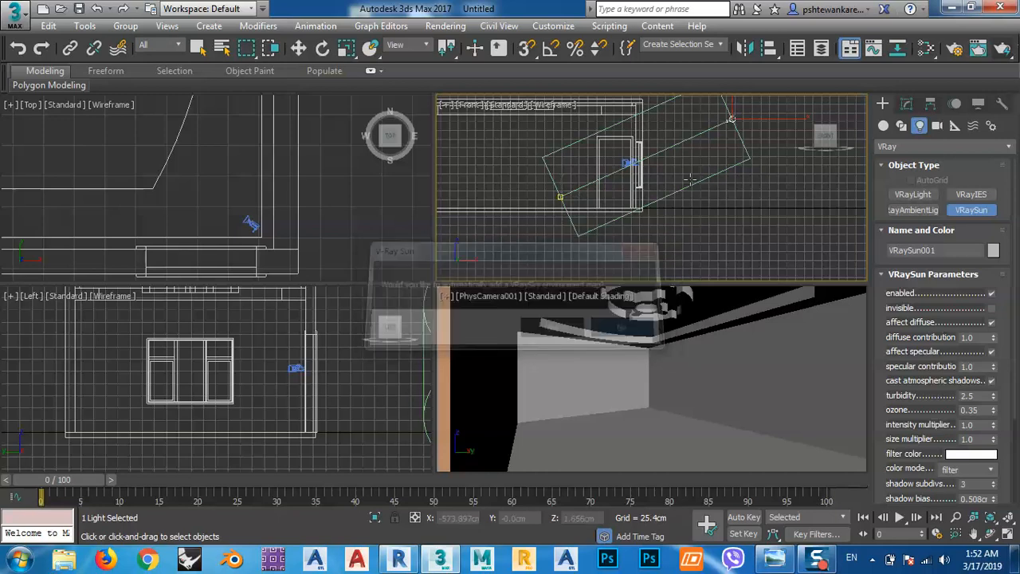
Move the VRaySun source up and away from the room, to a height of about Z 737 cm.
left_click(299, 48)
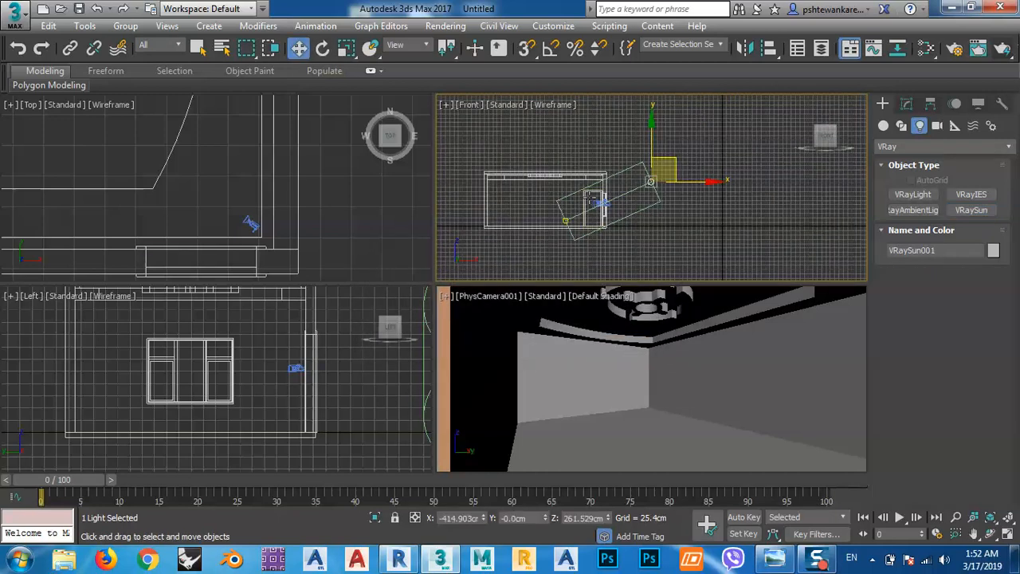
scroll(557, 239, "down", 3)
left_click_drag(626, 190, 662, 152)
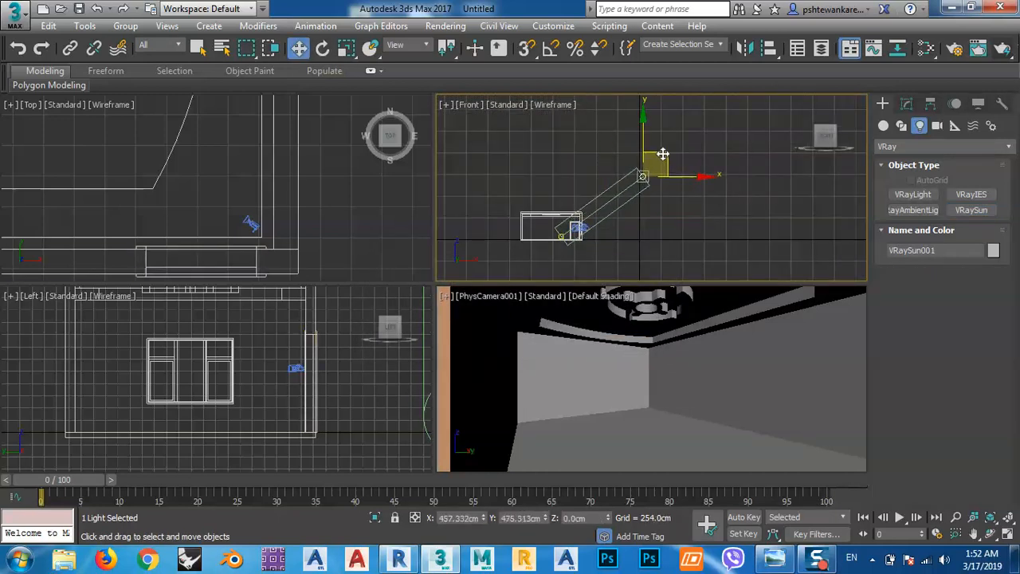
Shift the sun together with its target in the Top view to line up with the room, at about Y 601 cm.
right_click(230, 192)
scroll(229, 192, "down", 6)
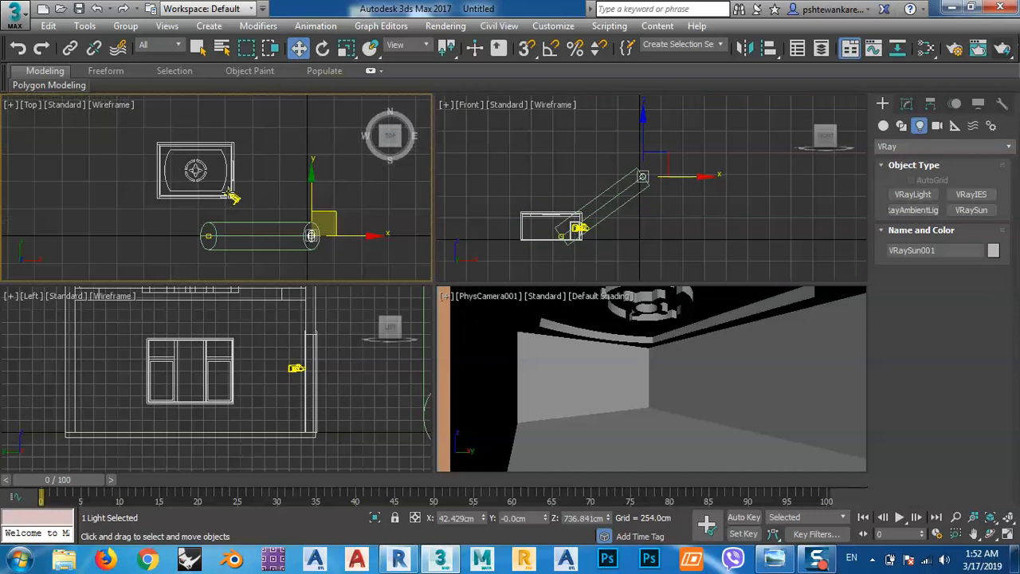
left_click(212, 236)
left_click_drag(275, 210, 271, 177)
Angle the sun through the window by moving its source to about X 34, Y 824 cm and its target to about Y 571 cm.
left_click(312, 170)
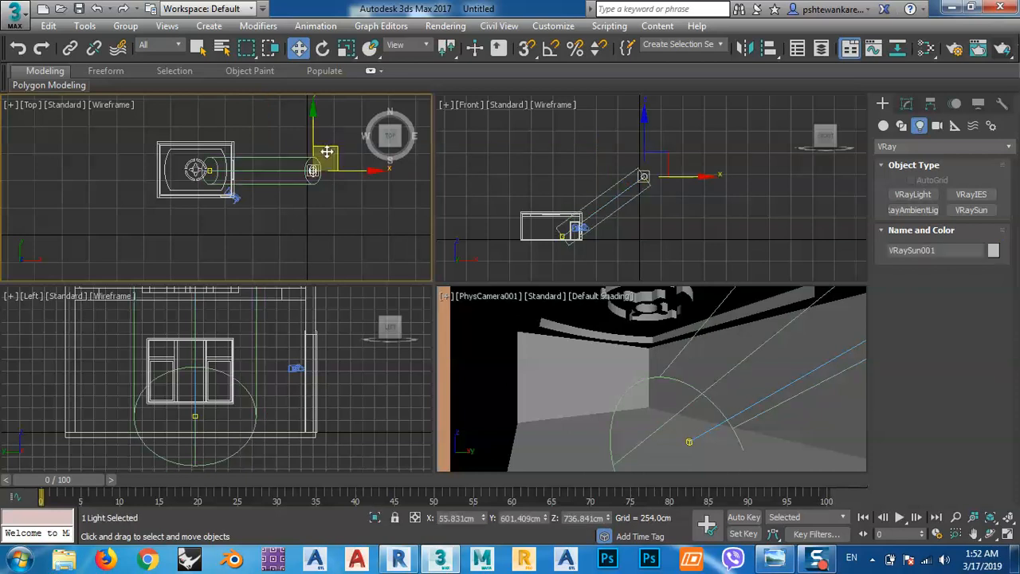
left_click_drag(336, 148, 333, 124)
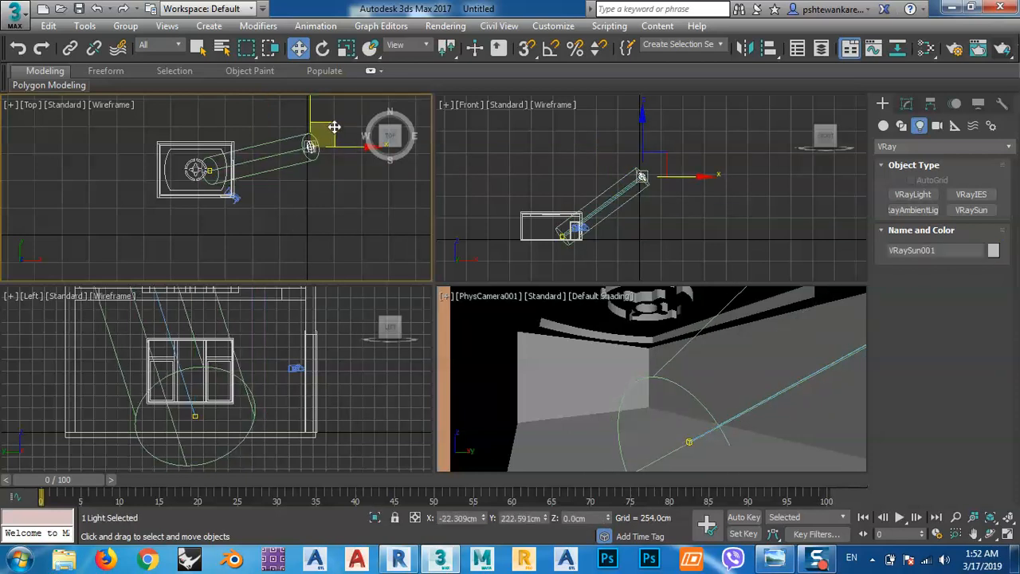
scroll(209, 170, "up", 3)
scroll(211, 176, "up", 3)
left_click(212, 189)
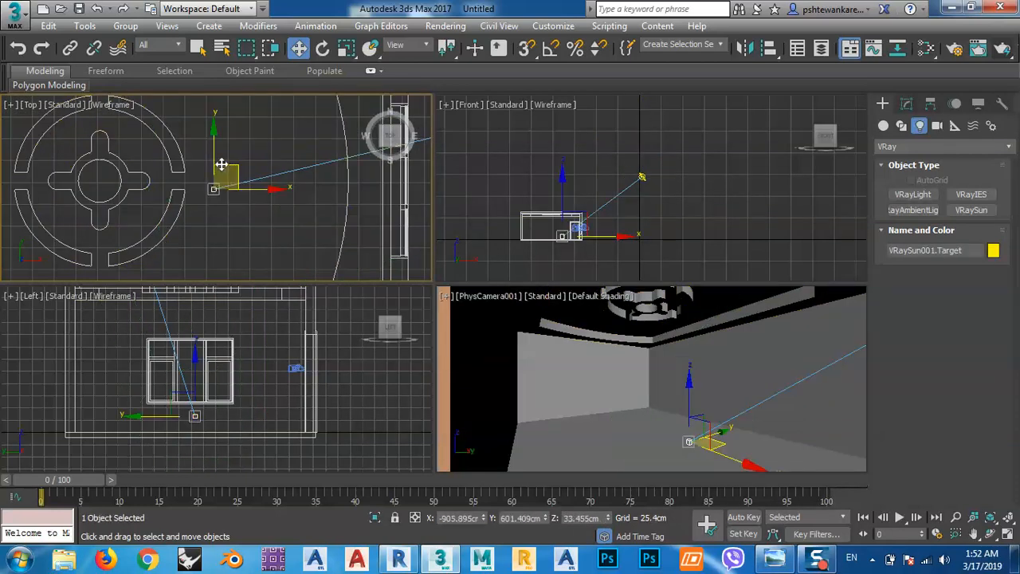
left_click_drag(215, 146, 212, 172)
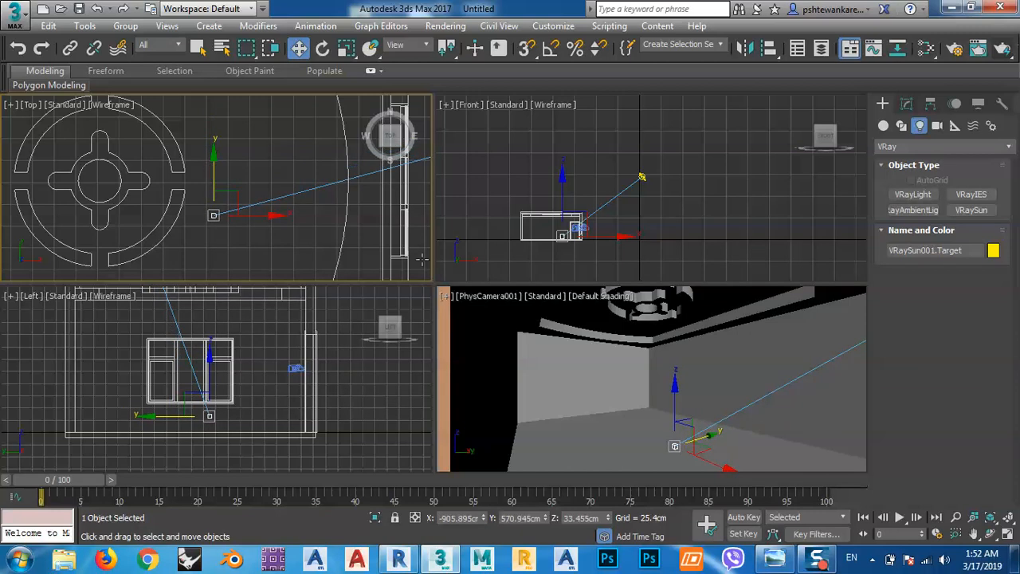
Raise the sun source to about Z 754 cm and set its intensity multiplier to 0.2.
left_click(642, 176)
left_click(906, 104)
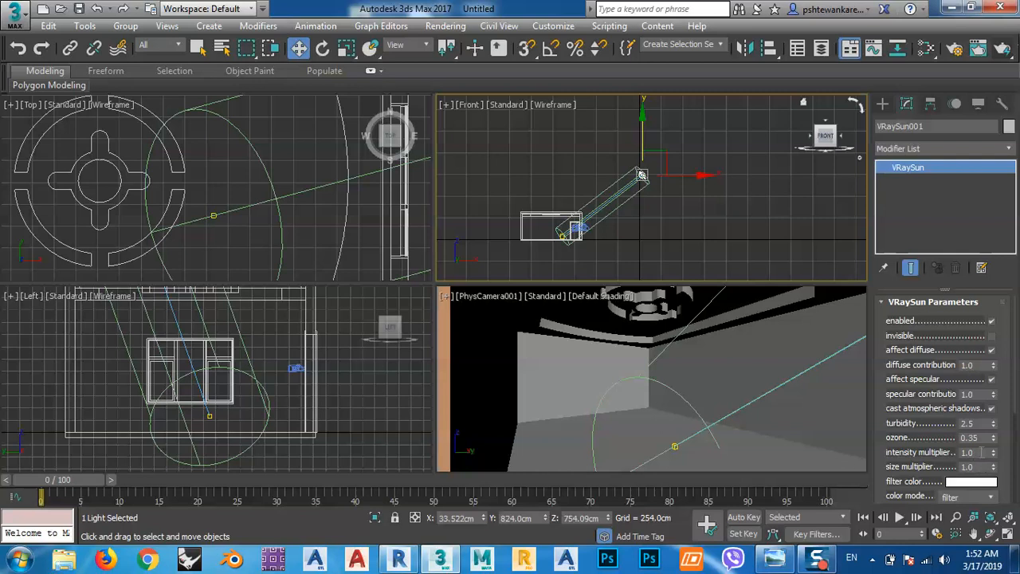
double_click(968, 452)
type("0.2")
key("Return")
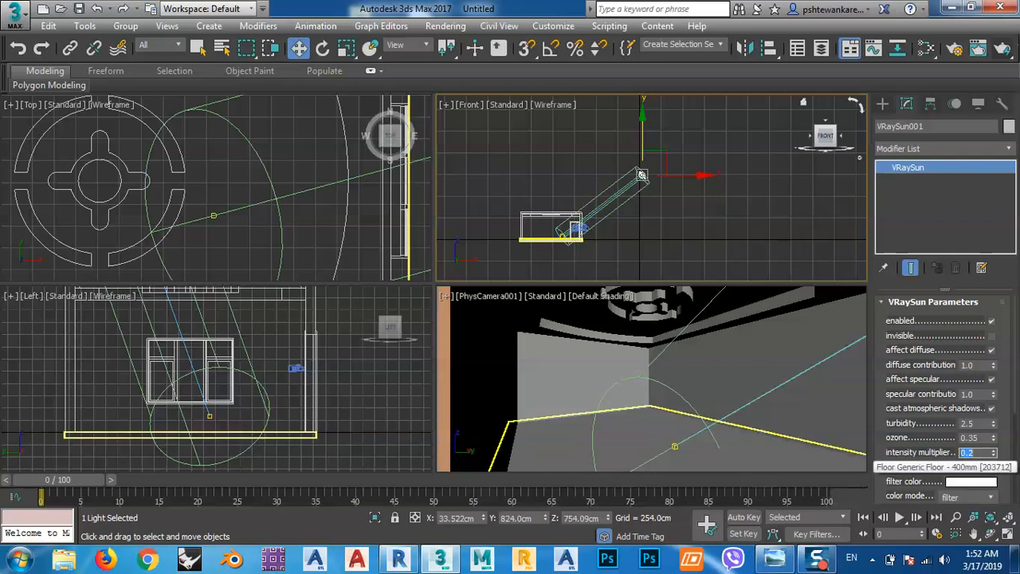
In the render setup, set the primary GI engine to Irradiance map and keep Light cache as the secondary engine.
right_click(471, 364)
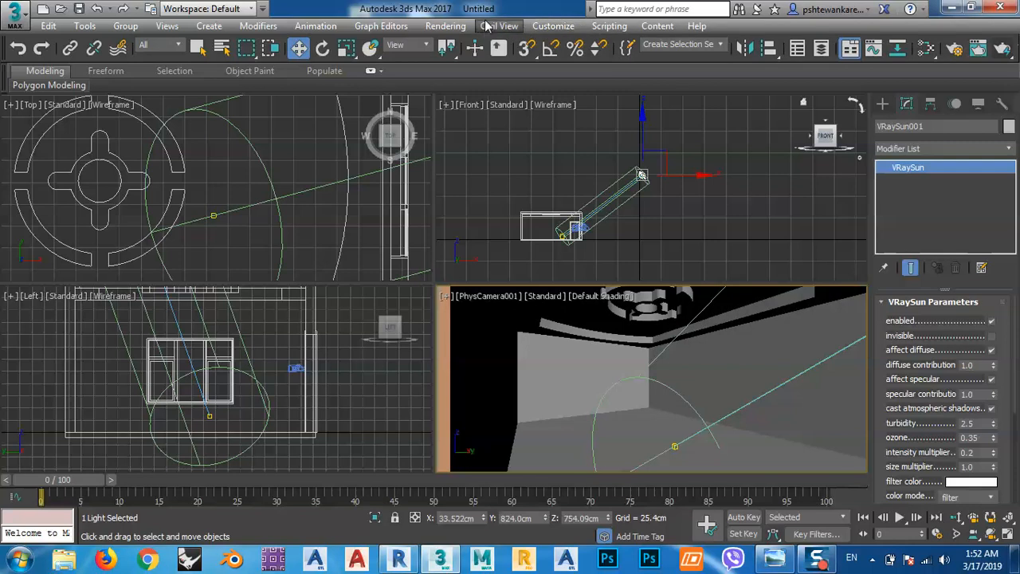
left_click(446, 25)
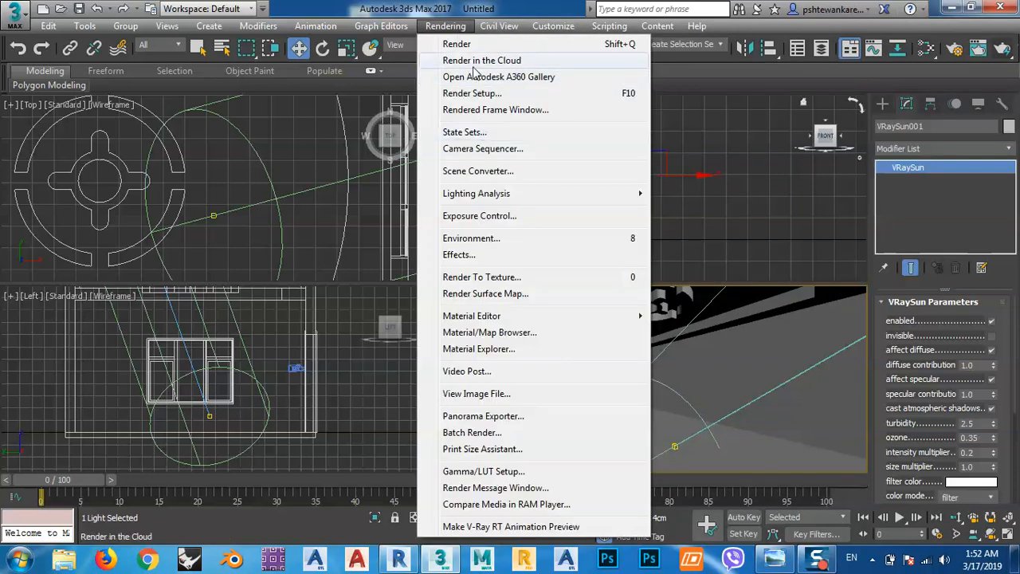
left_click(472, 93)
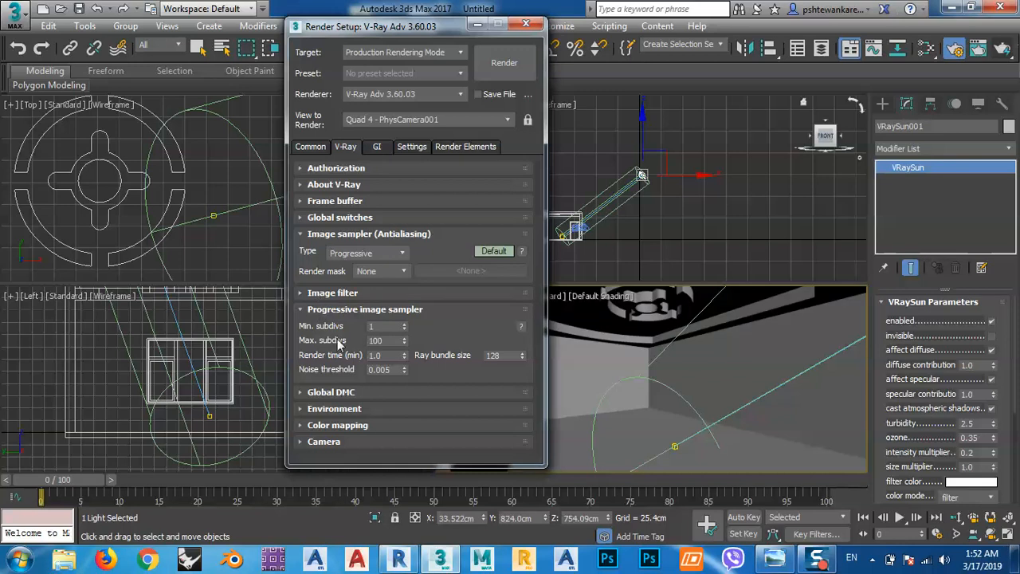
left_click(322, 310)
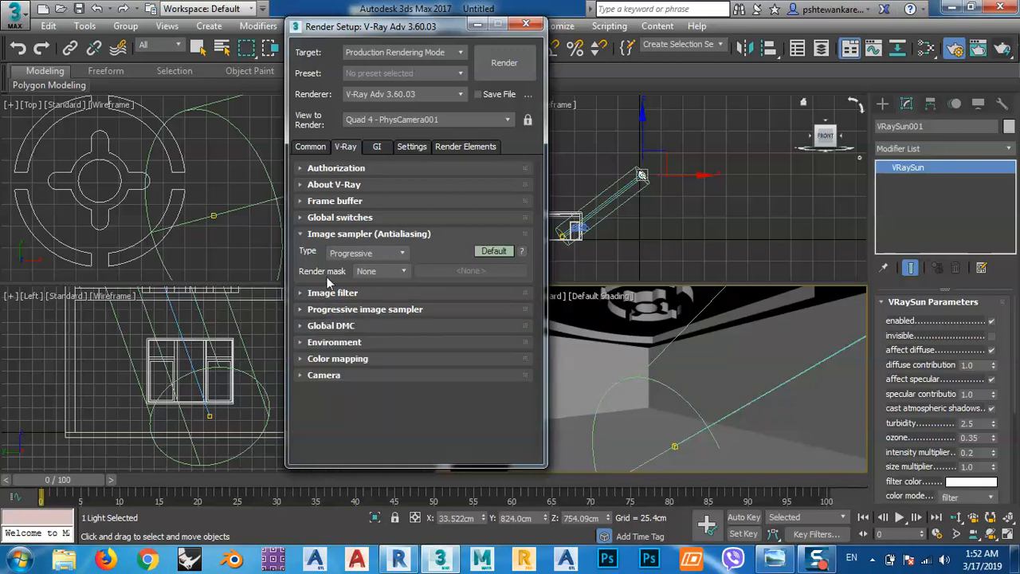
left_click(326, 233)
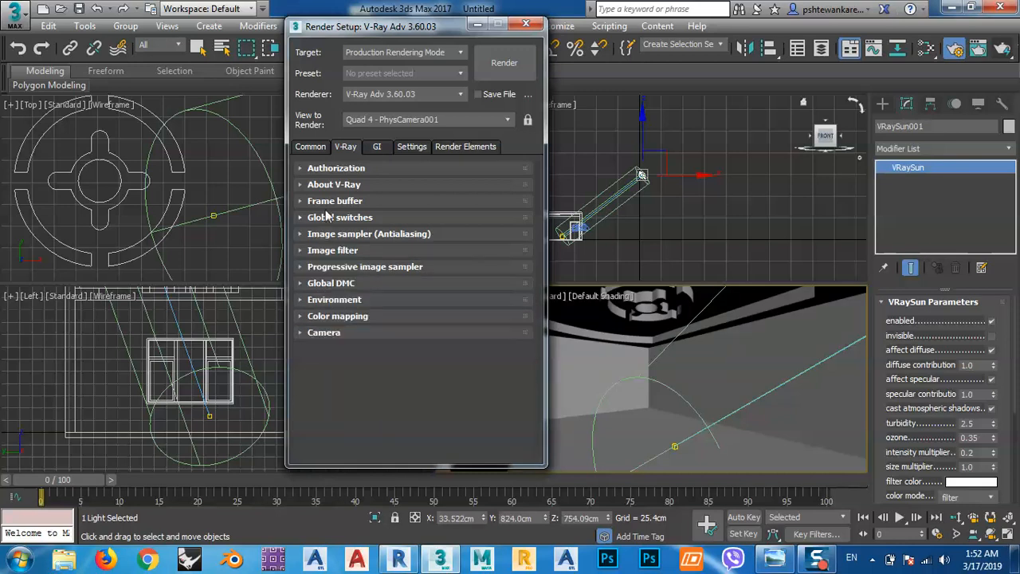
left_click(377, 146)
left_click(394, 202)
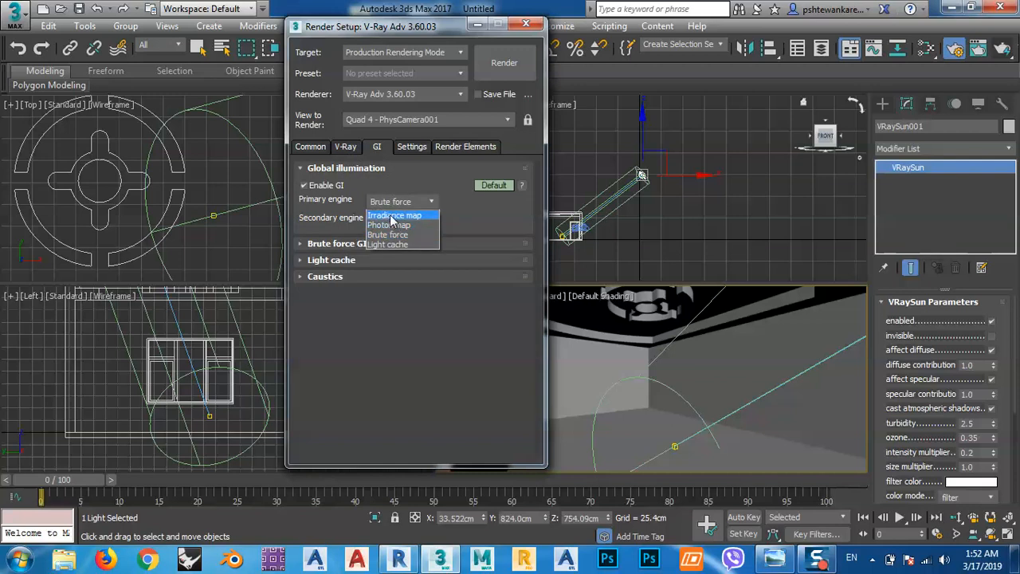
left_click(391, 216)
left_click(394, 221)
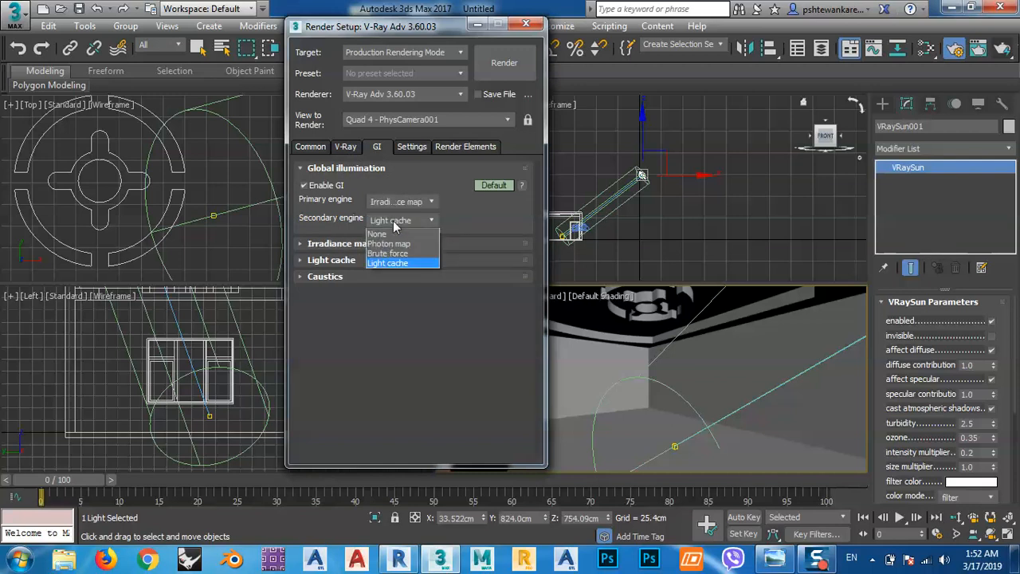
left_click(395, 223)
Set the irradiance map's current preset to Very low.
left_click(339, 243)
left_click(395, 263)
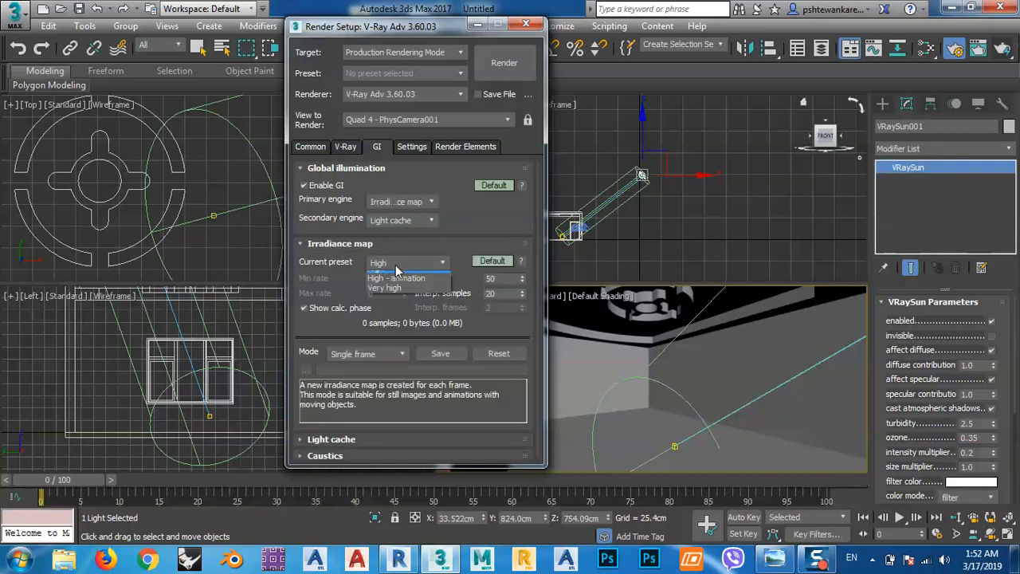
left_click(383, 286)
Move the render setup window clear of the camera view and start rendering the PhysCamera001 view with V-Ray.
left_click_drag(440, 29, 251, 39)
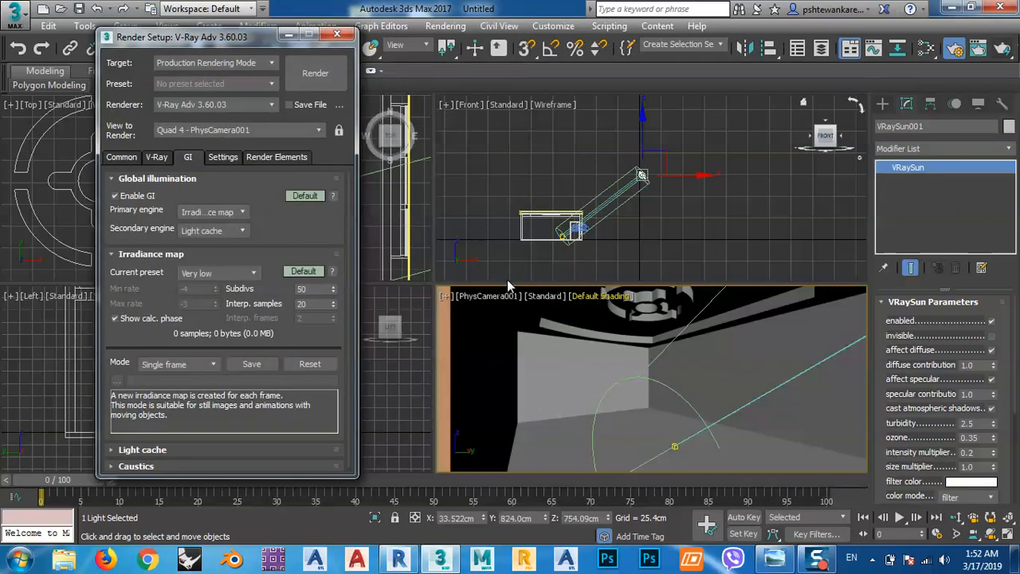
right_click(511, 328)
left_click(709, 358)
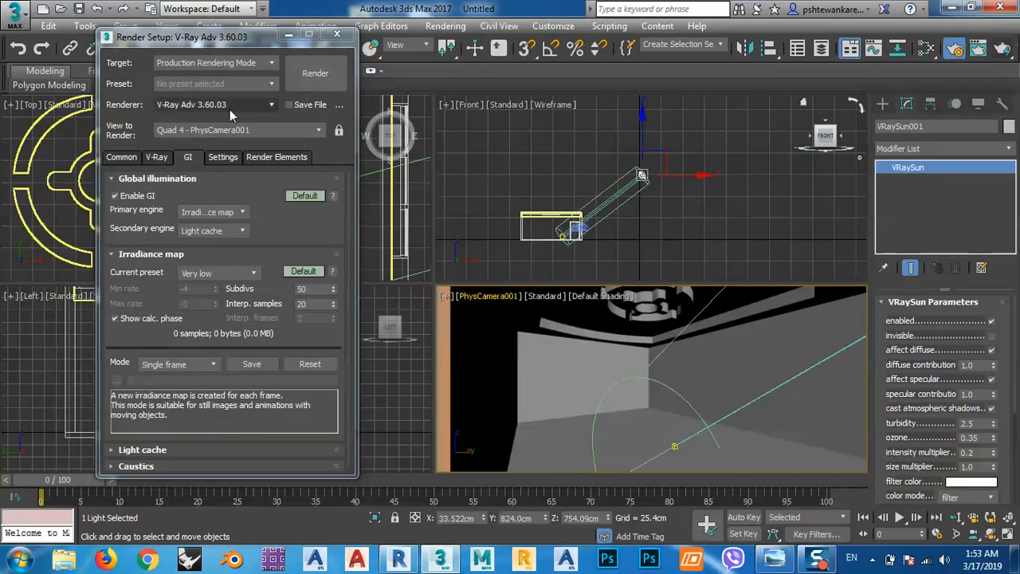
left_click(314, 72)
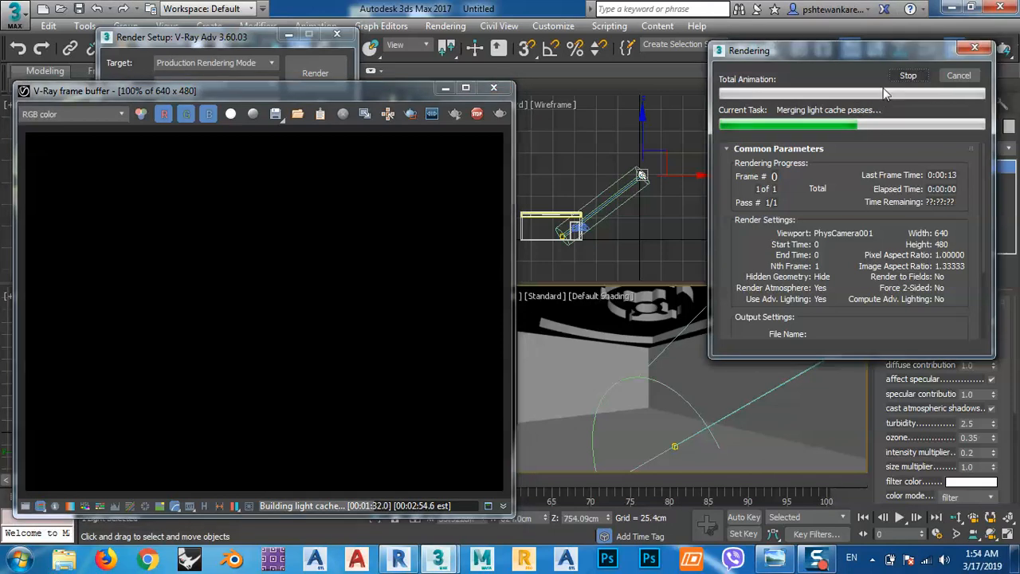
Close the frame buffer and change the Front viewport to a Perspective view with Facets shading.
left_click(493, 87)
left_click(628, 234)
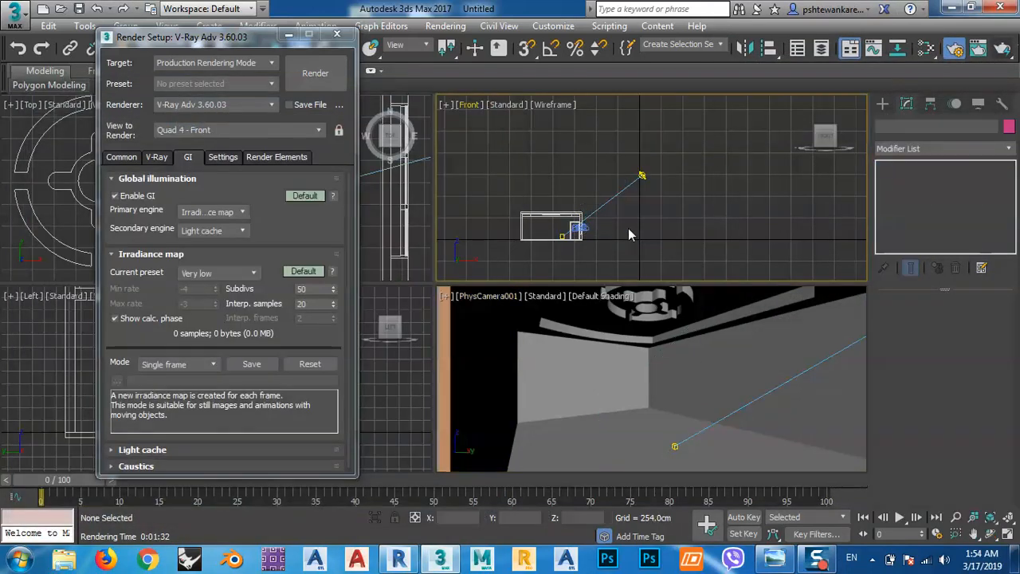
key("p")
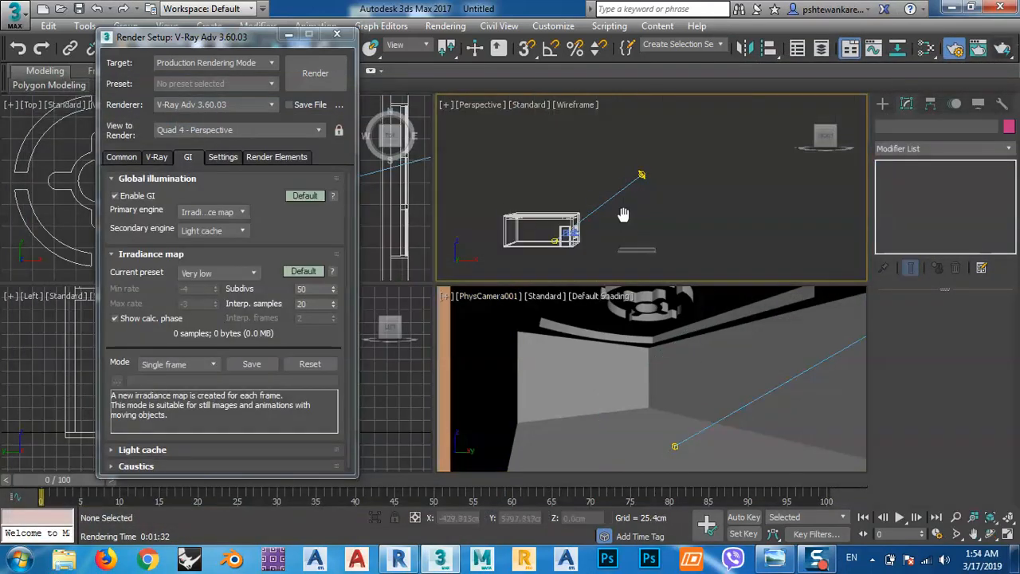
middle_click_drag(572, 235, 514, 167, "alt")
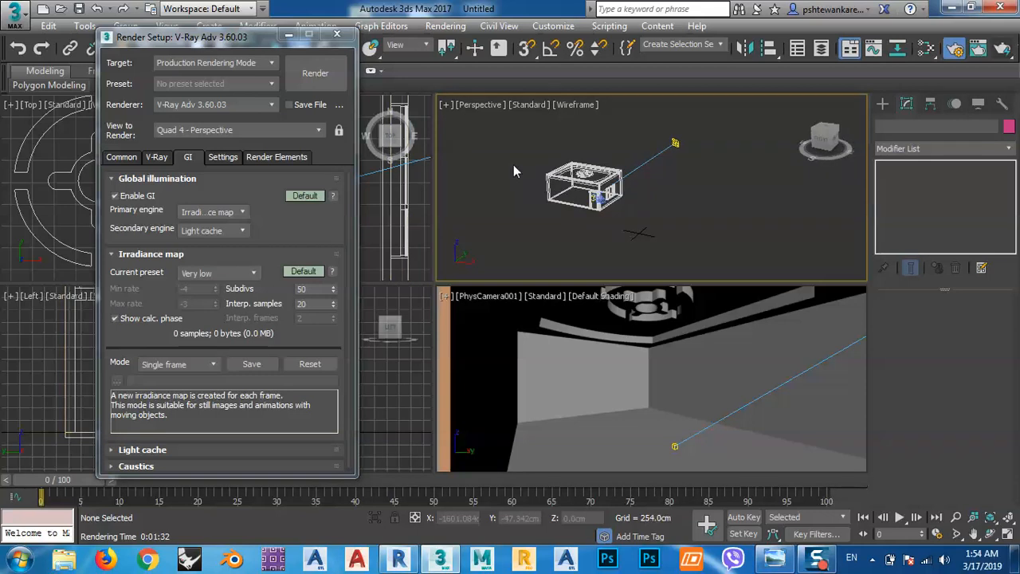
left_click(558, 106)
left_click(597, 134)
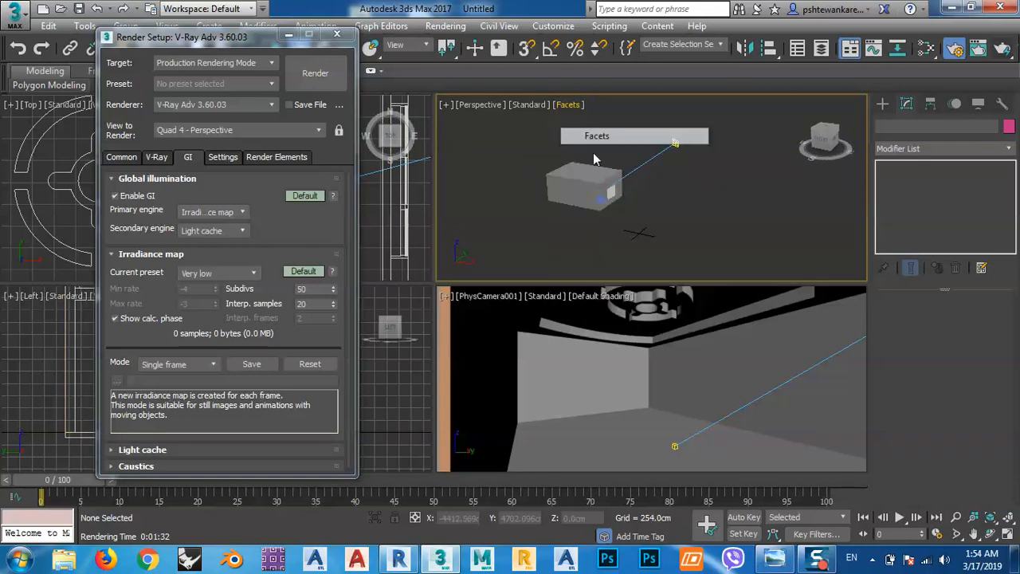
Move the VRaySun source along its Y axis to about 953 cm.
scroll(613, 200, "up", 6)
middle_click_drag(608, 164, 550, 194)
scroll(630, 223, "down", 3)
scroll(595, 194, "down", 5)
scroll(552, 195, "up", 5)
scroll(512, 200, "down", 5)
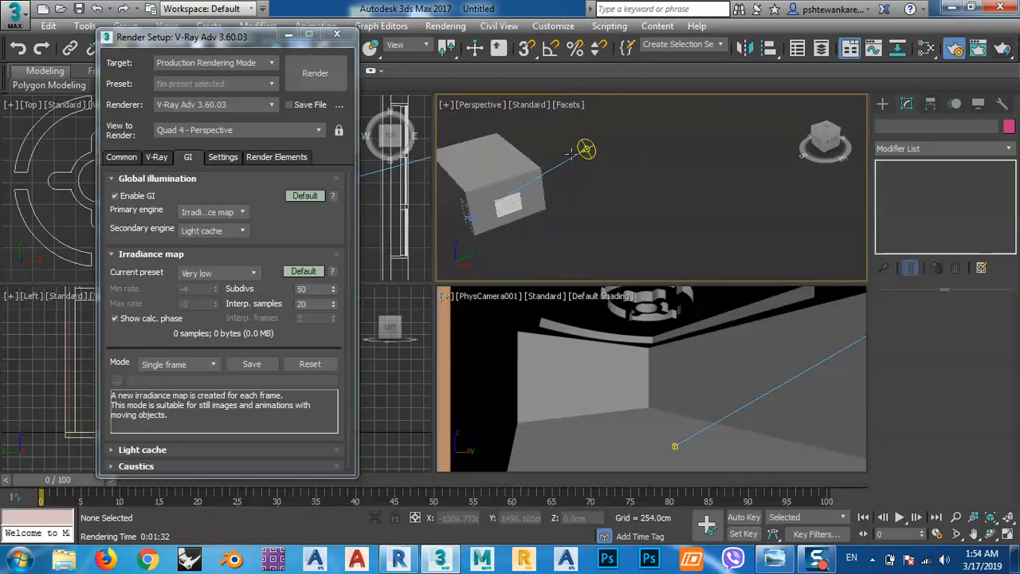
left_click(571, 157)
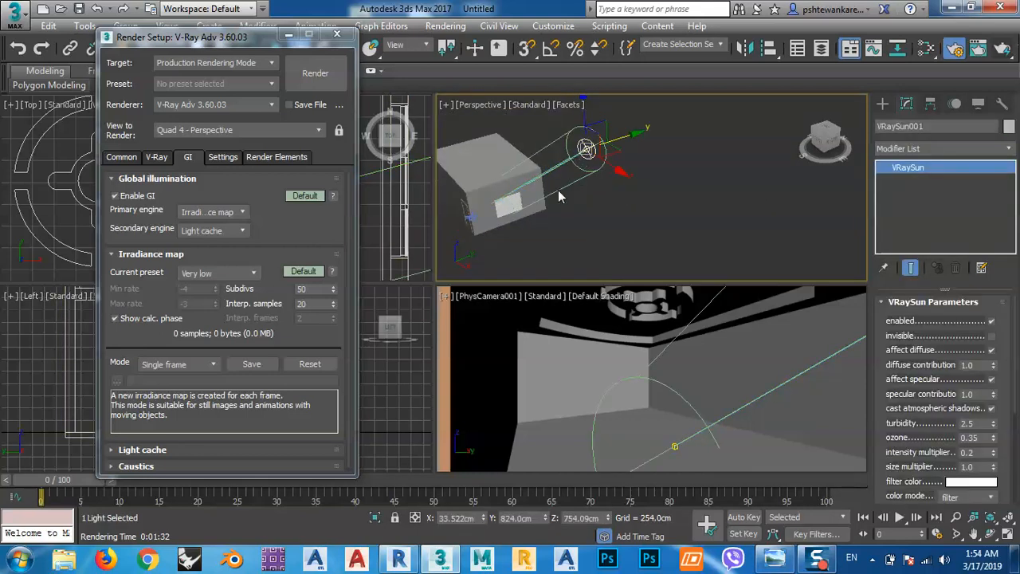
left_click_drag(555, 168, 577, 160)
Clear the render setup window off the Top view and shift the VRaySun's target slightly towards the window wall.
left_click_drag(193, 37, 174, 292)
left_click(189, 191)
scroll(190, 191, "down", 4)
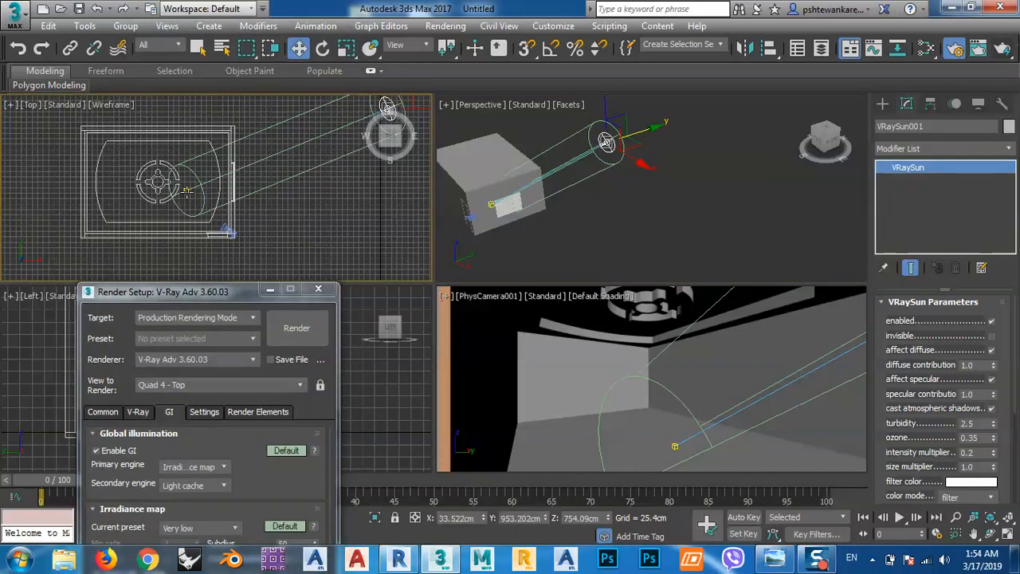
left_click(185, 190)
scroll(188, 192, "up", 4)
left_click_drag(211, 162, 257, 173)
left_click(616, 227)
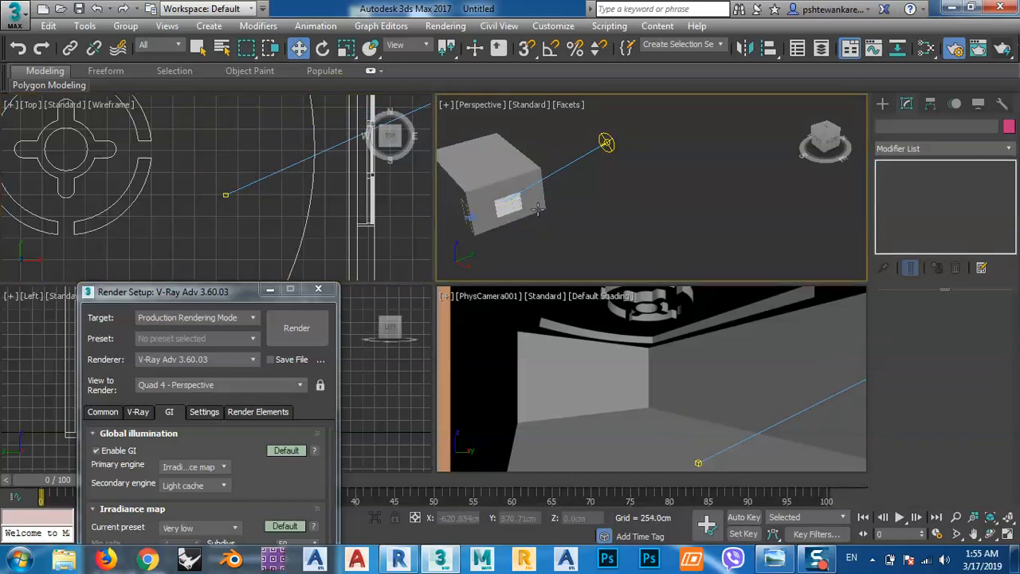
Move the triple casement window out of its wall opening to about X -206 cm.
scroll(507, 210, "up", 5)
scroll(528, 212, "down", 3)
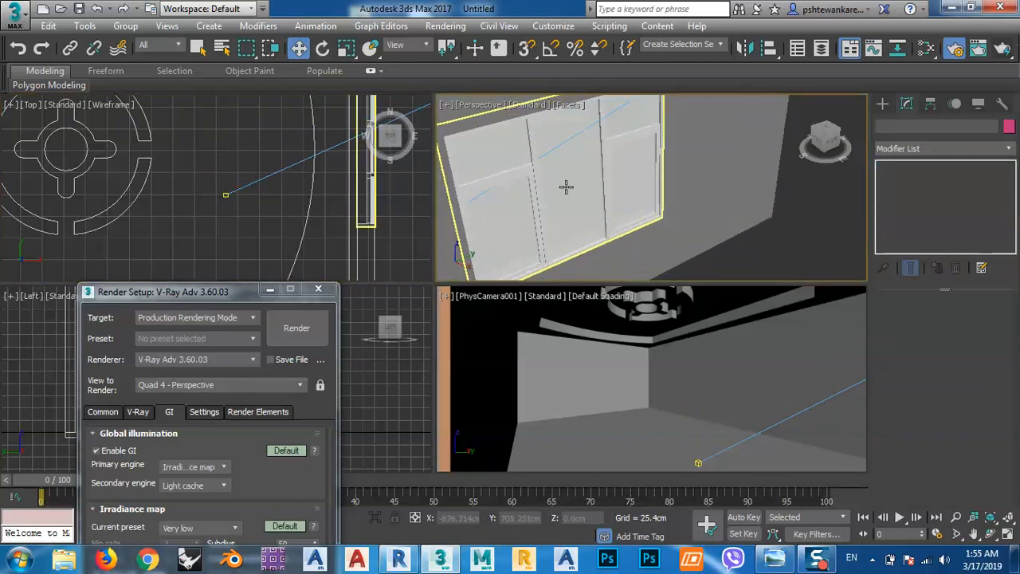
left_click(565, 187)
scroll(566, 187, "down", 5)
left_click_drag(587, 235, 661, 294)
Test-render the PhysCamera001 view with the window opening empty and stop the render early.
right_click(586, 370)
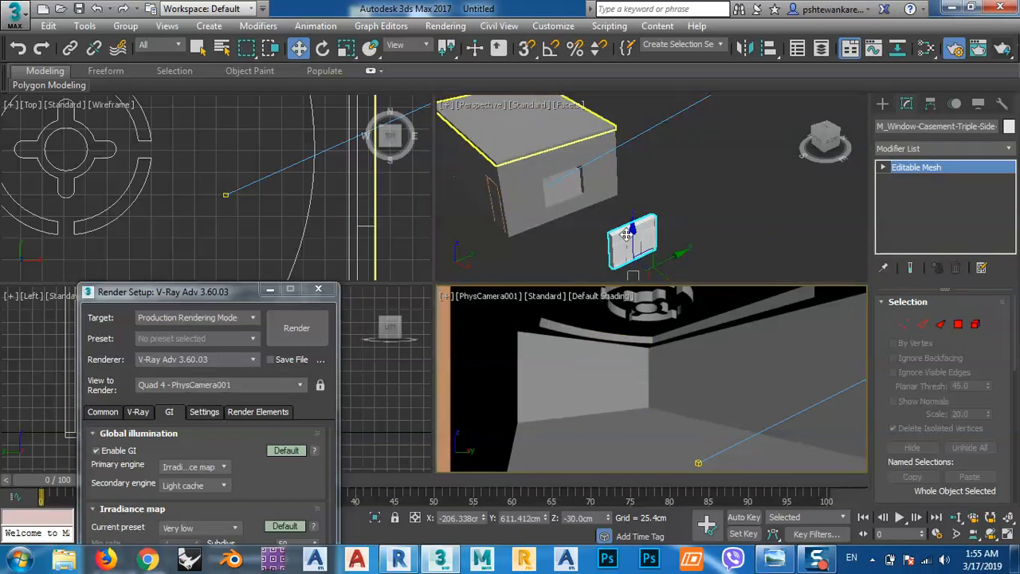
left_click(1005, 49)
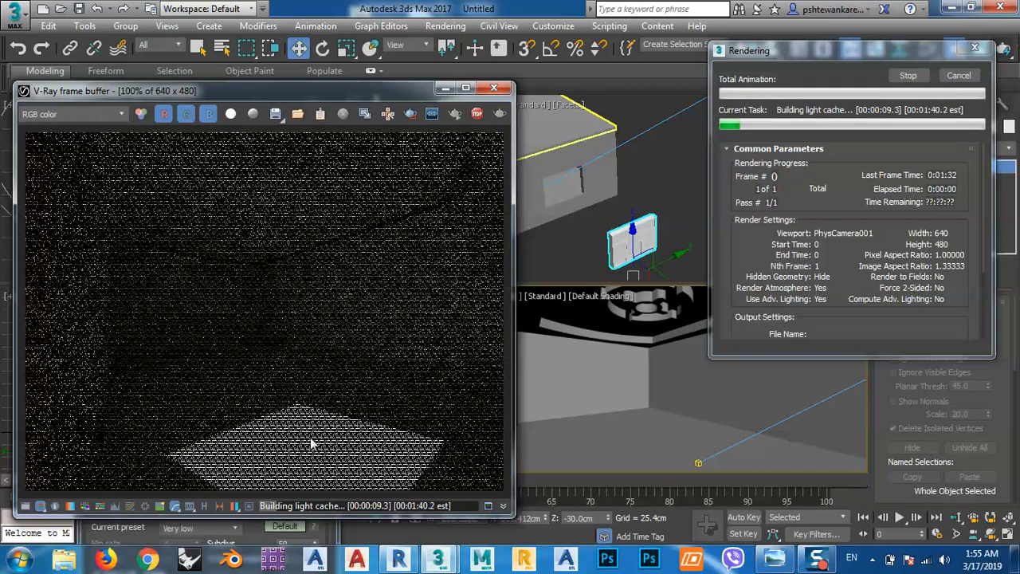
left_click(909, 76)
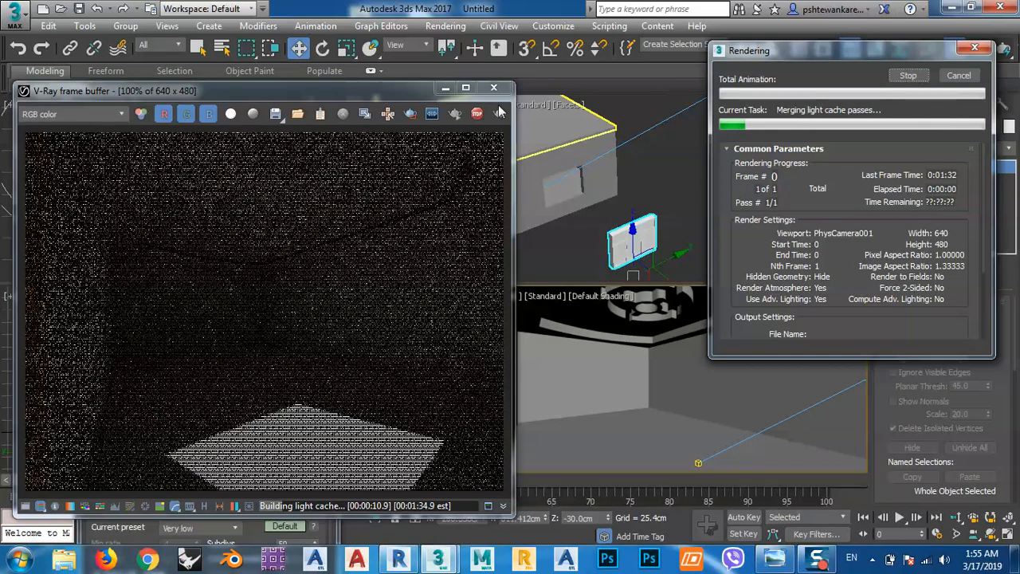
Undo the move of the triple casement window so that it sits back in its wall opening.
left_click(653, 246)
left_click(732, 232)
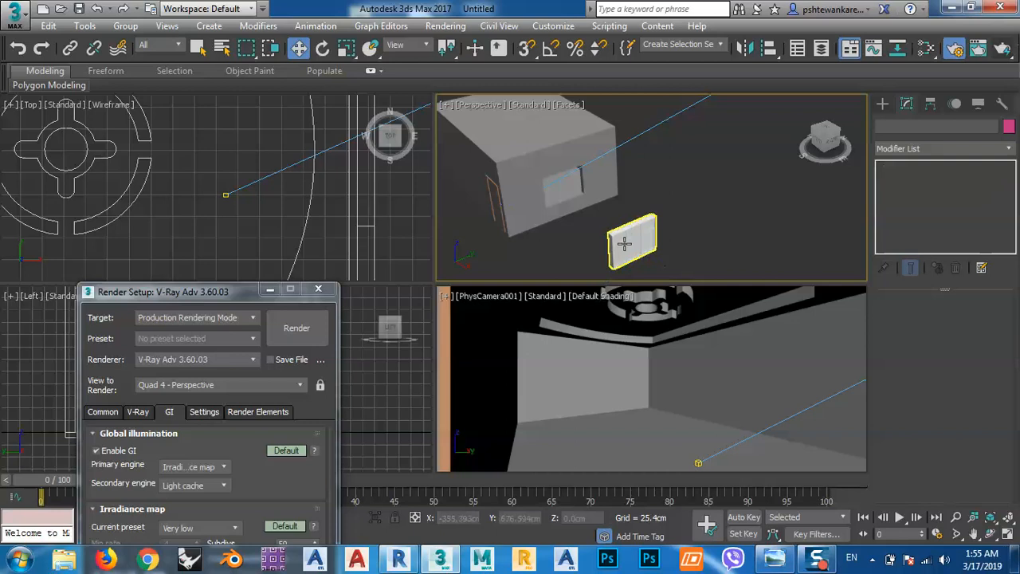
scroll(620, 232, "up", 4)
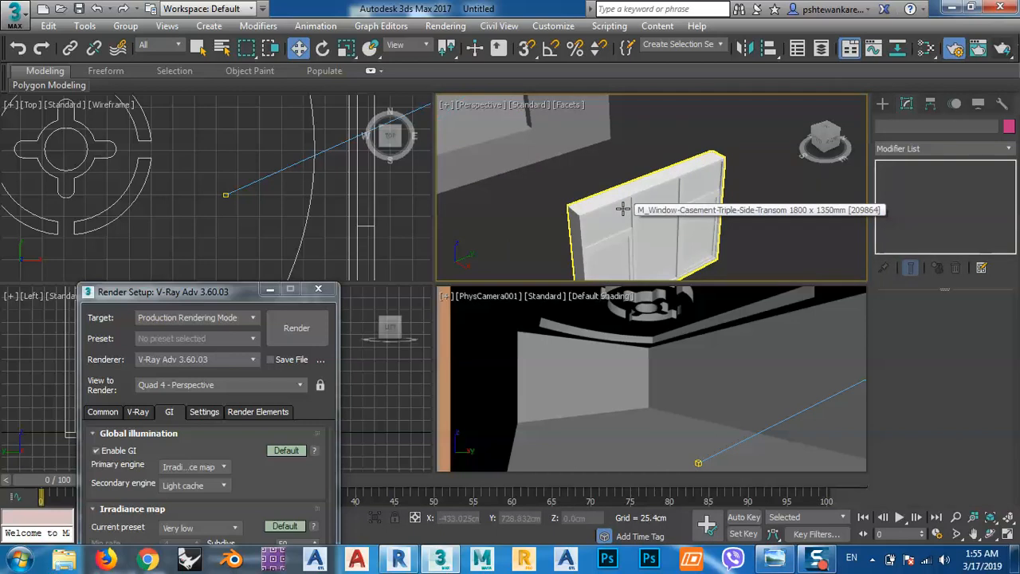
left_click(622, 209)
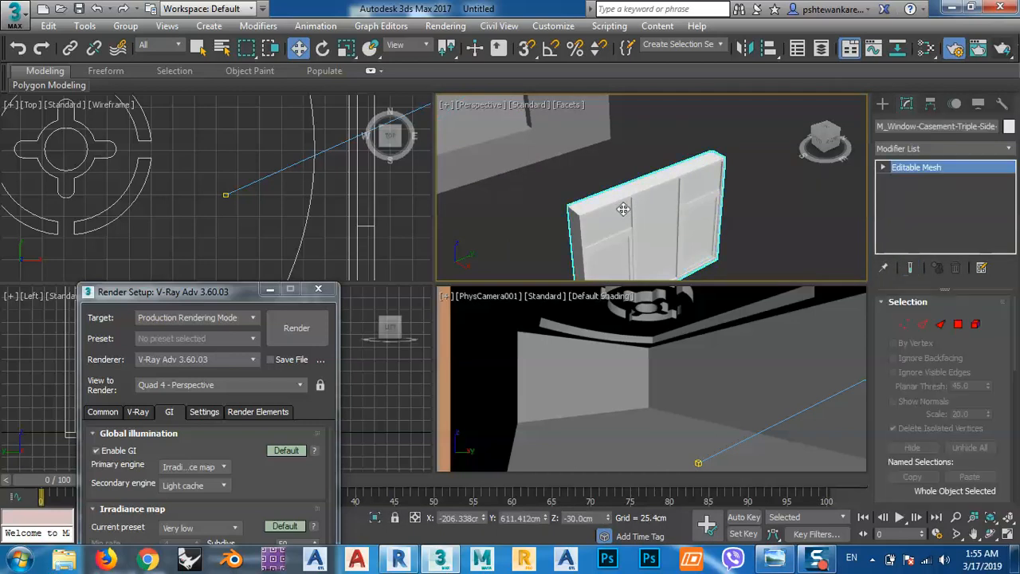
left_click(537, 214)
scroll(586, 221, "down", 3)
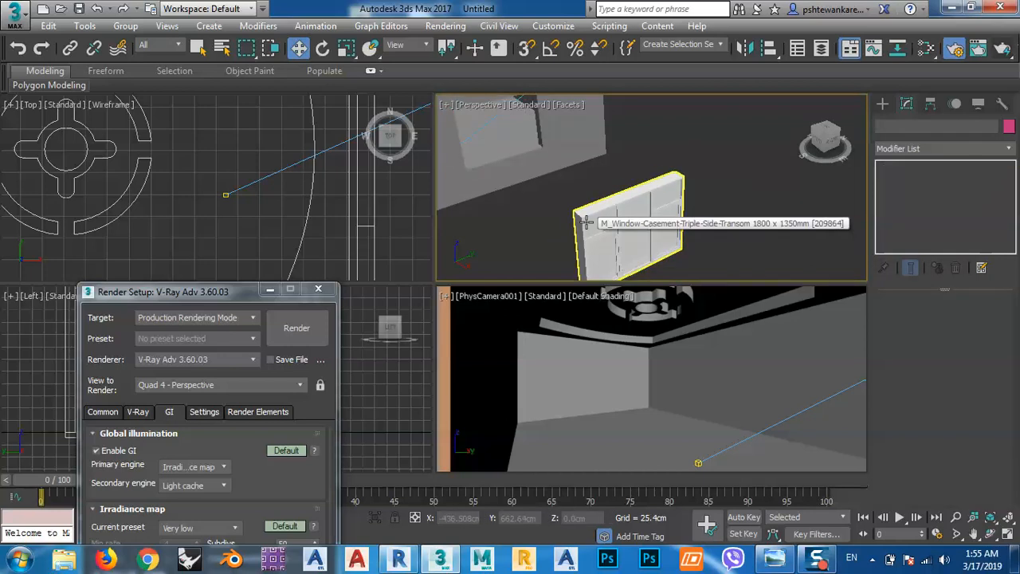
key("ctrl+z")
key("ctrl+z")
key("ctrl+z")
key("ctrl+z")
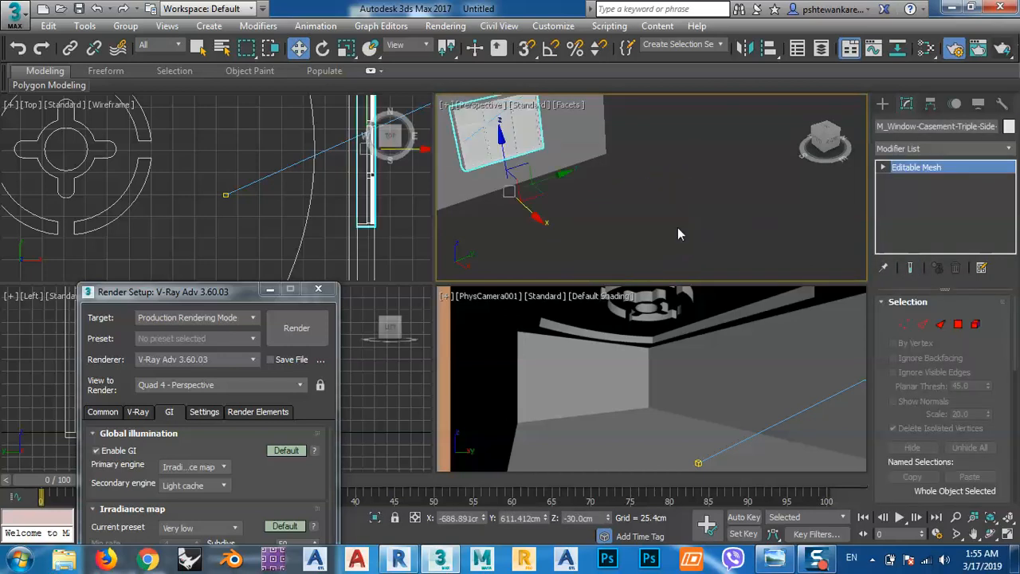
Examine the casement window in its wall up close and from outside, including how the panes fill the opening.
left_click(649, 221)
scroll(574, 221, "down", 3)
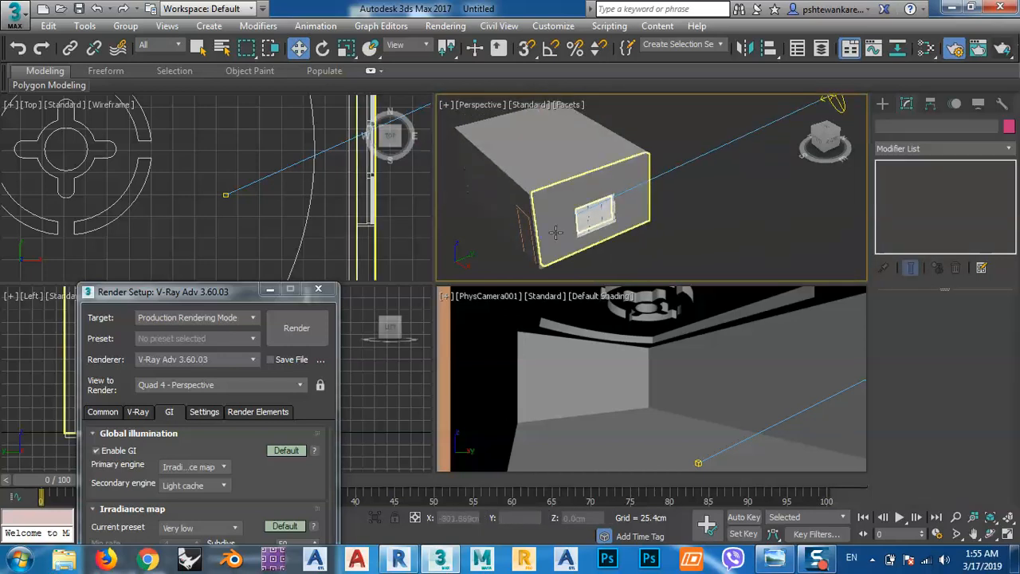
left_click_drag(198, 290, 170, 89)
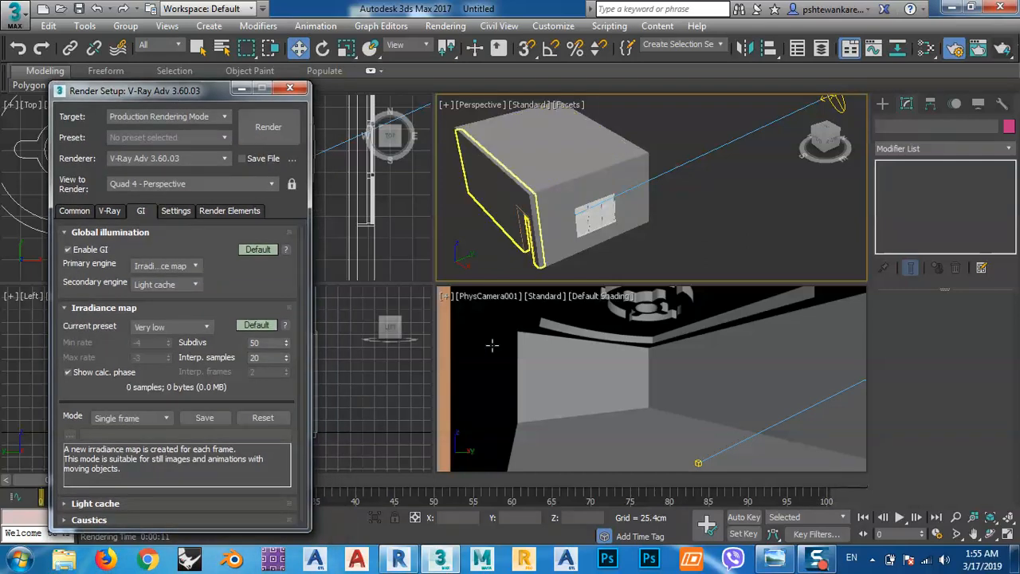
middle_click_drag(681, 236, 681, 227)
left_click(614, 219)
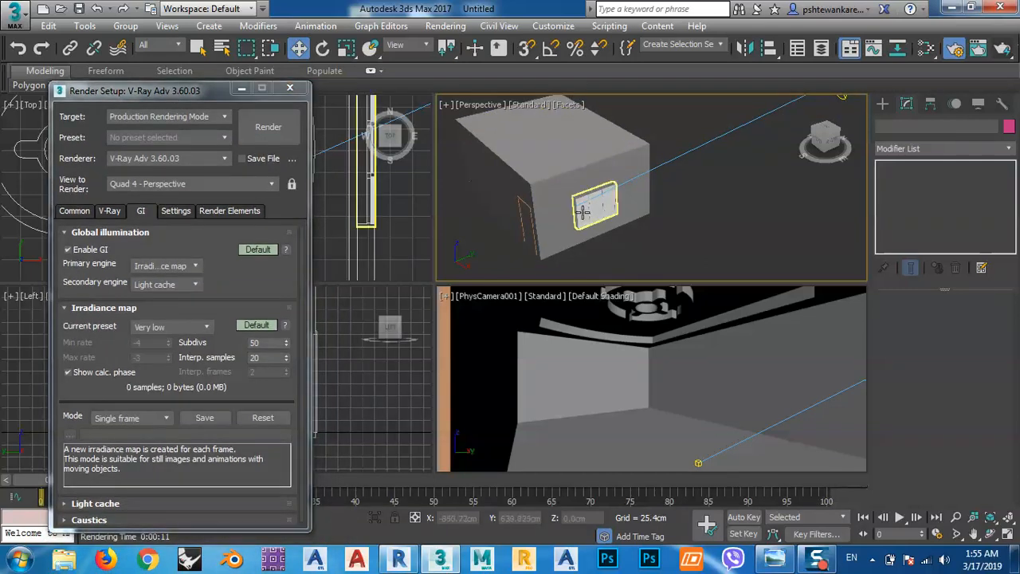
key("z")
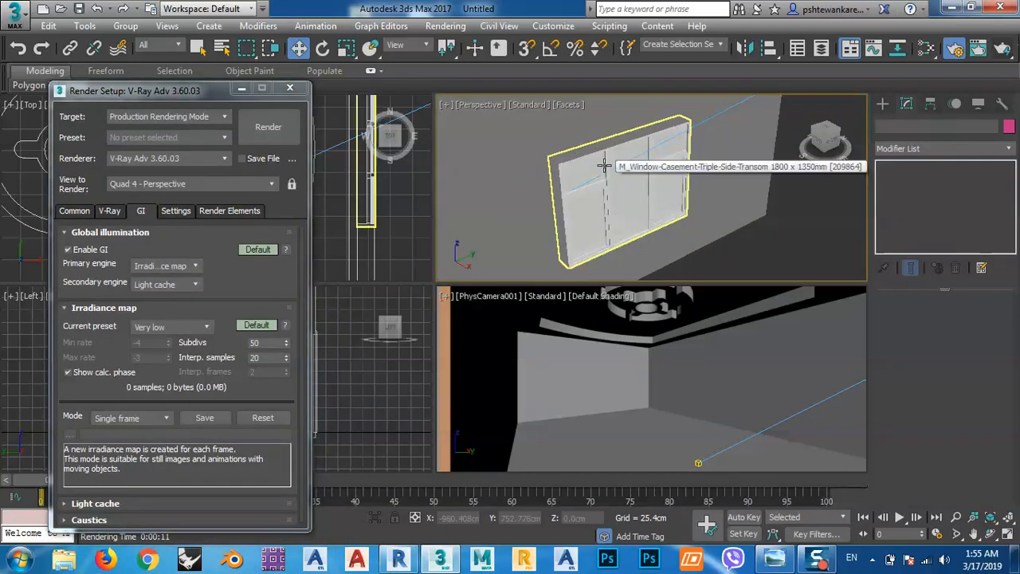
scroll(549, 196, "down", 3)
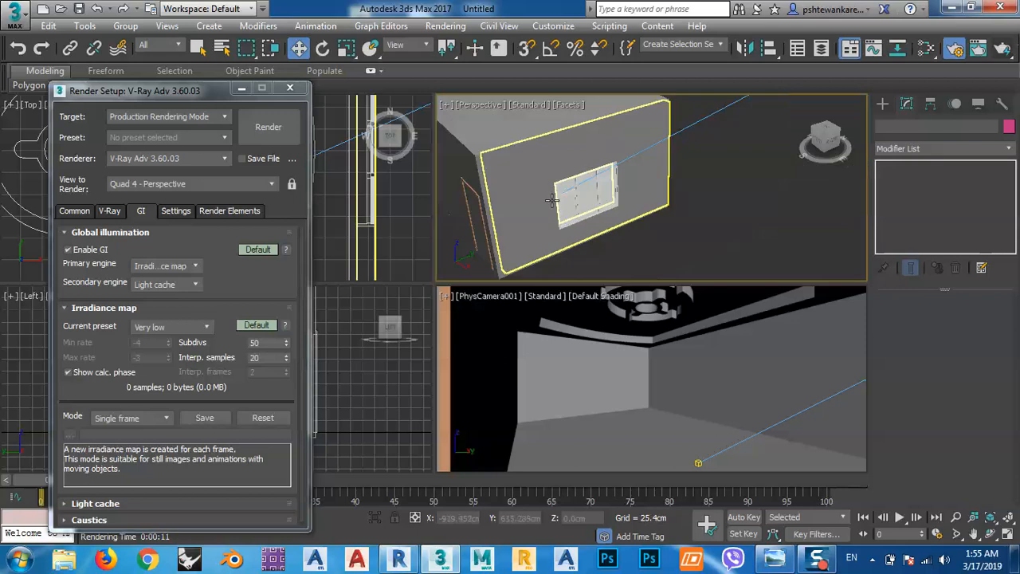
middle_click_drag(668, 205, 607, 240)
scroll(498, 233, "up", 5)
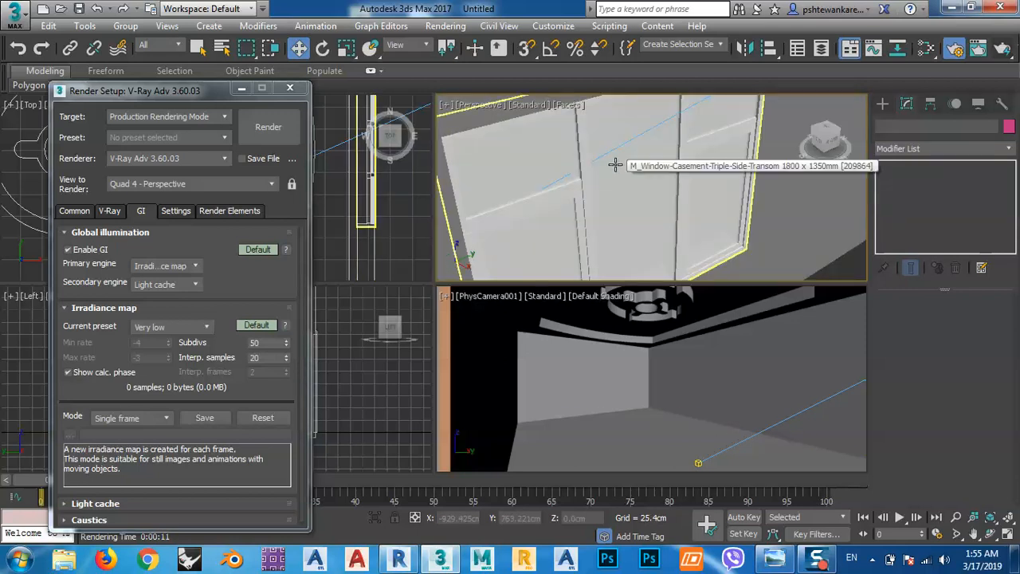
scroll(568, 183, "down", 5)
middle_click_drag(726, 176, 603, 262)
Make the VRaySun invisible and move its source to about X 454 cm and Z 1359 cm.
left_click(569, 200)
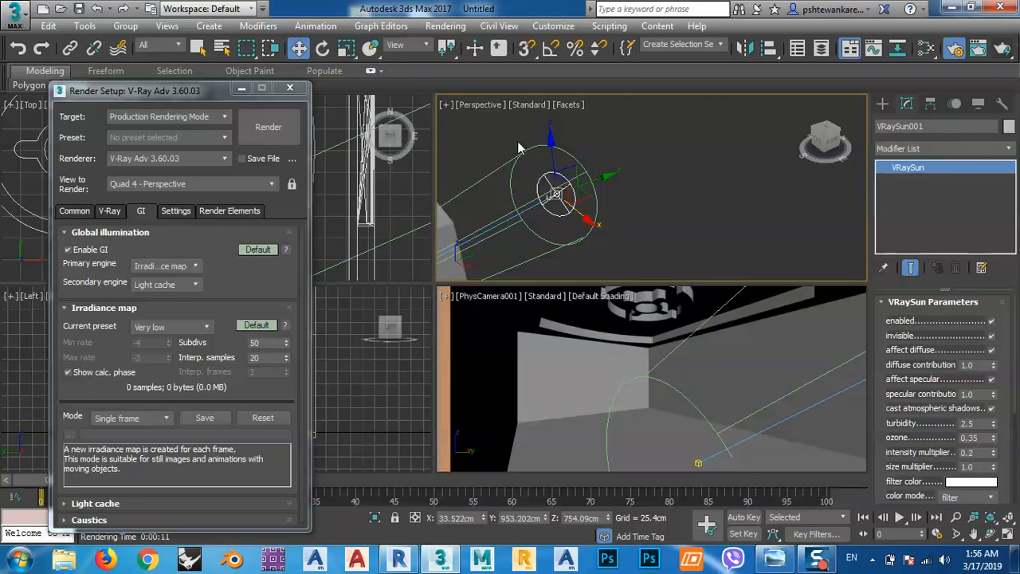
left_click(819, 143)
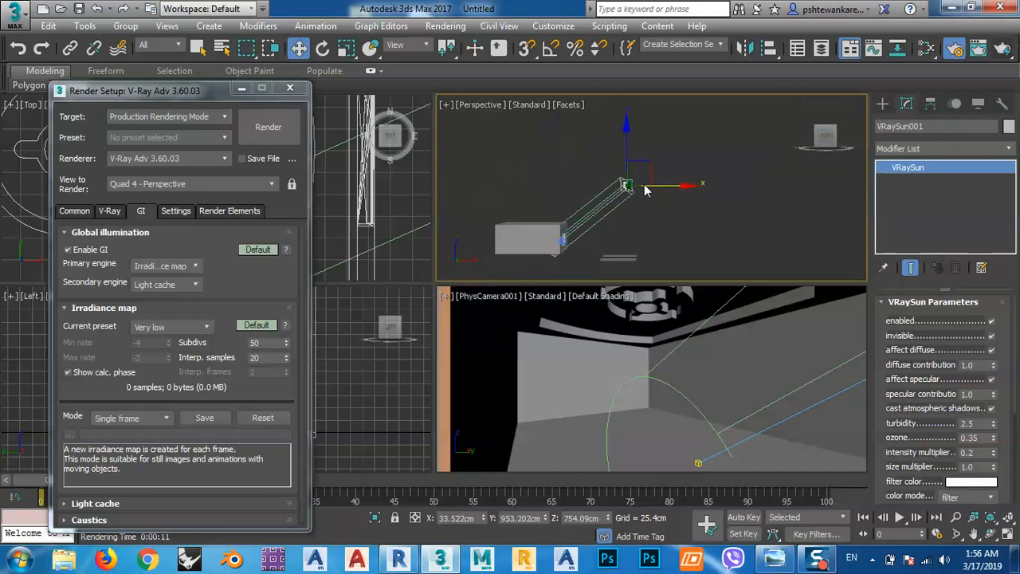
left_click_drag(664, 160, 651, 102)
Select the triple casement window in the Perspective view and close the render setup window.
scroll(558, 197, "up", 5)
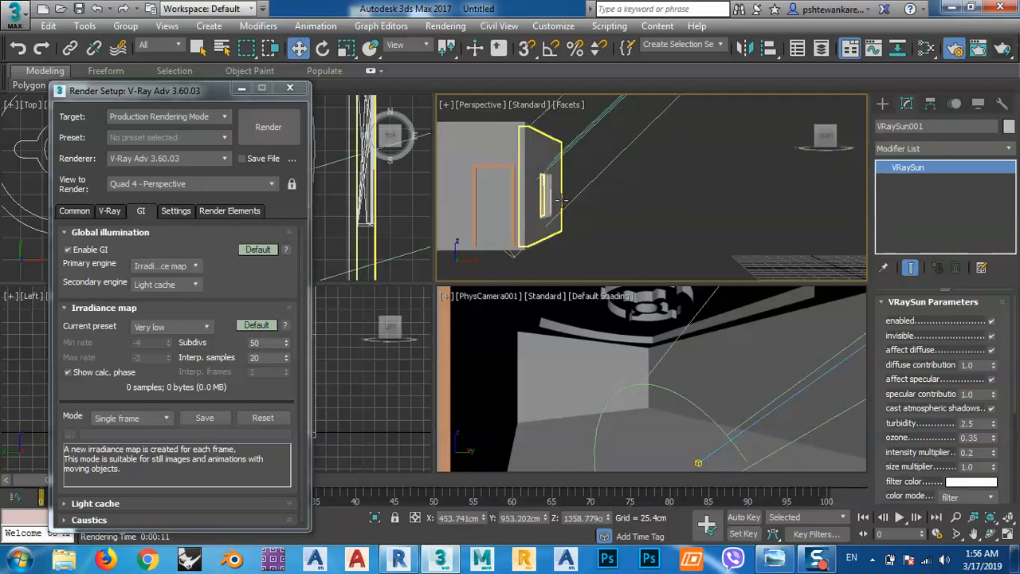
scroll(578, 202, "down", 5)
middle_click_drag(591, 221, 596, 181, "alt")
scroll(597, 181, "up", 10)
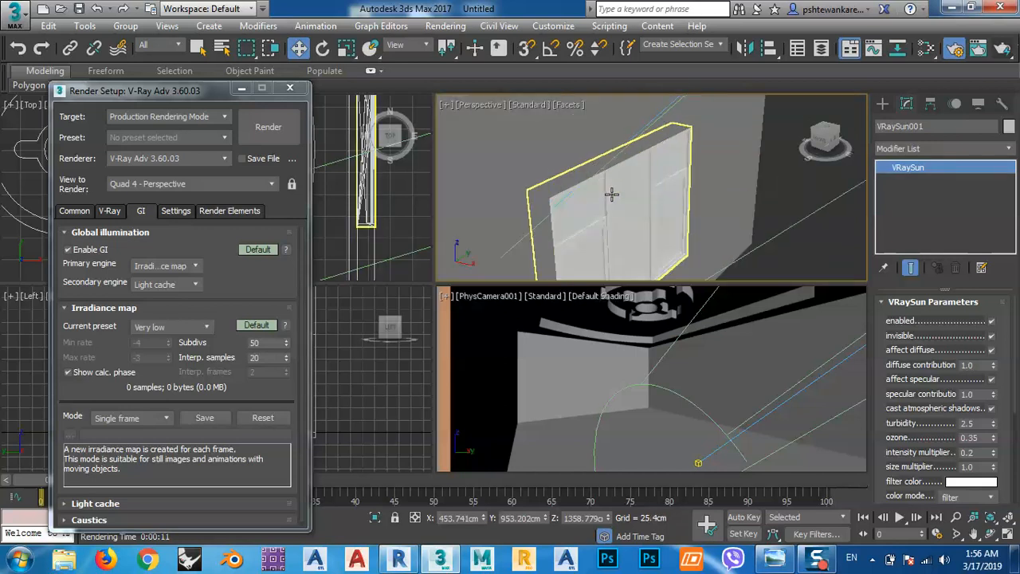
left_click(611, 194)
left_click_drag(180, 92, 199, 74)
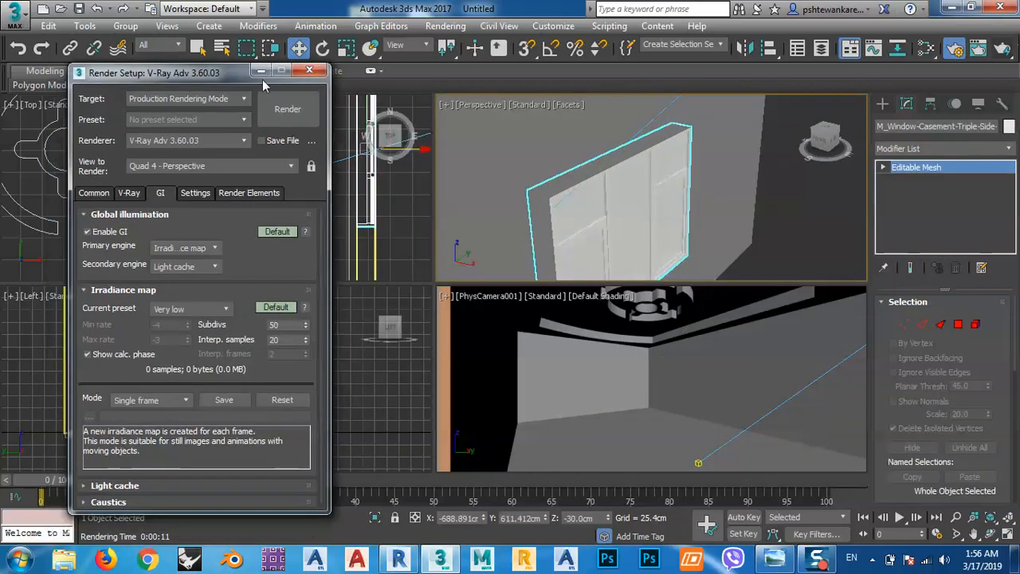
left_click(309, 71)
middle_click(326, 249)
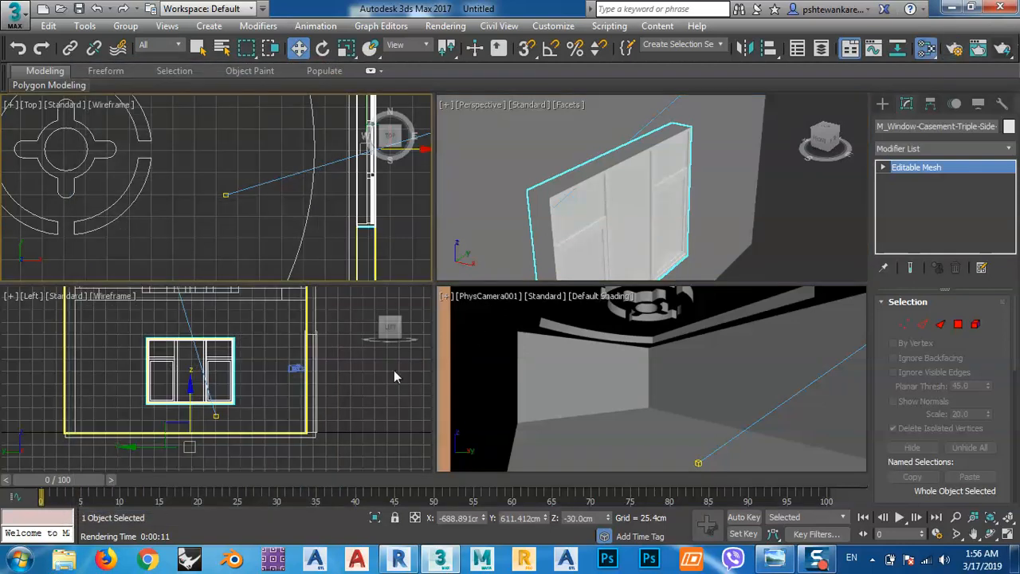
Open the material editor and switch it from Slate to Compact mode.
key("m")
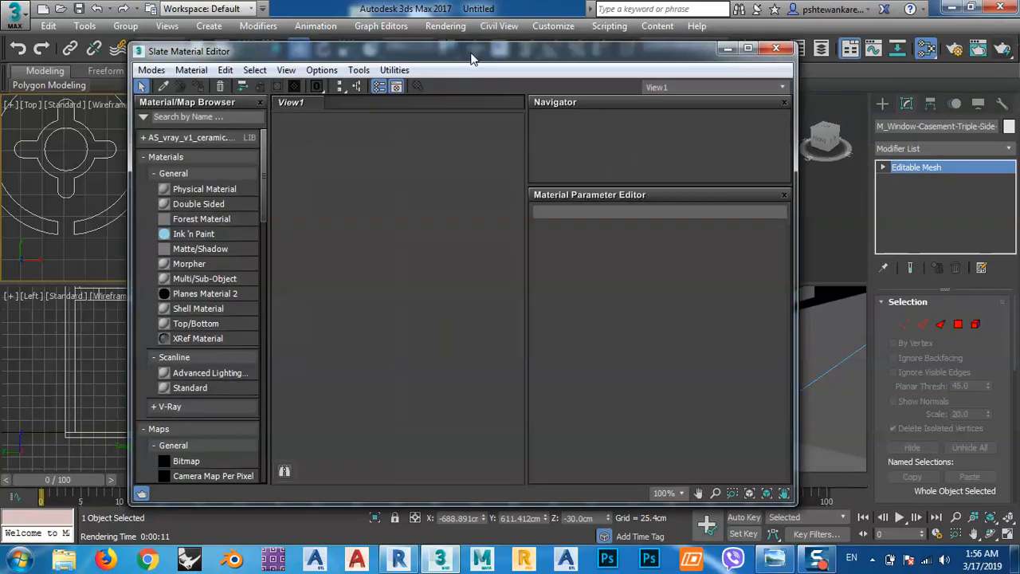
left_click_drag(473, 54, 401, 25)
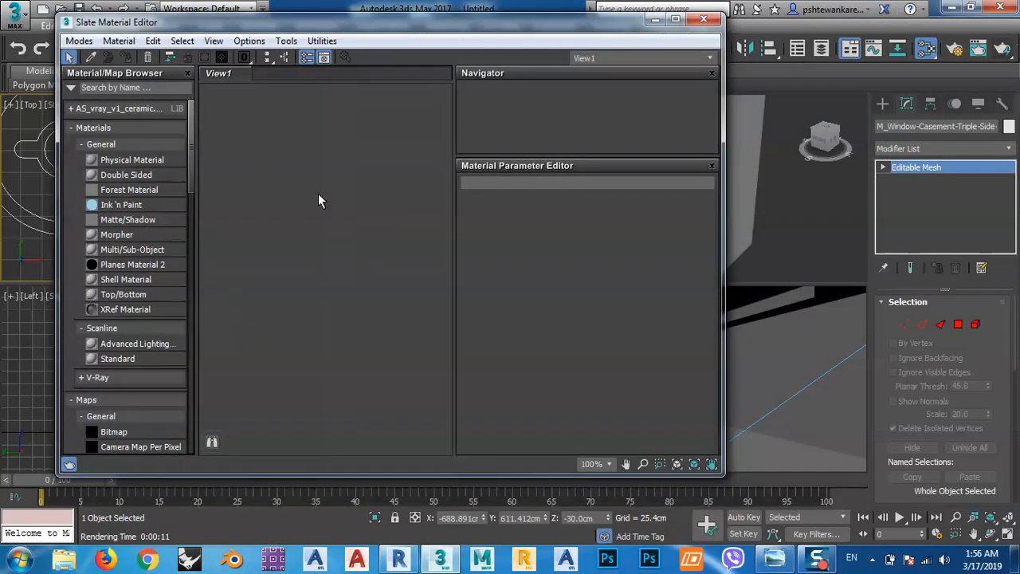
left_click(77, 41)
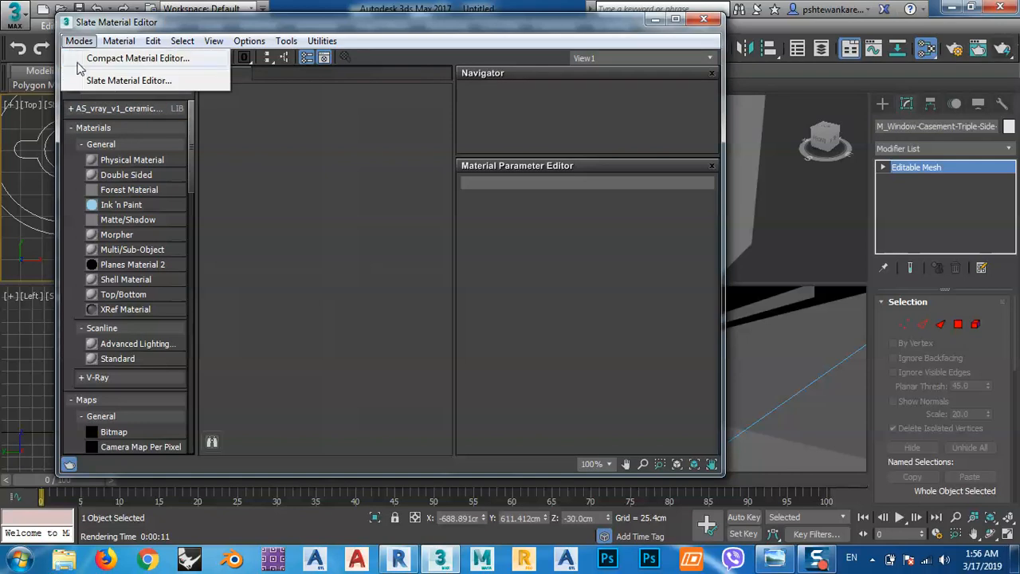
left_click(120, 60)
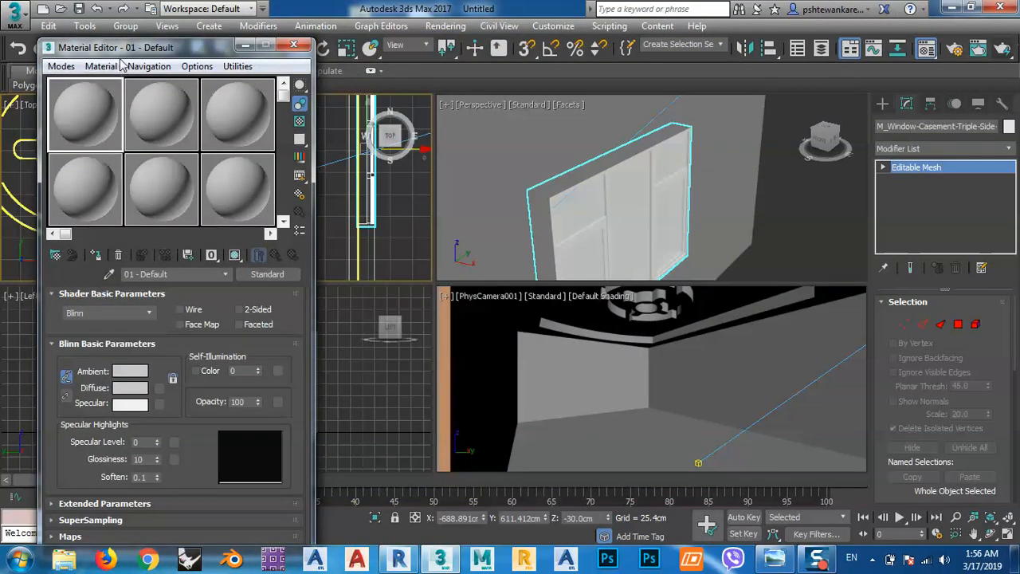
Change the first sample slot's material type from Standard to VRayMtl.
left_click_drag(128, 48, 150, 22)
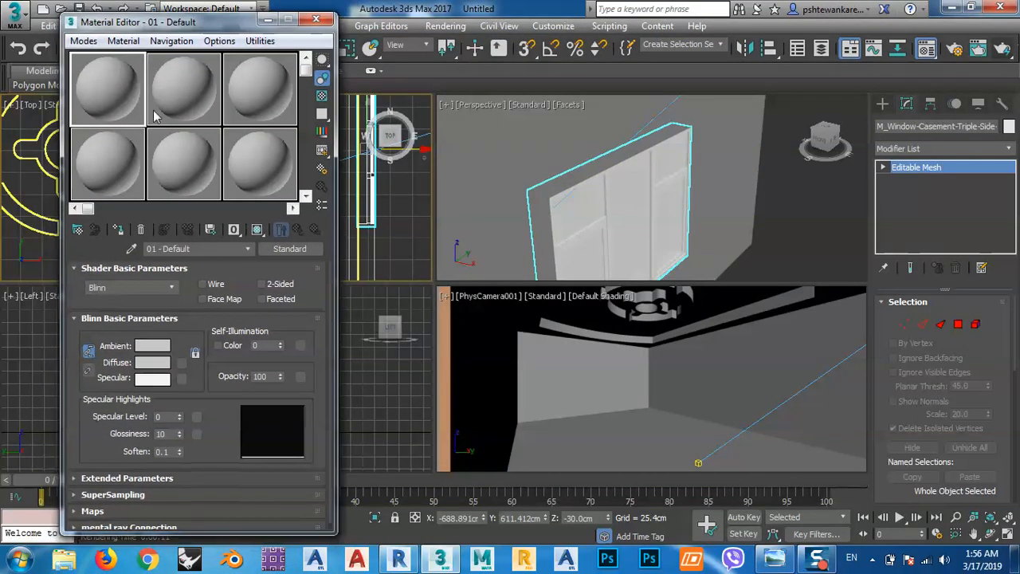
left_click(289, 249)
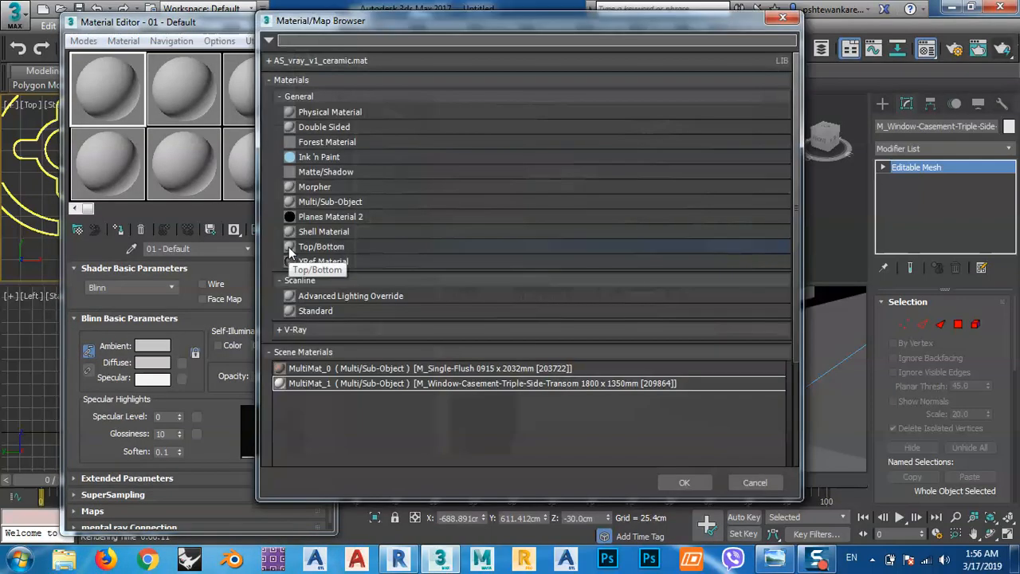
left_click(279, 97)
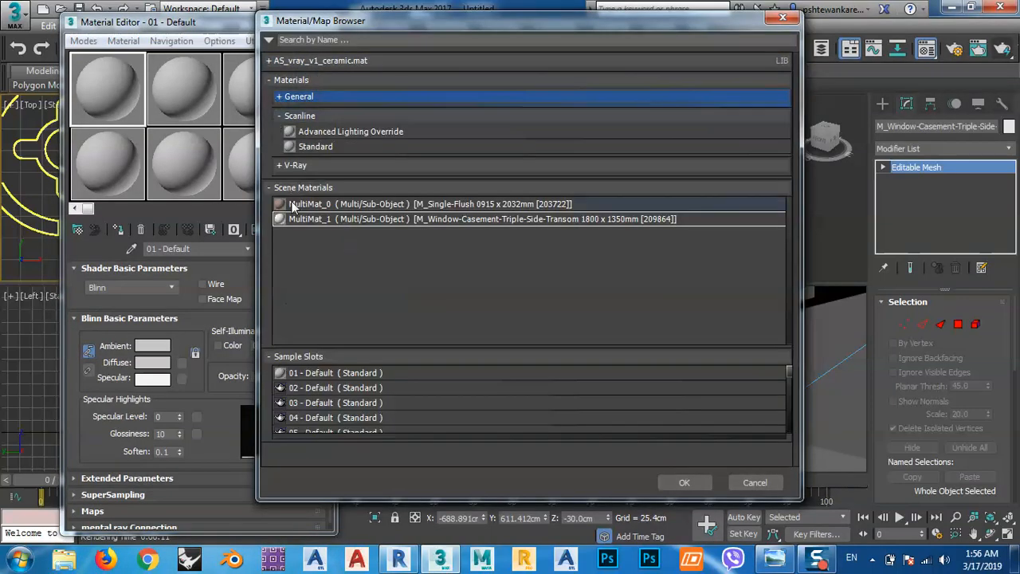
left_click(278, 164)
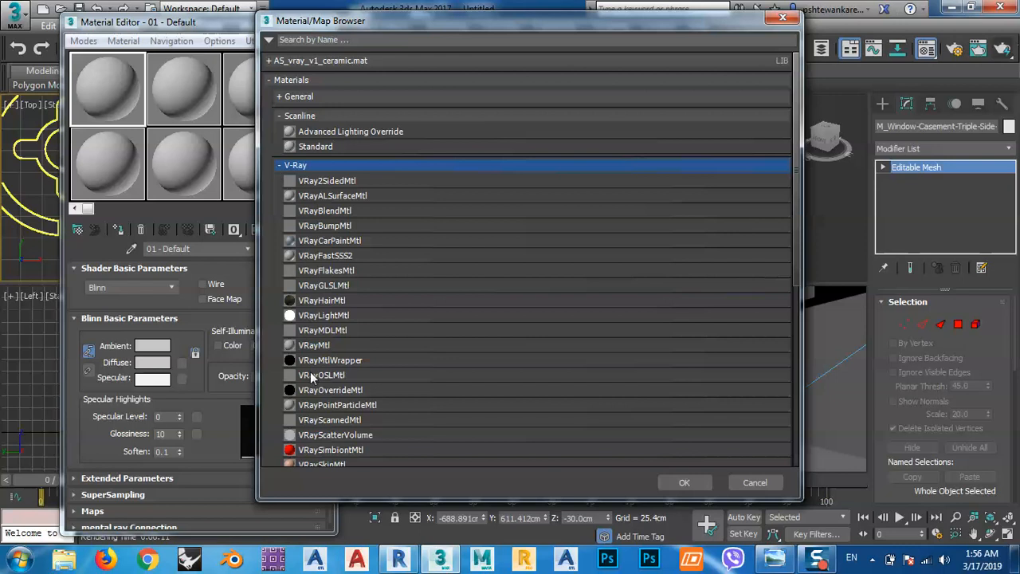
double_click(317, 348)
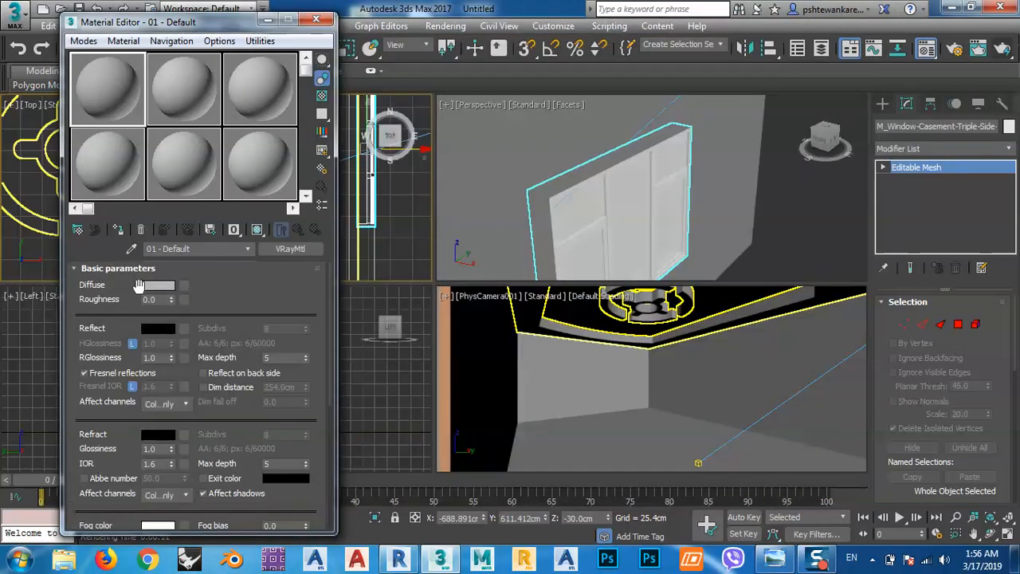
Sample the window's multi/sub-object material into the first slot and replace its Glass sub-material with a VRayMtl.
left_click(132, 249)
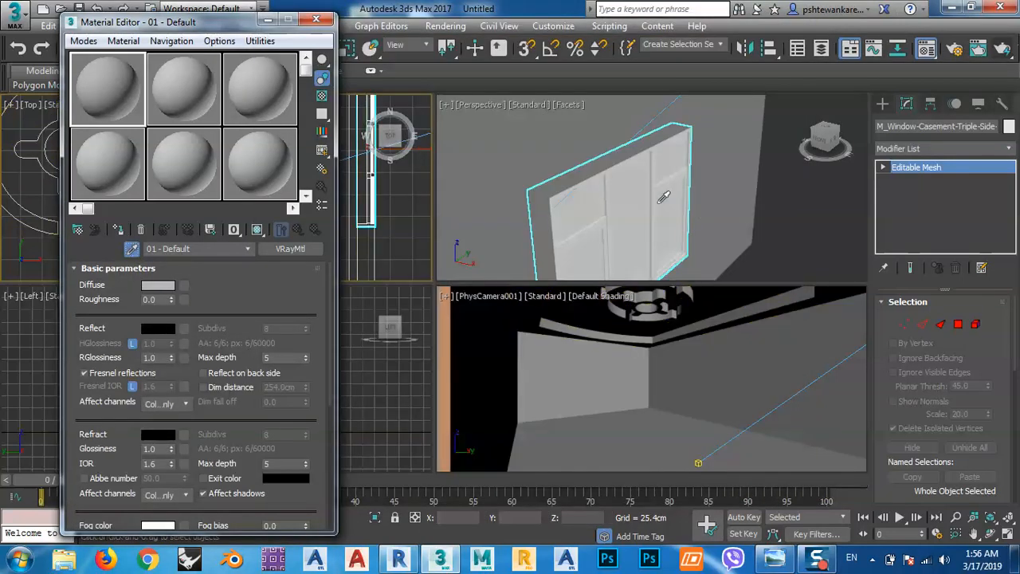
left_click(632, 196)
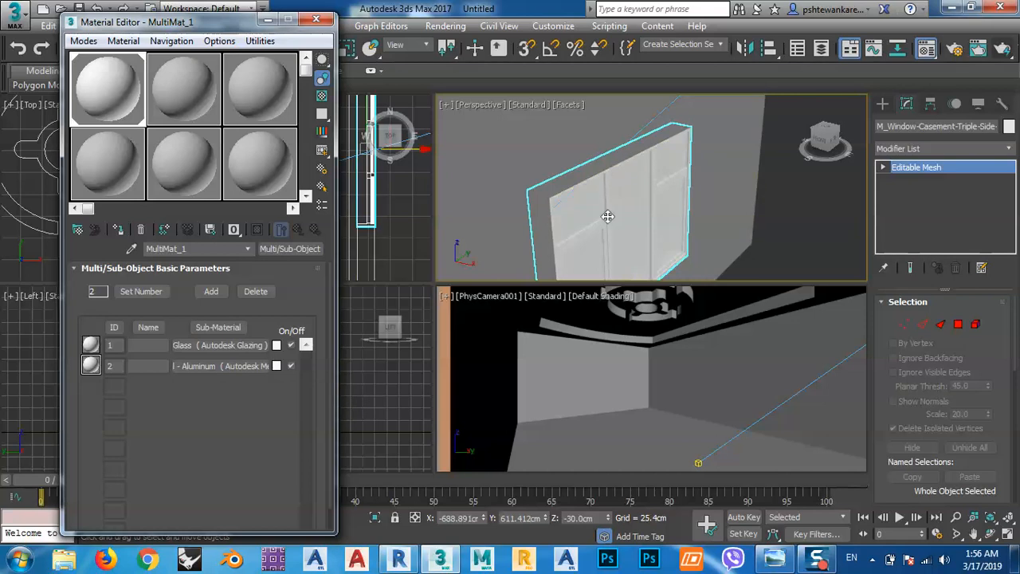
left_click(217, 347)
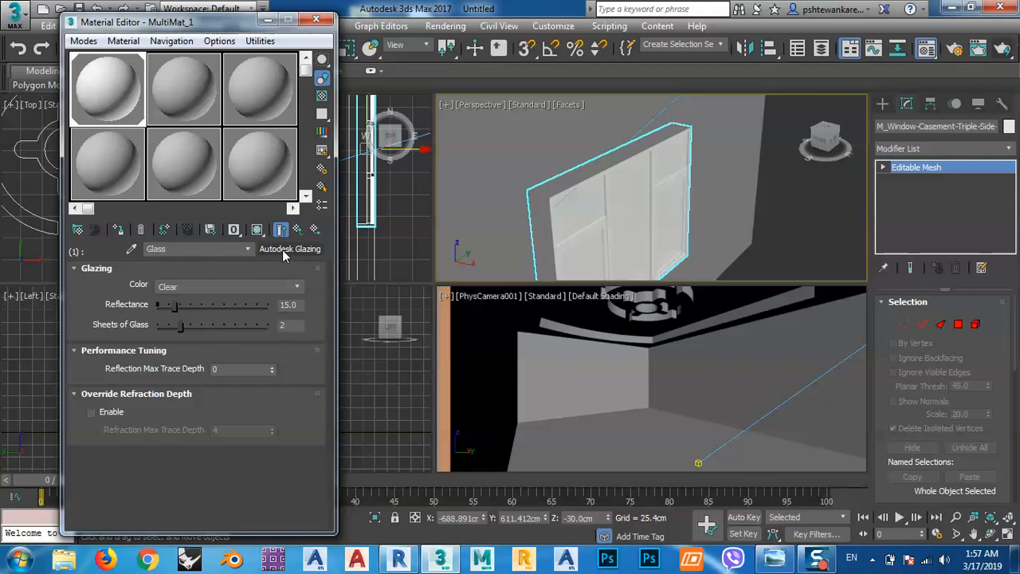
left_click(286, 249)
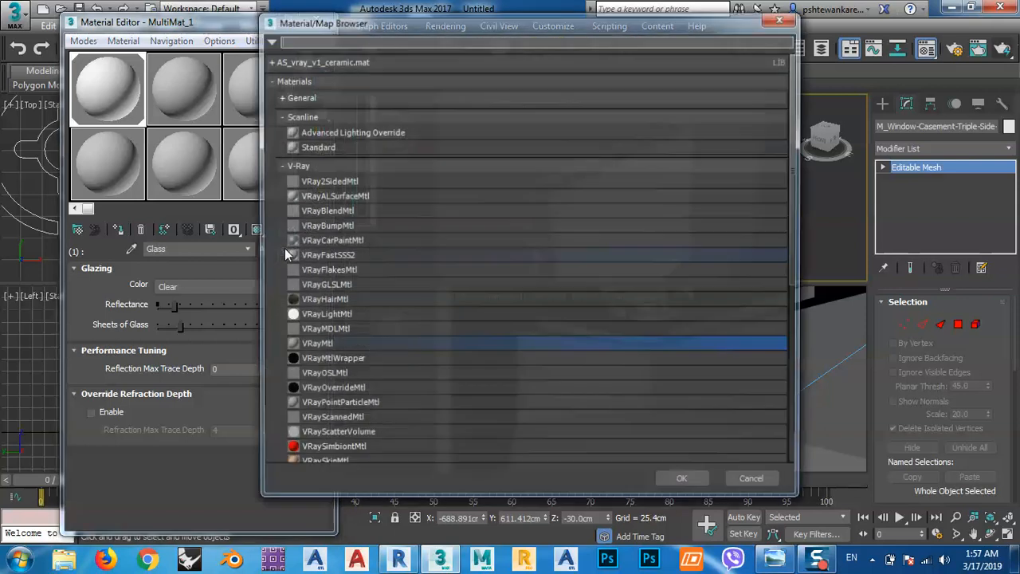
double_click(318, 345)
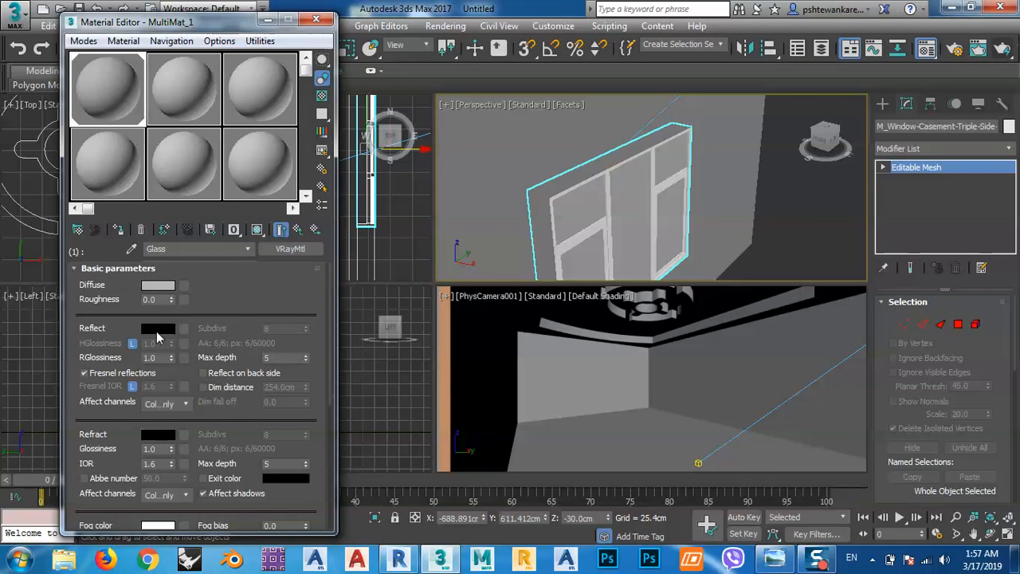
Set the glass sub-material's diffuse color to a pale lavender blue, about RGB 168, 166, 208.
left_click(157, 286)
left_click(380, 157)
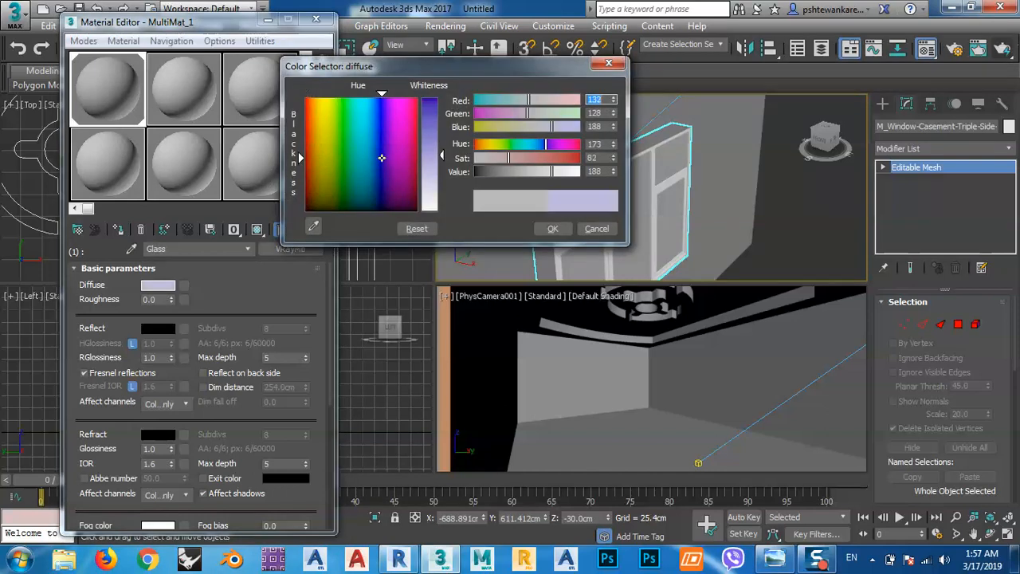
mouse_move(444, 154)
left_mouse_down()
mouse_move(444, 138)
mouse_move(444, 171)
left_mouse_up()
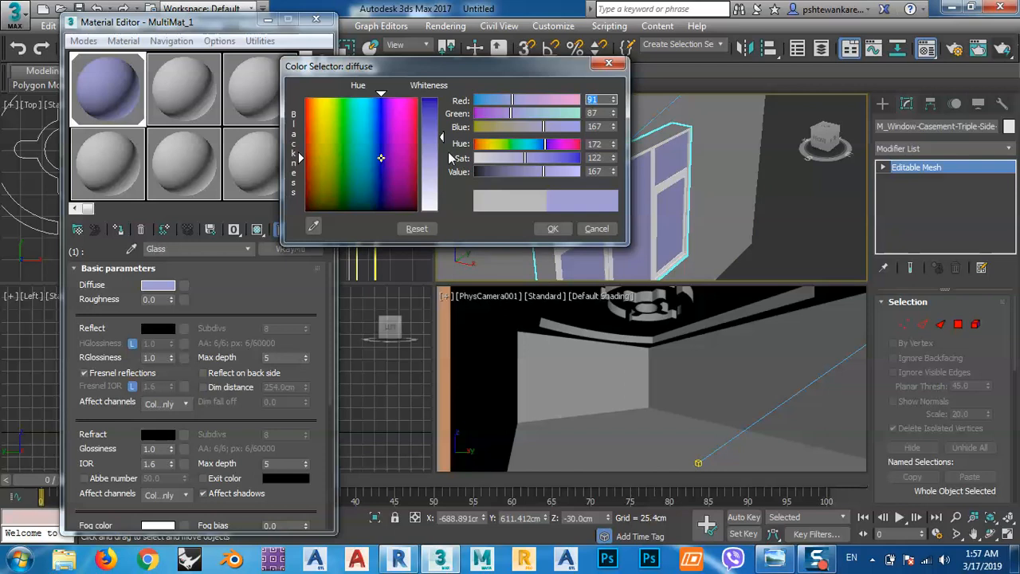
left_click(551, 229)
Set the glass reflection color to a dark grey of value 20 and turn off Fresnel reflections.
left_click(157, 329)
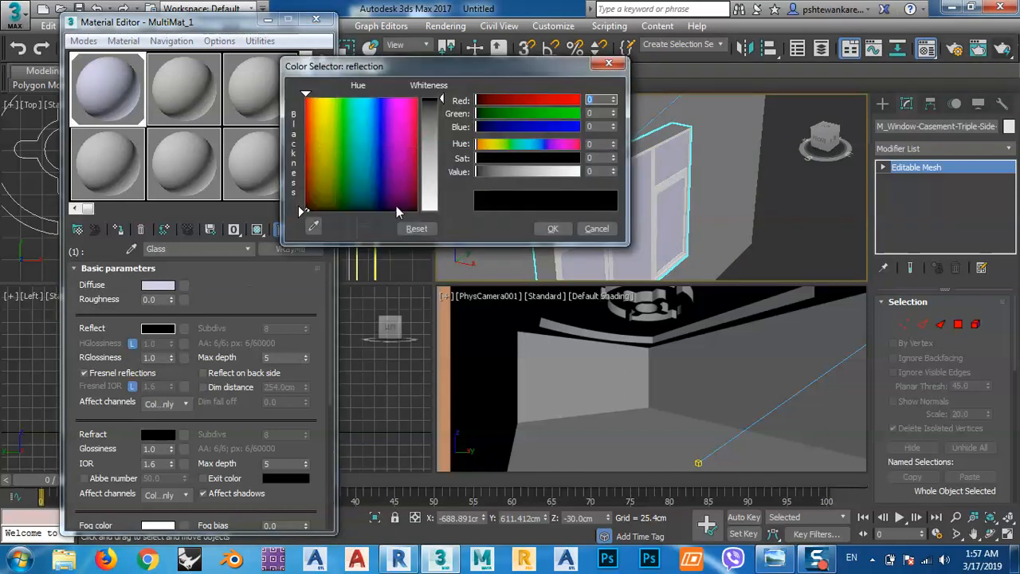
left_click_drag(433, 140, 442, 211)
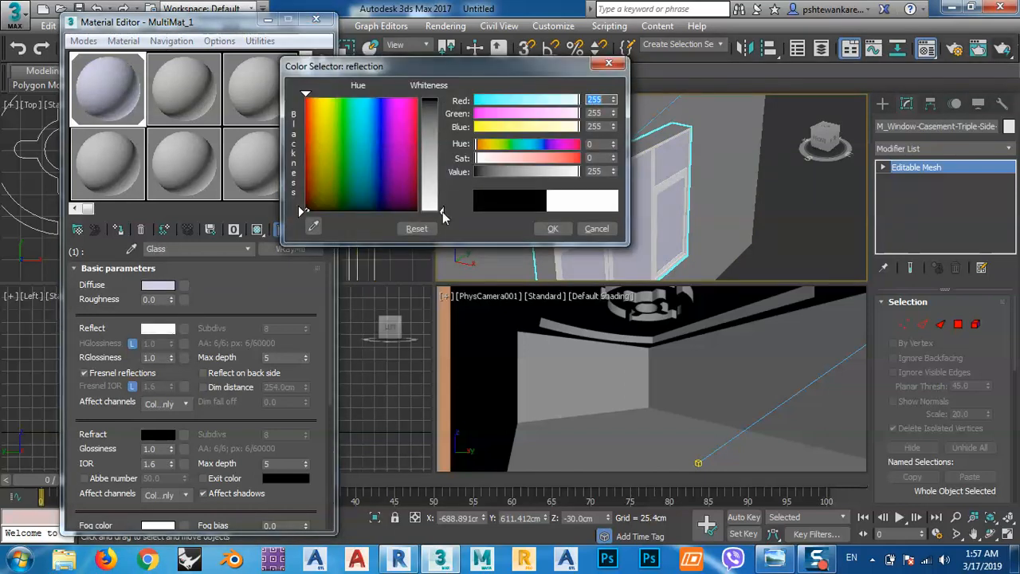
left_click_drag(478, 66, 405, 52)
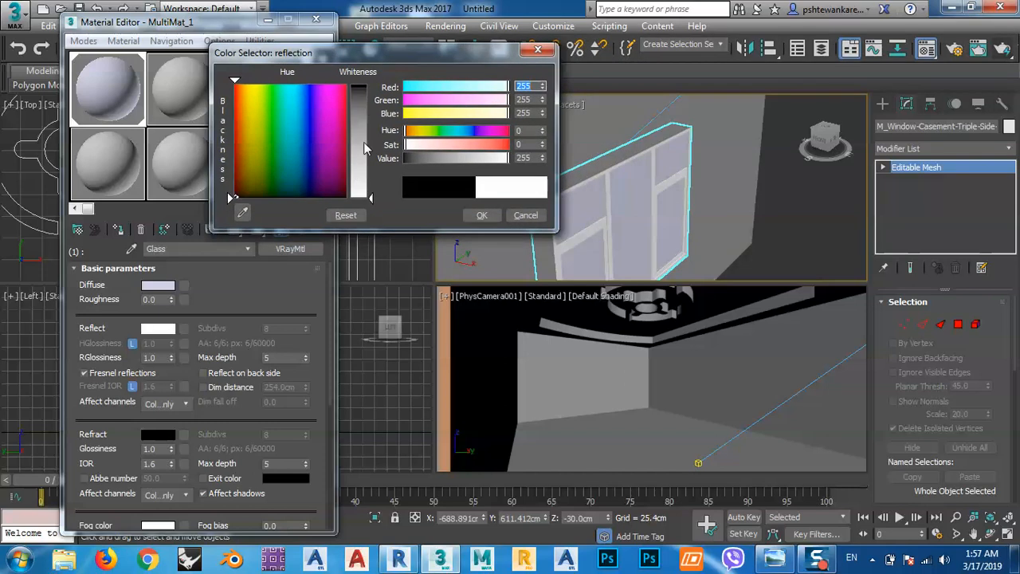
left_click_drag(364, 105, 367, 99)
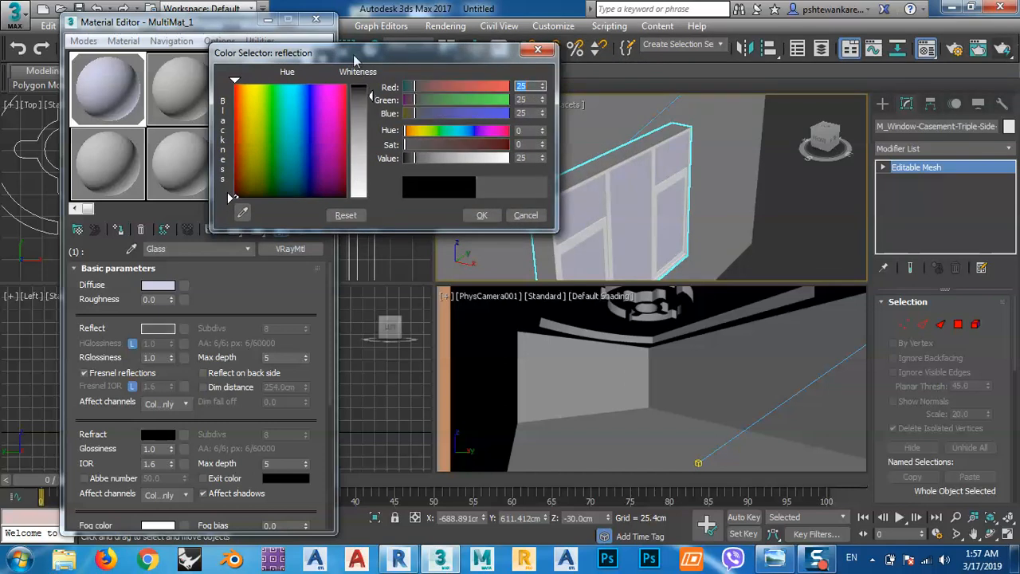
left_click_drag(351, 53, 378, 53)
left_click_drag(400, 97, 398, 94)
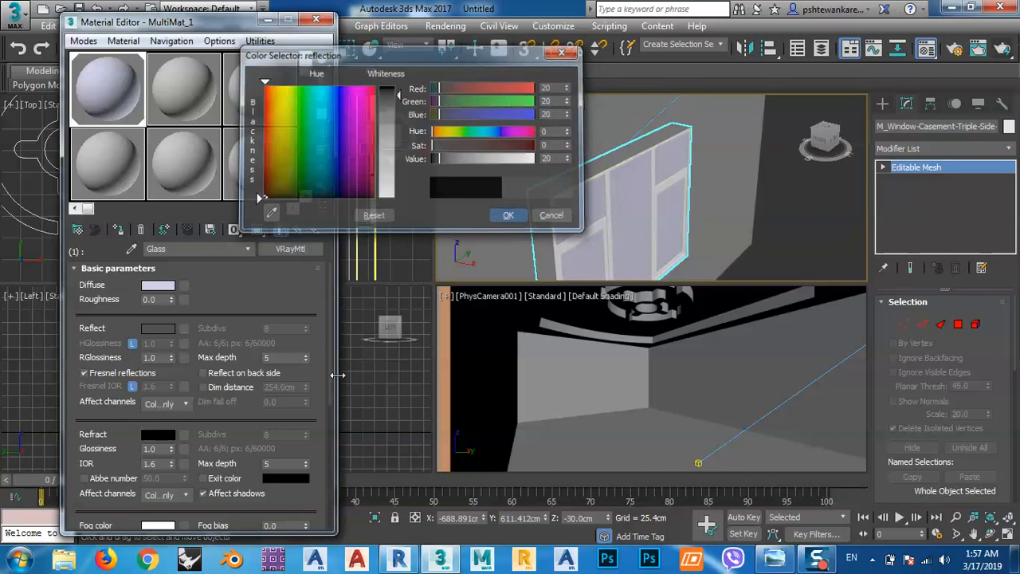
left_click(509, 216)
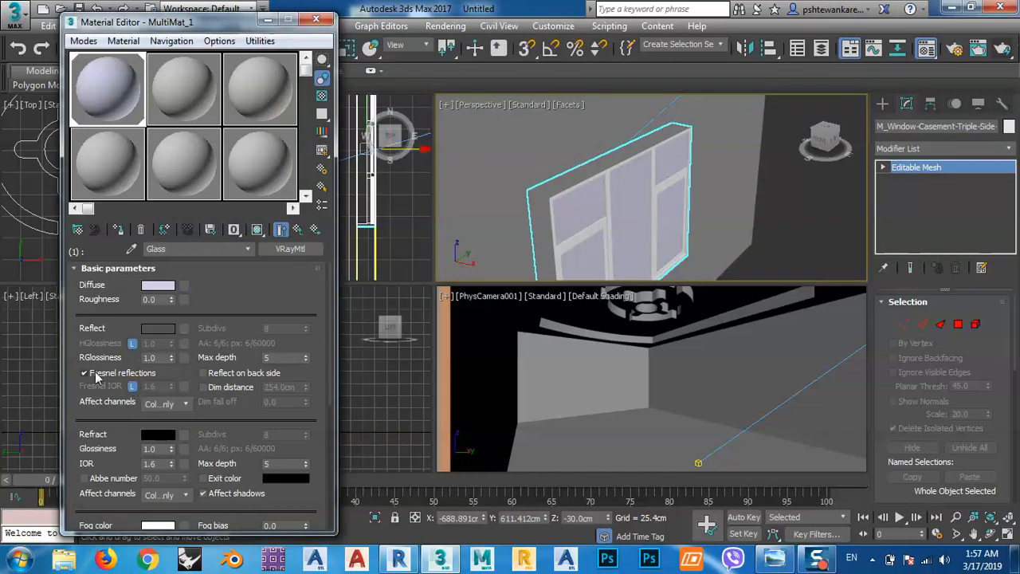
left_click(84, 373)
Set the glass refraction color to a near-white grey of value 235.
left_click(158, 434)
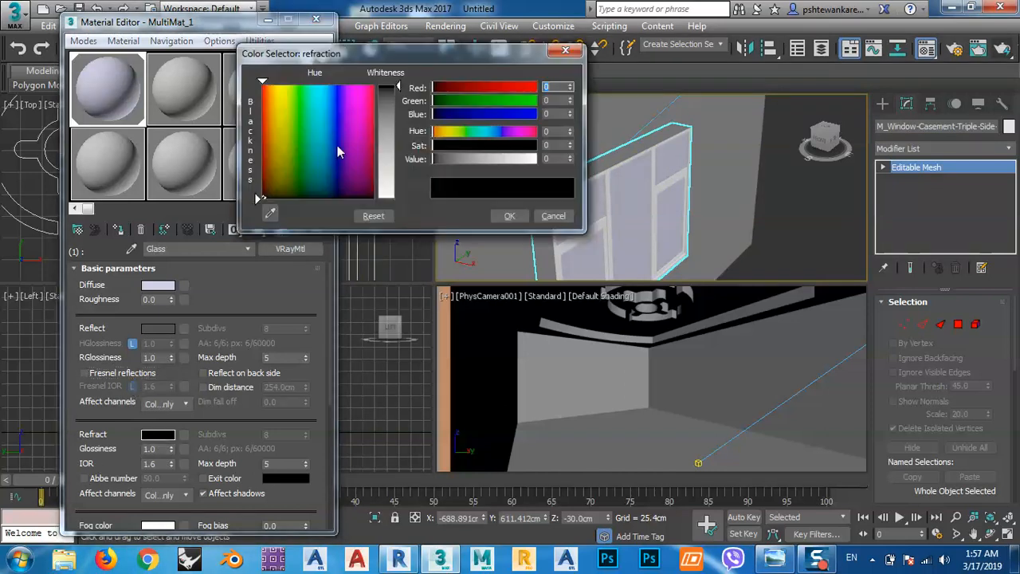
left_click(391, 141)
left_click_drag(398, 140, 398, 191)
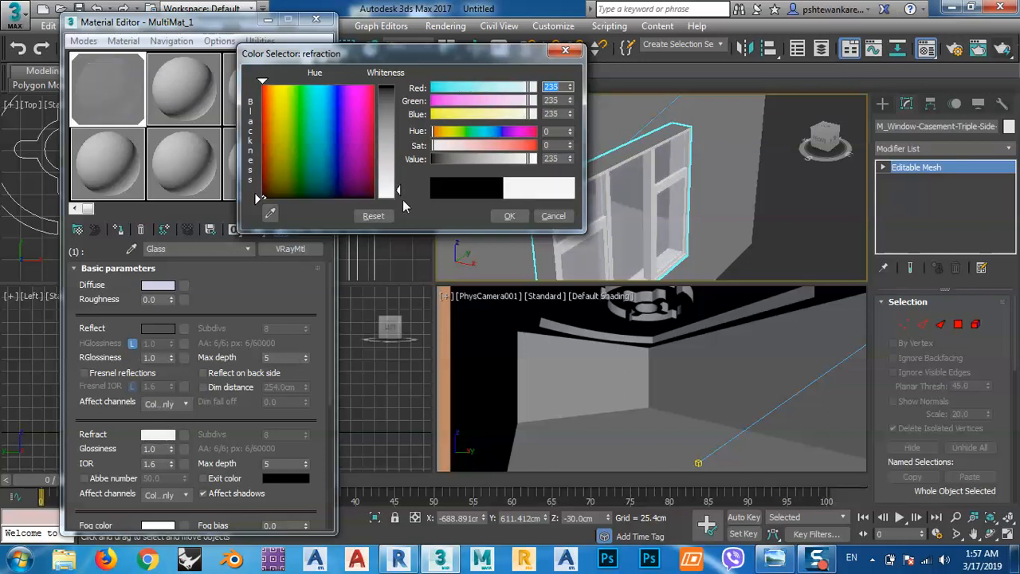
left_click(515, 215)
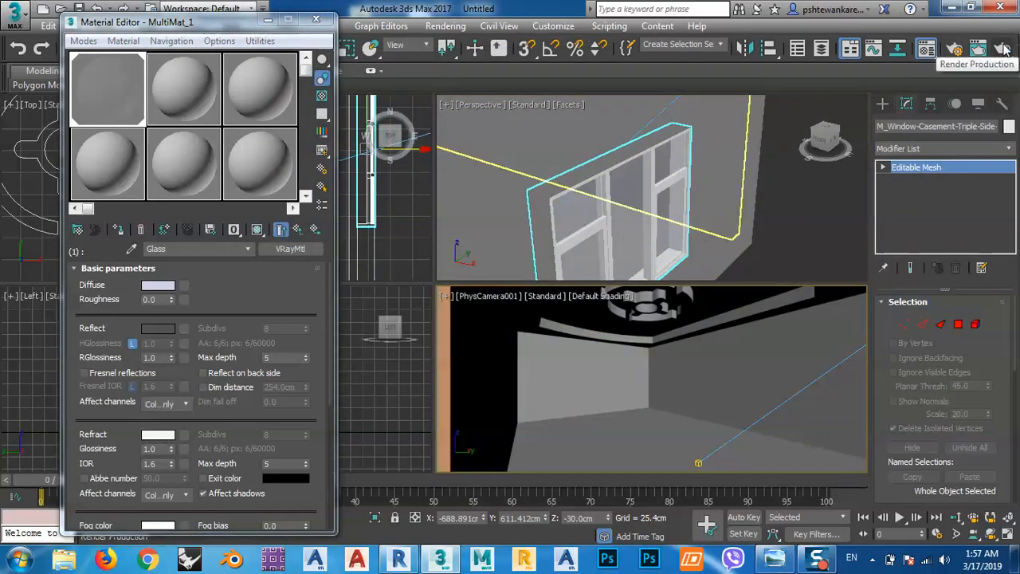
Test-render the PhysCamera001 view, stop it during the light cache pass, and close the V-Ray frame buffer.
left_click(979, 48)
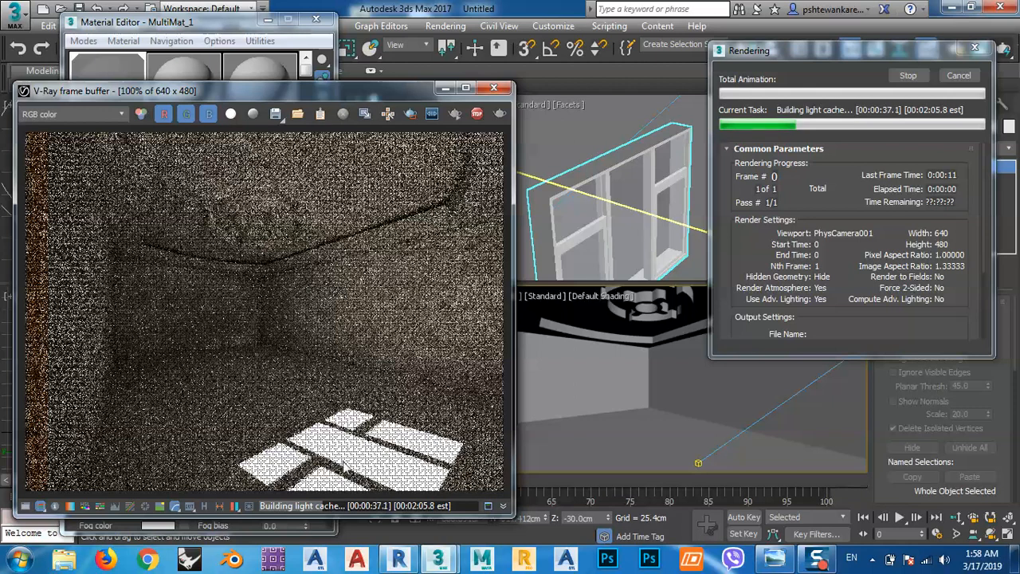
left_click(908, 76)
left_click(493, 88)
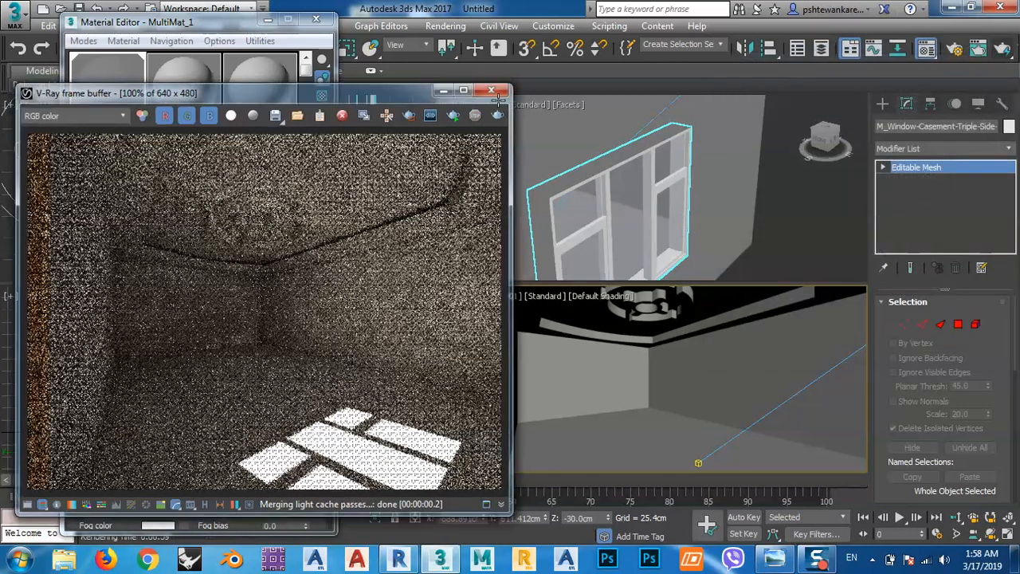
Select the VRaySun in the Perspective view and set its shadow subdivs to 12 and shadow bias to about 2.032 cm.
middle_click_drag(747, 180, 623, 200)
scroll(622, 200, "down", 8)
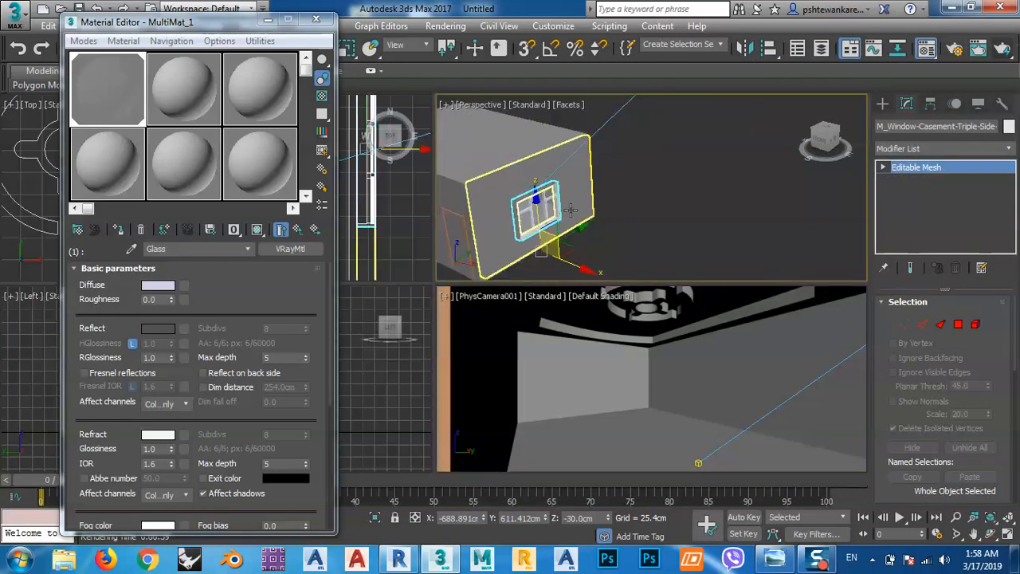
middle_click_drag(687, 198, 679, 226)
scroll(679, 226, "down", 4)
left_click(690, 179)
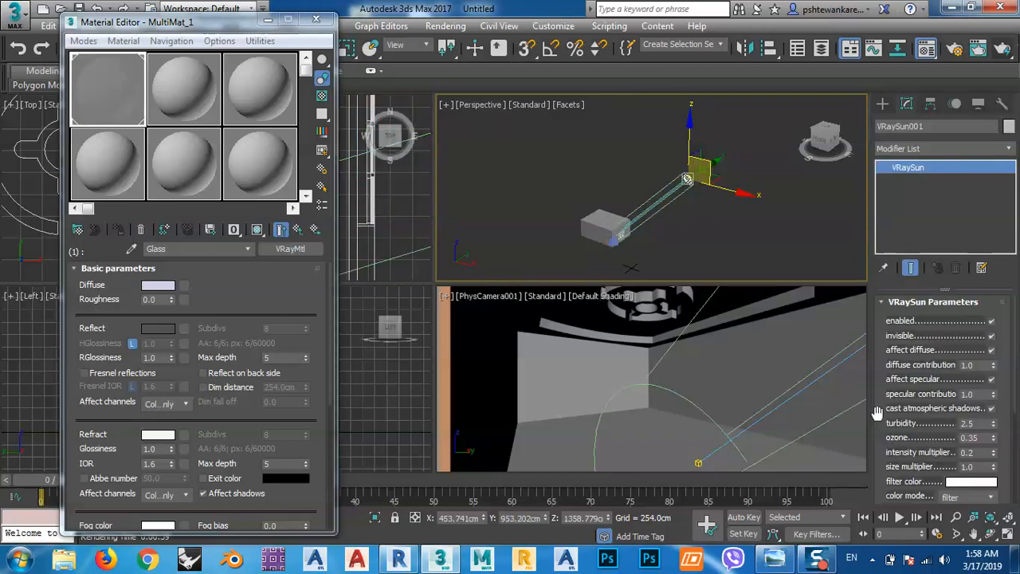
left_click_drag(882, 444, 885, 367)
left_click(978, 436)
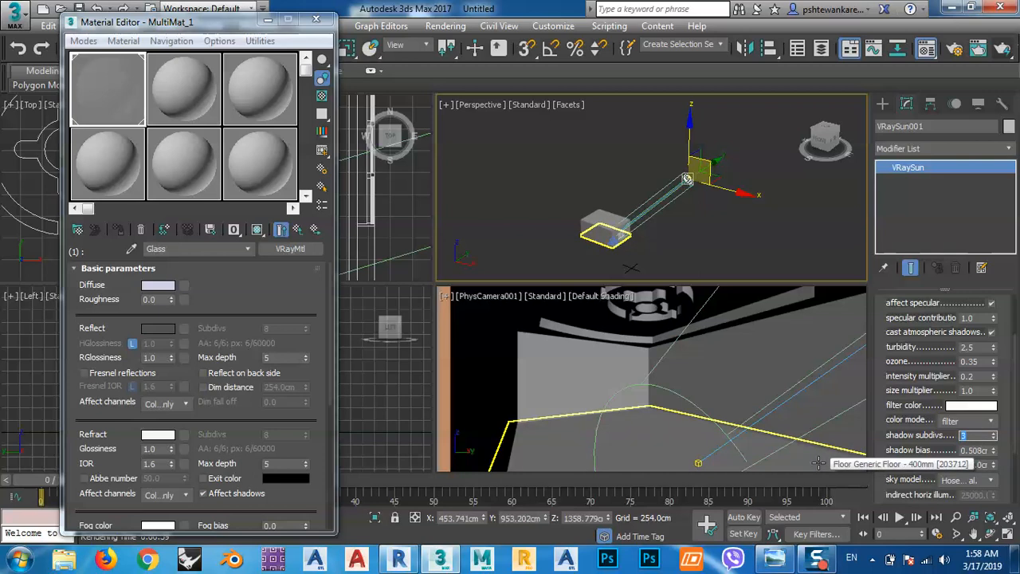
type("1")
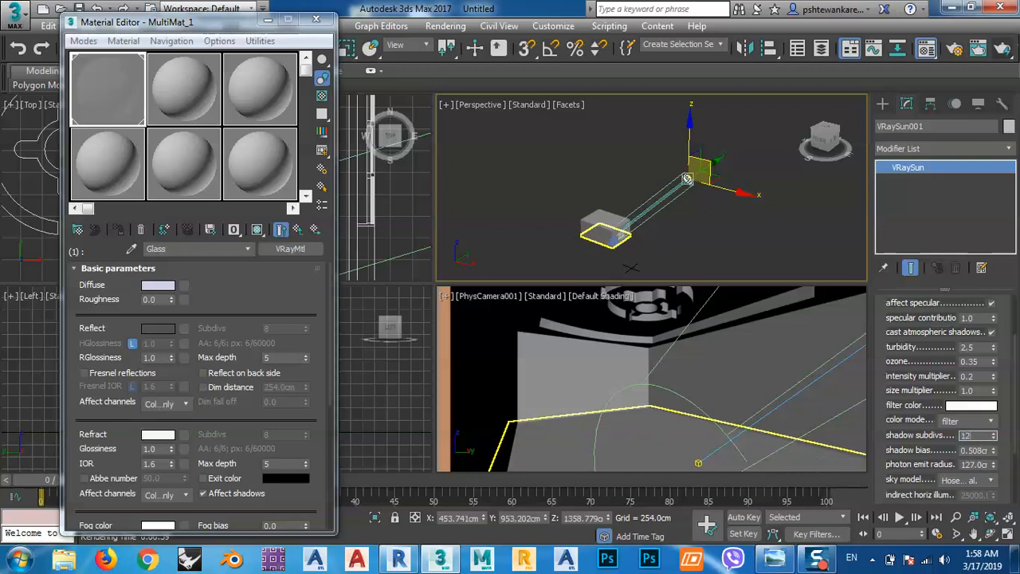
type("2")
left_click_drag(894, 459, 894, 436)
left_click_drag(999, 427, 1001, 380)
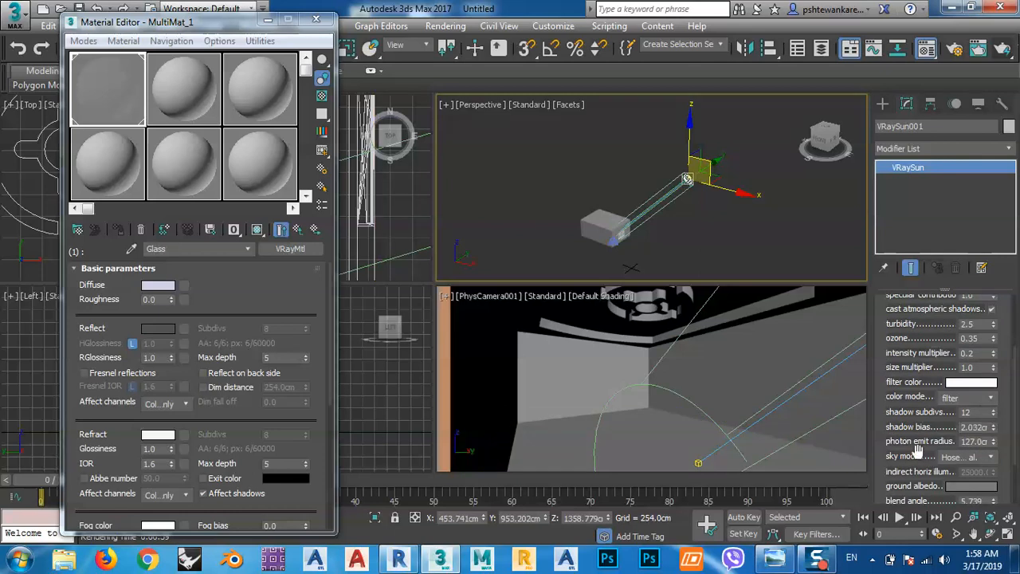
Set the VRaySun's intensity multiplier to 0.1.
left_click_drag(881, 476, 883, 412)
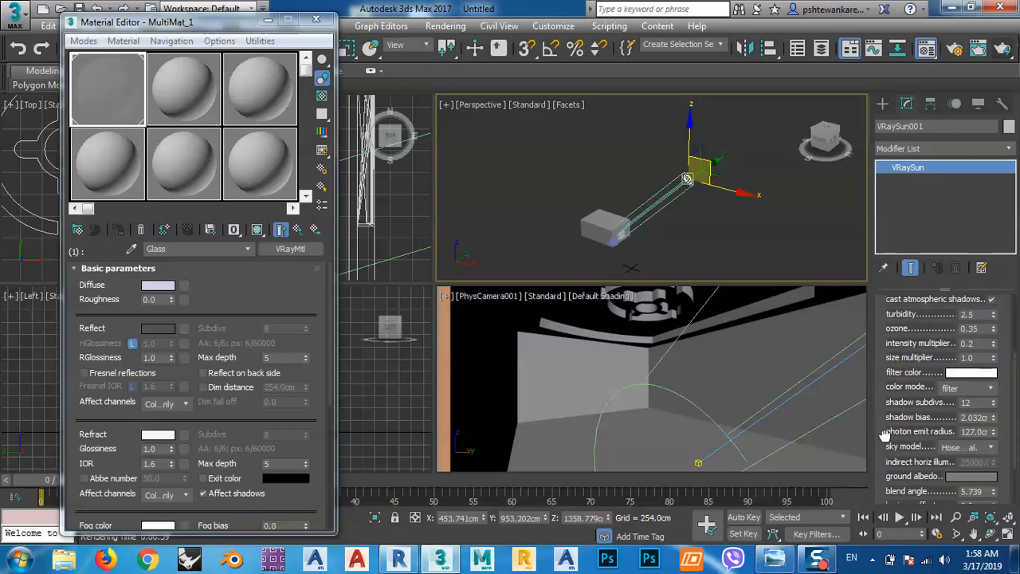
left_click_drag(878, 365, 880, 383)
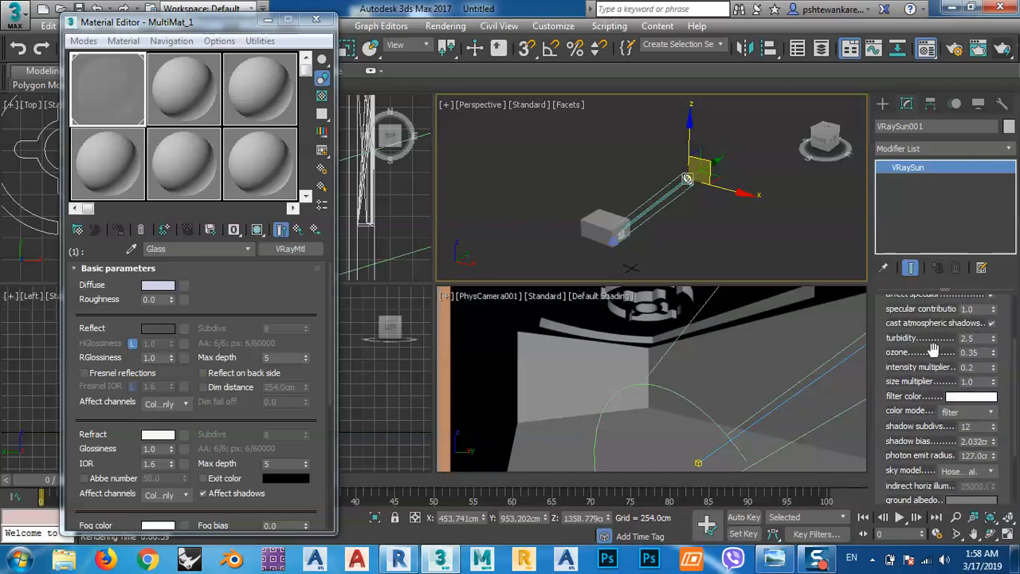
double_click(967, 367)
type(".1")
key("Return")
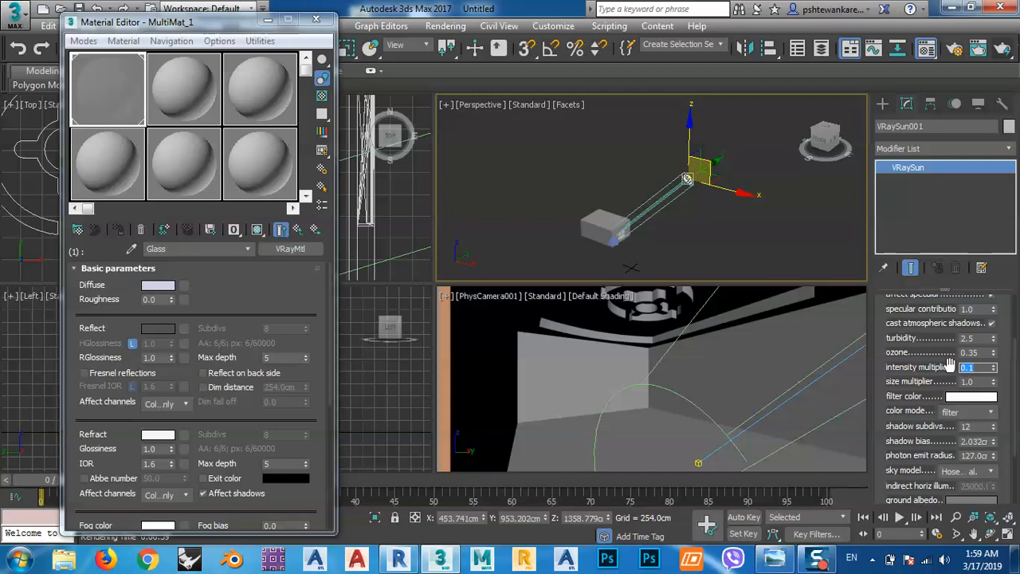
left_click_drag(896, 325, 898, 342)
Draw a plane VRayLight over the window in the Left view, about 89.9 cm half-length by 67.4 cm half-width.
scroll(896, 344, "up", 3)
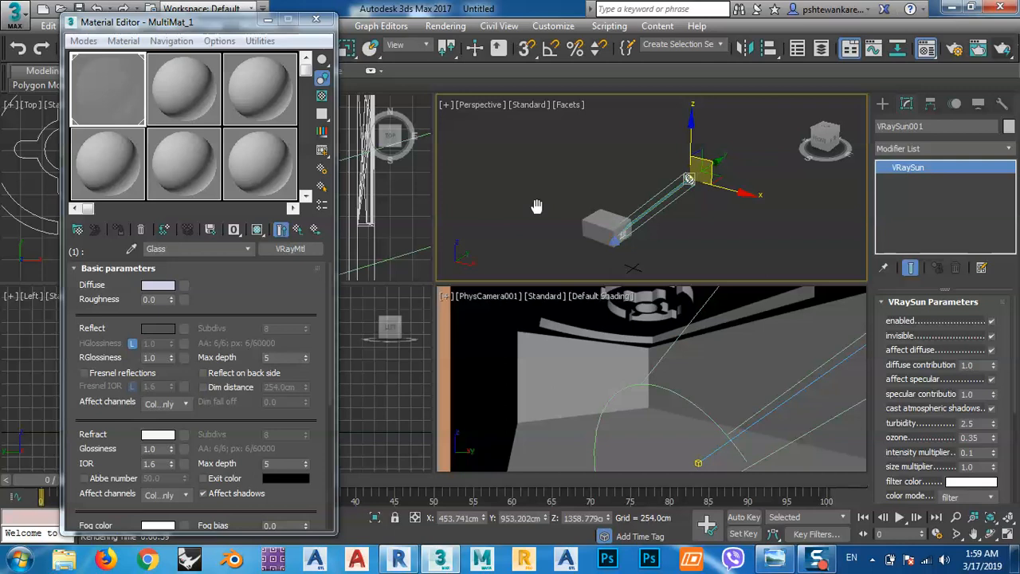
middle_click_drag(534, 209, 577, 174)
left_click_drag(245, 17, 643, 83)
scroll(177, 371, "down", 3)
left_click(882, 104)
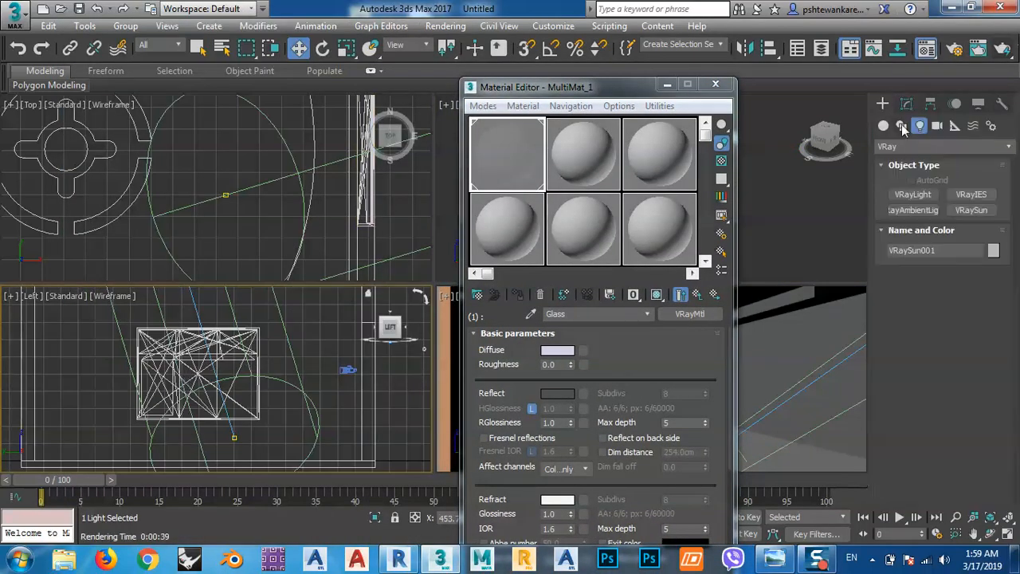
left_click(922, 194)
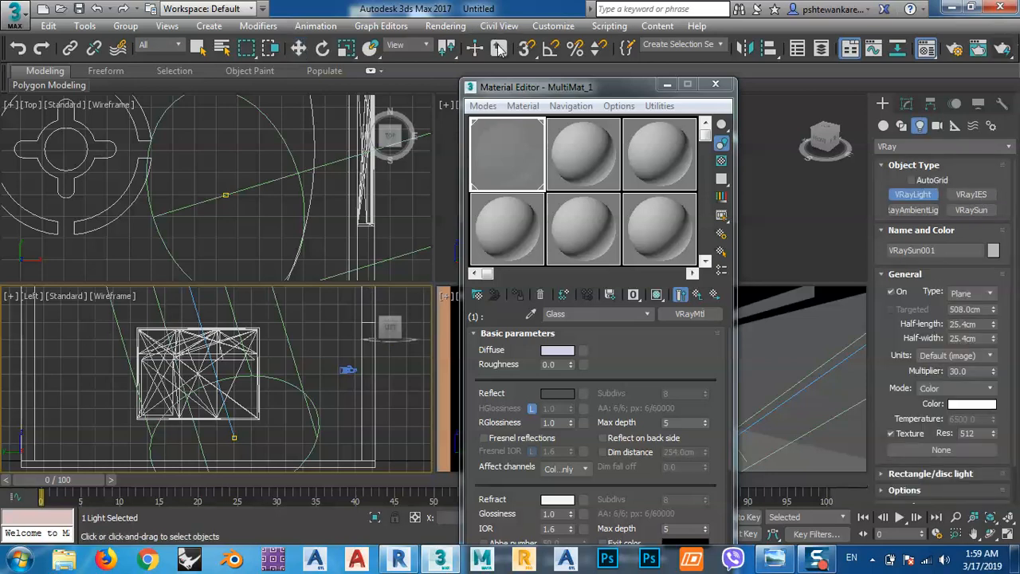
left_click(526, 49)
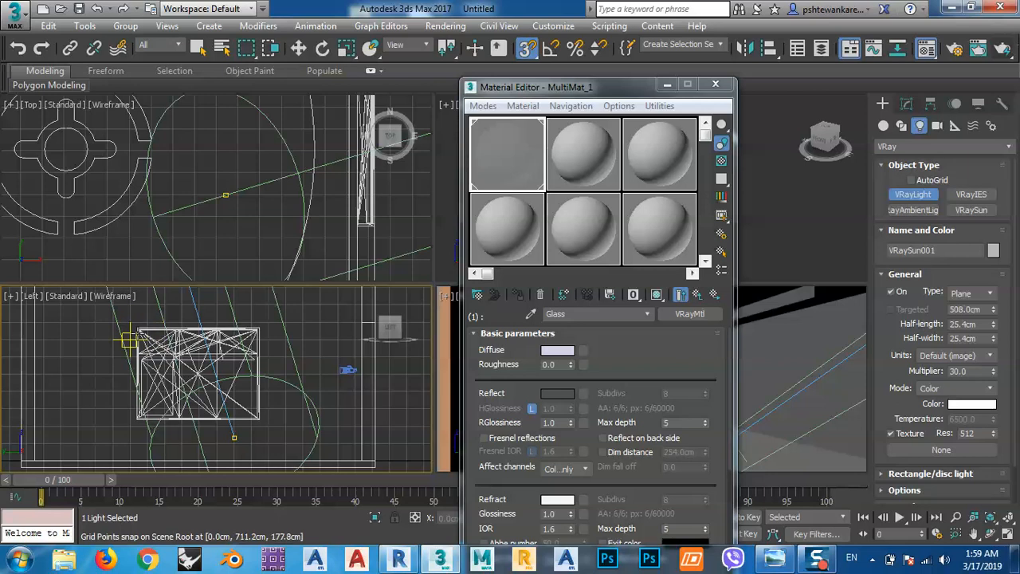
scroll(137, 326, "up", 5)
left_click_drag(124, 324, 163, 343)
left_click_drag(161, 349, 272, 436)
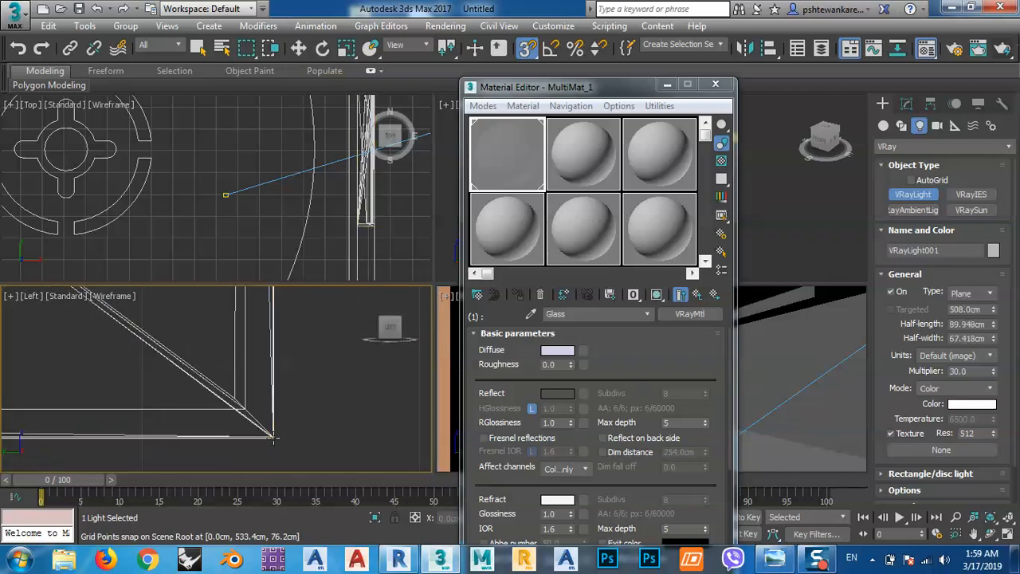
scroll(307, 342, "down", 4)
scroll(299, 210, "down", 6)
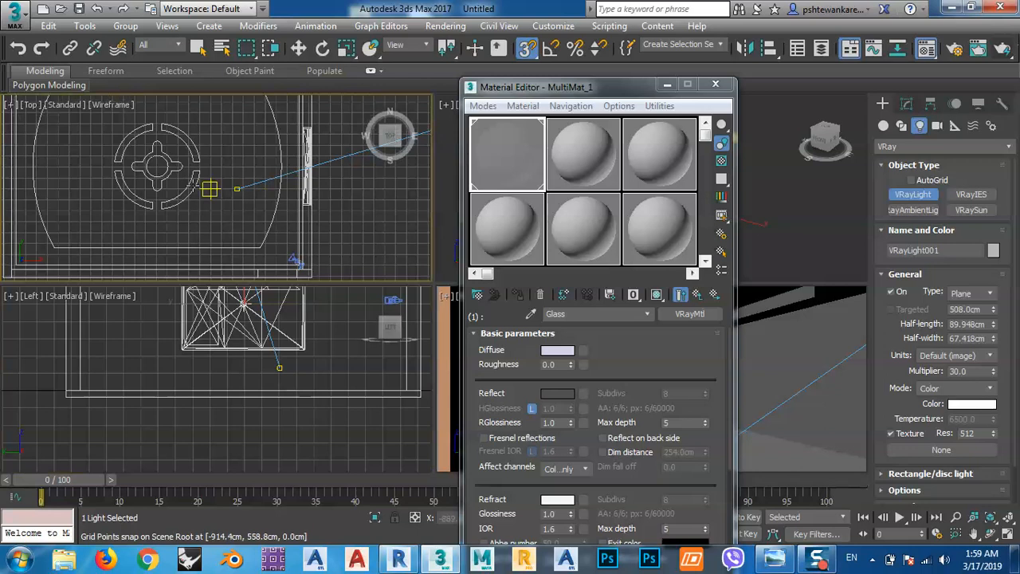
Turn off 3D snapping and rotate the VRayLight 180 degrees with angle snap in the Top view so it faces the room.
left_click(296, 50)
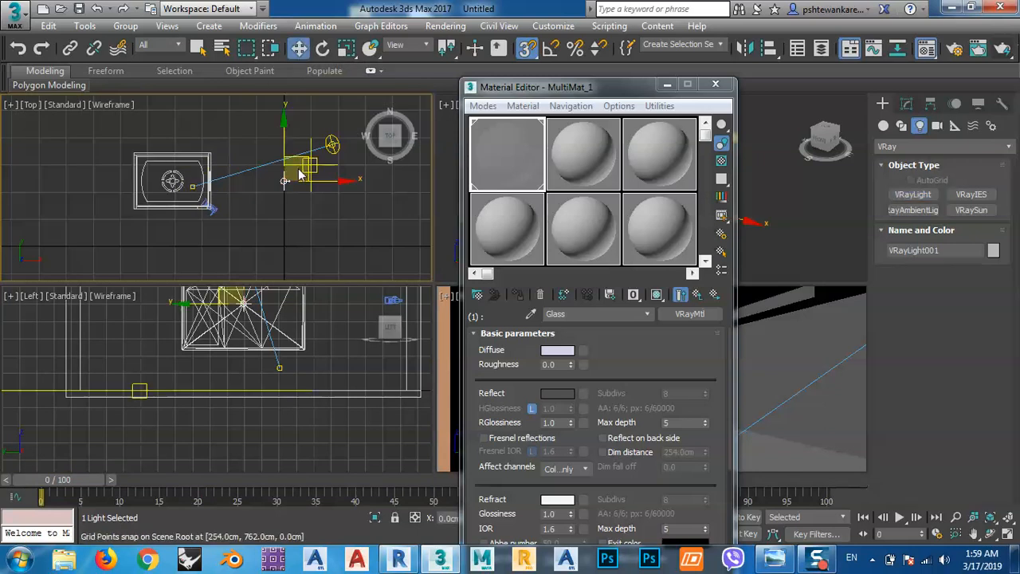
scroll(287, 183, "up", 6)
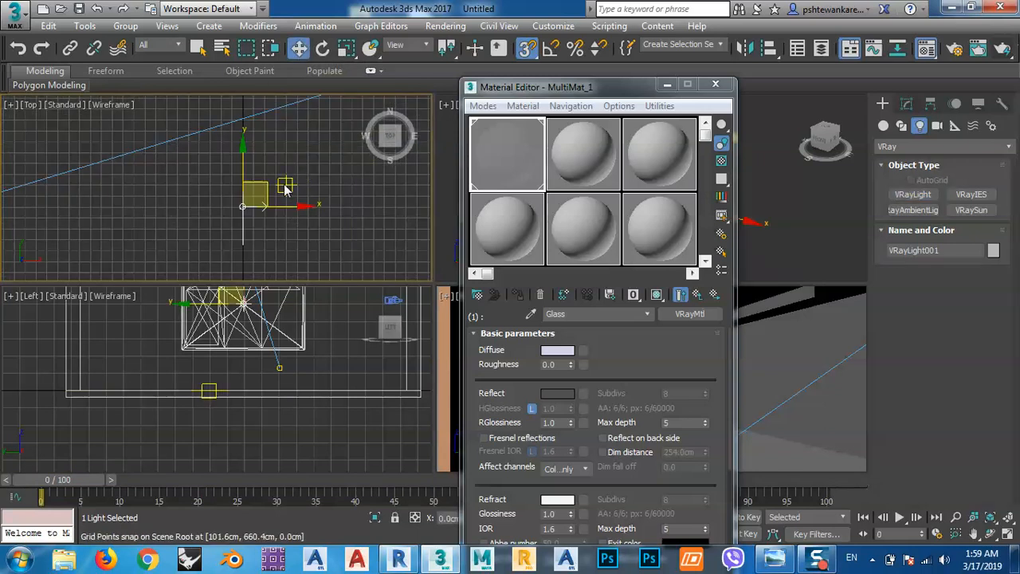
left_click(527, 48)
middle_click_drag(296, 222, 319, 224)
left_click(323, 48)
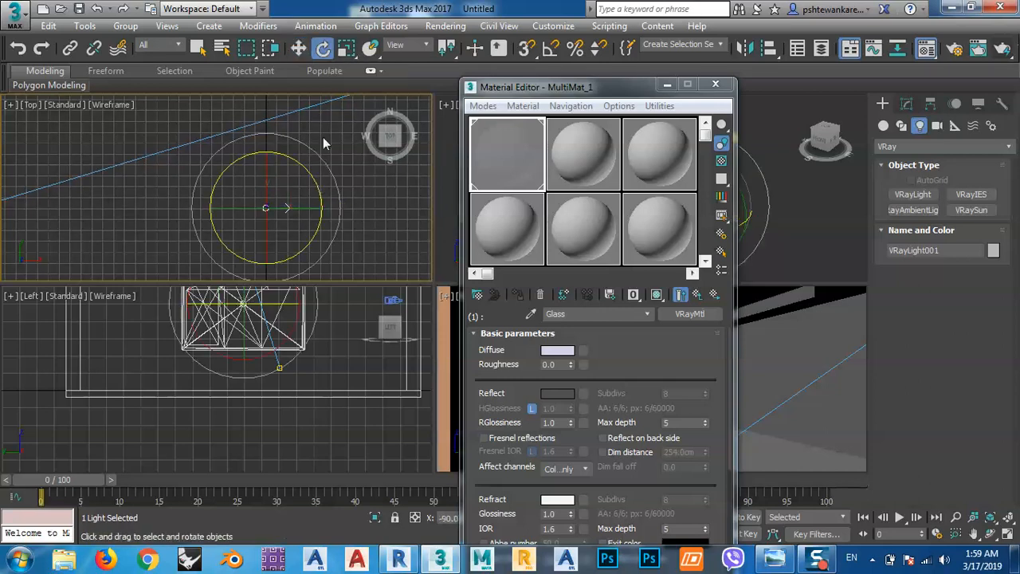
left_click(551, 49)
left_click_drag(322, 198, 230, 88)
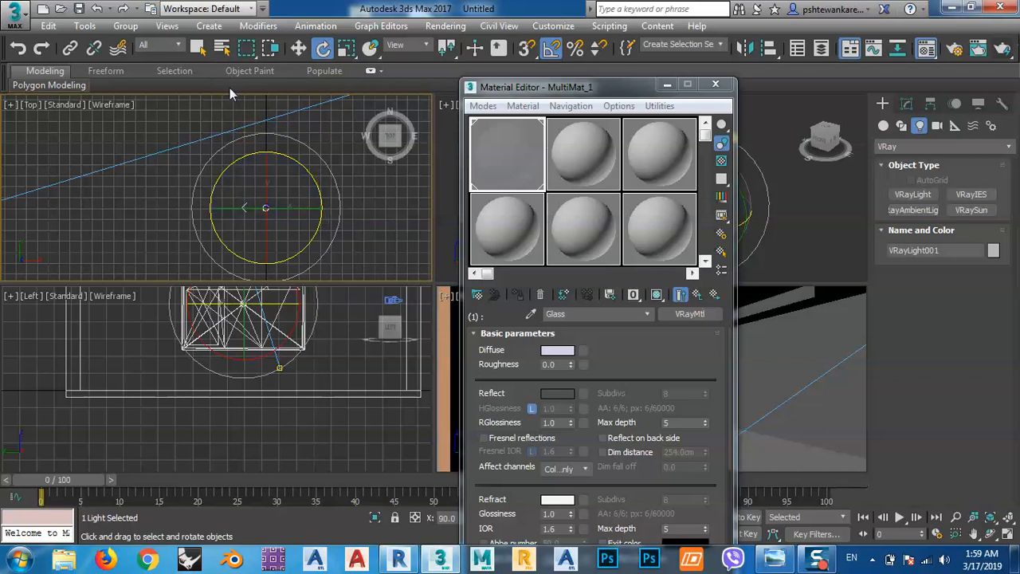
Move the VRayLight along X in the Top view onto the inner face of the window wall.
left_click(298, 48)
scroll(302, 245, "down", 5)
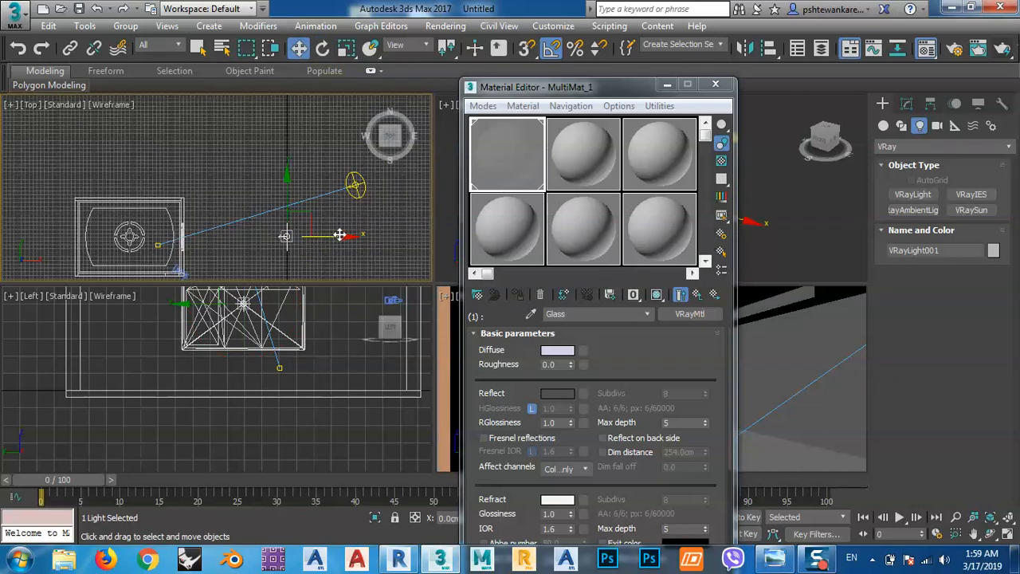
scroll(232, 231, "up", 4)
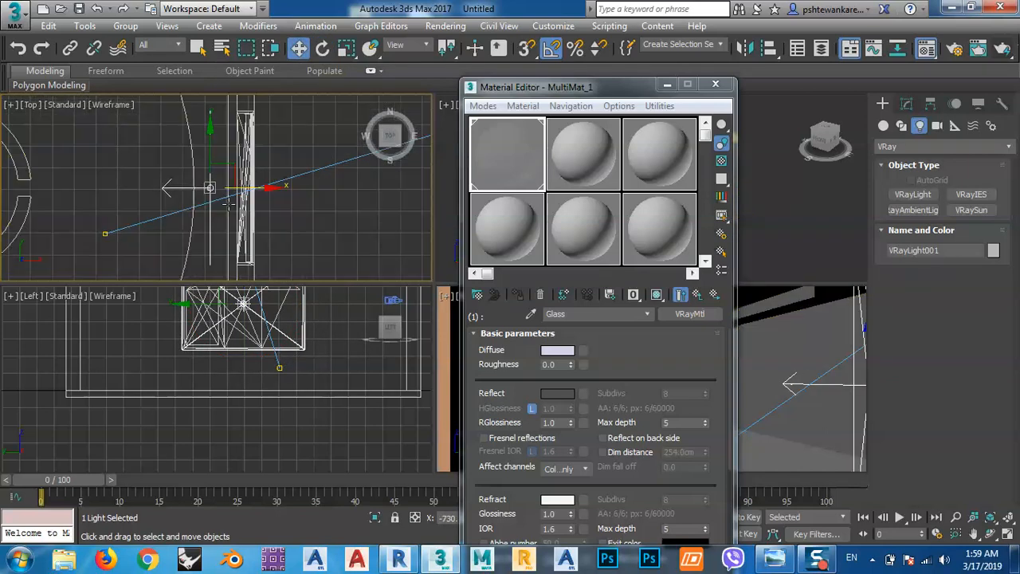
left_click_drag(250, 187, 275, 188)
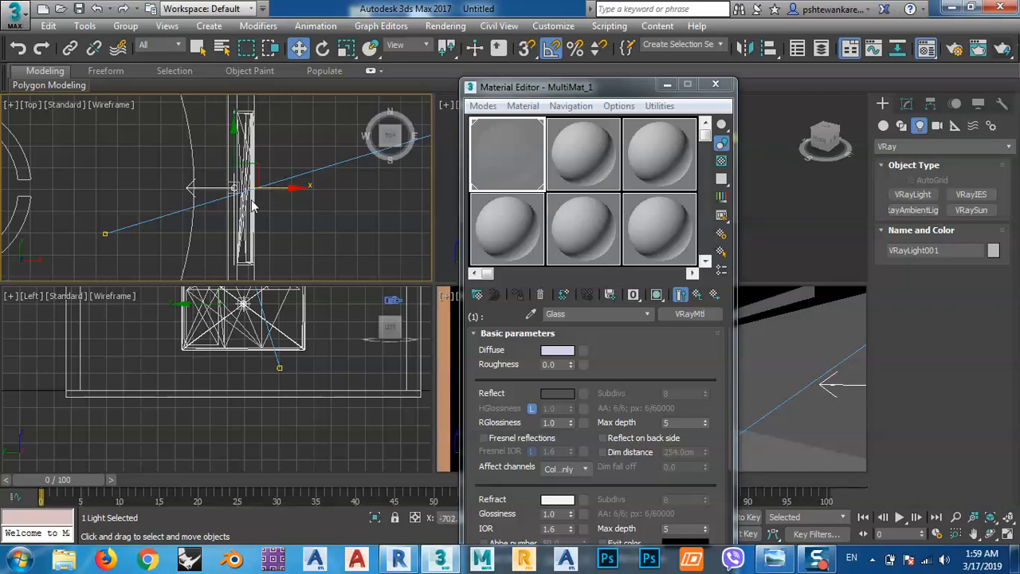
Set the VRayLight's multiplier to 0.8.
left_click(906, 103)
left_click(973, 398)
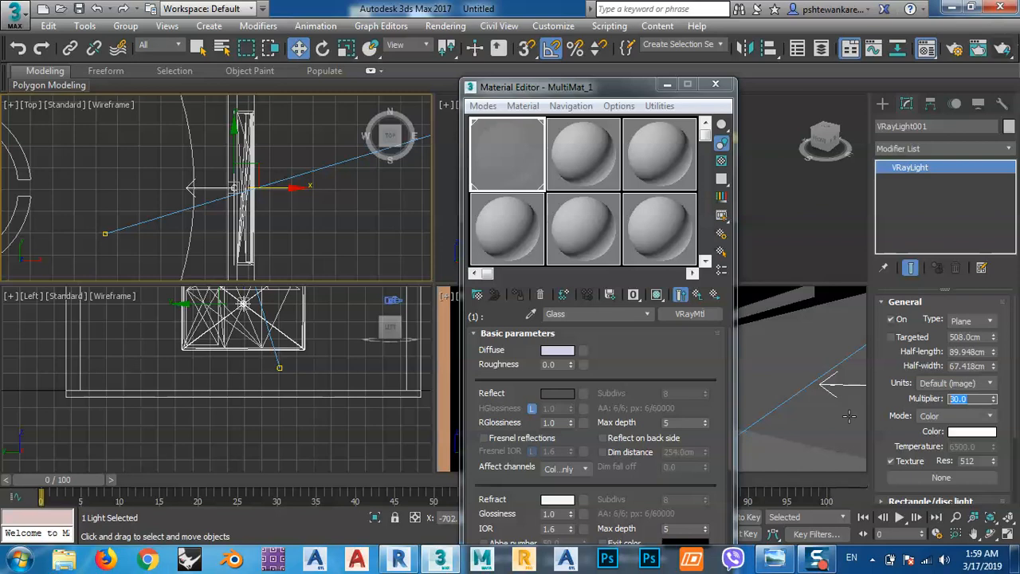
type(".8")
key("Return")
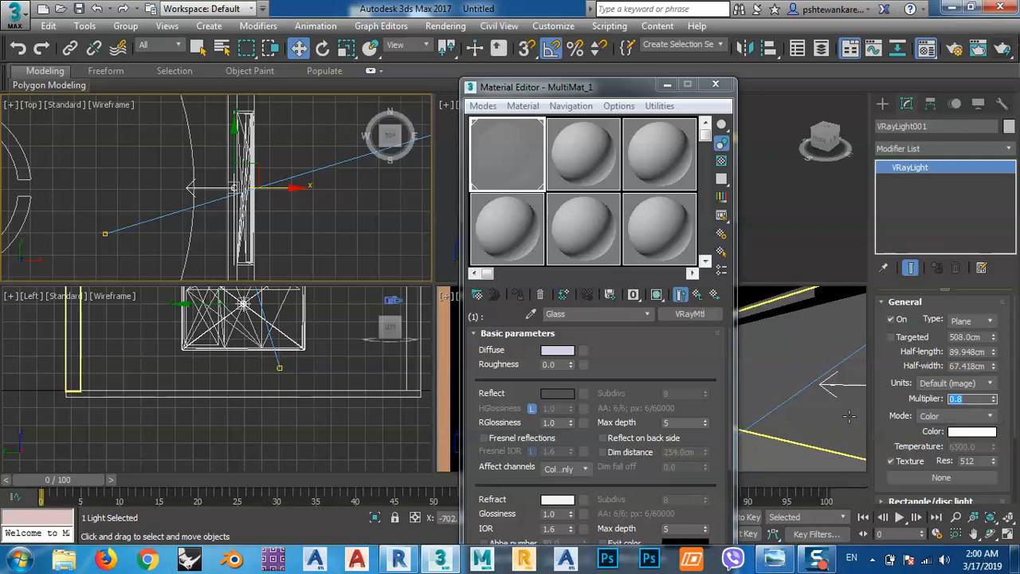
Bring up the render setup and set the V-Ray image filter to Catmull-Rom.
left_click_drag(629, 87, 292, 91)
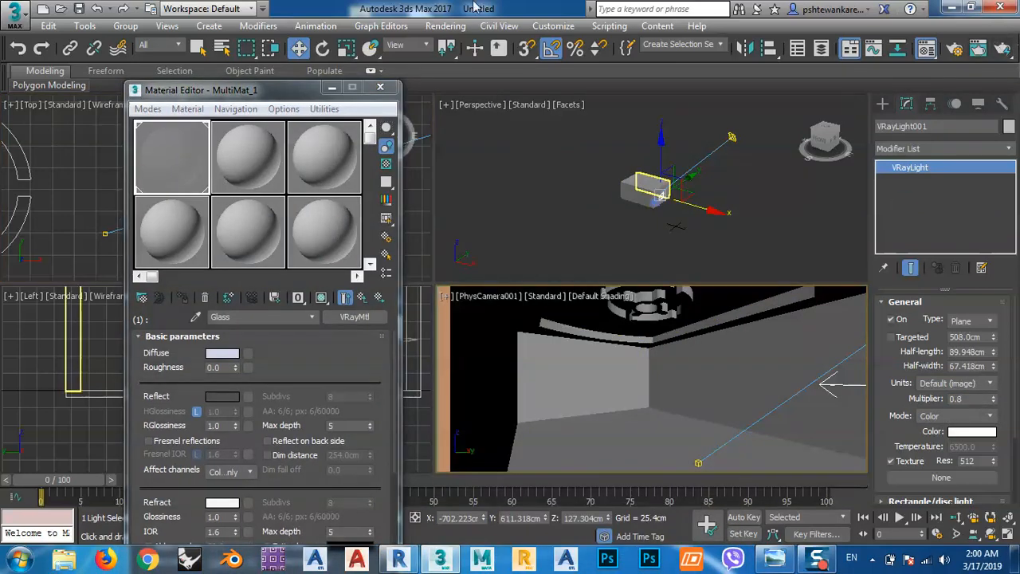
left_click(451, 26)
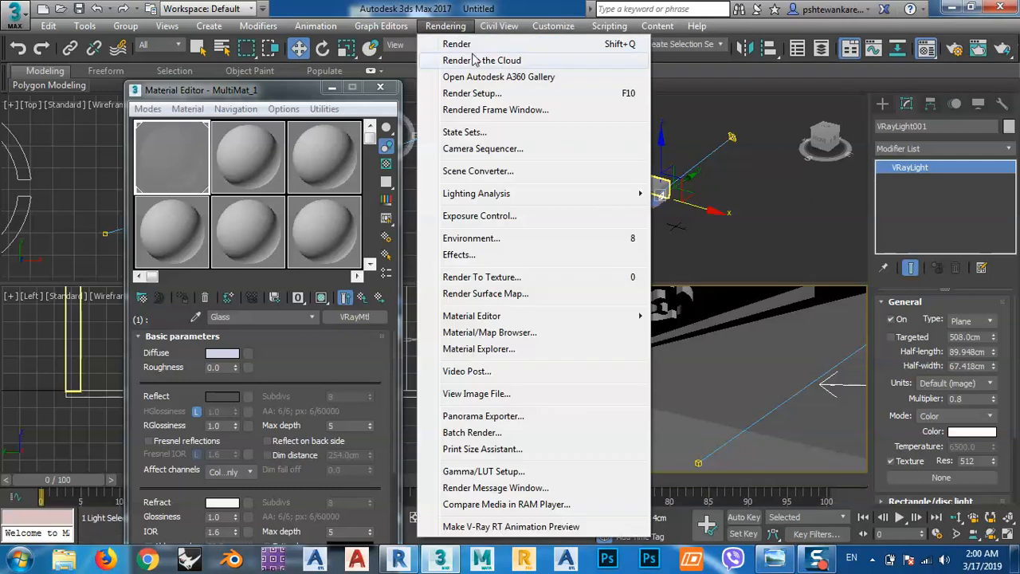
left_click(472, 93)
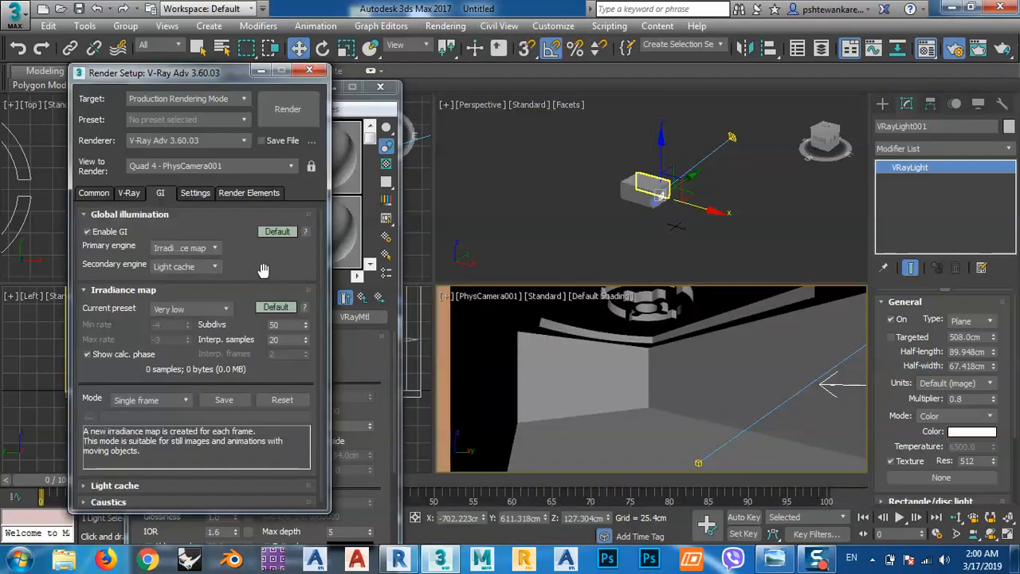
left_click_drag(262, 268, 262, 228)
left_click(129, 193)
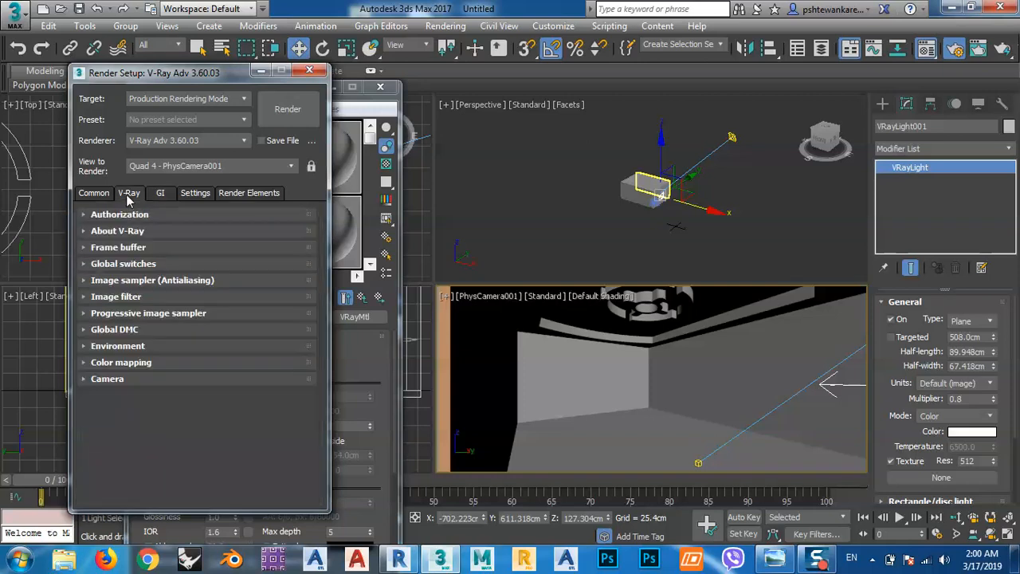
left_click(92, 194)
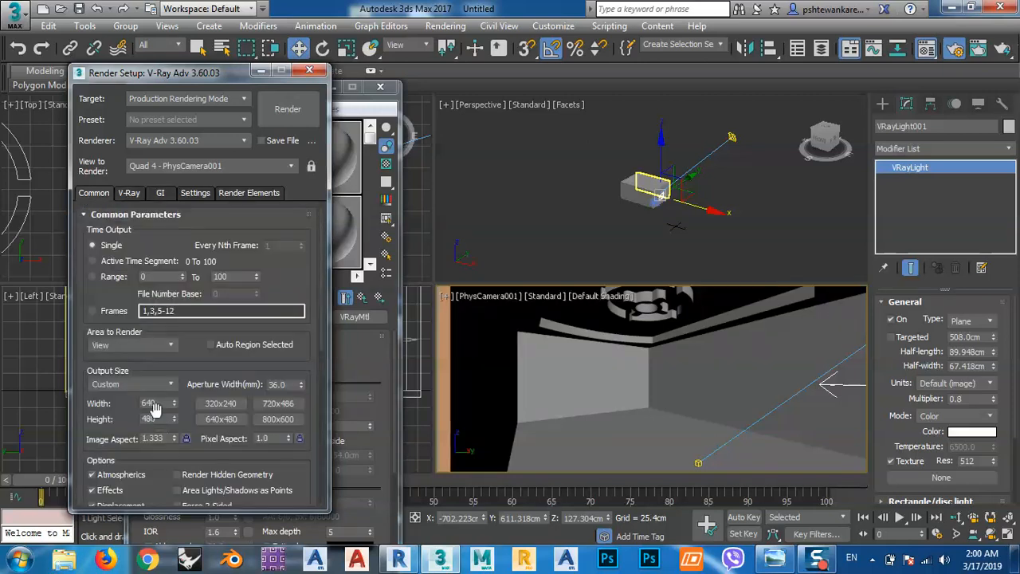
left_click(132, 196)
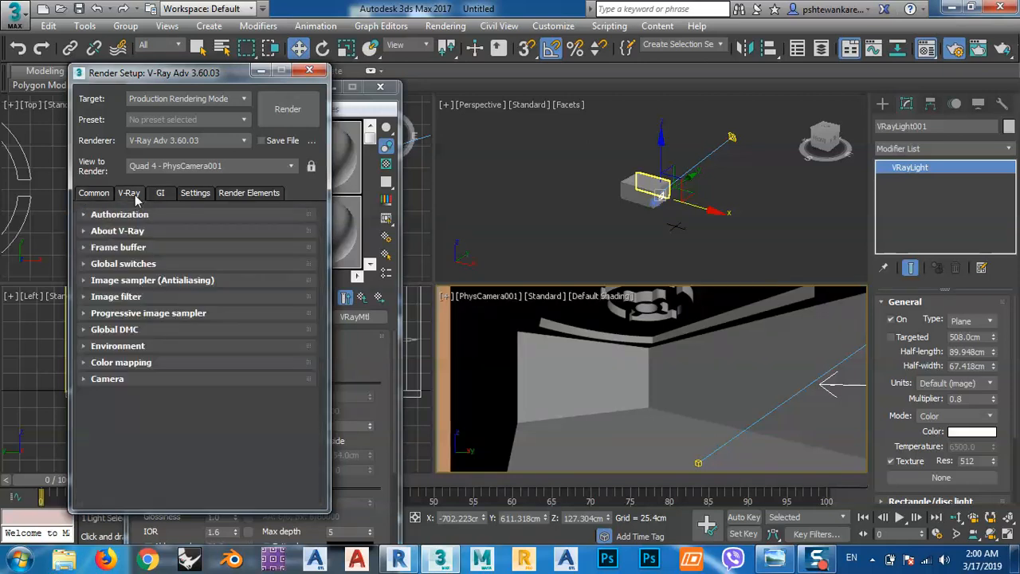
left_click(85, 297)
left_click(257, 317)
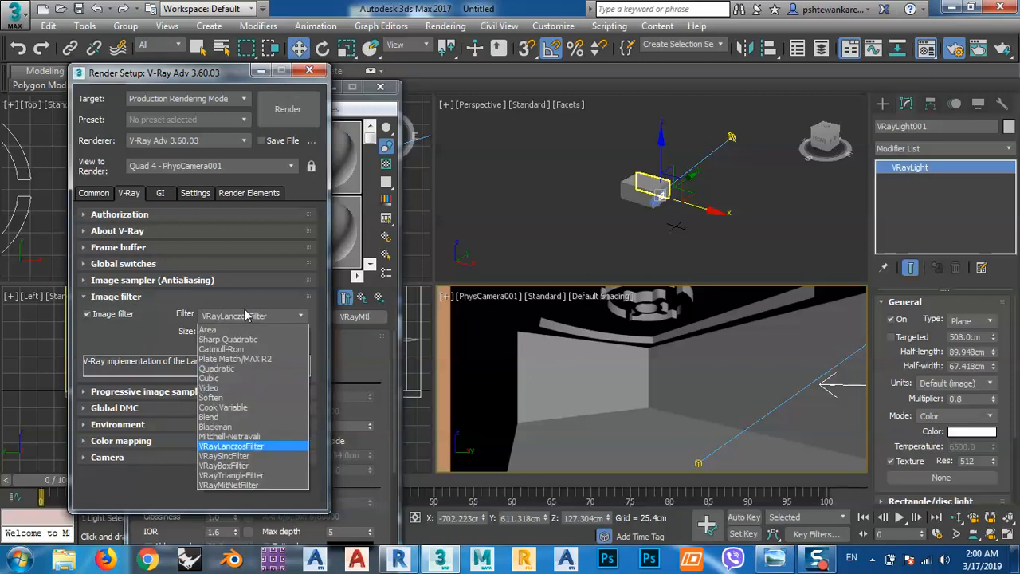
left_click(230, 350)
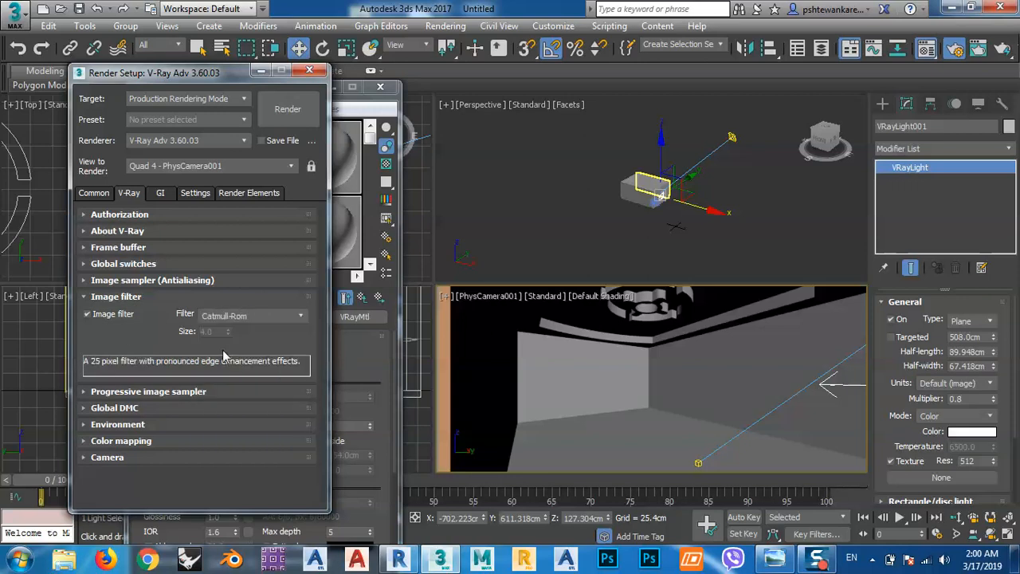
Review the image sampler type and turn off Lights in the V-Ray global switches.
left_click(111, 283)
left_click(162, 301)
left_click(161, 302)
left_click(120, 264)
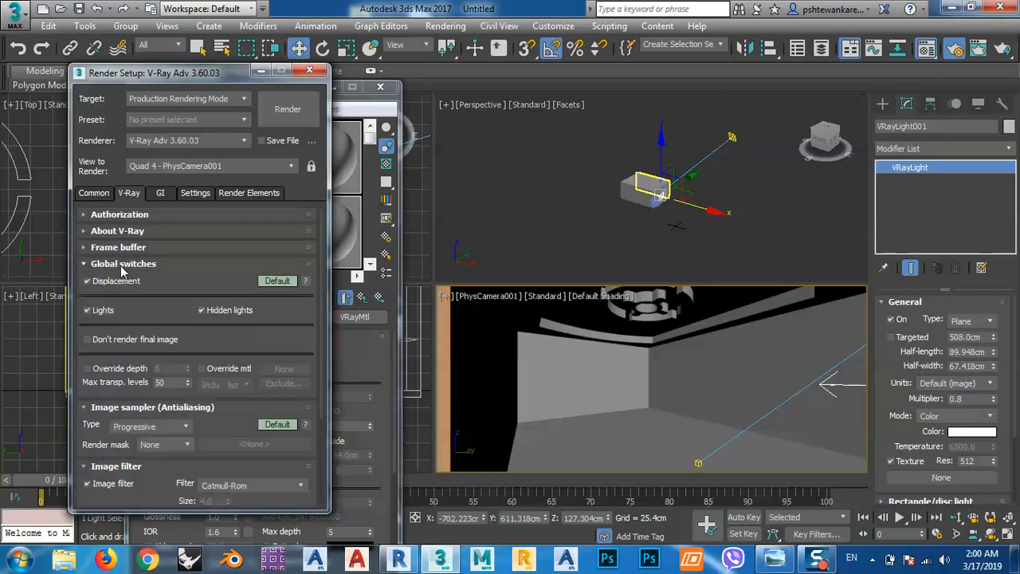
left_click(121, 265)
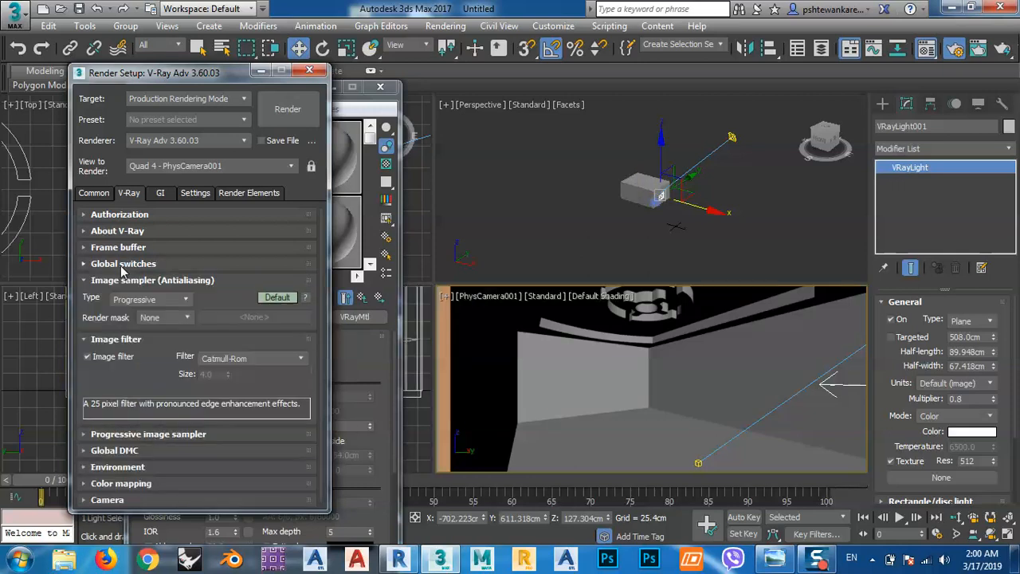
left_click(121, 264)
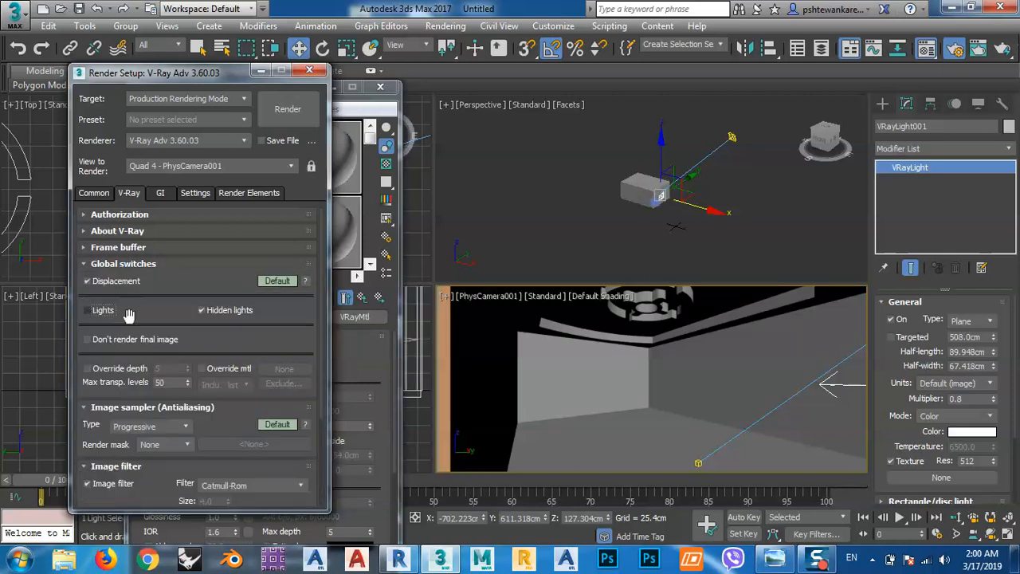
left_click(119, 263)
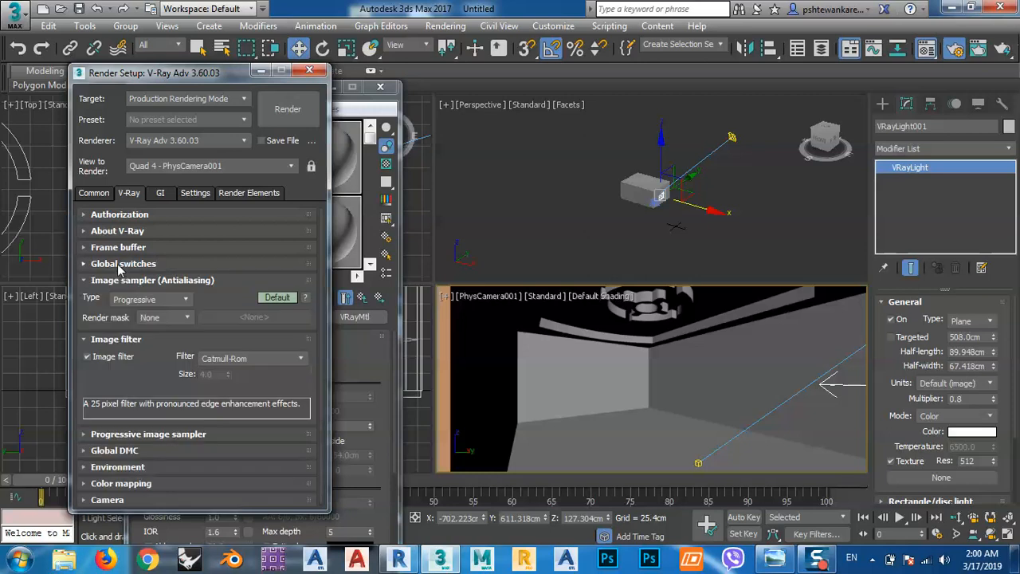
Set the V-Ray color mapping type to Linear multiply.
left_click(104, 339)
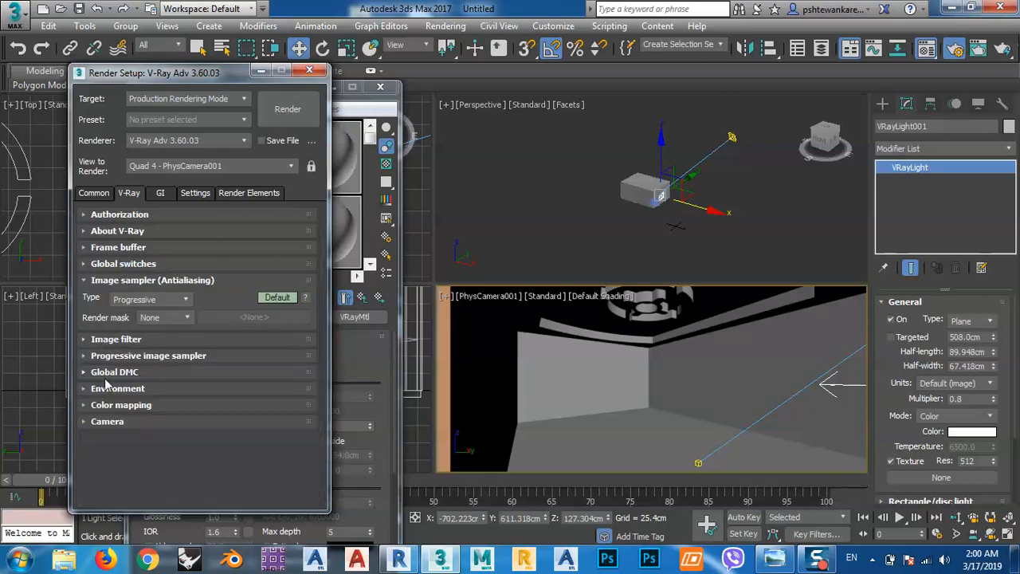
left_click(106, 375)
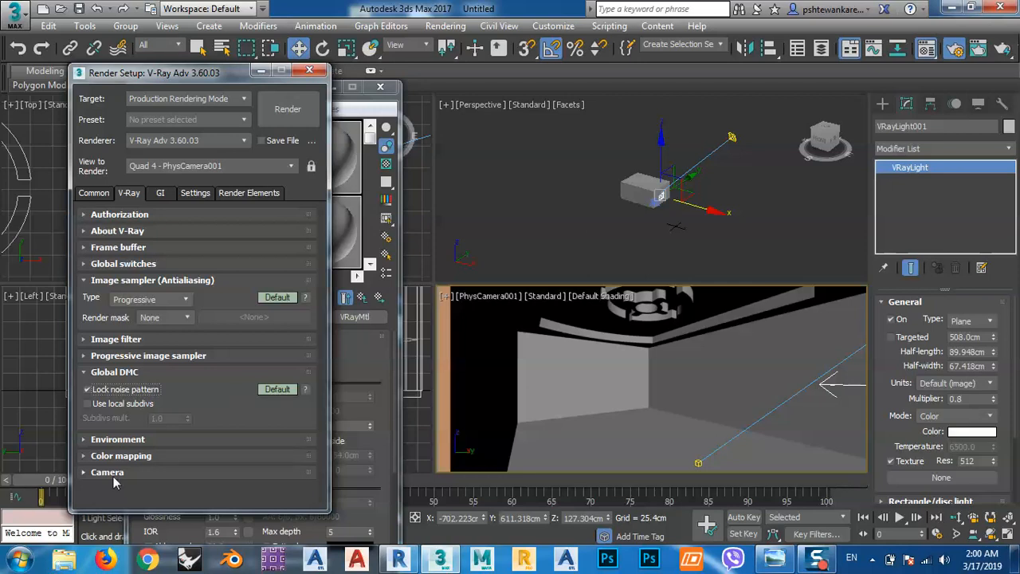
left_click(118, 455)
left_click(157, 449)
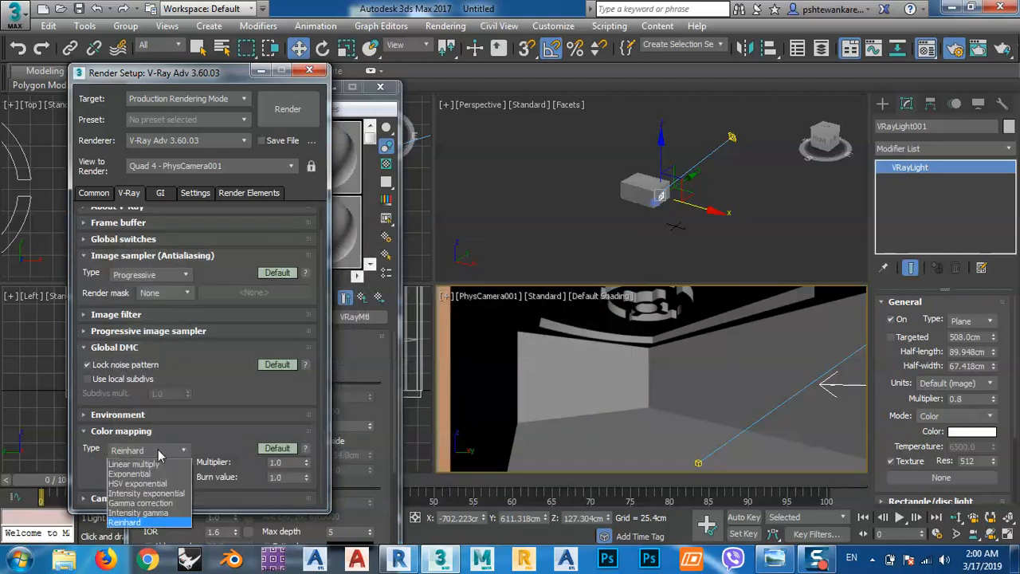
left_click(151, 464)
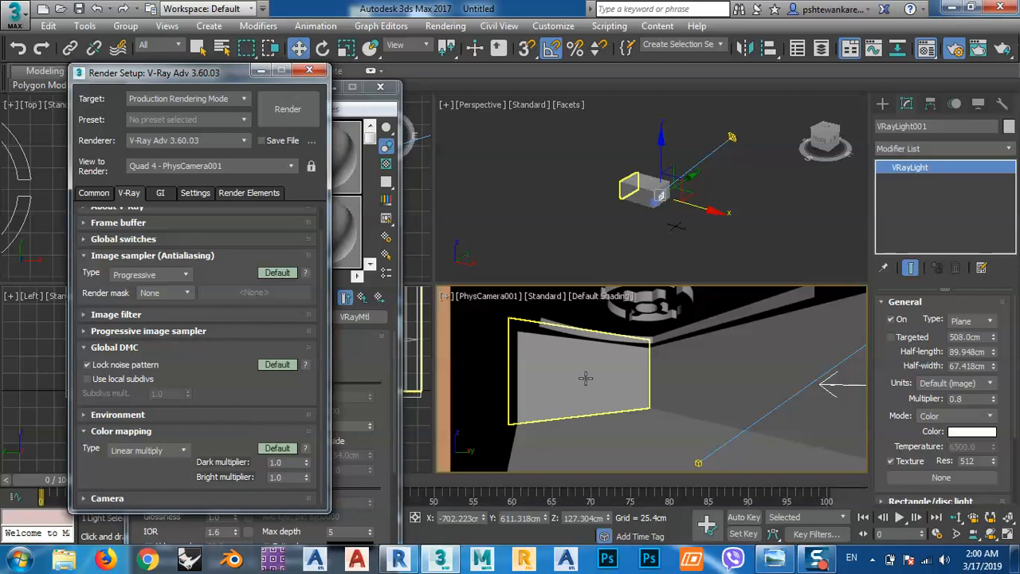
right_click(582, 333)
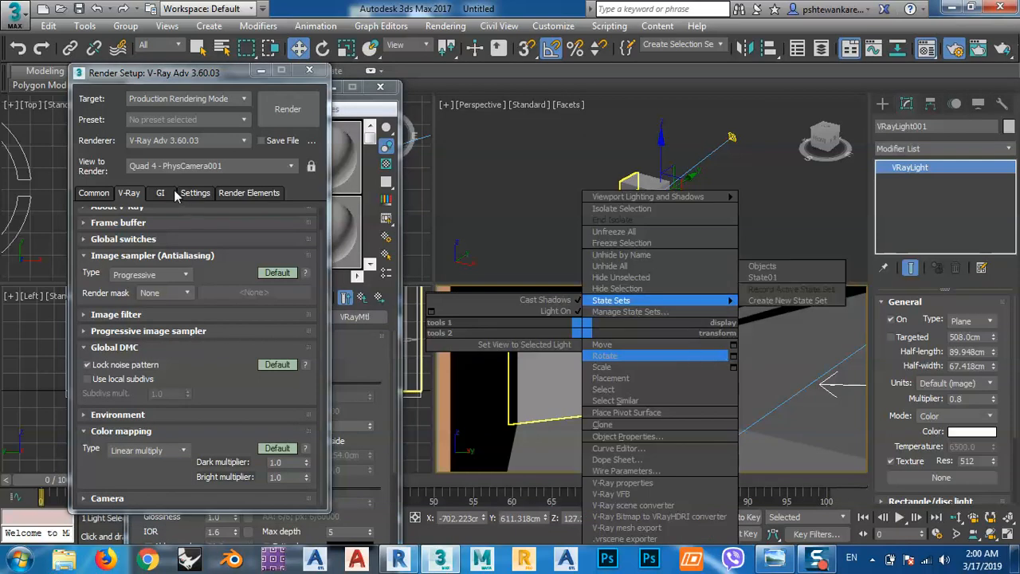
left_click(175, 192)
Set the light cache subdivs to 500 in the global illumination settings.
left_click(161, 193)
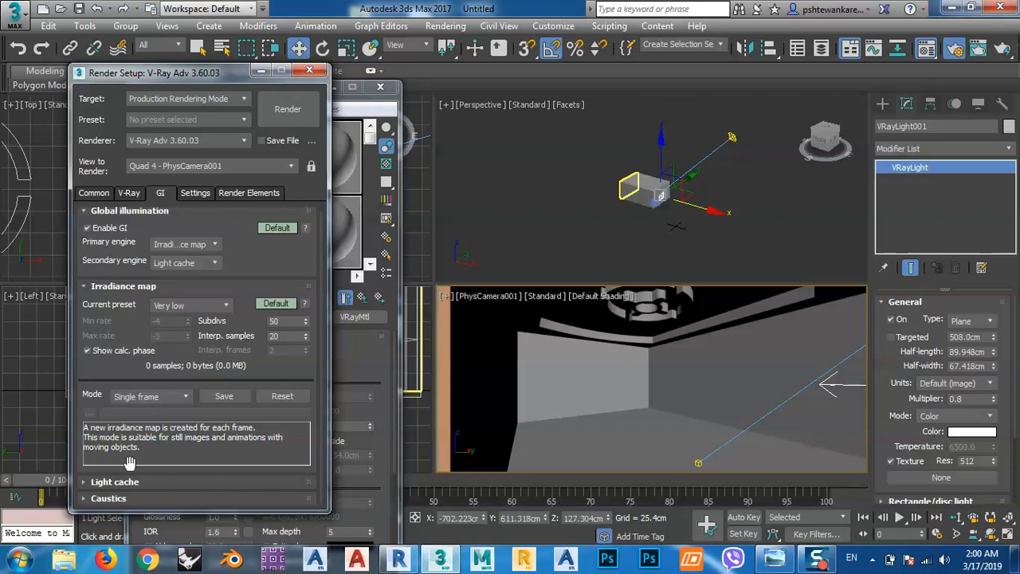
left_click(122, 482)
double_click(175, 401)
type("500")
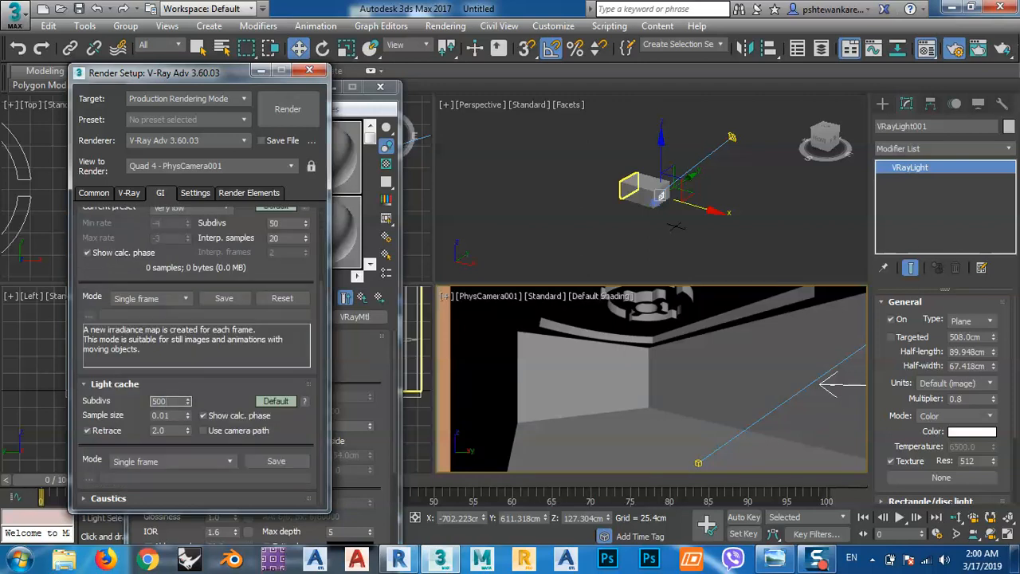
right_click(634, 405)
left_click(293, 114)
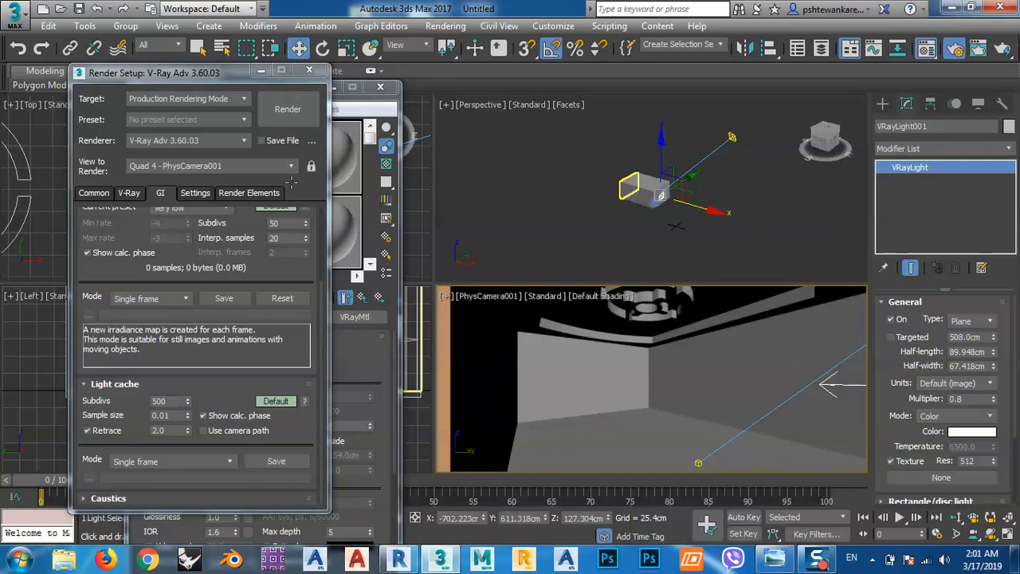
Render the PhysCamera001 view with V-Ray and move the frame buffer clear of the viewports.
left_click(291, 111)
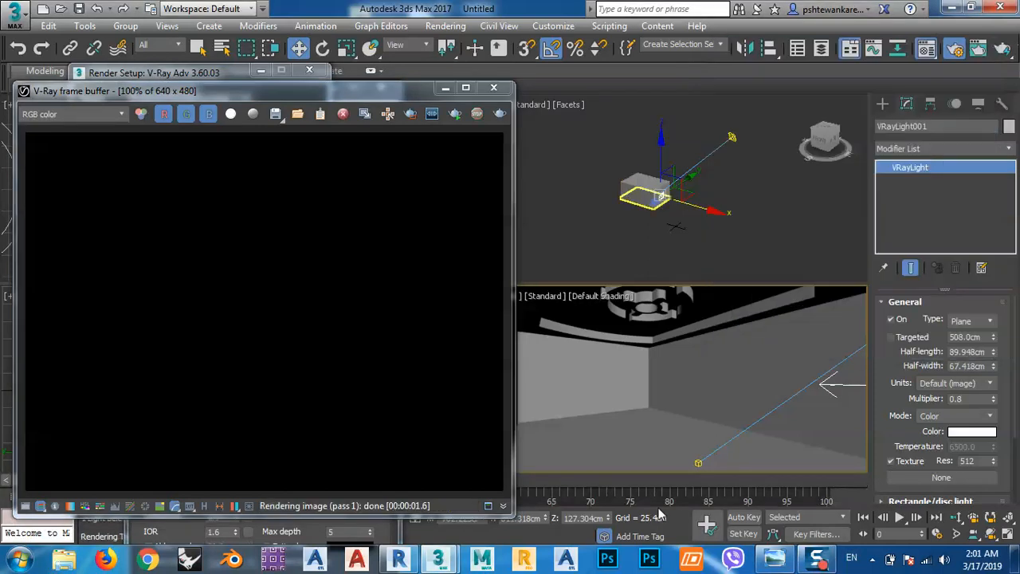
left_click_drag(374, 90, 427, 250)
scroll(693, 211, "up", 8)
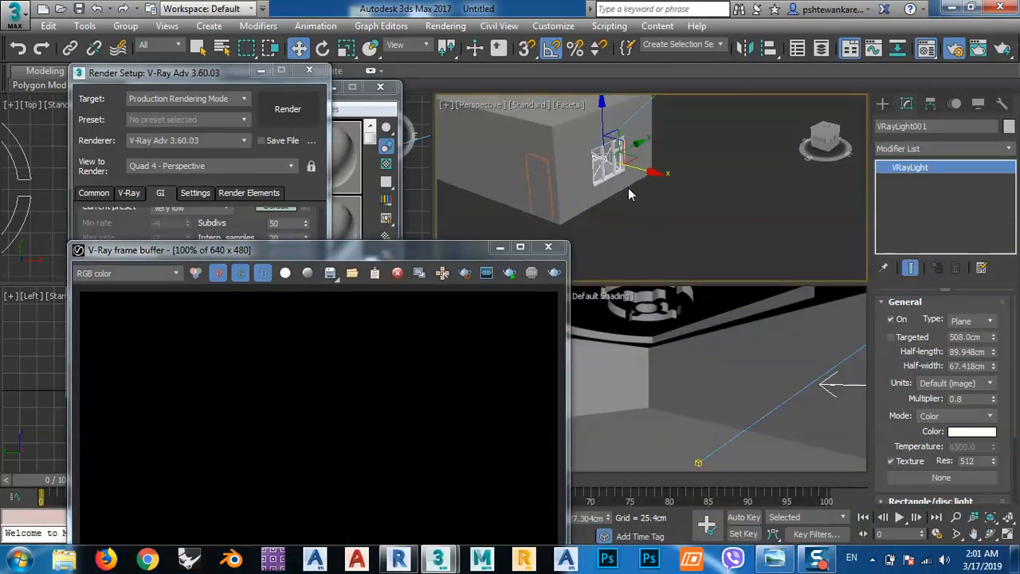
left_click_drag(427, 248, 303, 212)
Select the VRaySun in the Perspective view and set its intensity multiplier to 0.2.
scroll(693, 211, "down", 4)
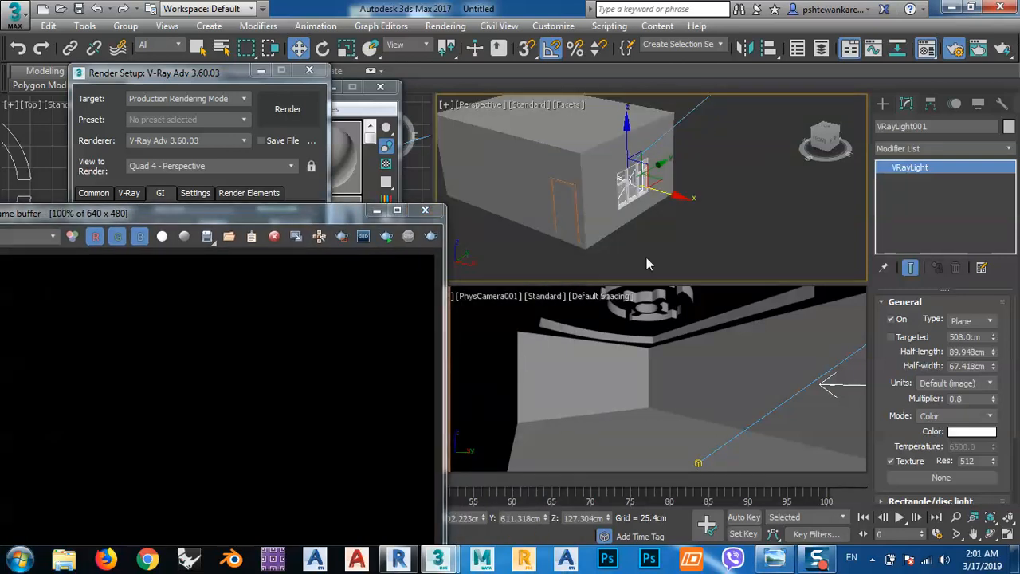
middle_click_drag(736, 203, 720, 231)
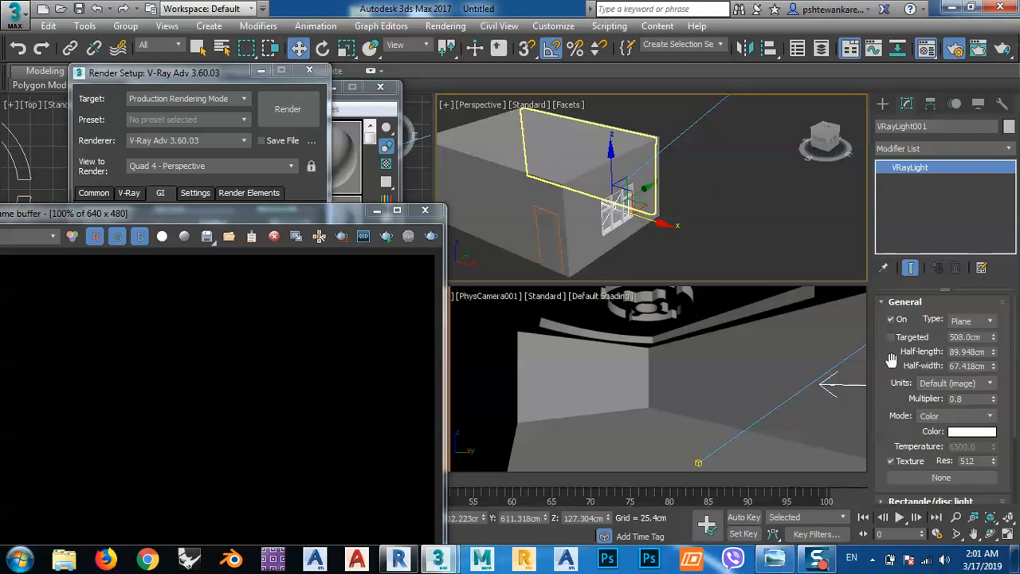
middle_click_drag(750, 173, 651, 259)
scroll(662, 226, "down", 5)
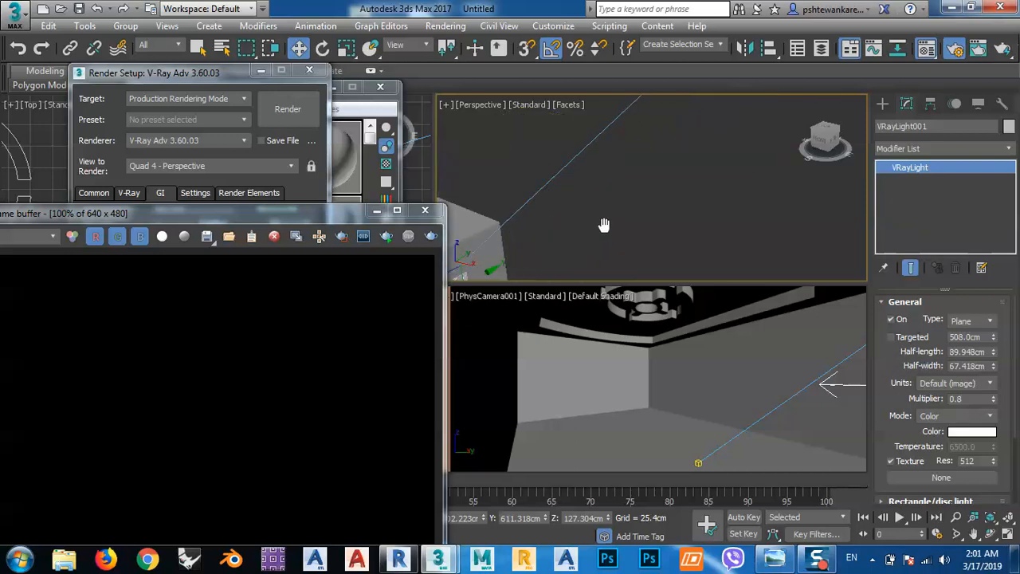
left_click(672, 133)
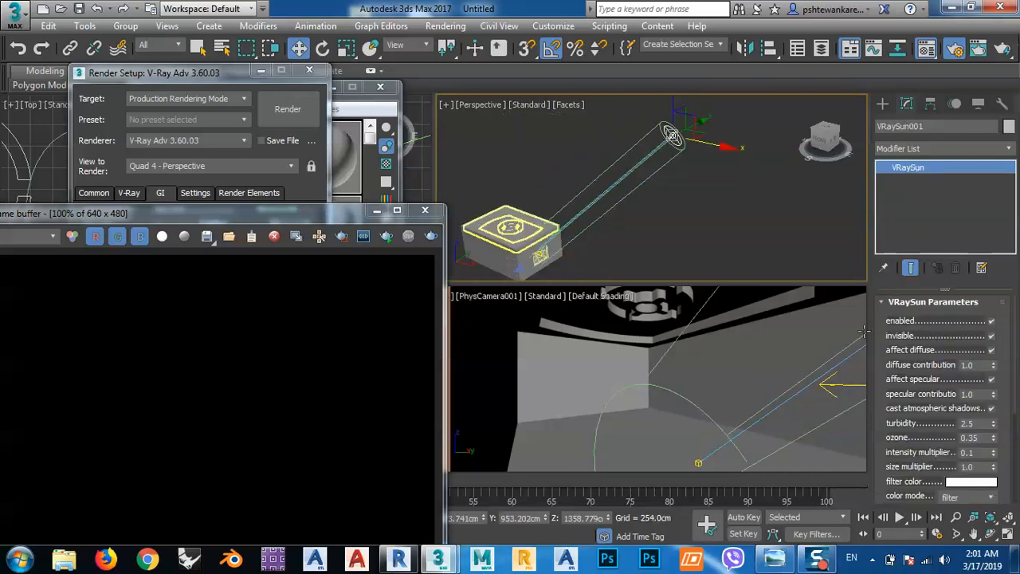
double_click(974, 452)
type(".")
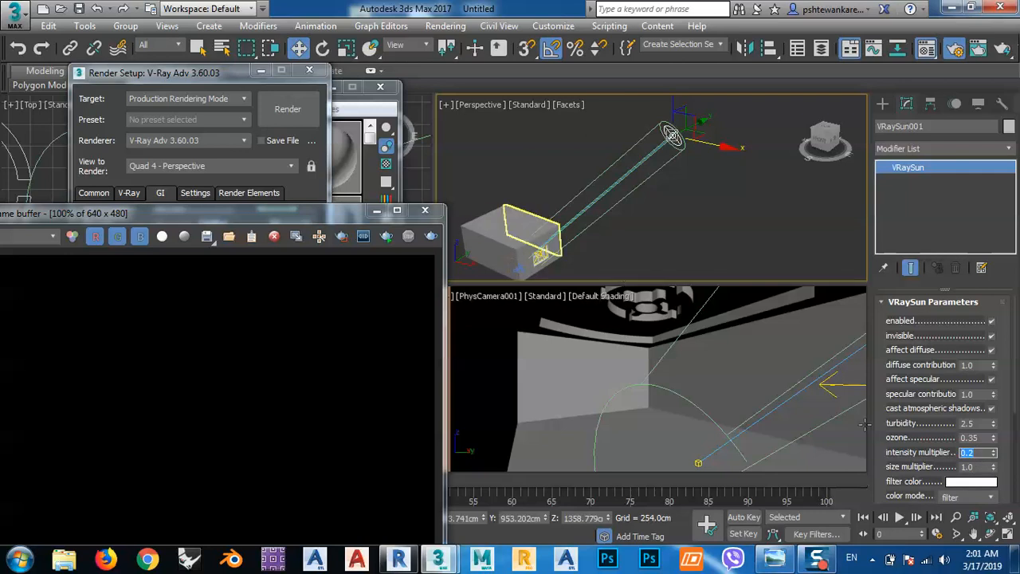
Try to select the window VRayLight, and uncover the Top view by moving the render setup aside and closing the material editor.
left_click(843, 385)
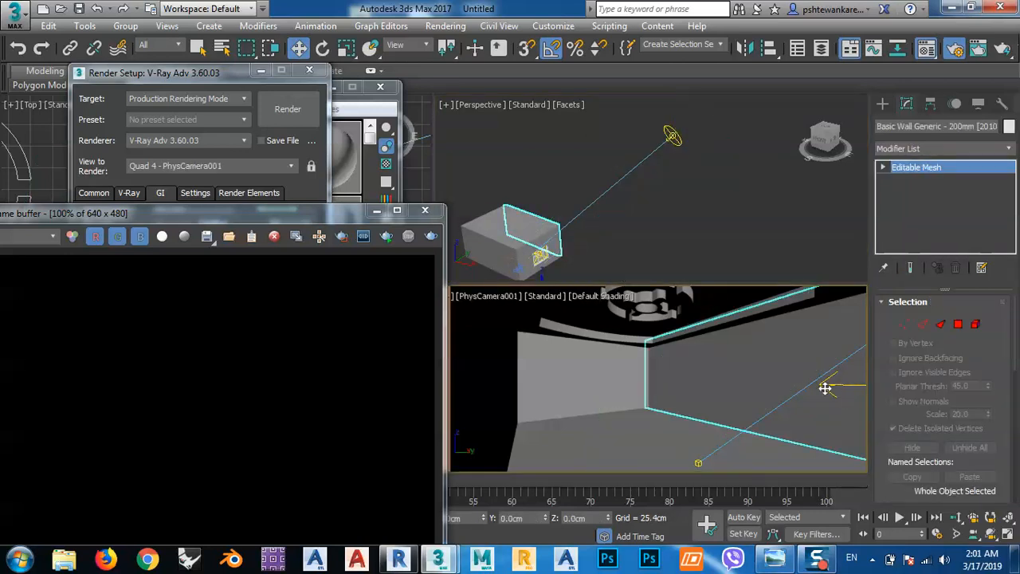
left_click(577, 215)
scroll(590, 199, "up", 10)
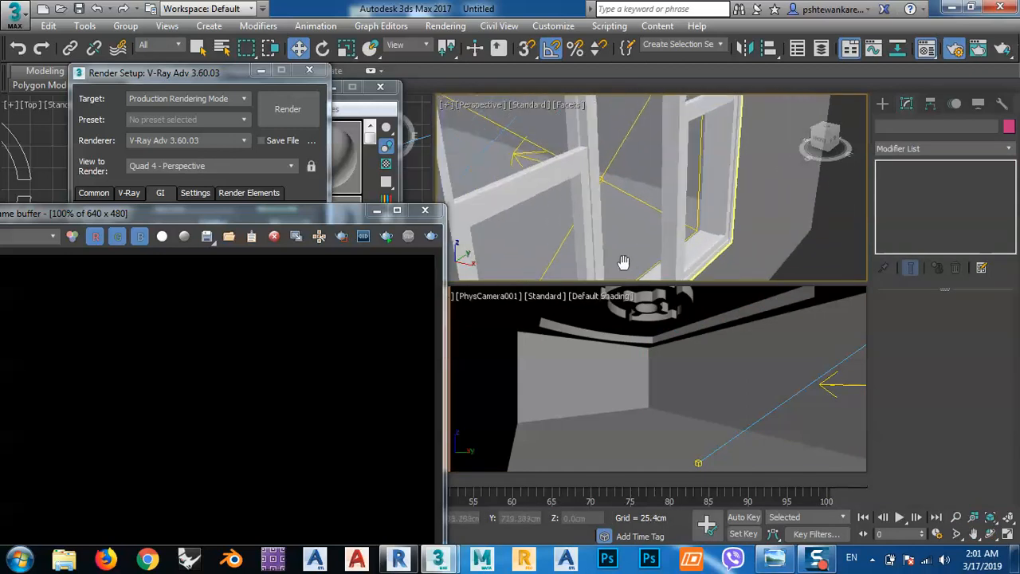
left_click(605, 181)
left_click(515, 156)
left_click(509, 154)
left_click_drag(188, 77, 698, 172)
left_click(380, 87)
Select the window VRayLight in the Top view and set its multiplier to 5.
middle_click(289, 141)
scroll(192, 186, "up", 3)
scroll(192, 189, "up", 3)
left_click(243, 180)
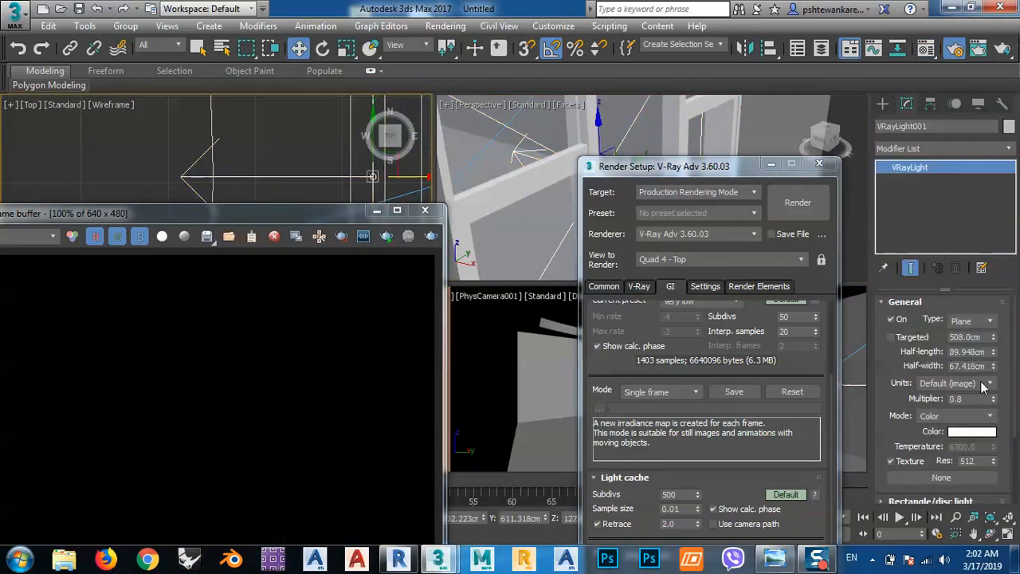
double_click(973, 401)
type("5")
key("Return")
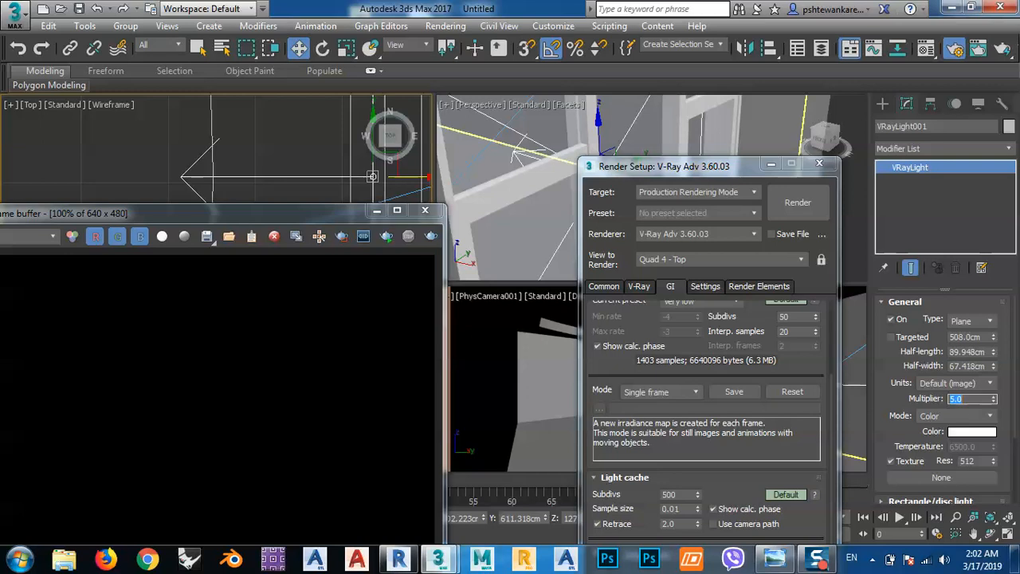
Make PhysCamera001 the view to render, and enable Lights and disable Displacement in the V-Ray global switches.
left_click_drag(717, 165, 323, 121)
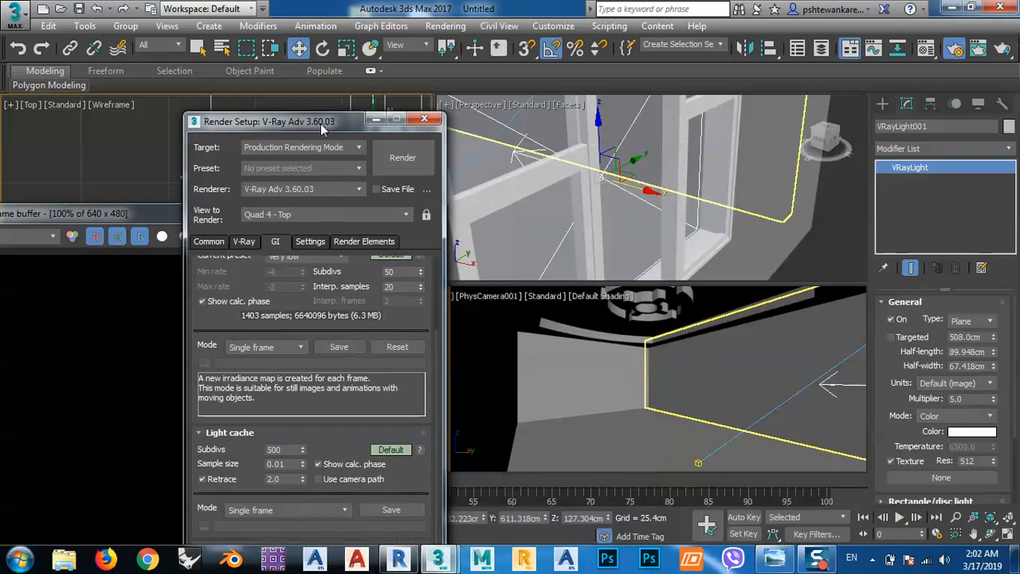
left_click(619, 381)
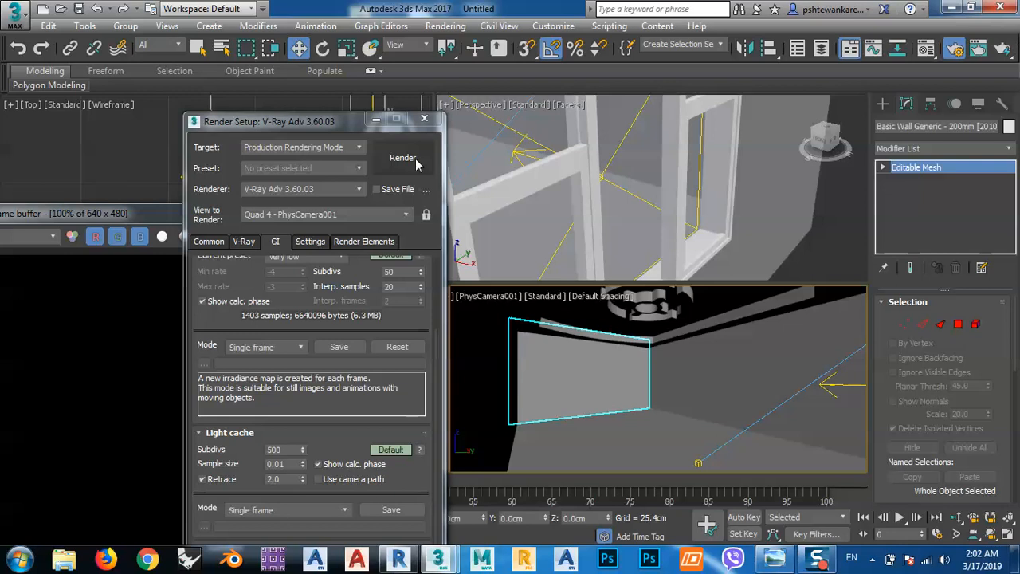
scroll(242, 282, "up", 3)
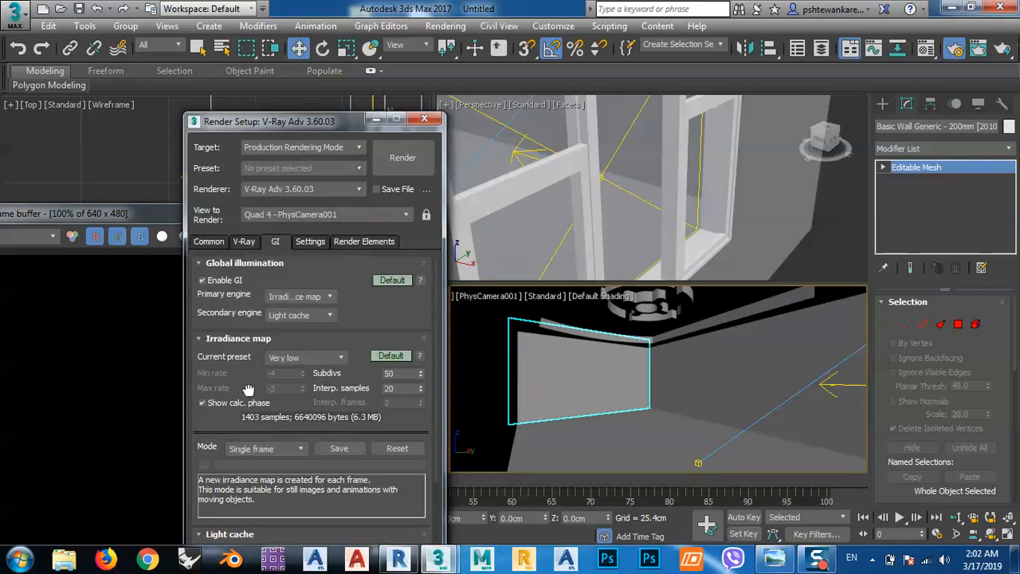
left_click(241, 241)
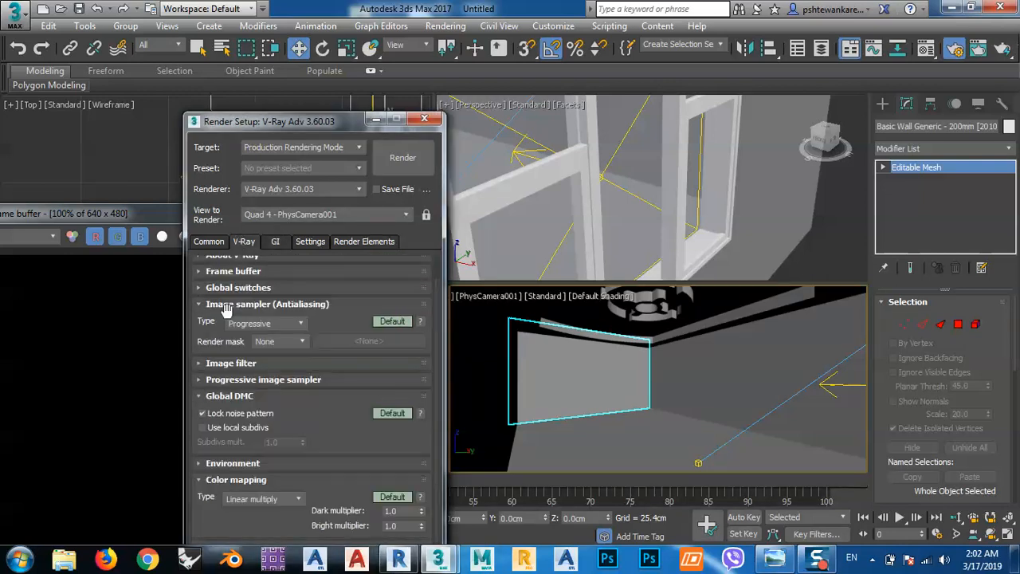
left_click(220, 290)
left_click(202, 334)
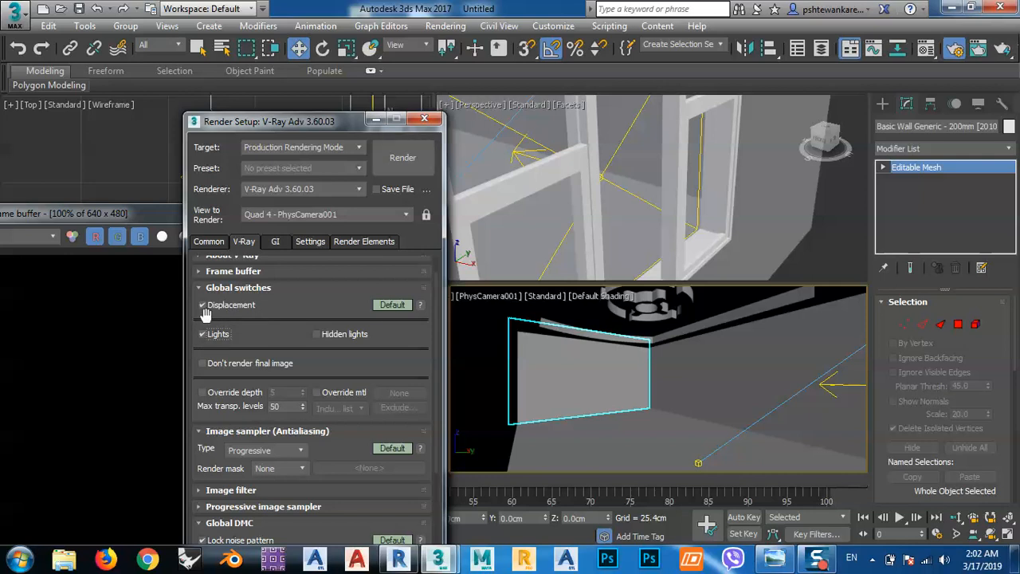
left_click(218, 309)
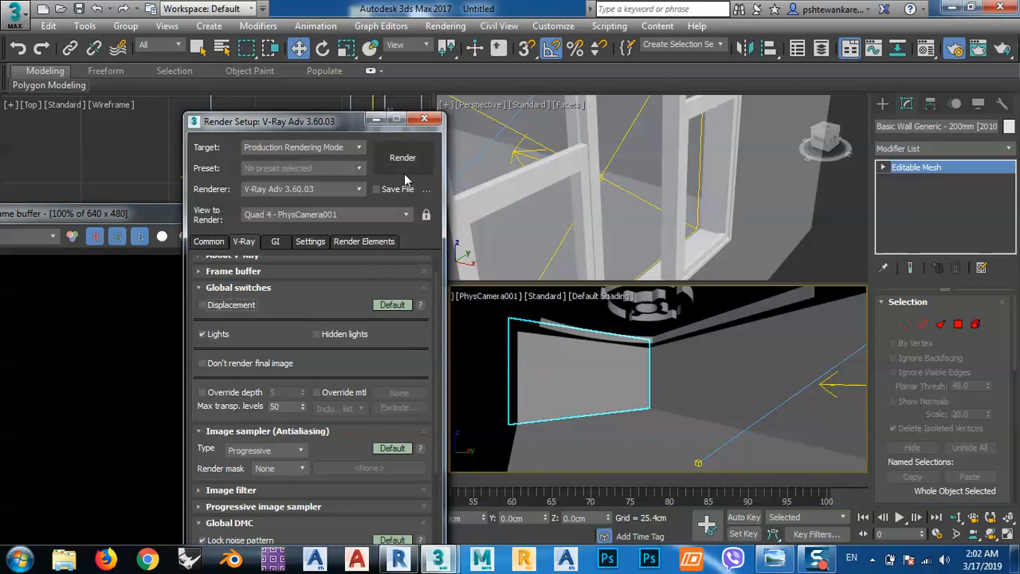
Start rendering the PhysCamera001 view, bring the frame buffer into full view, and stop the render.
left_click(401, 163)
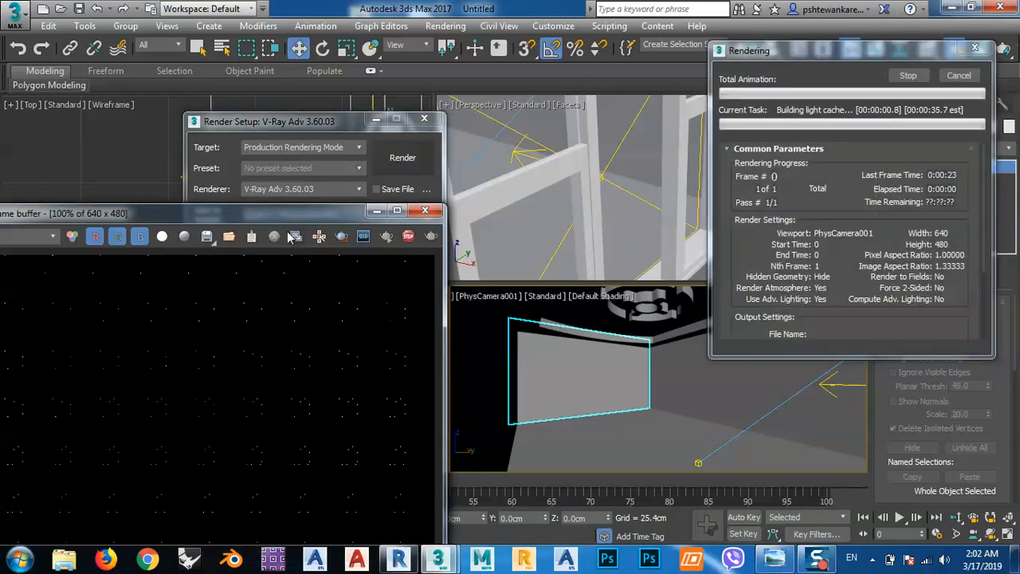
left_click_drag(250, 220, 472, 71)
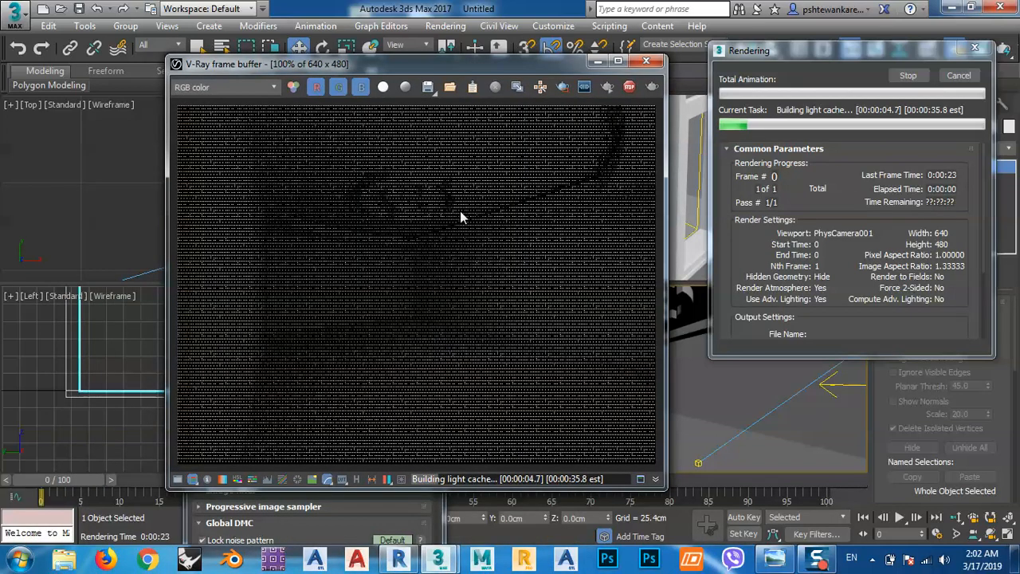
left_click(910, 77)
Move the render windows off the Top view, reselect the window VRayLight and set its multiplier to 0.8.
left_click_drag(545, 63, 229, 265)
left_click_drag(323, 125, 446, 228)
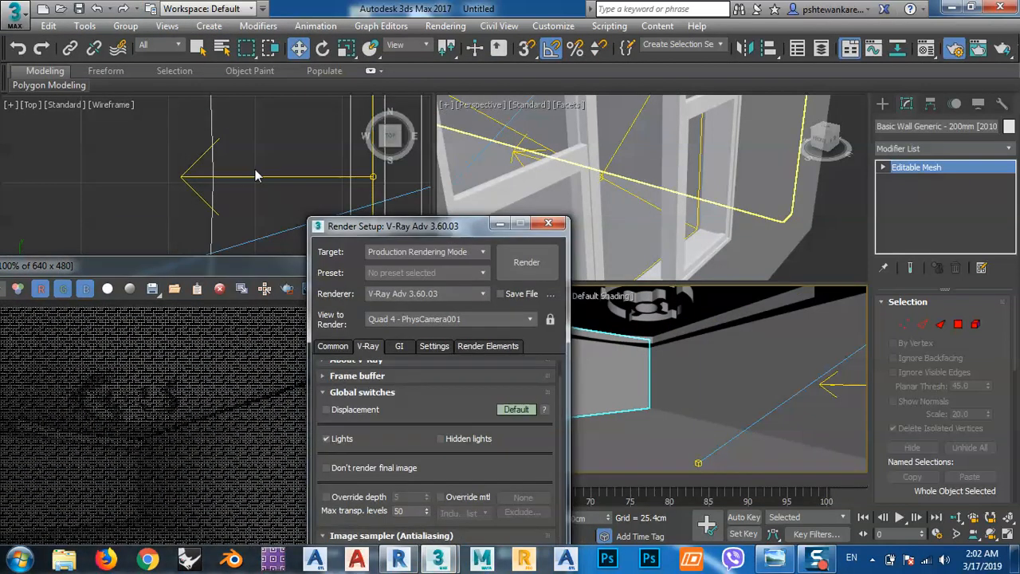
left_click(257, 175)
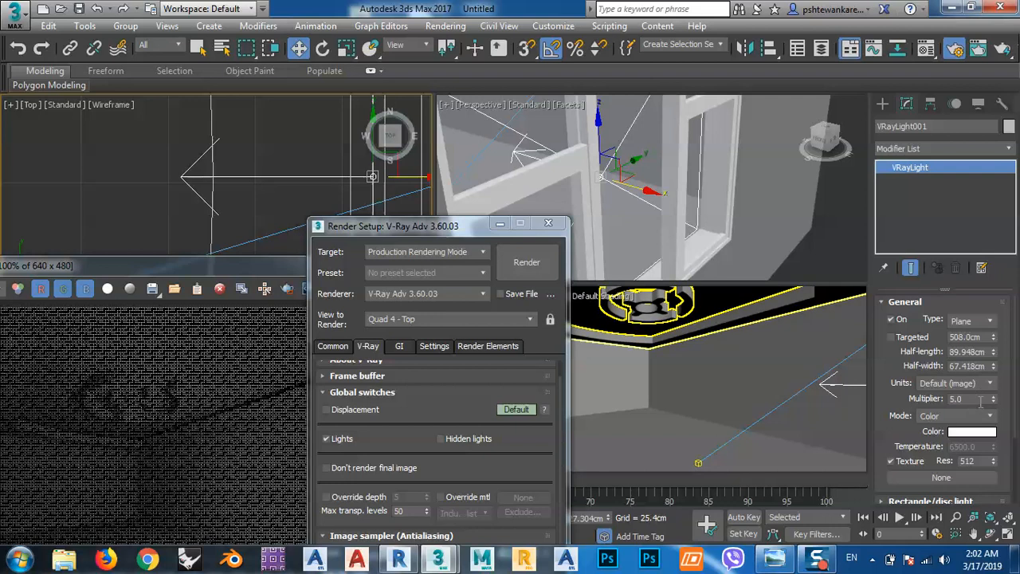
type(".8")
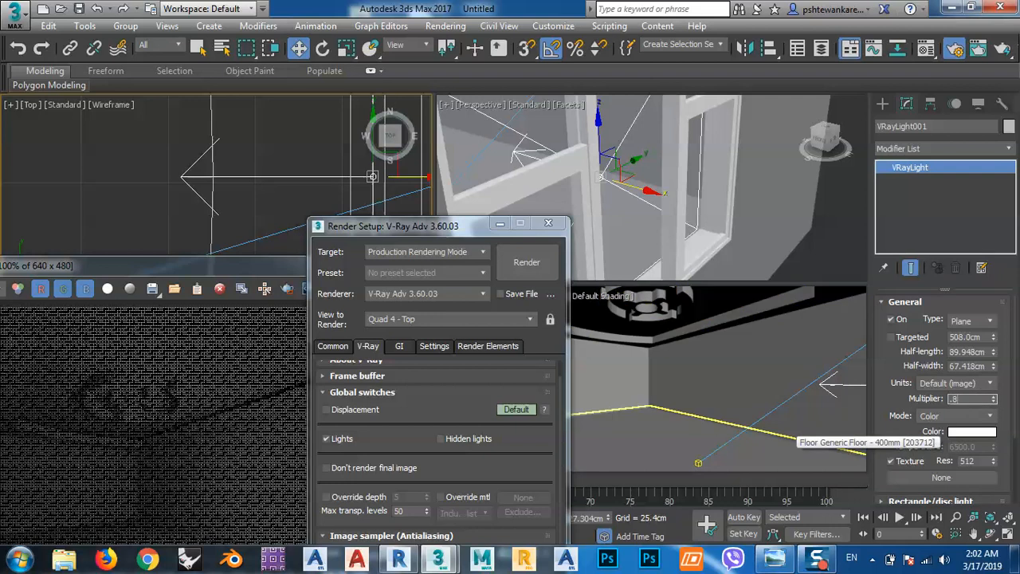
Review the window VRayLight's options and render the PhysCamera001 view again with the frame buffer fully visible.
left_click_drag(886, 368, 870, 243)
left_click(904, 415)
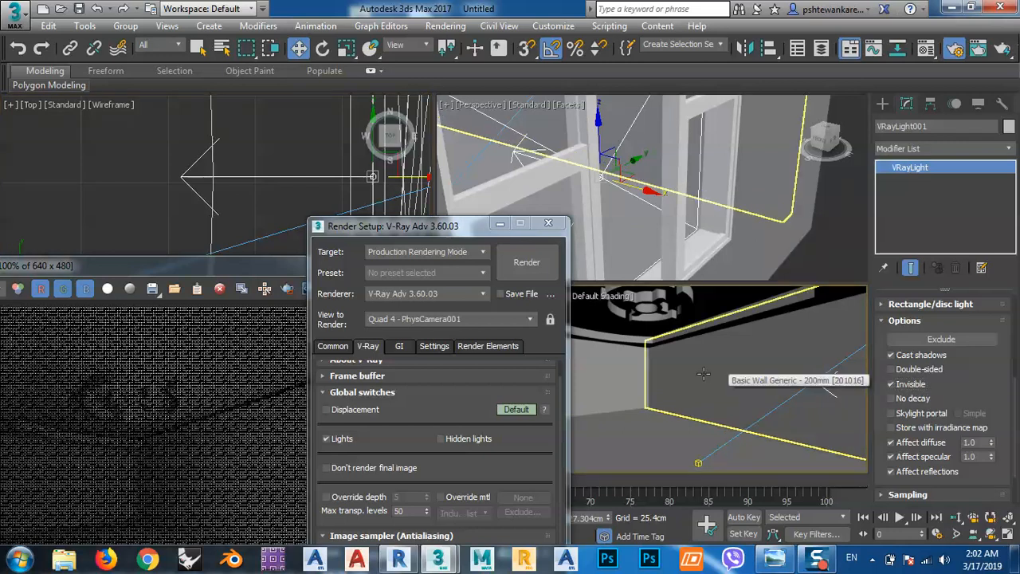
left_click(518, 267)
left_click_drag(196, 264, 386, 22)
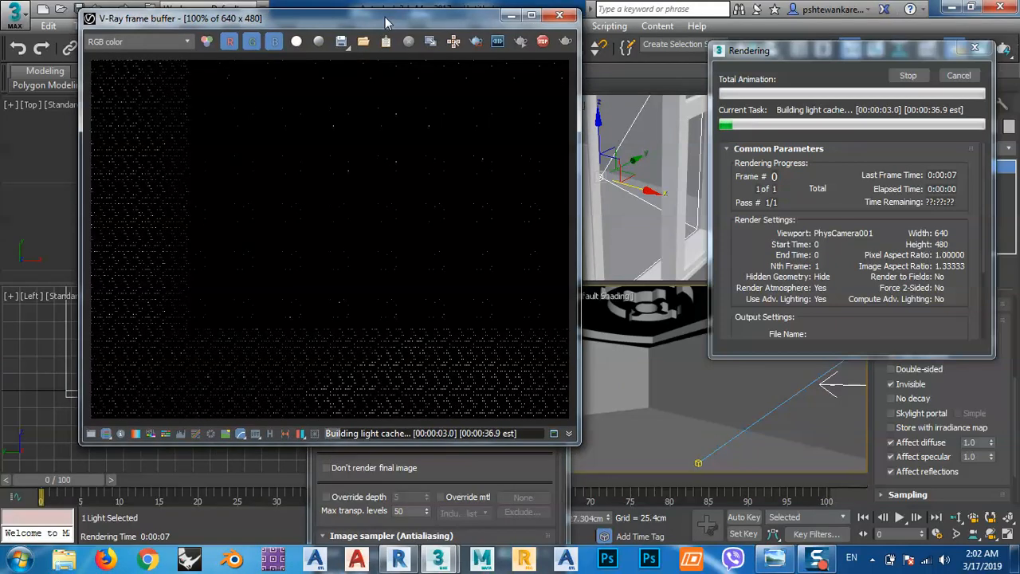
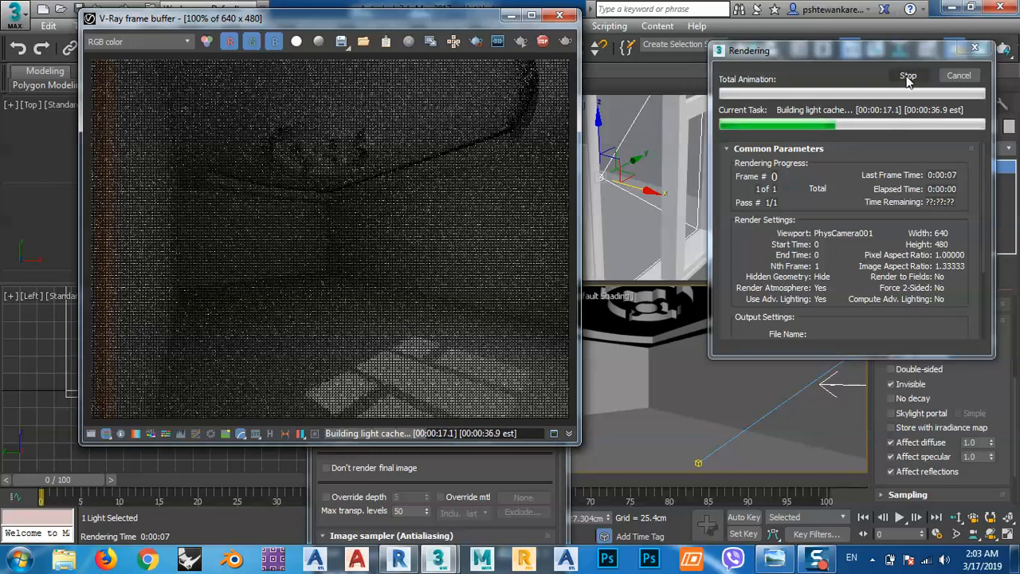
Stop the current render, close the frame buffer and clear the render windows off the viewports.
left_click(907, 77)
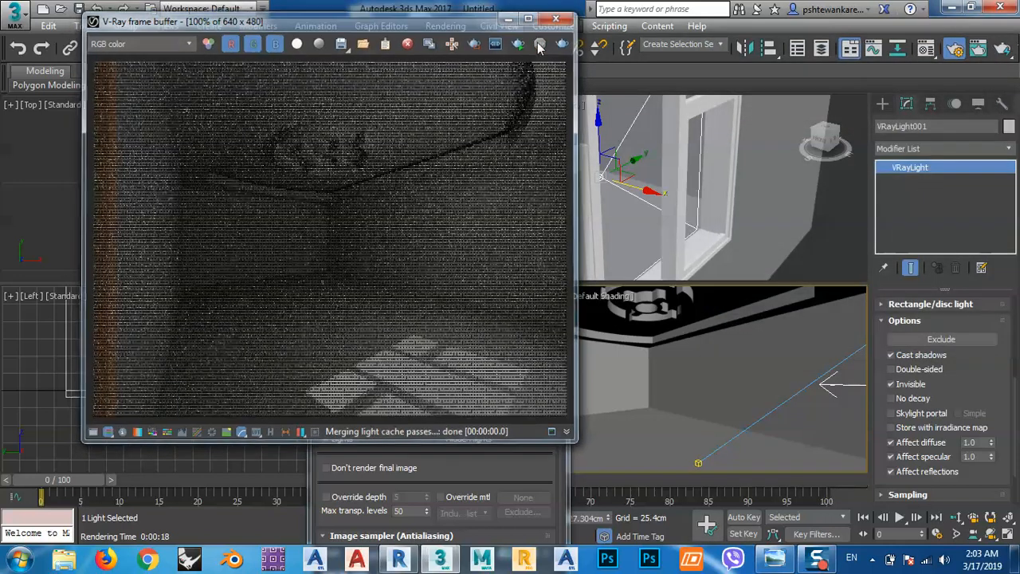
left_click(559, 15)
left_click_drag(435, 230, 323, 141)
left_click(422, 126)
left_click(619, 389)
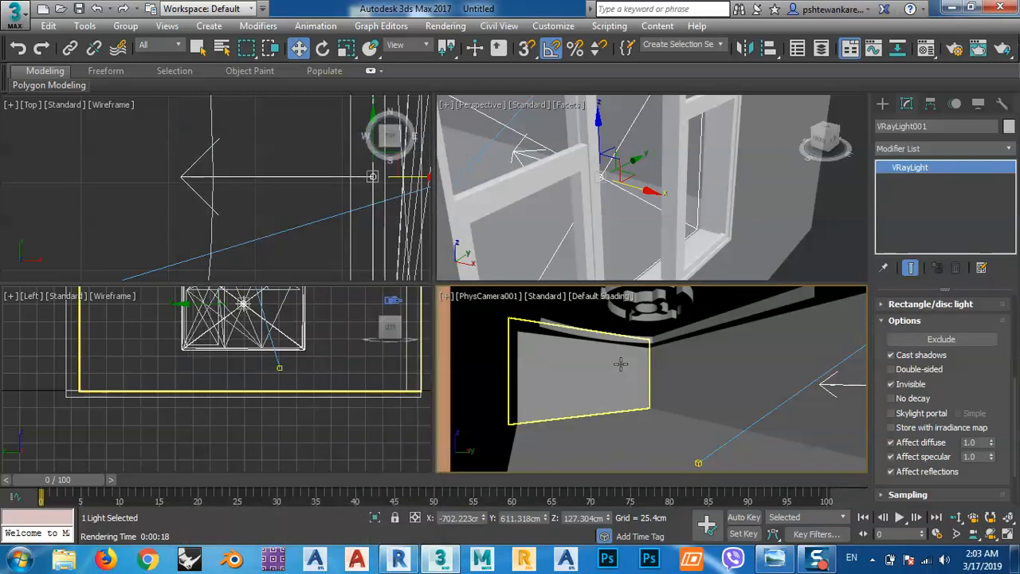
Bring up the Material Editor, select the 02 - Default sample slot and open the choice of material type for it.
key("m")
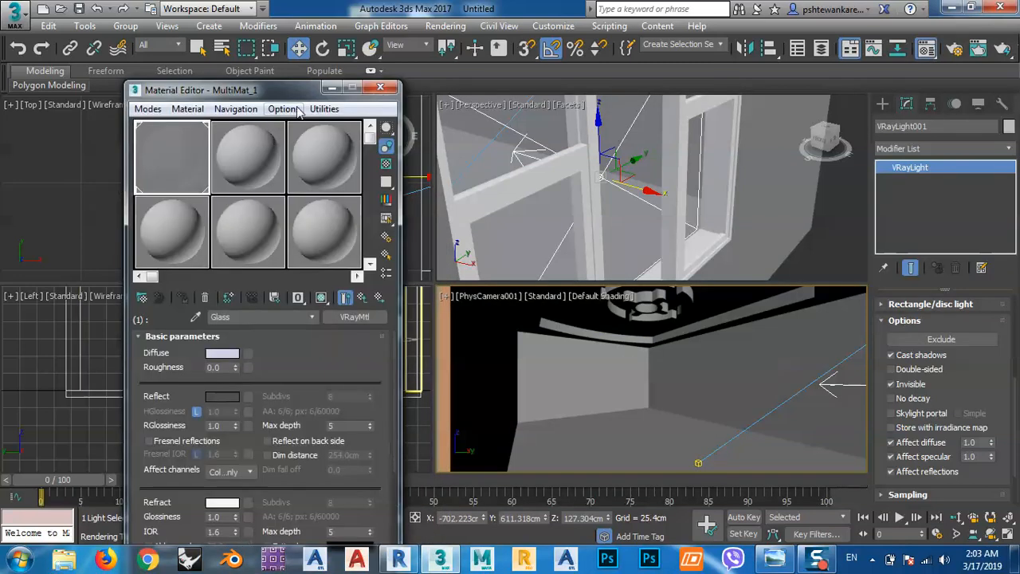
left_click_drag(277, 91, 198, 50)
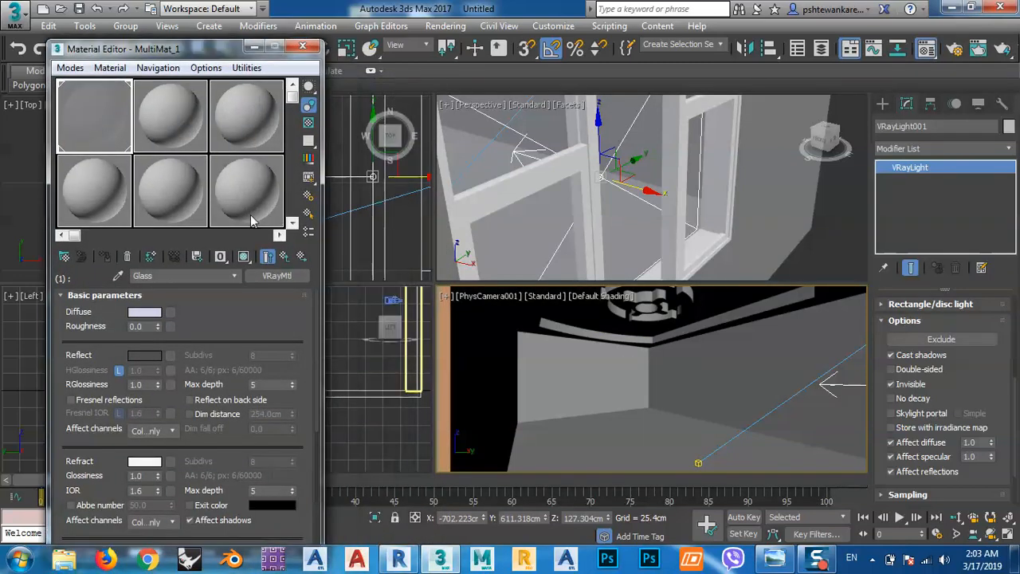
left_click(285, 259)
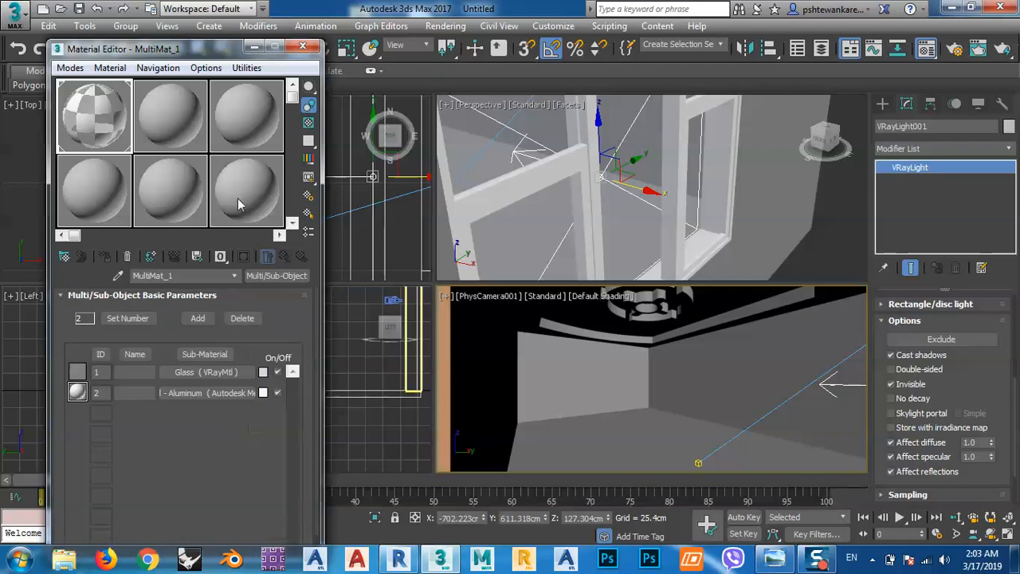
left_click(174, 115)
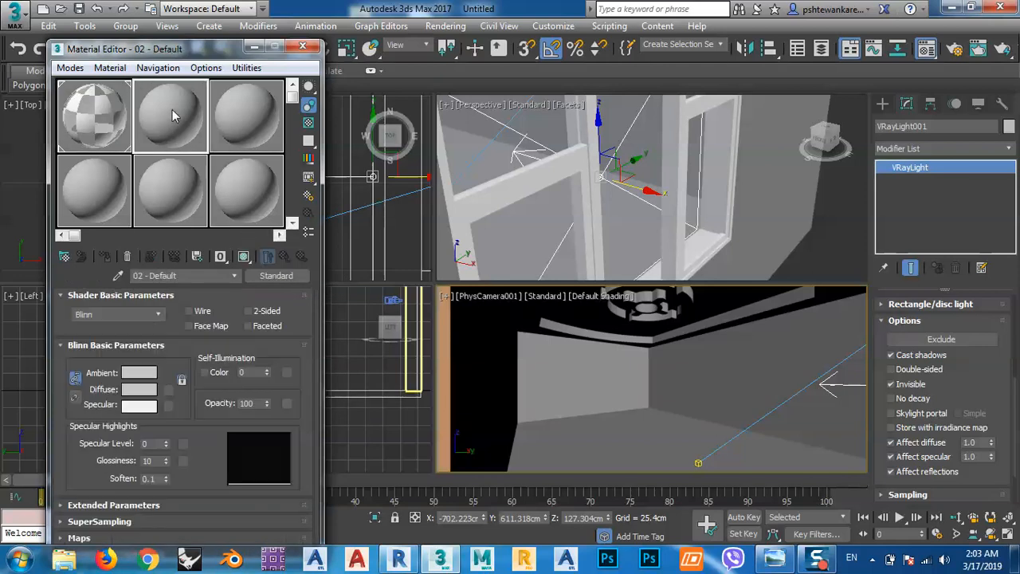
left_click(276, 276)
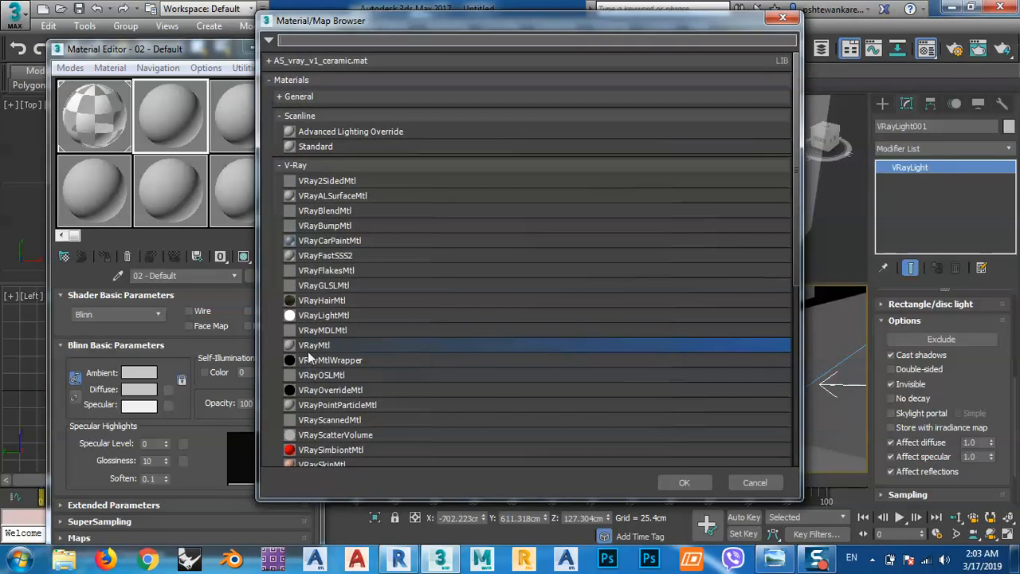
Expand the AS_vray_v1_ceramic.mat library and display its materials as large icons.
left_click(287, 61)
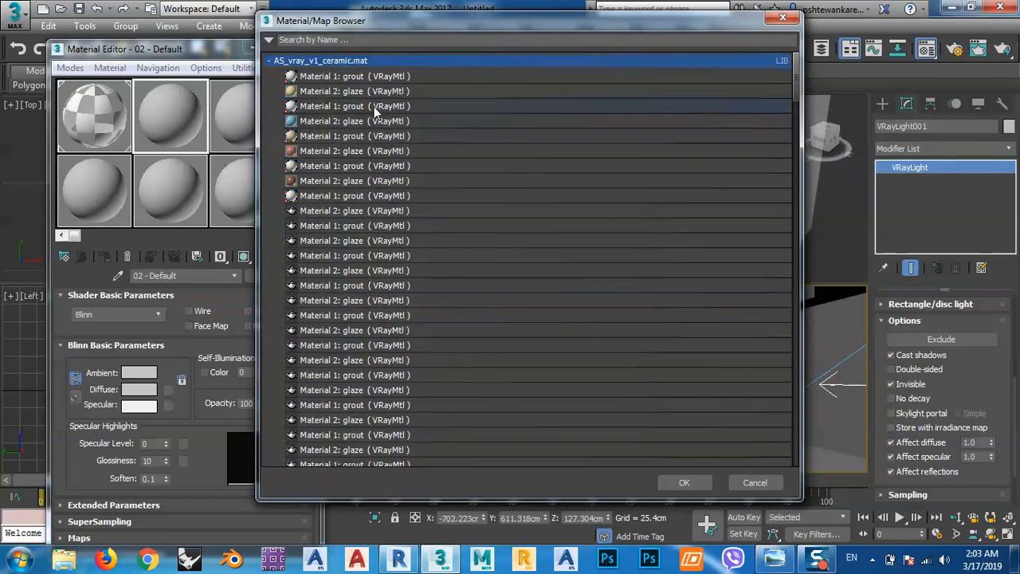
right_click(271, 68)
mouse_move(383, 99)
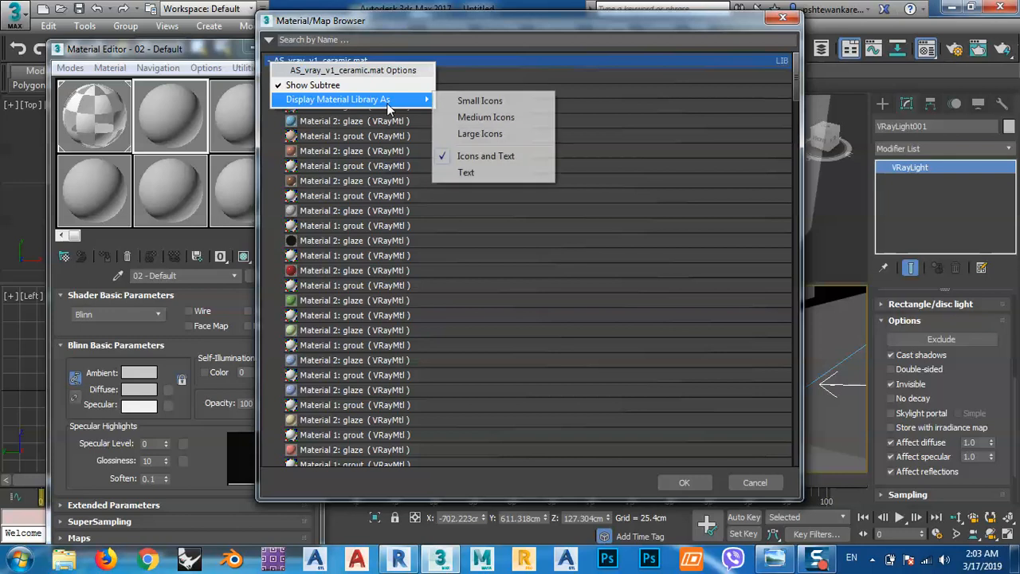
left_click(499, 135)
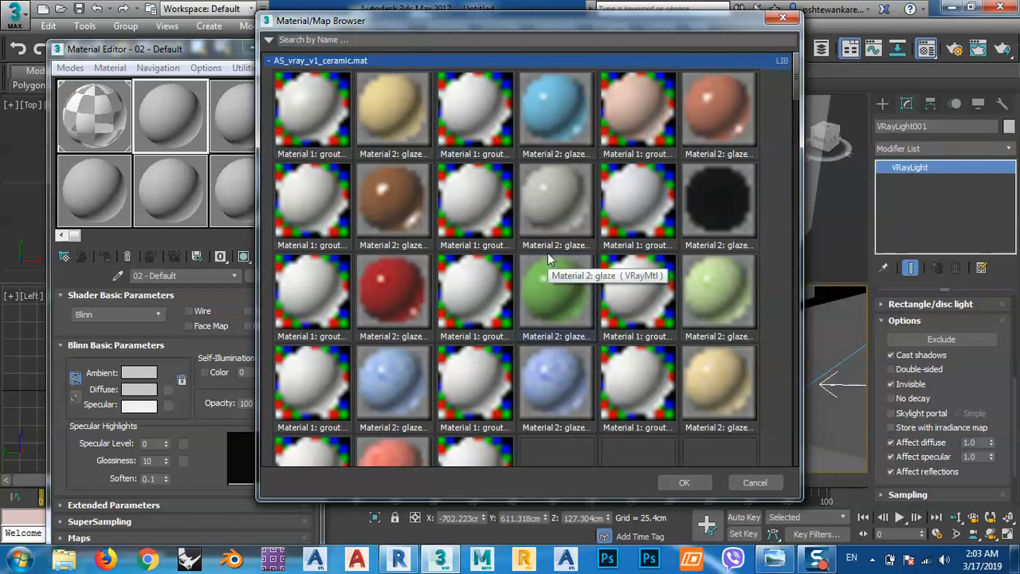
scroll(334, 132, "down", 1)
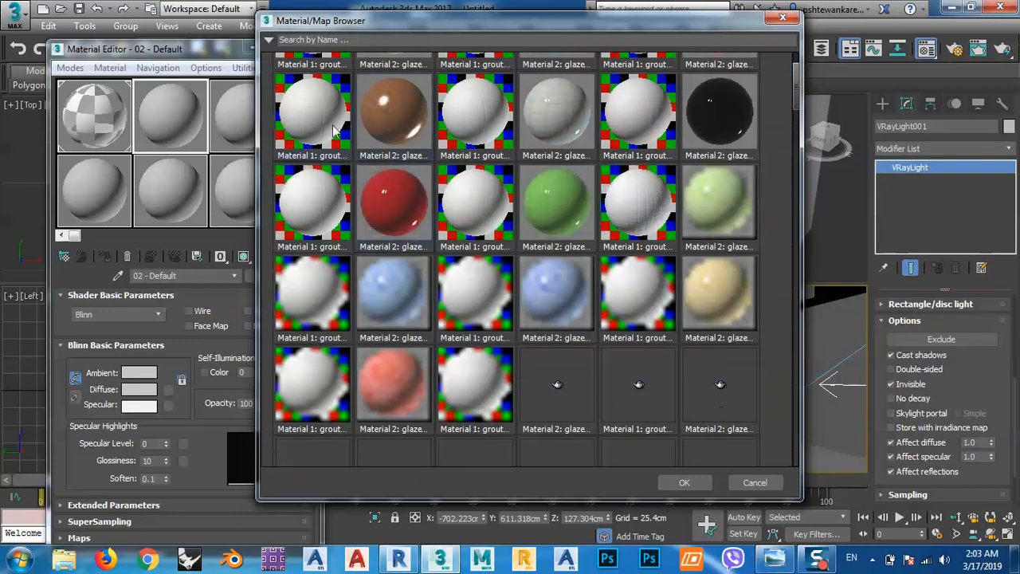
scroll(335, 131, "up", 1)
left_click(277, 62)
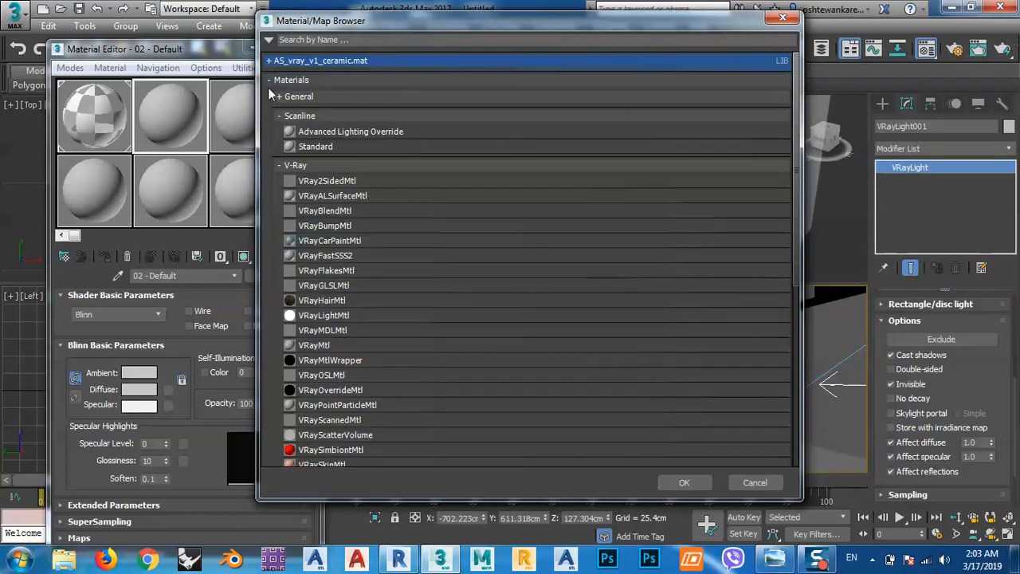
Collapse the Materials group and examine the grout and glaze materials in the AS_vray_v1_ceramic.mat library.
left_click(269, 80)
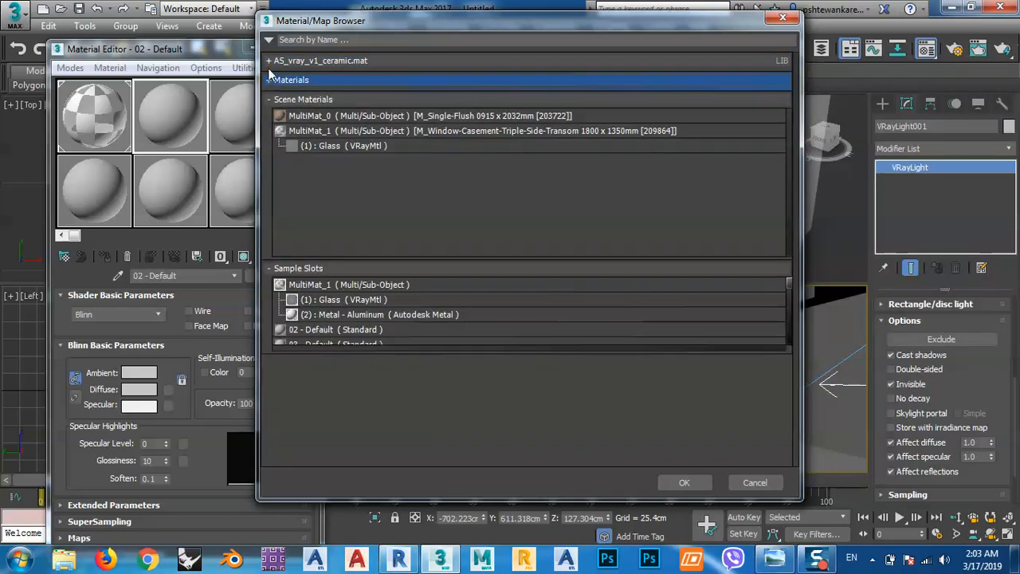
left_click(268, 63)
scroll(526, 259, "down", 4)
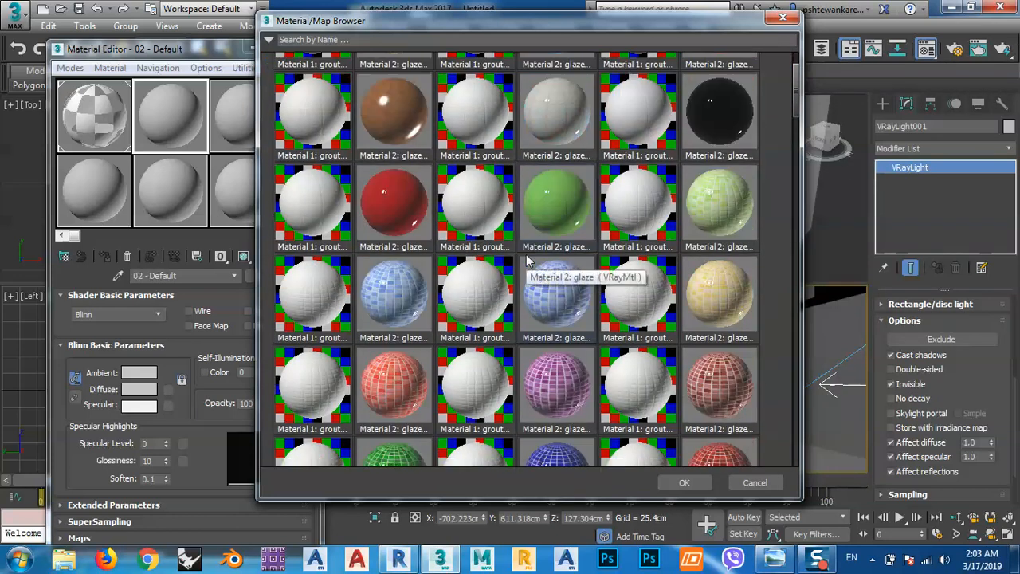
scroll(526, 259, "down", 1)
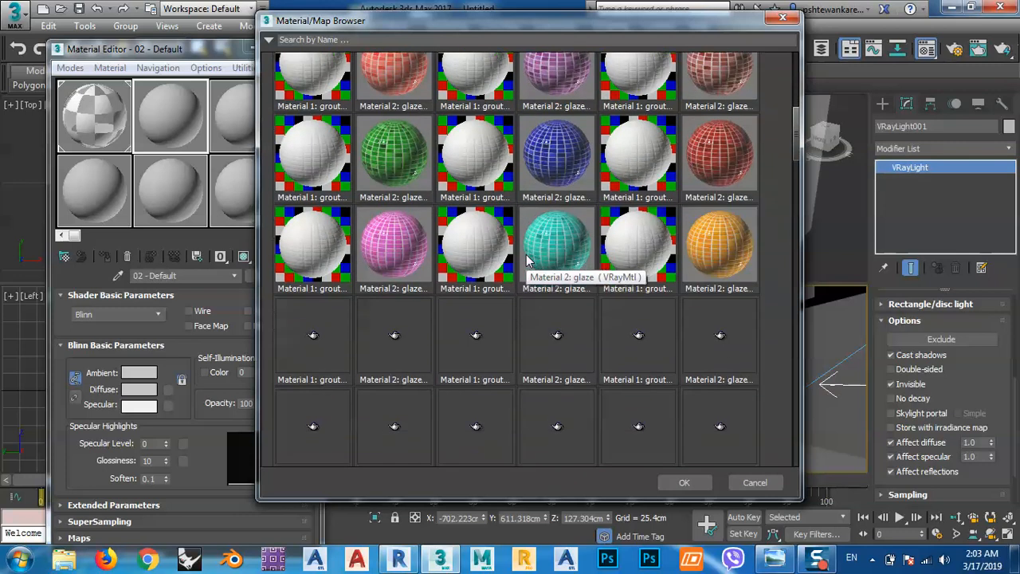
scroll(526, 260, "down", 2)
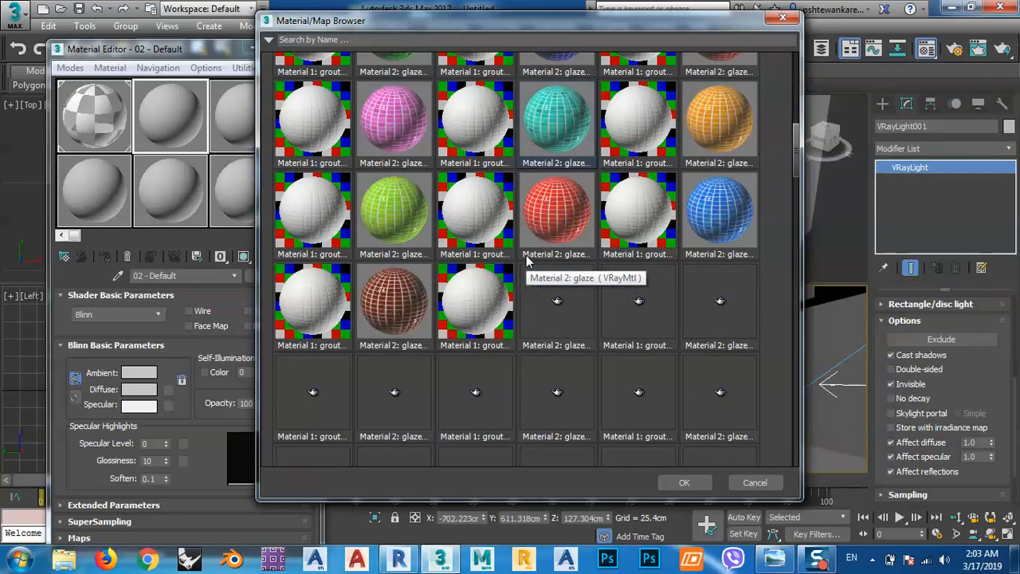
scroll(526, 260, "down", 1)
scroll(525, 260, "down", 3)
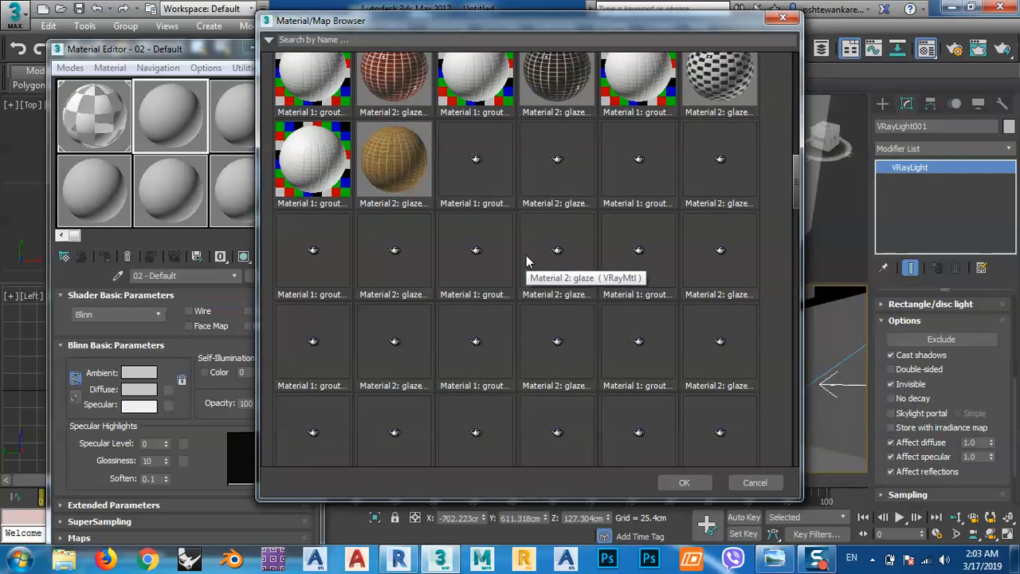
scroll(526, 261, "down", 1)
scroll(492, 241, "up", 10)
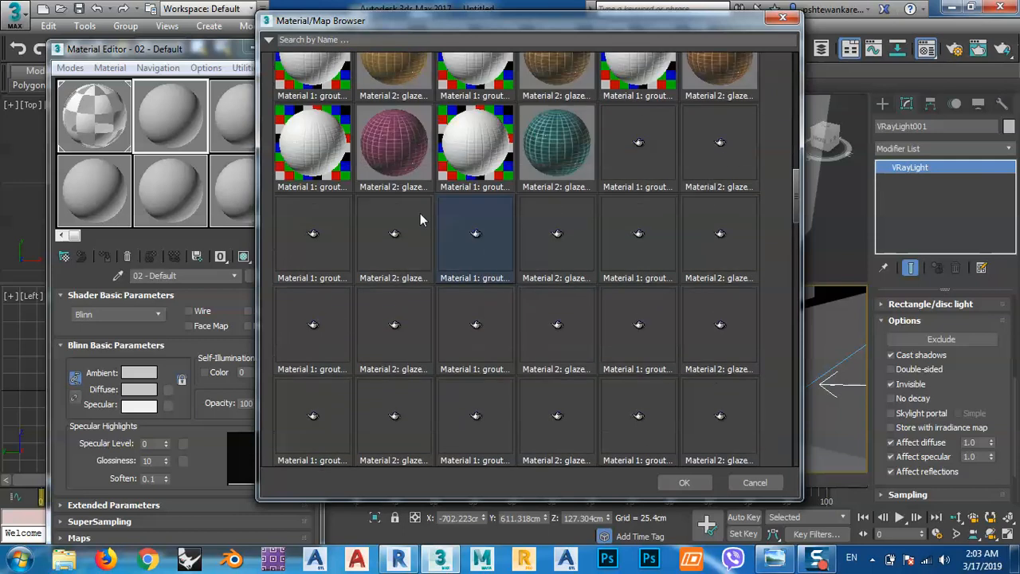
scroll(590, 202, "up", 10)
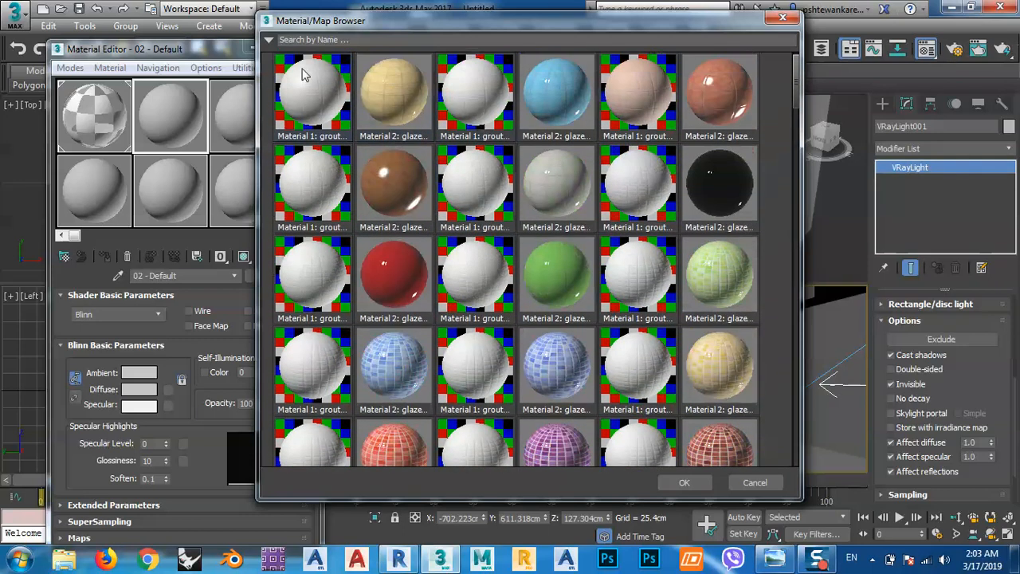
Start opening another material library and browse to the Autodesk 3ds Max 2017 folder in Program Files on drive C.
right_click(272, 64)
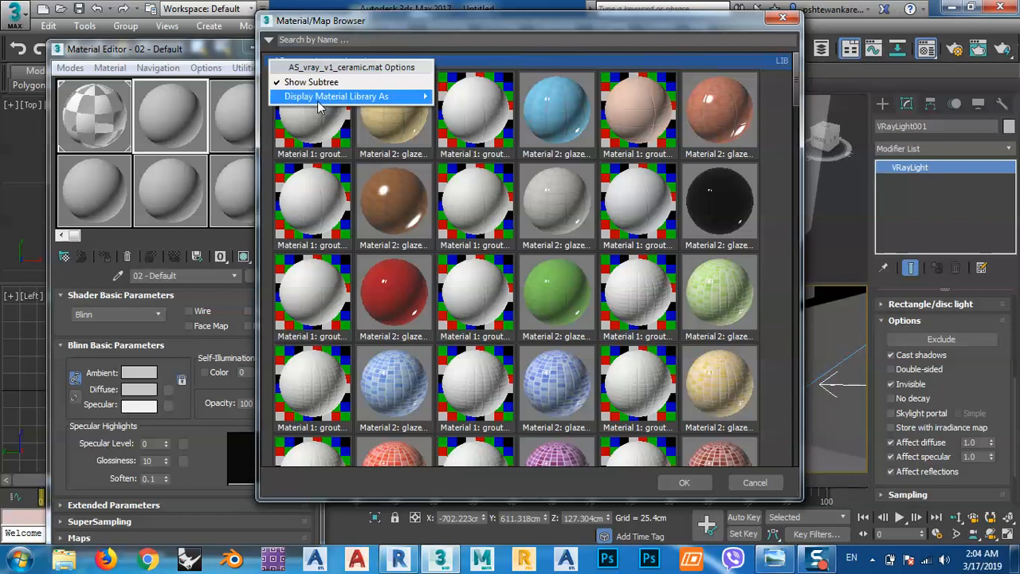
mouse_move(317, 102)
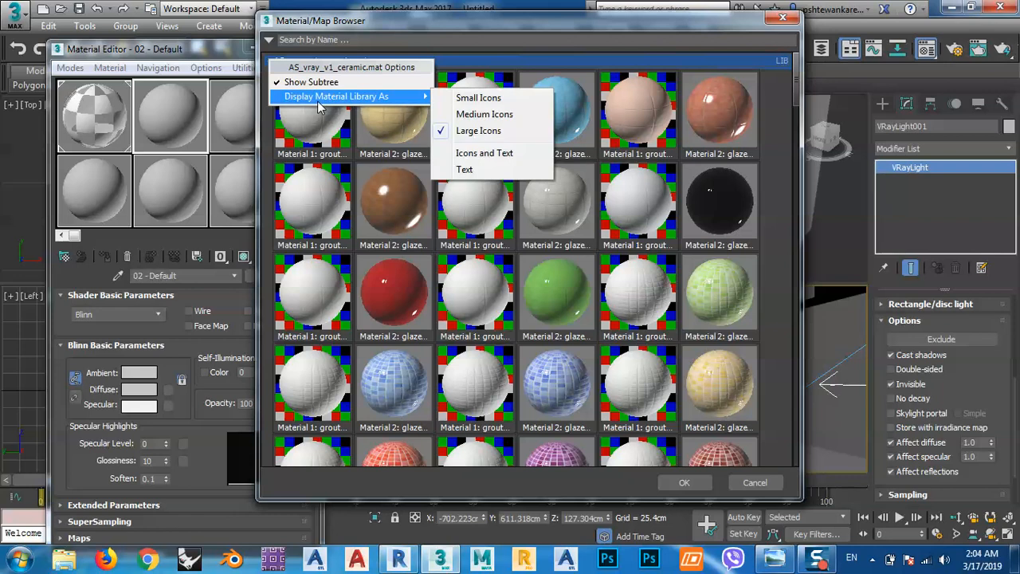
left_click(270, 40)
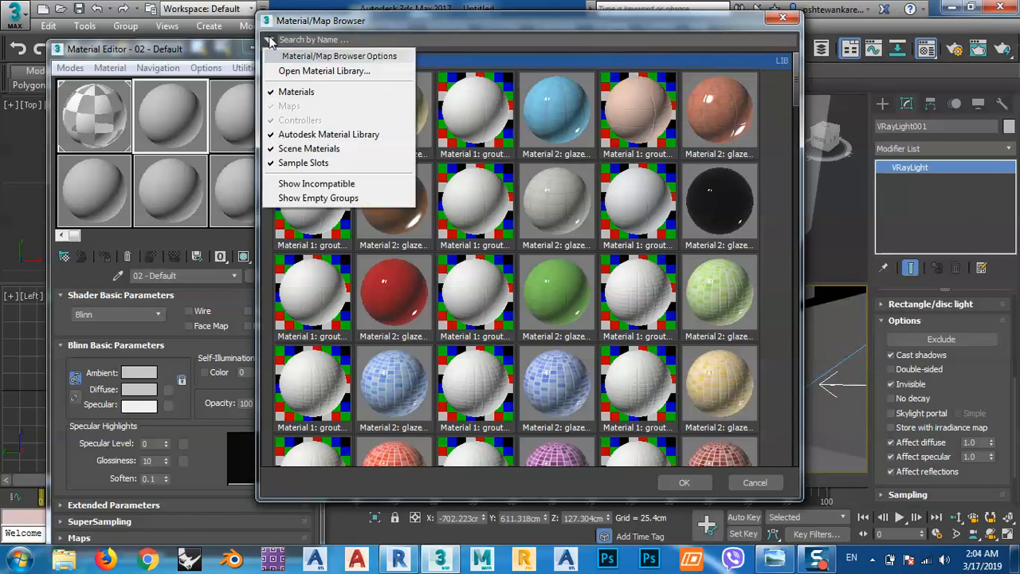
left_click(295, 72)
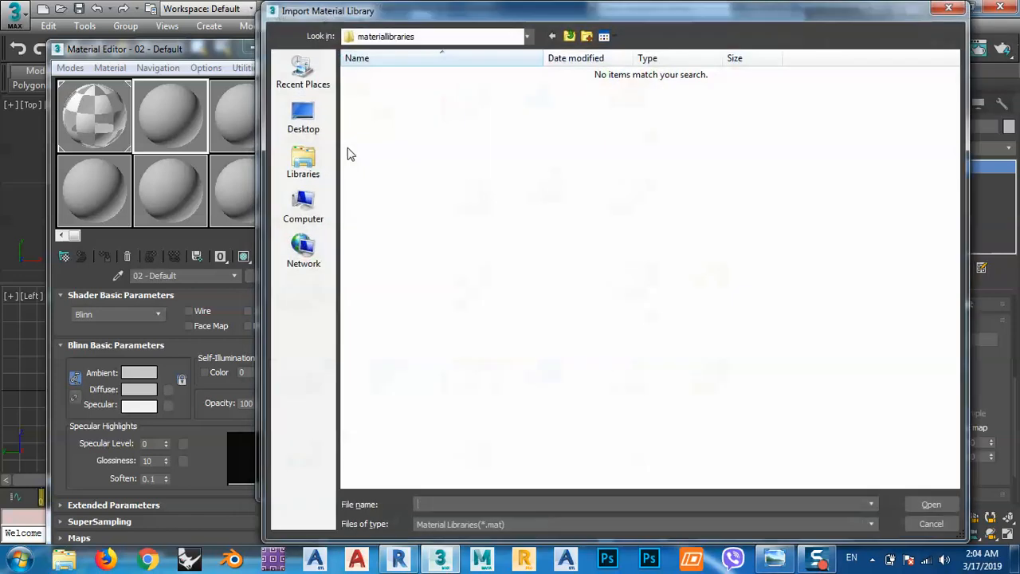
left_click(303, 206)
double_click(480, 94)
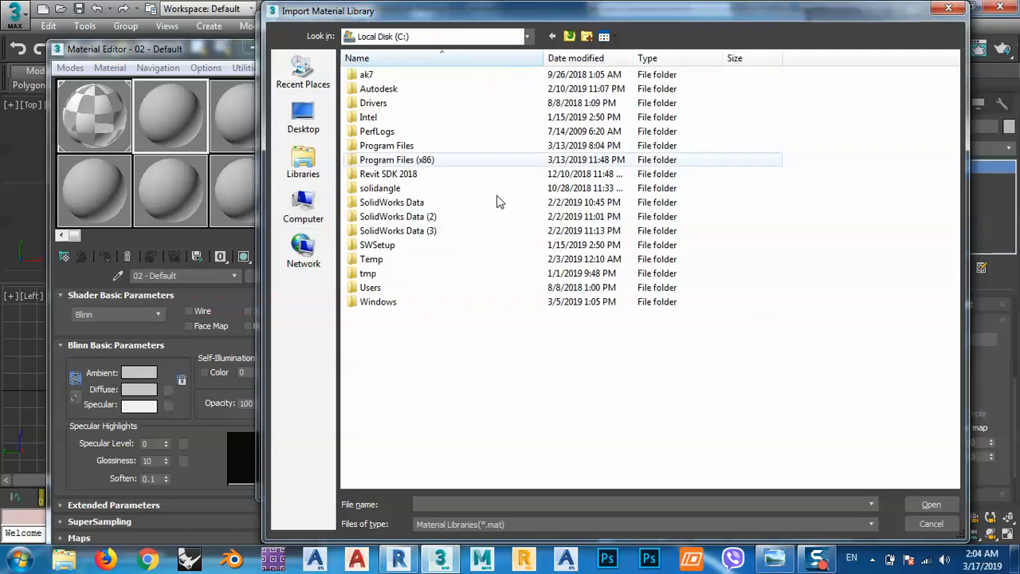
double_click(386, 146)
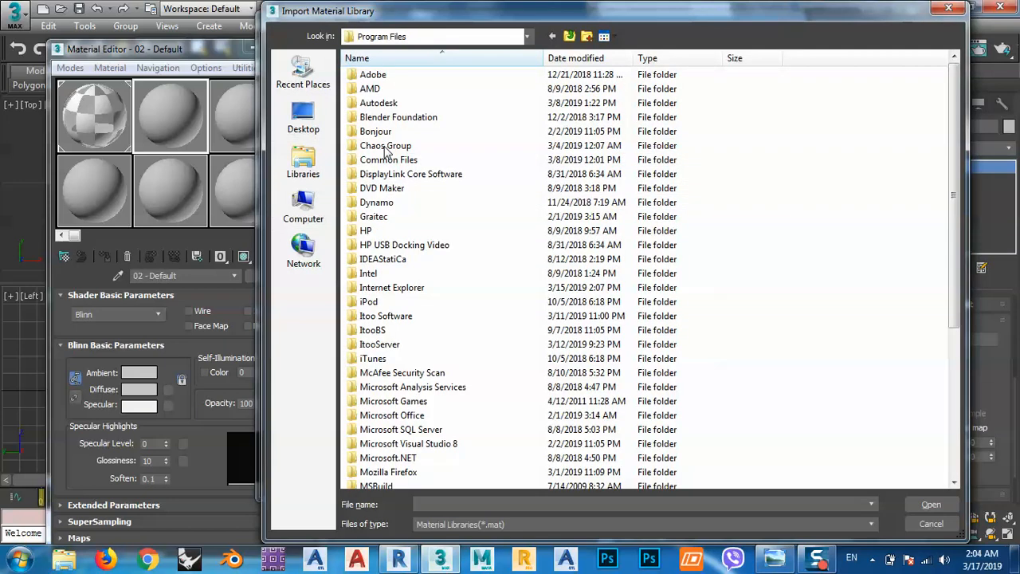
double_click(381, 103)
left_click(390, 75)
double_click(390, 74)
Load the AS_vray_v1_wall material library from the Archshaders folder inside matlibs.
scroll(408, 255, "down", 12)
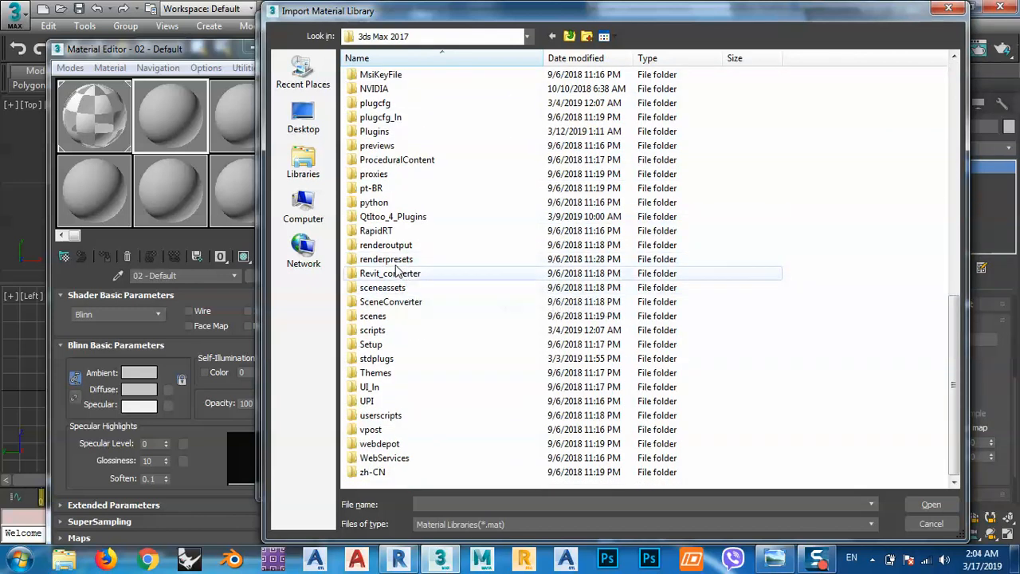
left_click(391, 273)
scroll(390, 311, "up", 2)
double_click(385, 132)
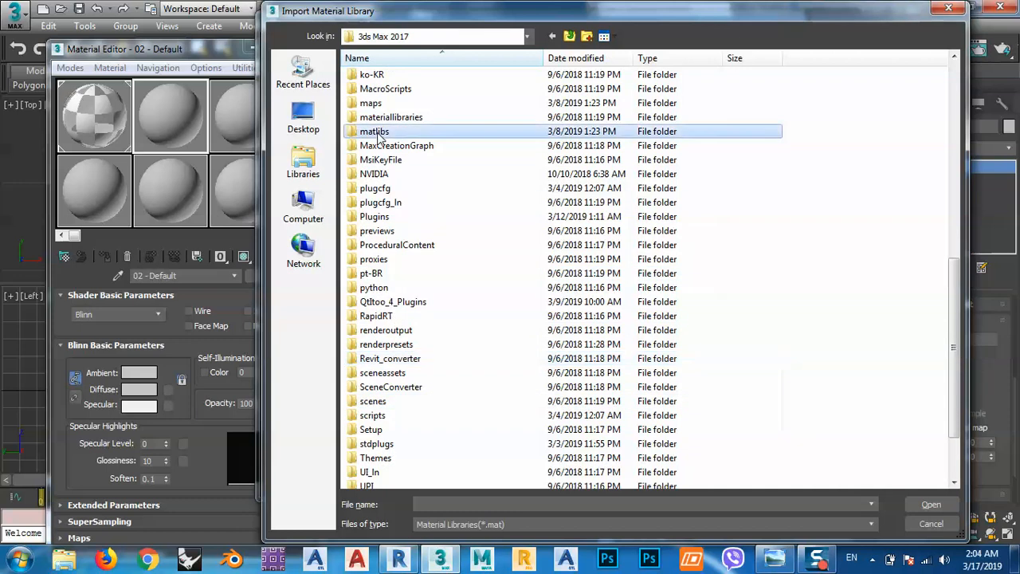
double_click(380, 77)
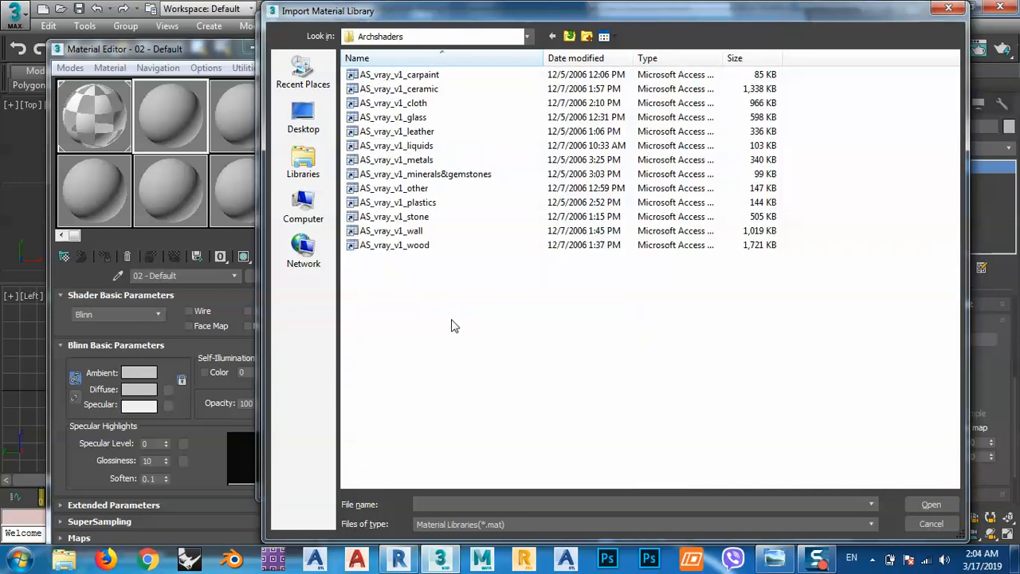
left_click(413, 232)
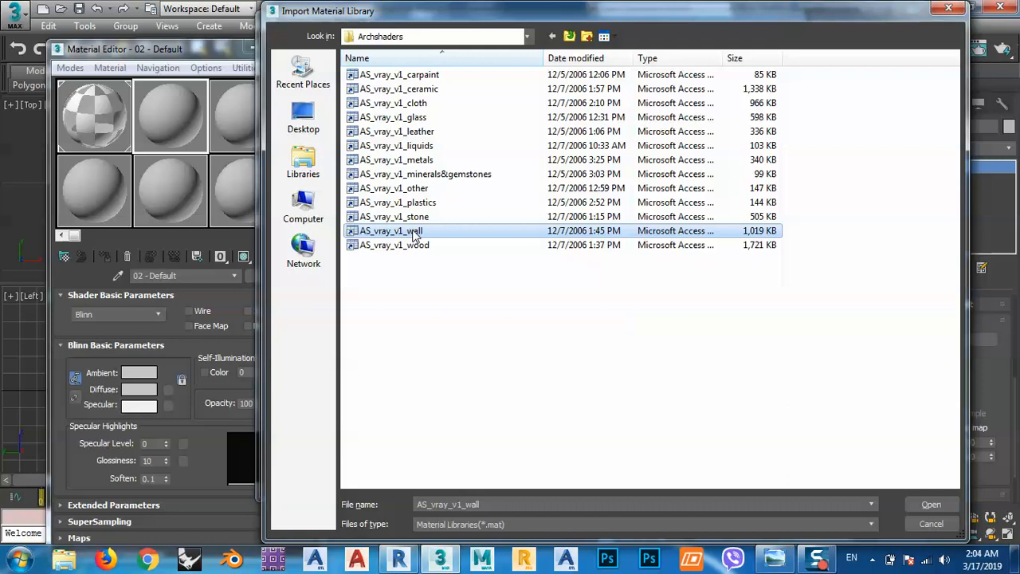
double_click(413, 232)
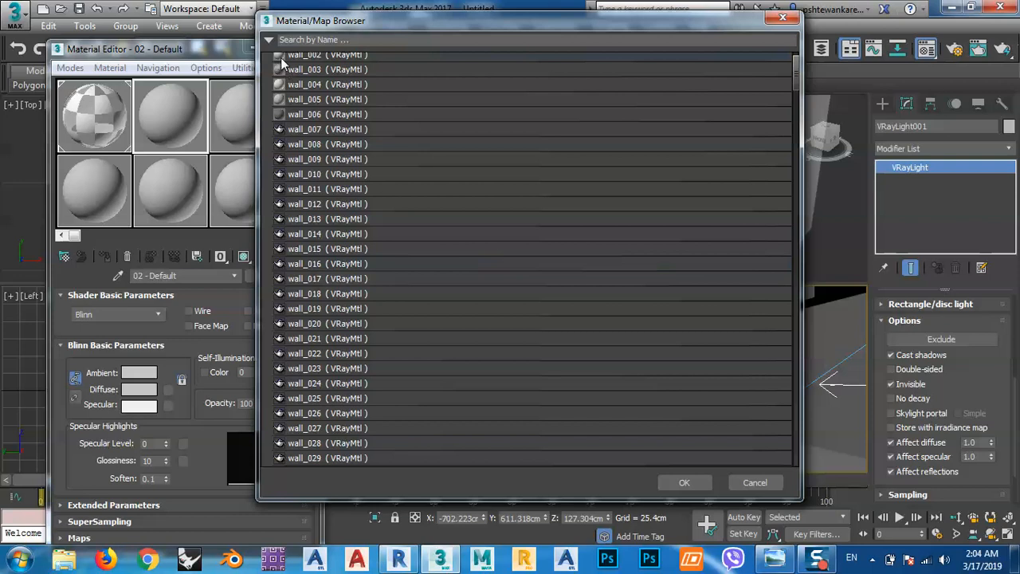
Display the AS_vray_v1_wall.mat library as large icons and look through its wall materials.
scroll(460, 202, "up", 1)
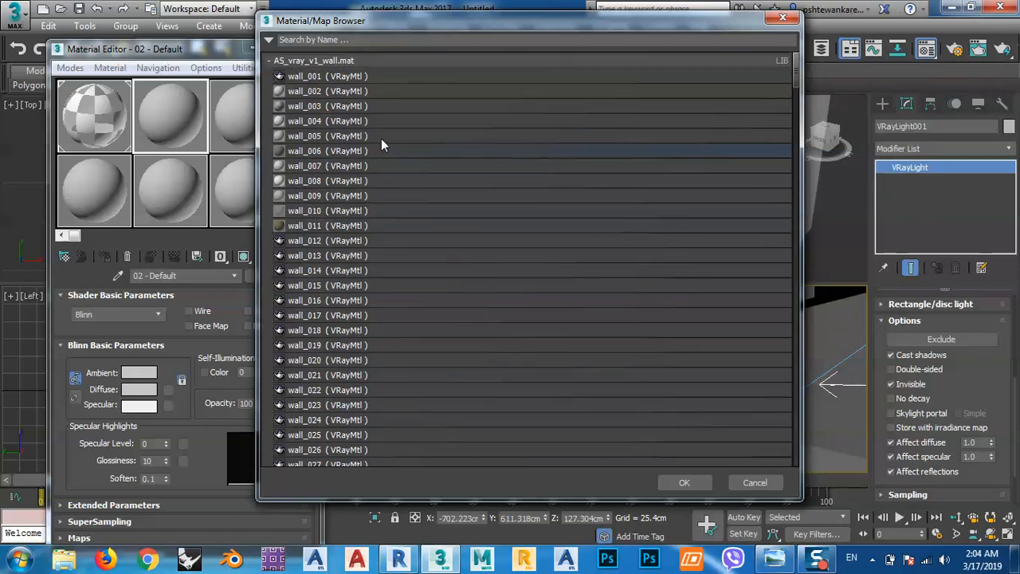
right_click(271, 61)
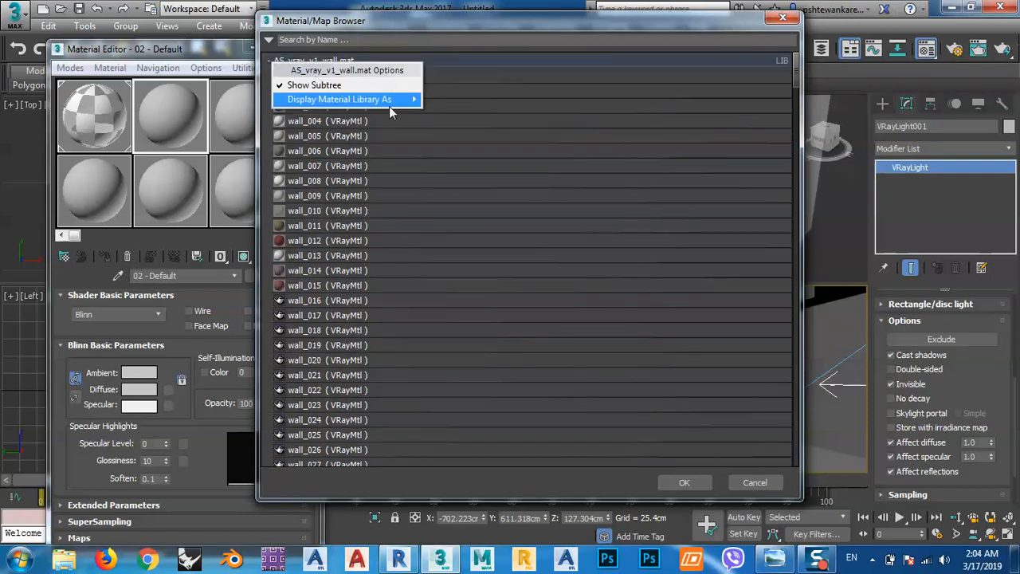
mouse_move(392, 100)
left_click(468, 134)
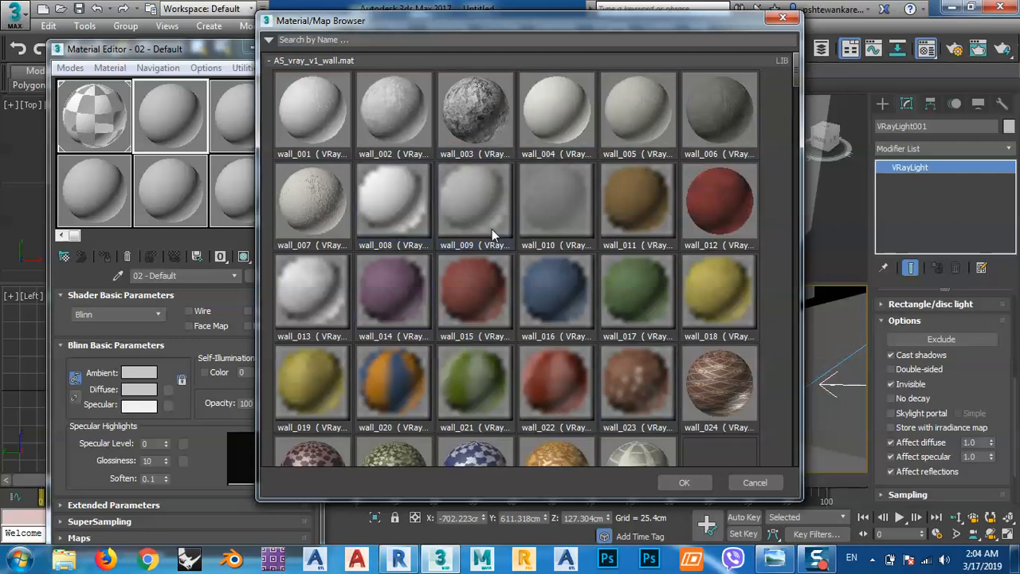
scroll(492, 232, "down", 2)
scroll(492, 232, "down", 3)
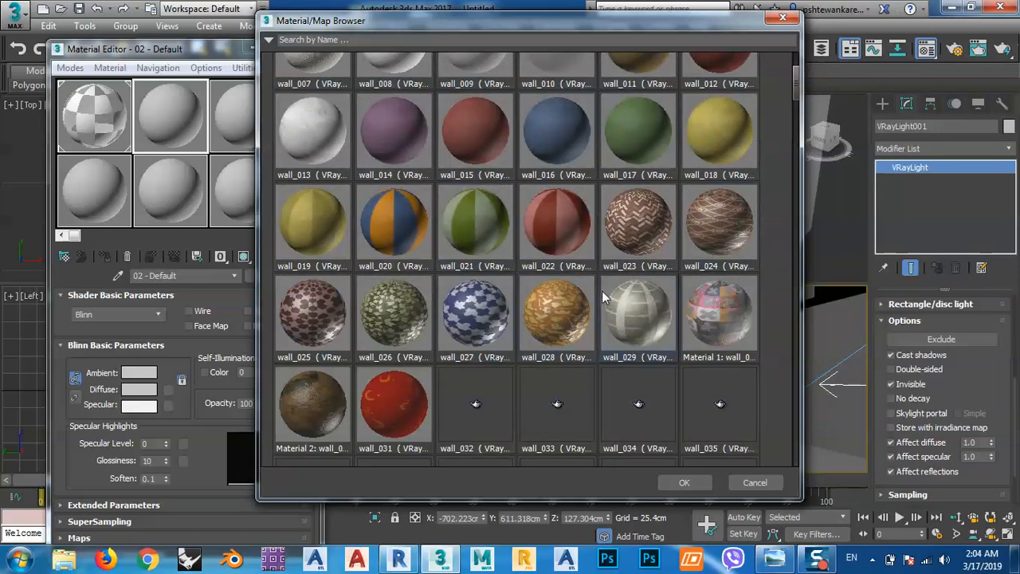
scroll(445, 346, "down", 5)
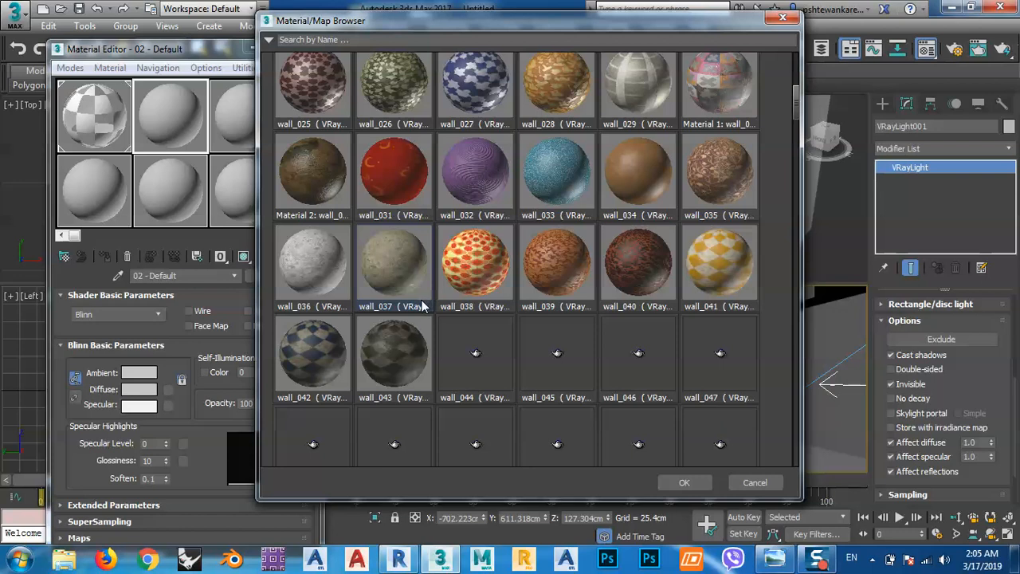
Load the wall_040 V-Ray material from the wall library into the second material slot.
scroll(414, 312, "down", 2)
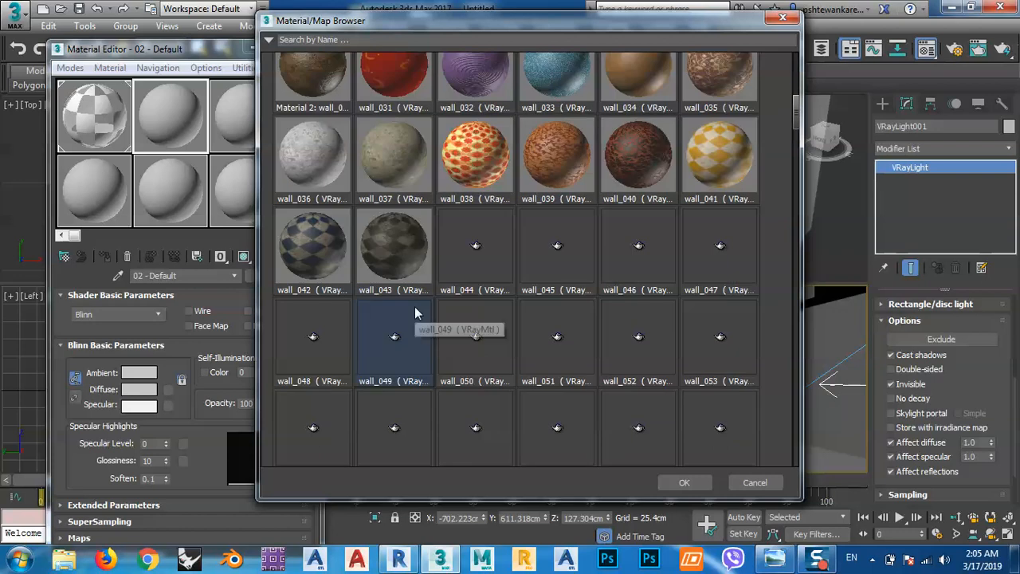
left_click(646, 164)
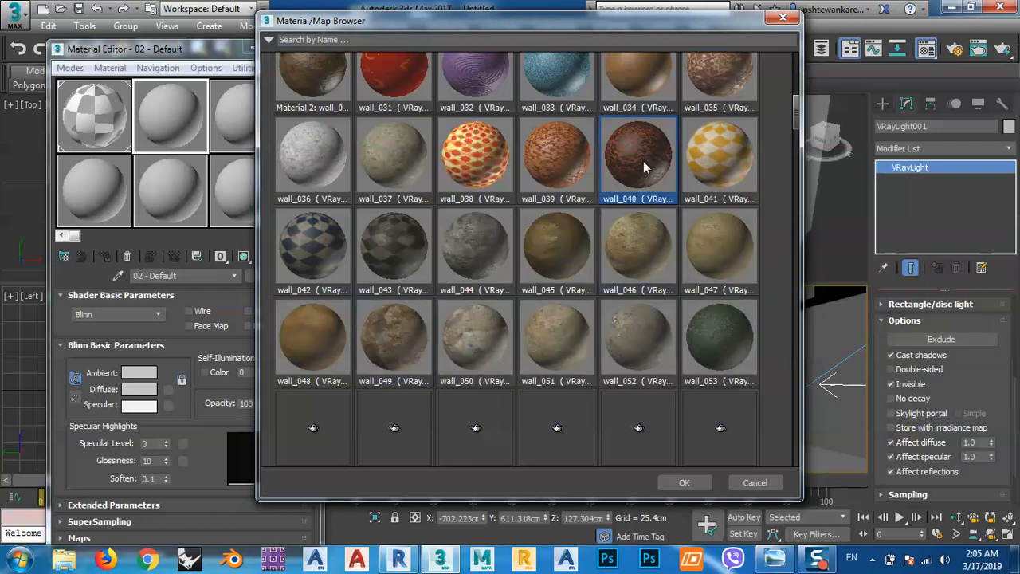
left_click(686, 480)
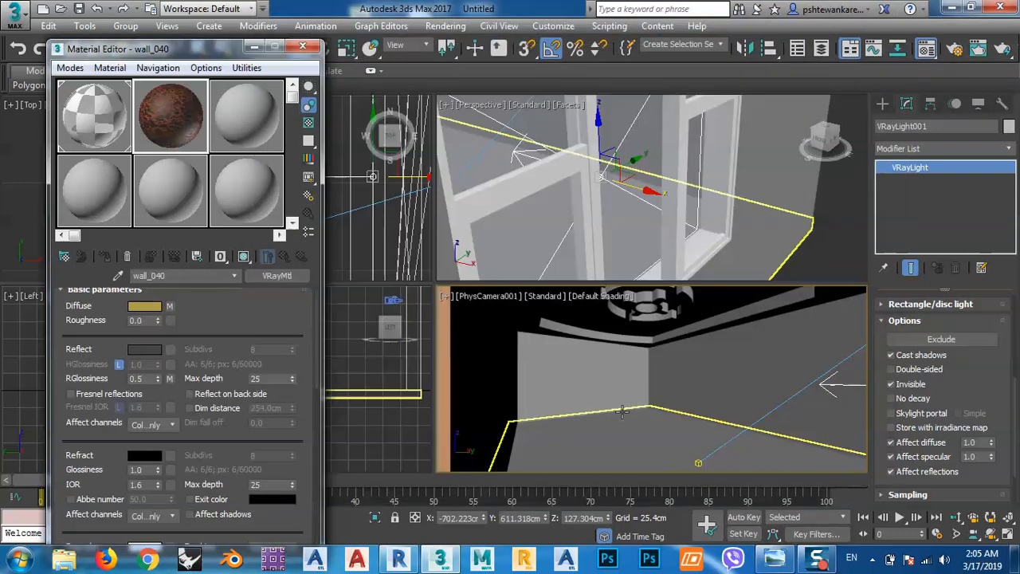
Assign wall_040 to the room's far wall, show its texture in the viewport, and switch the camera view to perspective.
left_click(592, 349)
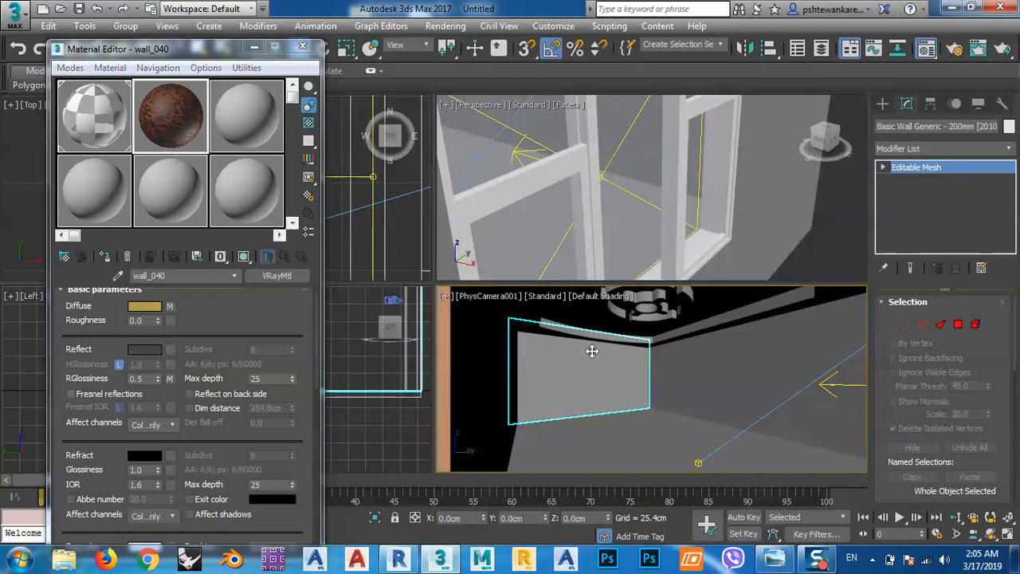
left_click(104, 256)
left_click(243, 255)
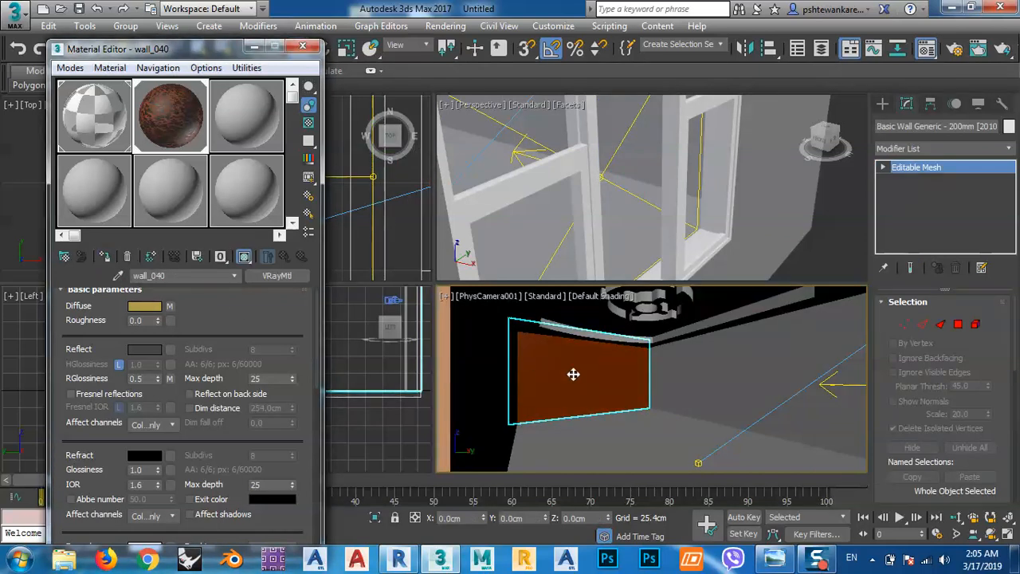
left_click(573, 373)
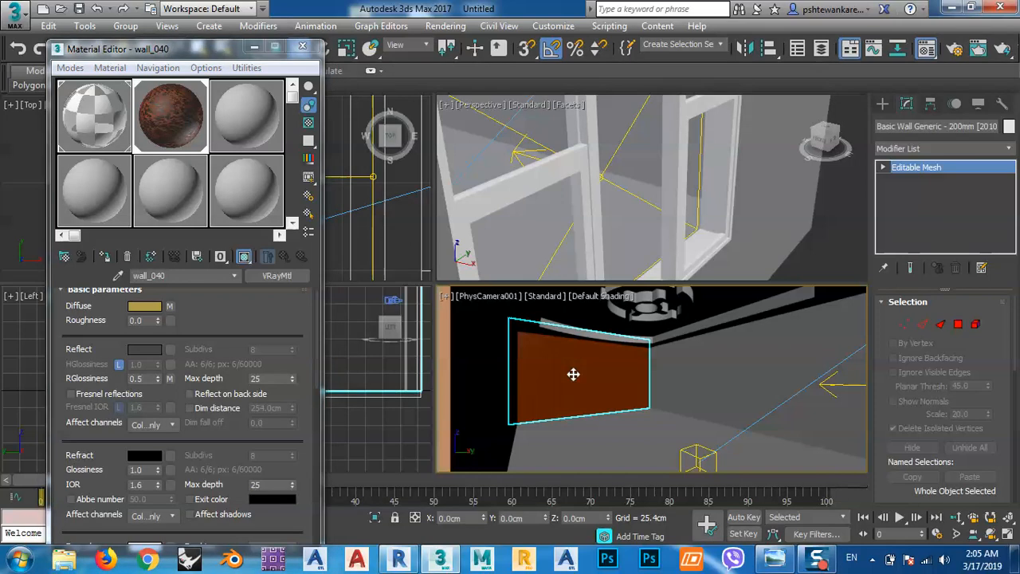
key("p")
scroll(570, 367, "up", 6)
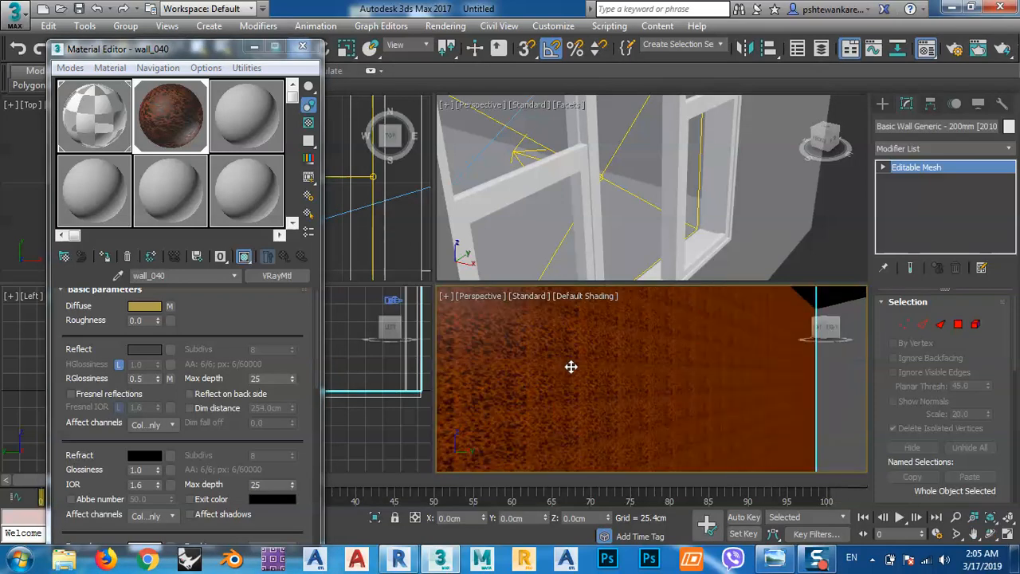
scroll(551, 371, "down", 2)
scroll(551, 371, "down", 3)
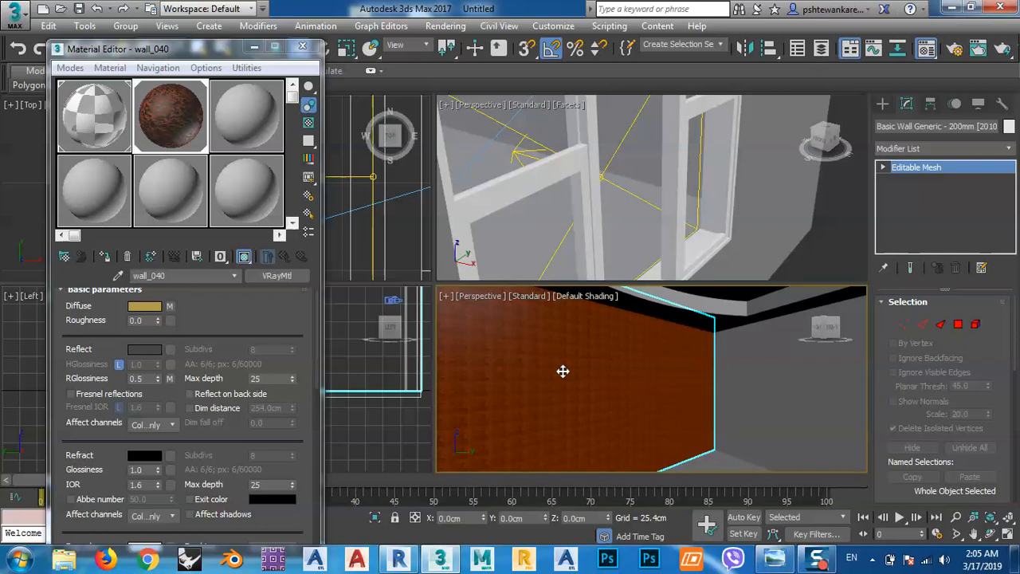
Add a UVW Map modifier to the wall with wall_040 and set its mapping to Box.
left_click(1007, 149)
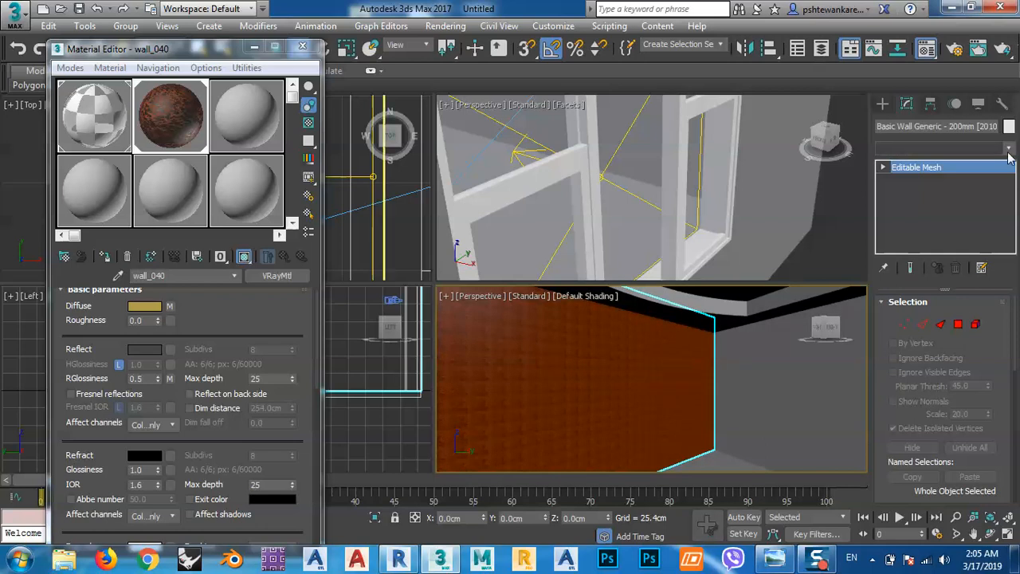
left_click_drag(1008, 164, 1008, 470)
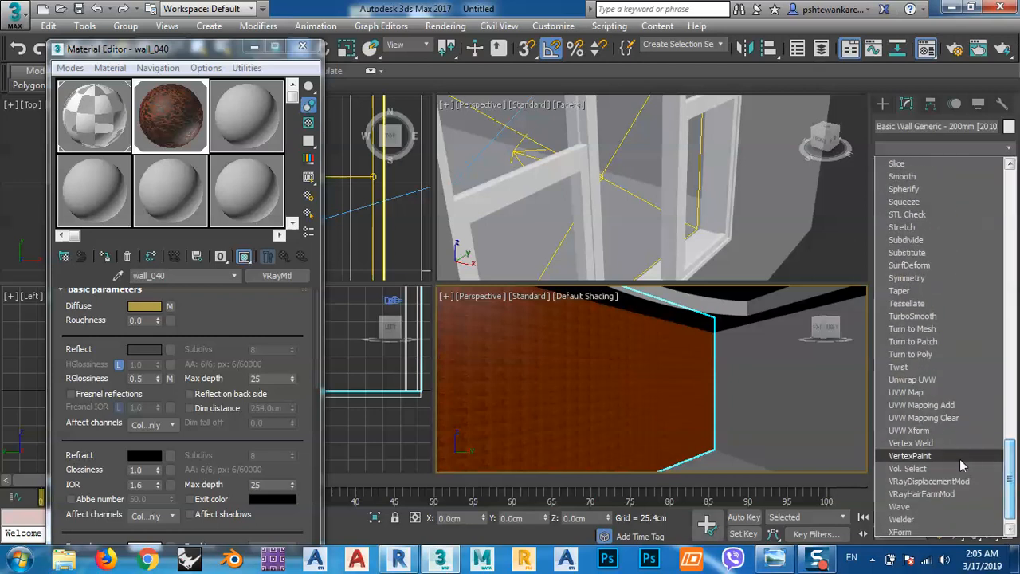
left_click(907, 393)
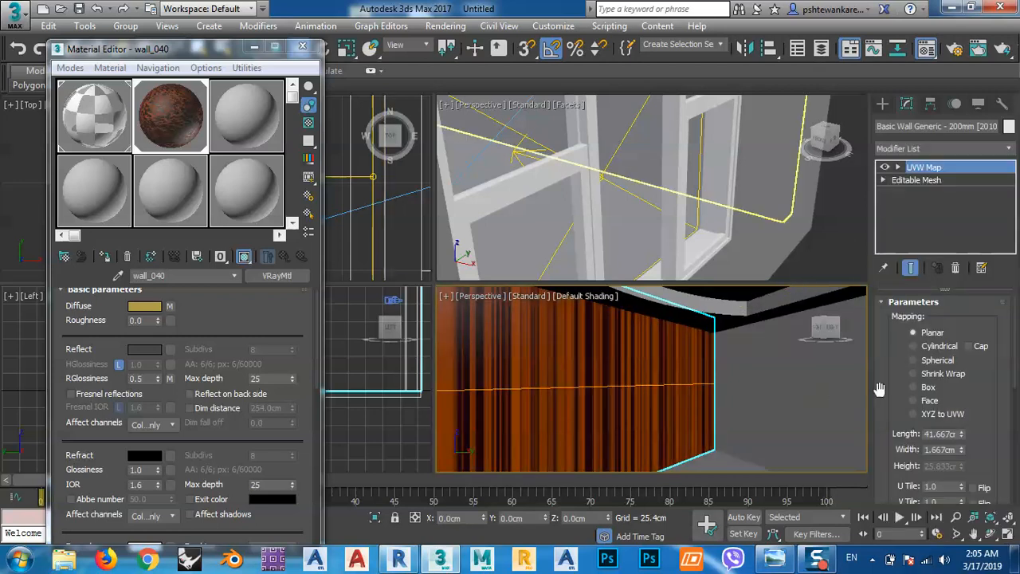
left_click(929, 387)
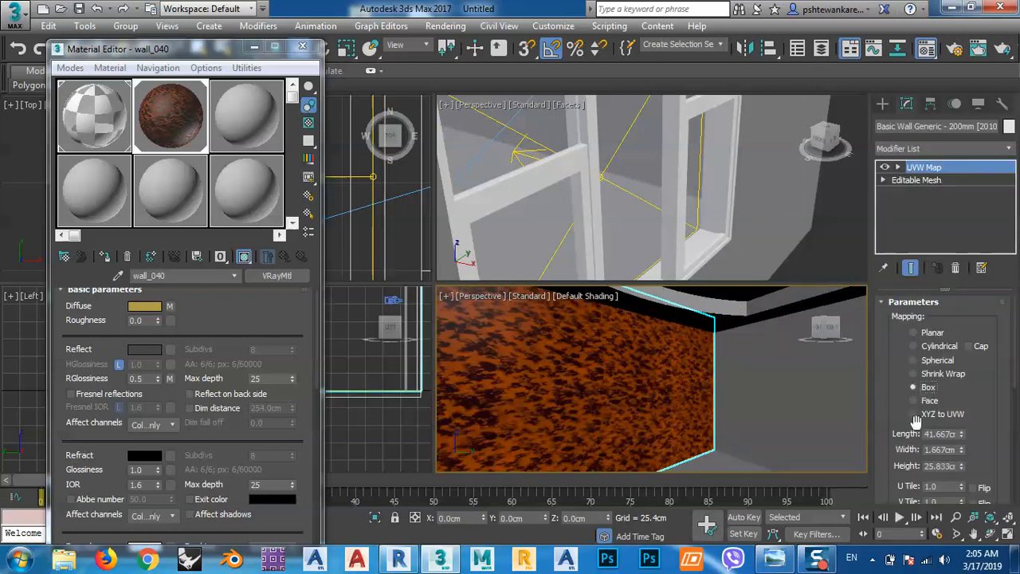
Reduce the wall's box mapping to a length of about 14.258 cm, width 1.006 cm and height 13.433 cm.
left_click_drag(892, 401, 893, 346)
scroll(679, 383, "down", 5)
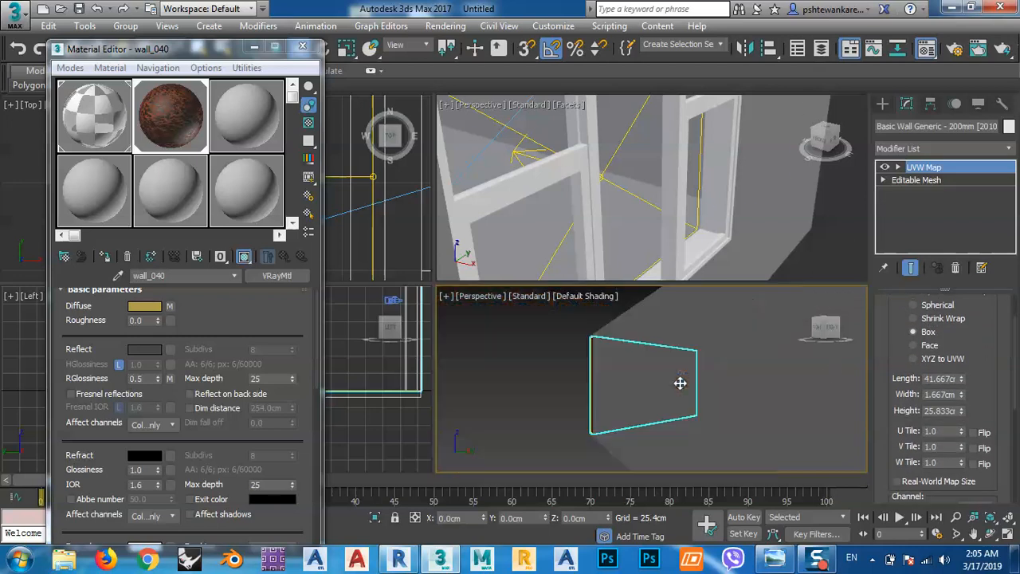
middle_click_drag(677, 385, 647, 404, "alt")
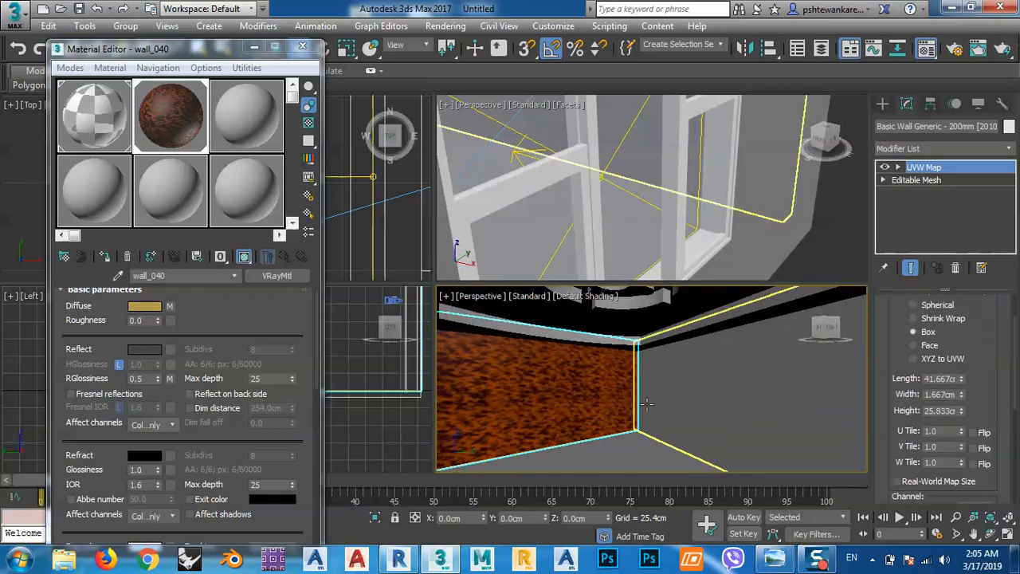
left_click_drag(961, 380, 964, 436)
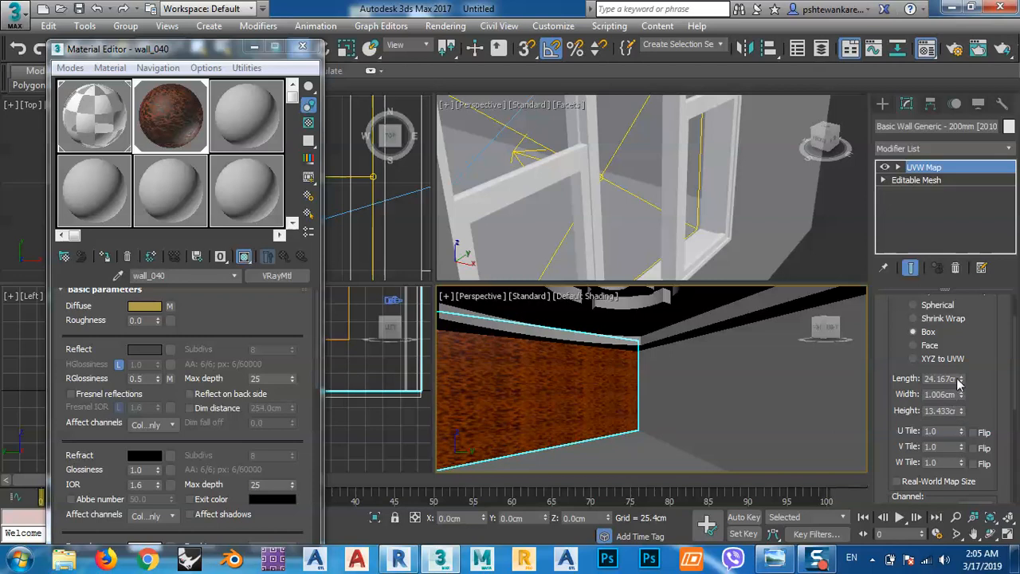
left_click_drag(961, 379, 959, 420)
mouse_move(575, 429)
middle_mouse_down()
mouse_move(601, 424)
mouse_move(589, 421)
middle_mouse_up()
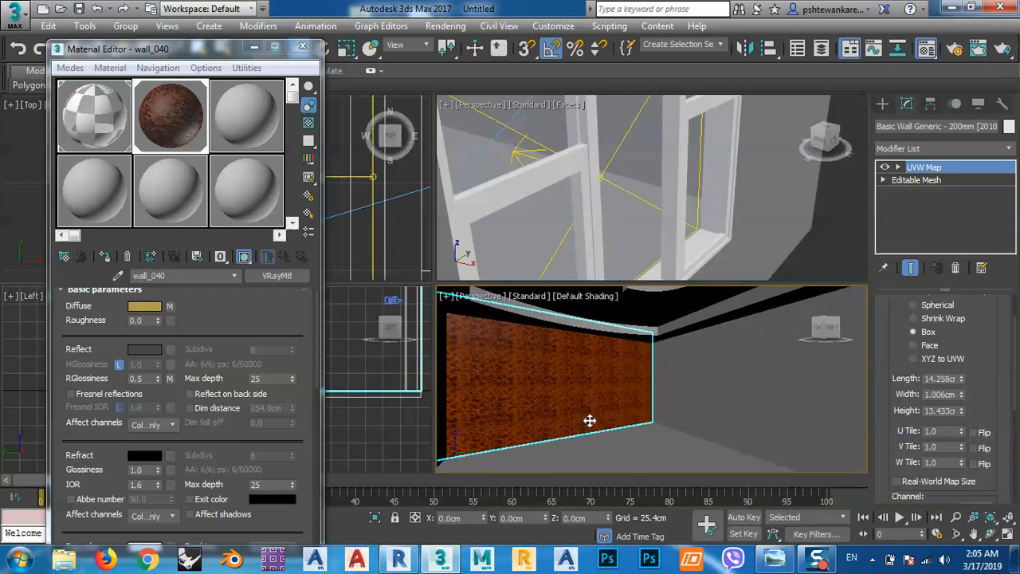
Select the two adjoining untextured walls, load wall_038 into the third material slot and assign it to both.
left_click(784, 381)
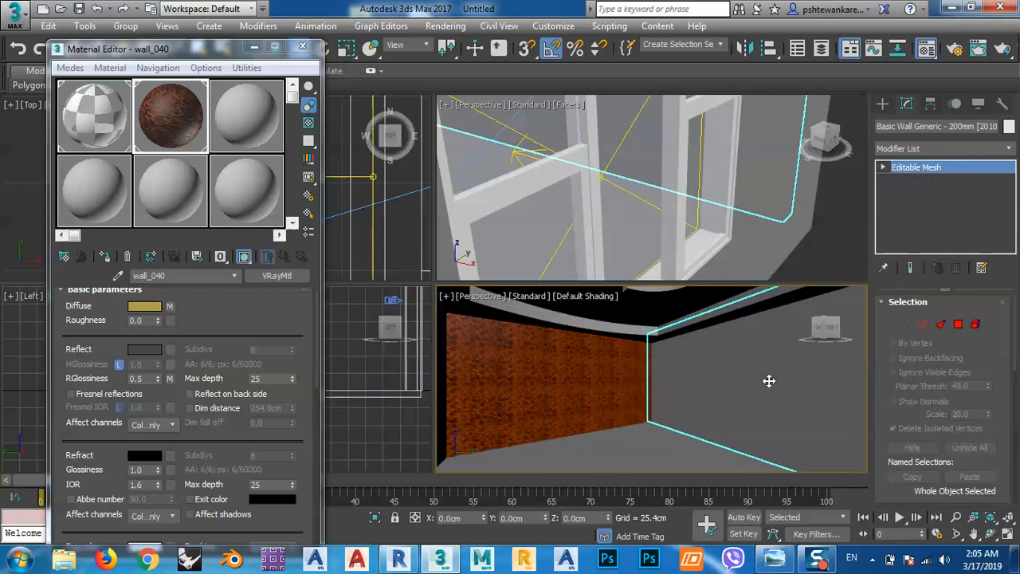
scroll(768, 381, "down", 2)
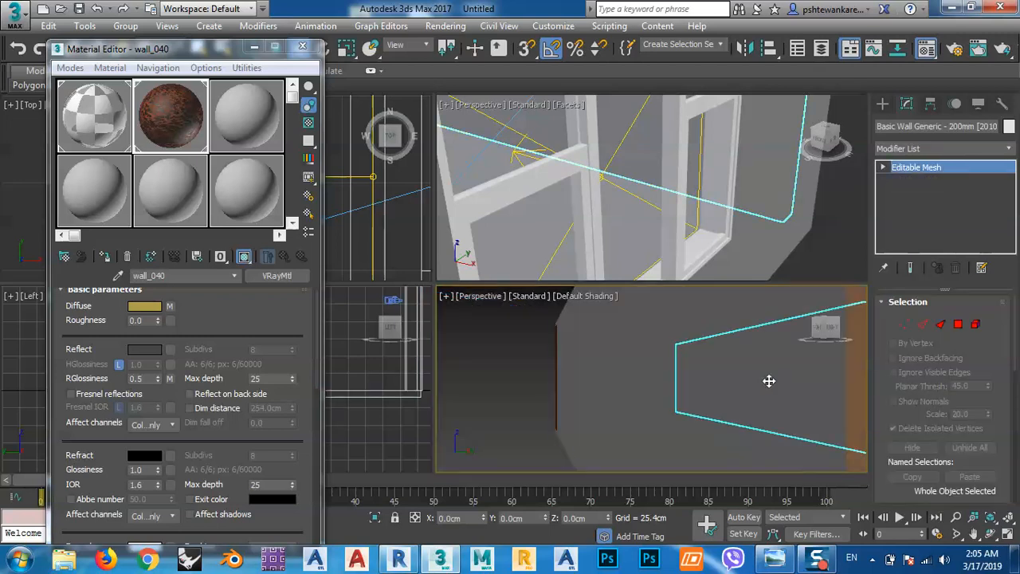
left_click(616, 424, "ctrl")
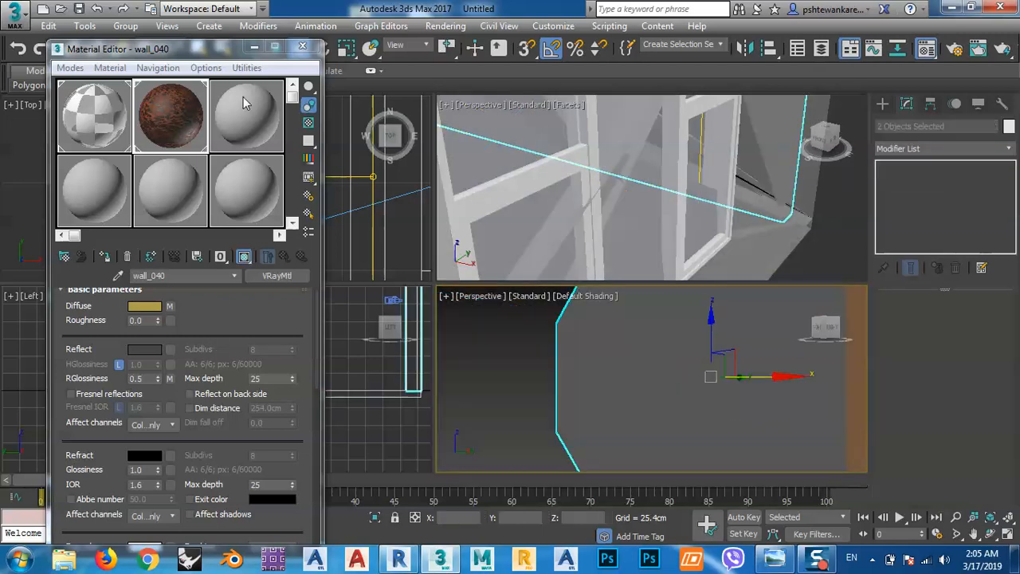
left_click(251, 122)
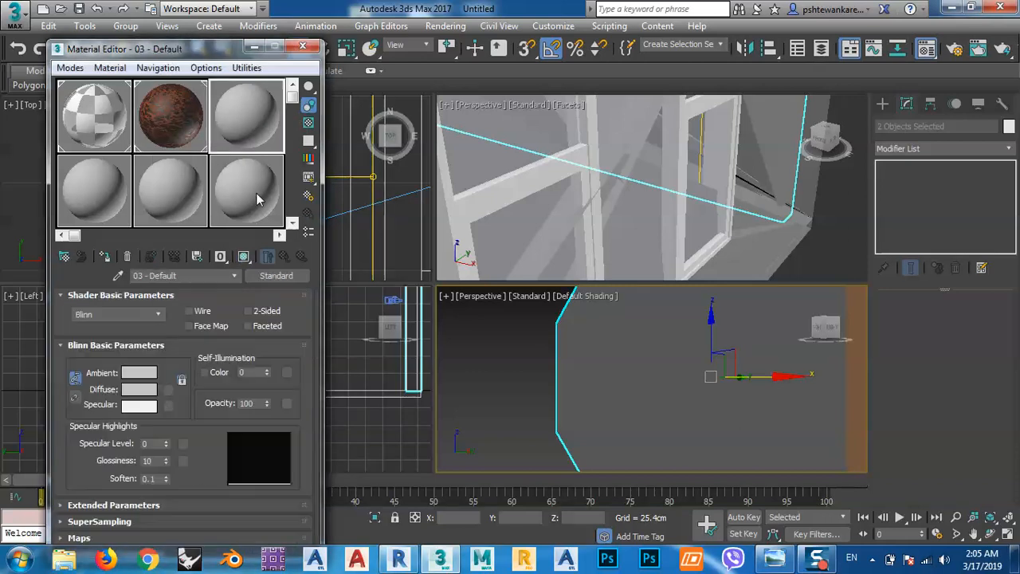
left_click(264, 275)
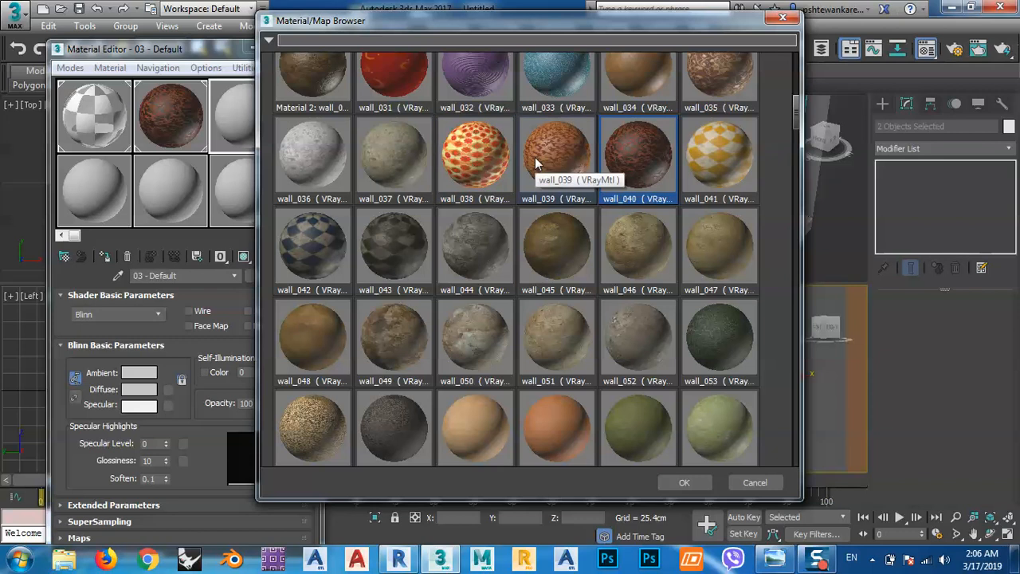
double_click(482, 157)
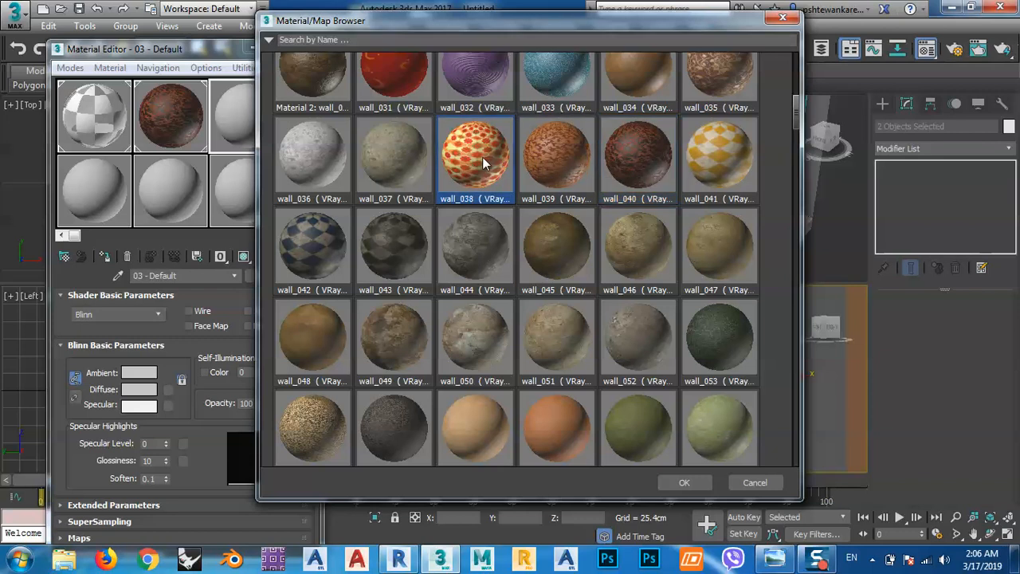
left_click(103, 256)
Add a shared UVW Map modifier to the two selected walls and set its mapping to Box.
middle_click_drag(799, 431, 729, 389)
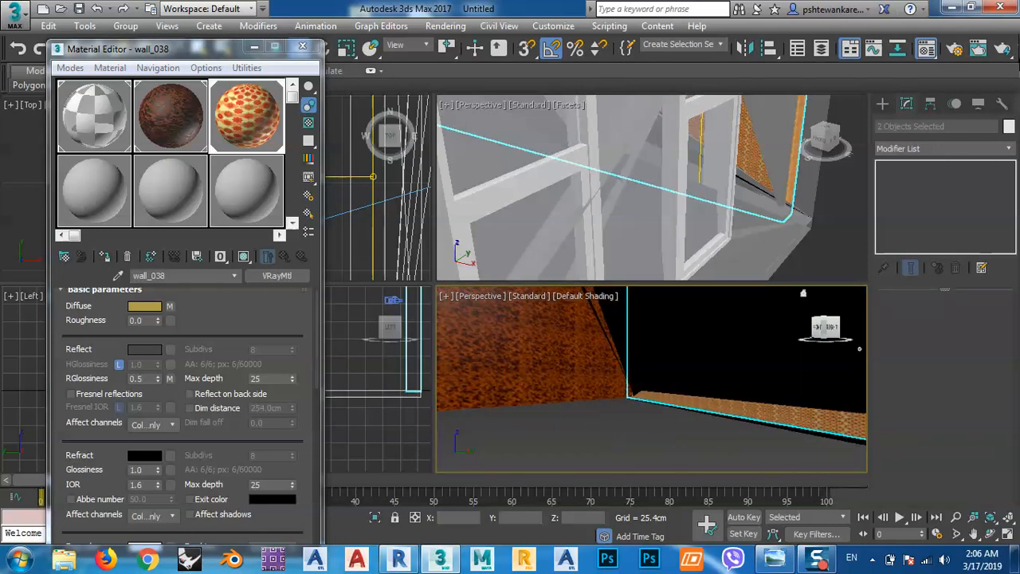
left_click(961, 145)
scroll(940, 343, "down", 15)
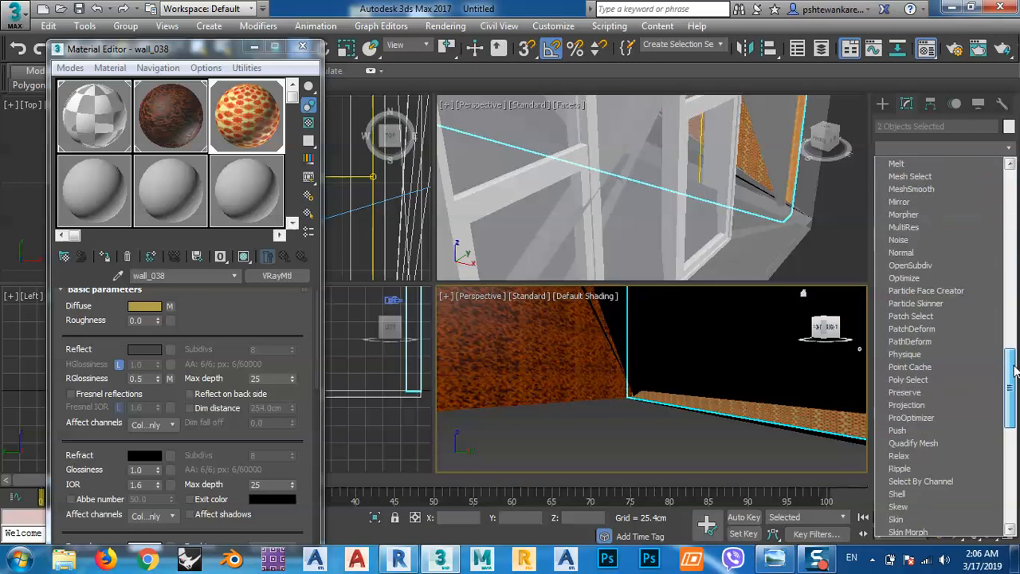
scroll(916, 398, "down", 3)
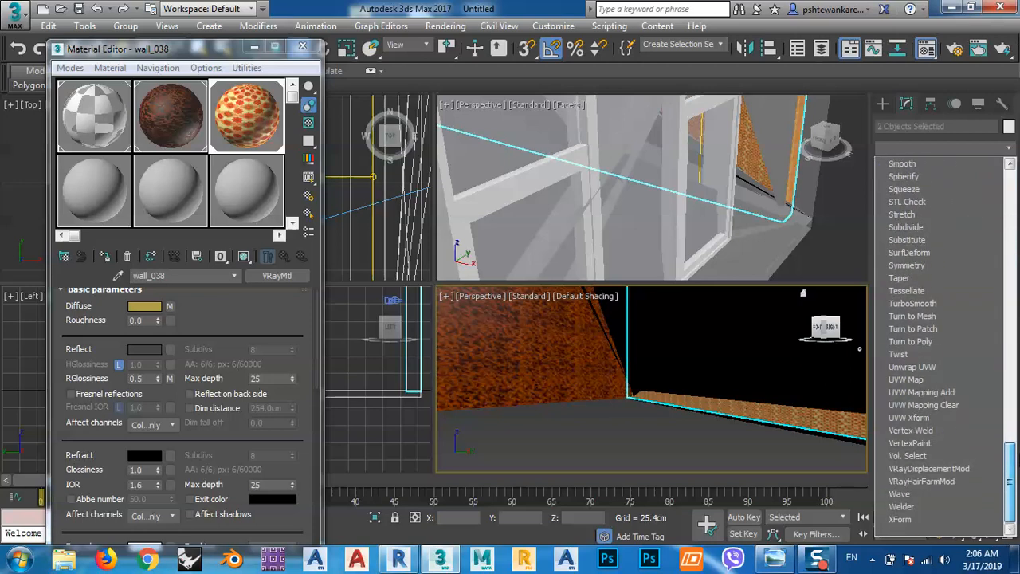
left_click(912, 377)
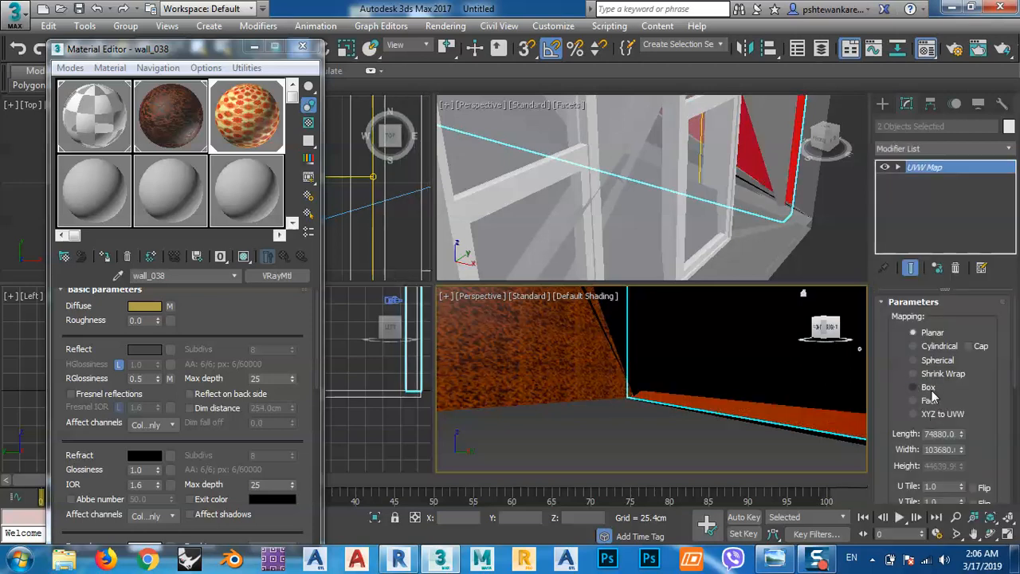
left_click(928, 386)
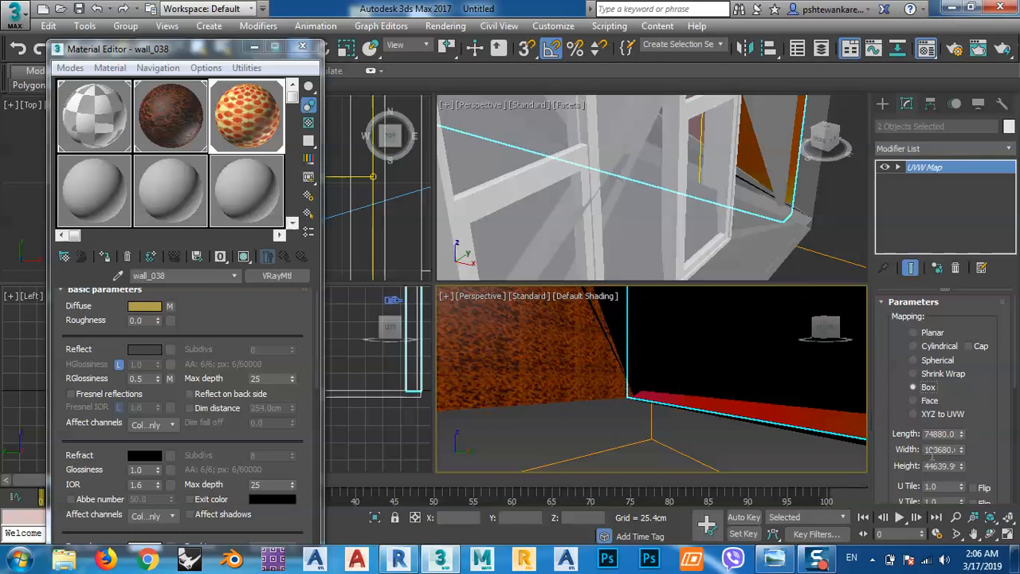
Try a box mapping length of about 15724.8 cm and a height of 5 m on the two walls.
left_click_drag(962, 436, 960, 494)
scroll(690, 371, "down", 5)
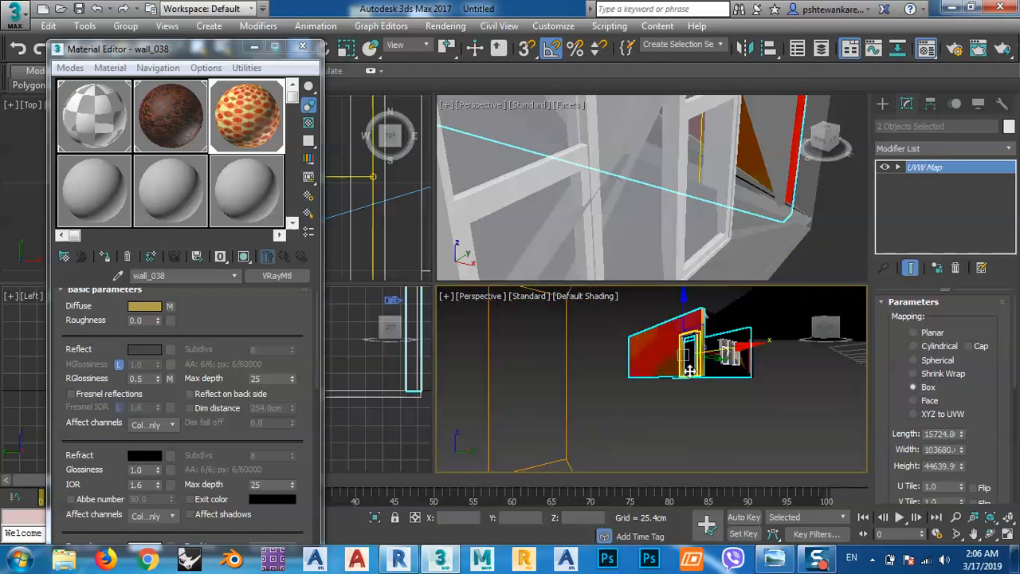
middle_click_drag(668, 373, 672, 400)
scroll(671, 400, "up", 8)
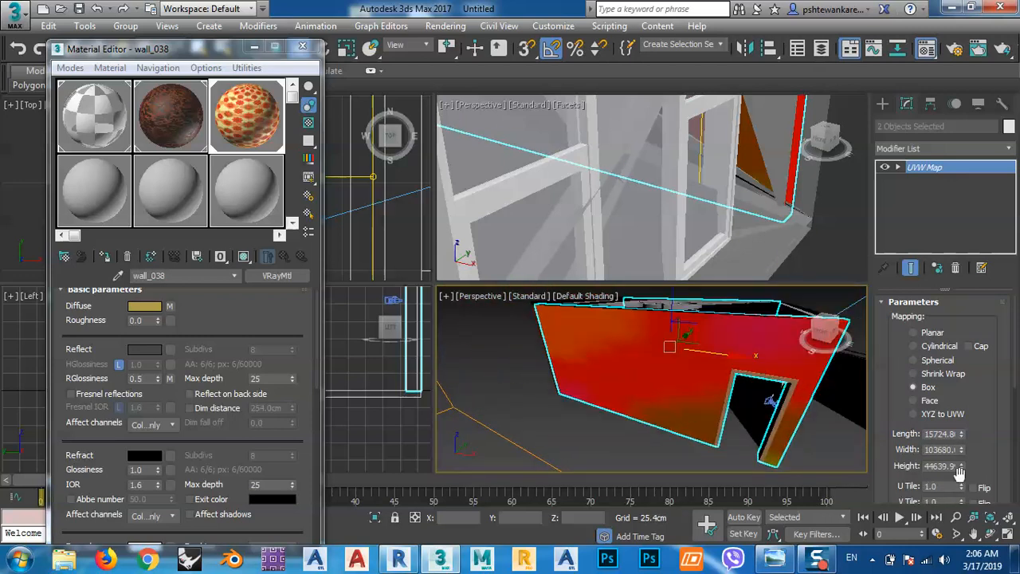
left_click_drag(961, 470, 974, 534)
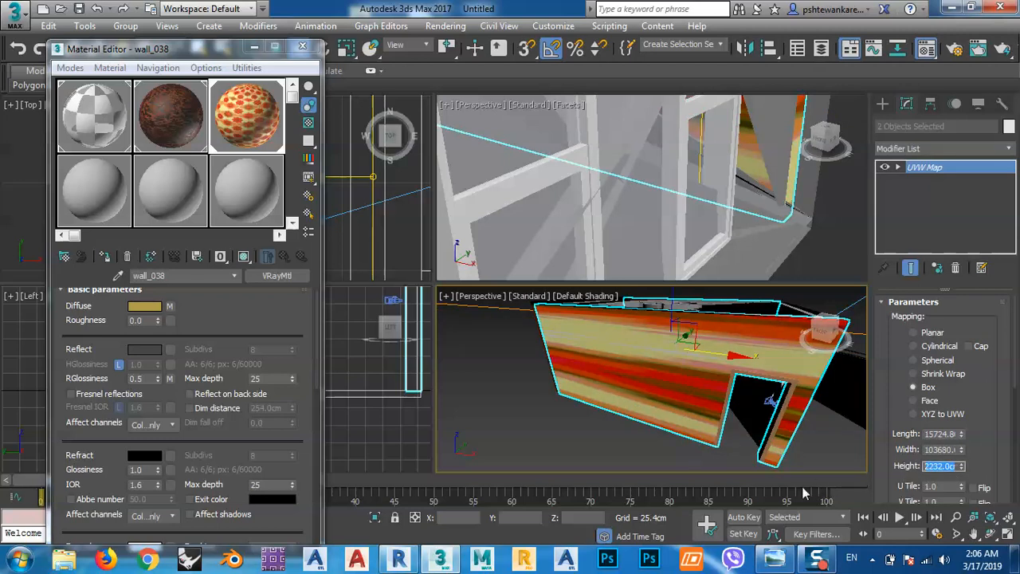
type("5m")
key("Return")
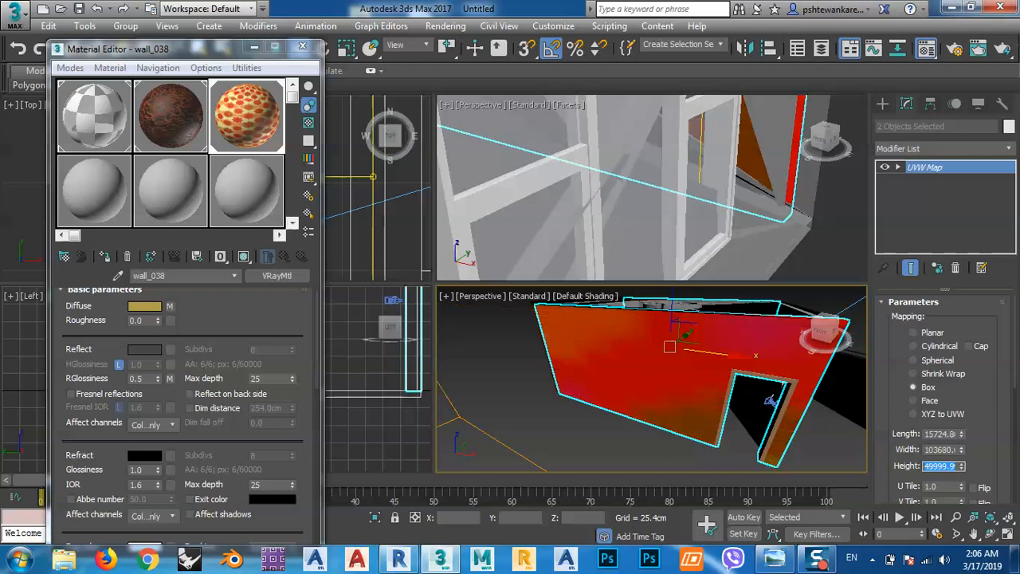
Try a box mapping length of 500 cm and then 50 cm with a height of 50 cm on the two walls.
left_click_drag(953, 435, 825, 461)
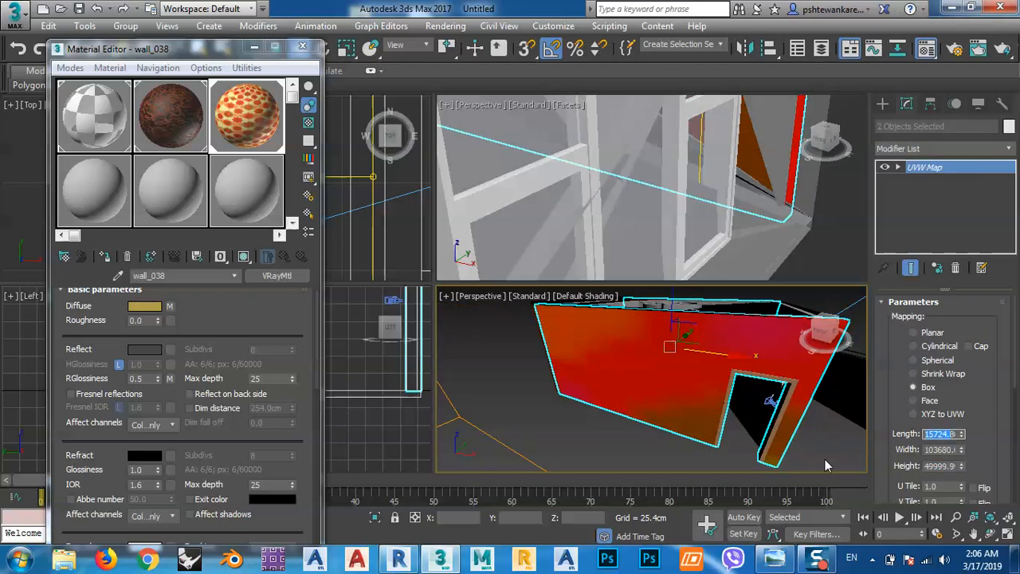
key("BackSpace")
type("500")
key("Return")
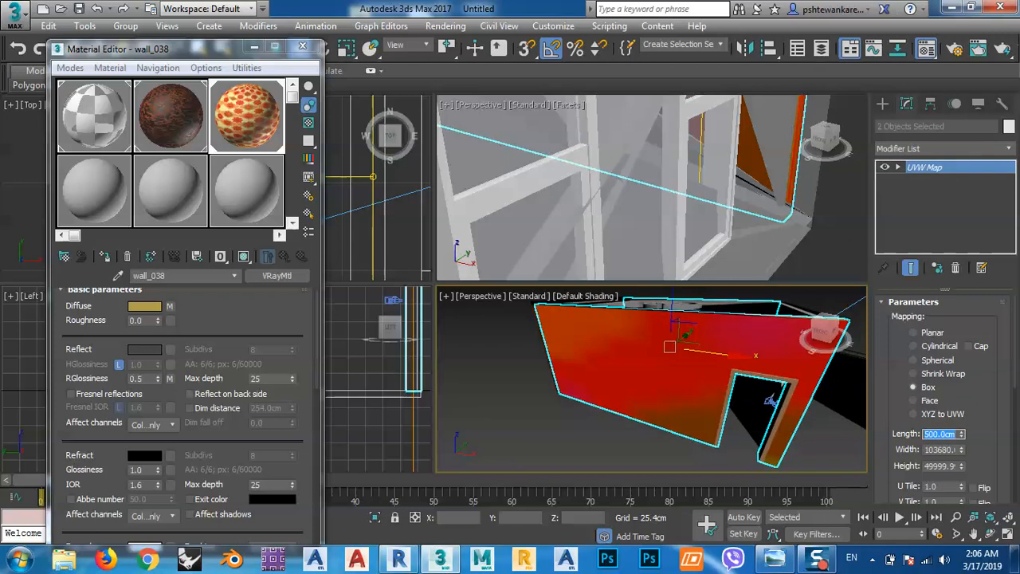
type("50")
key("Return")
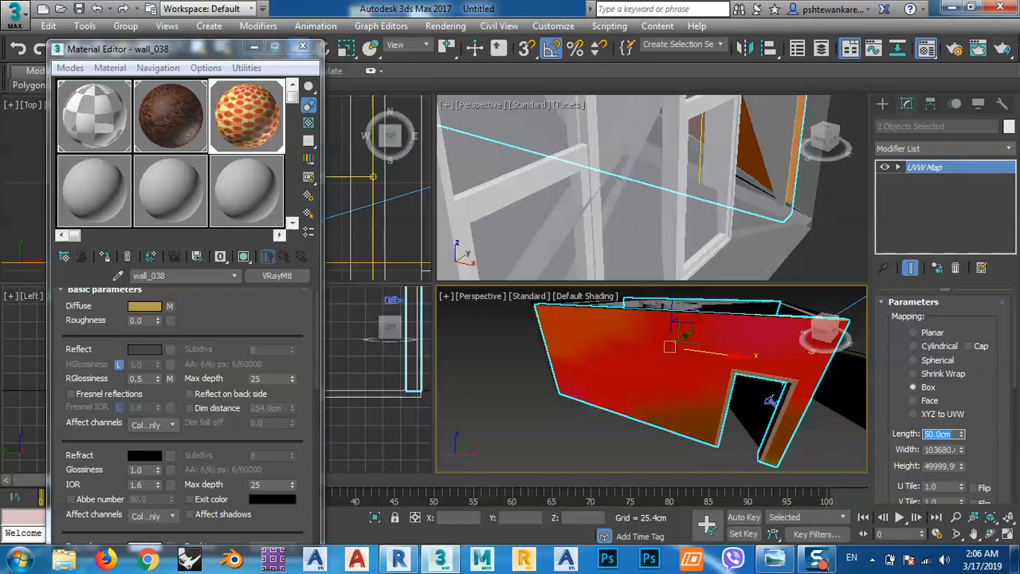
left_click(948, 465)
type("50")
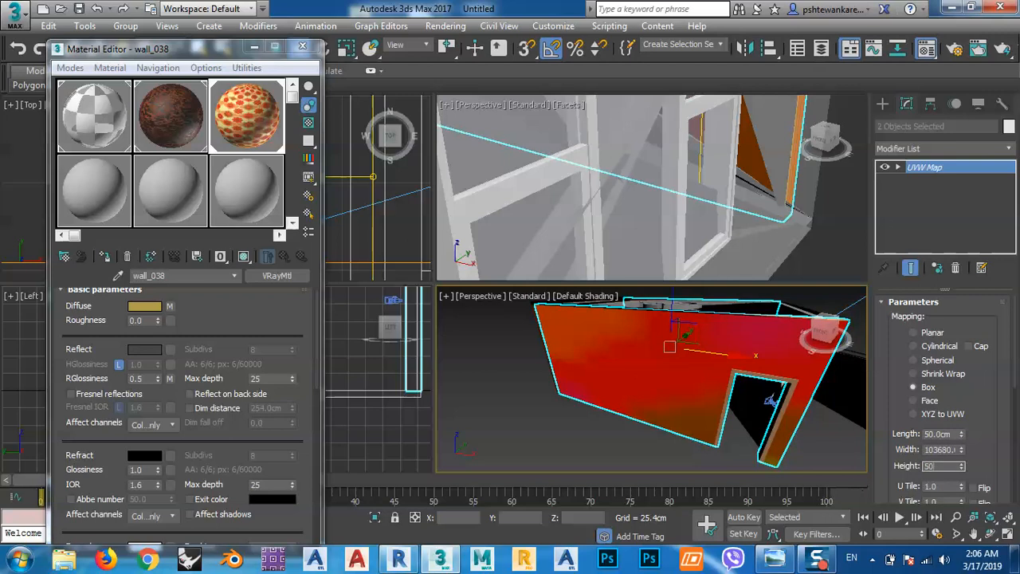
key("Return")
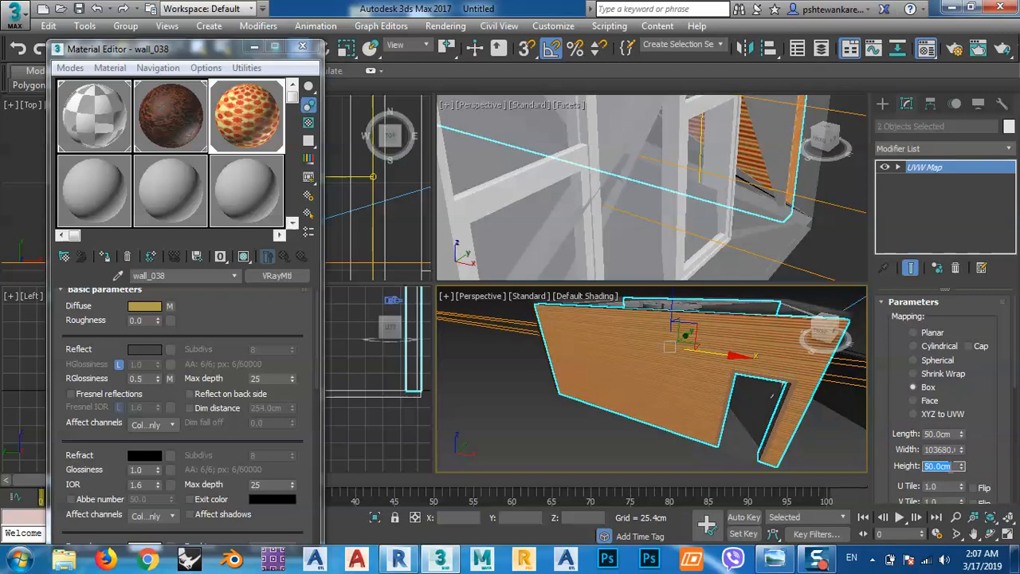
Try a box mapping height, length and width of 500 cm each on the two walls.
type("500")
key("Return")
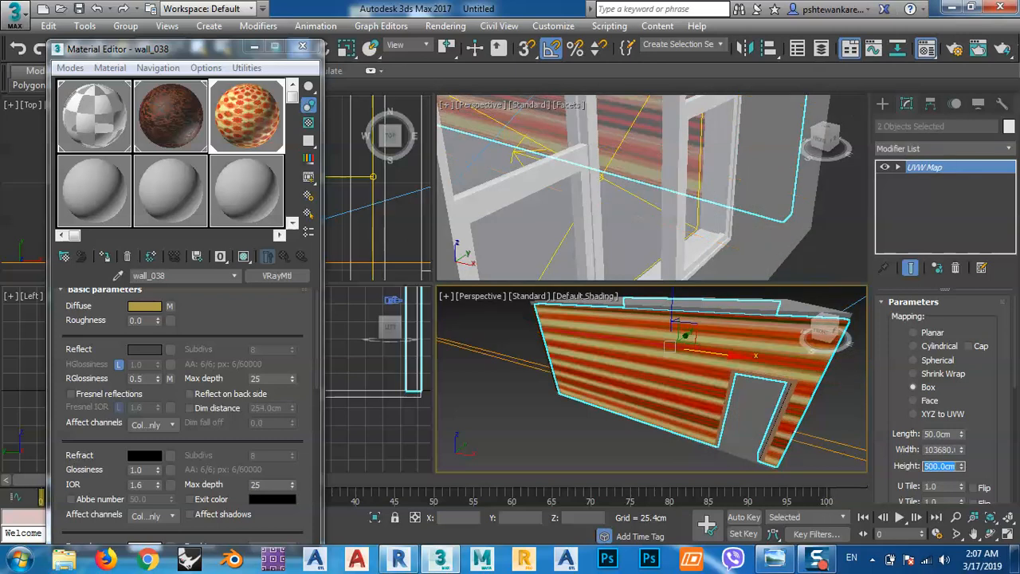
left_click(946, 432)
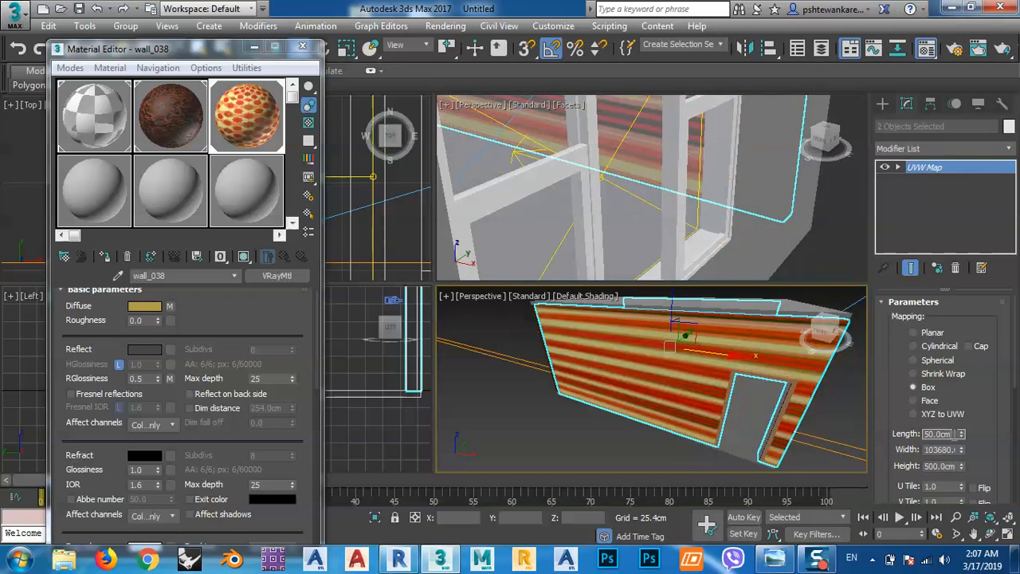
type("500")
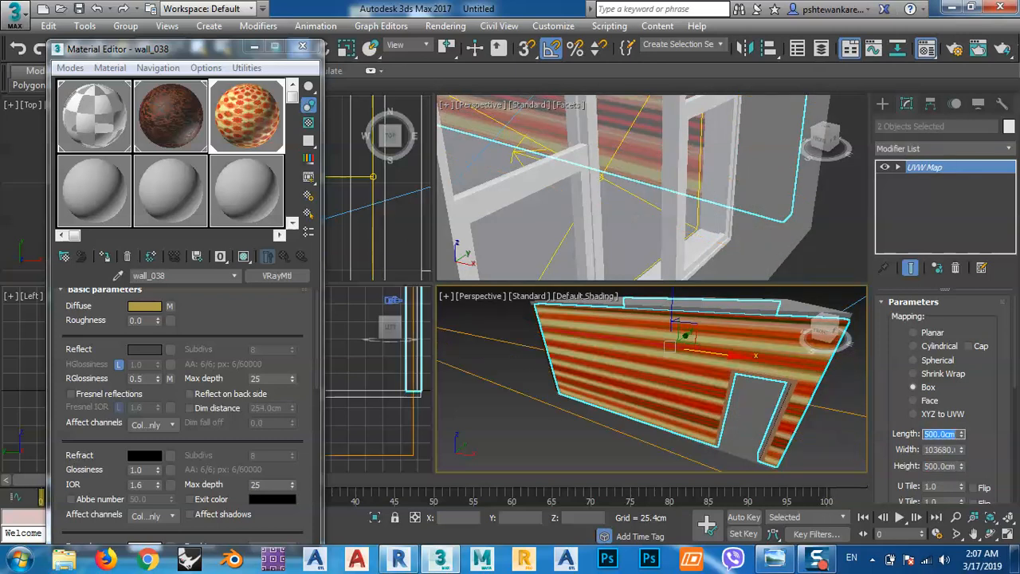
left_click(942, 450)
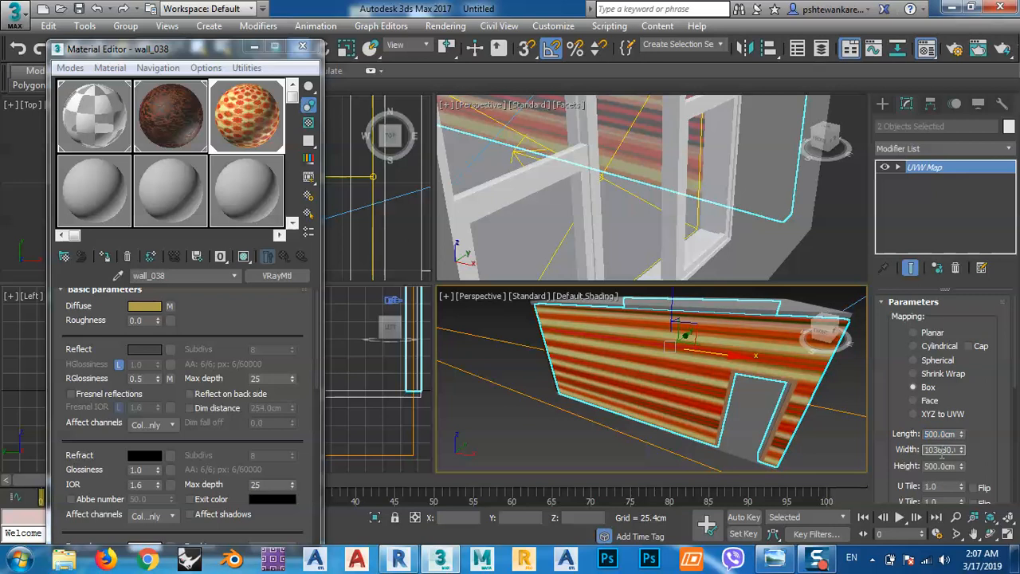
left_click_drag(953, 449, 855, 454)
type("1022cm")
type("500")
key("Return")
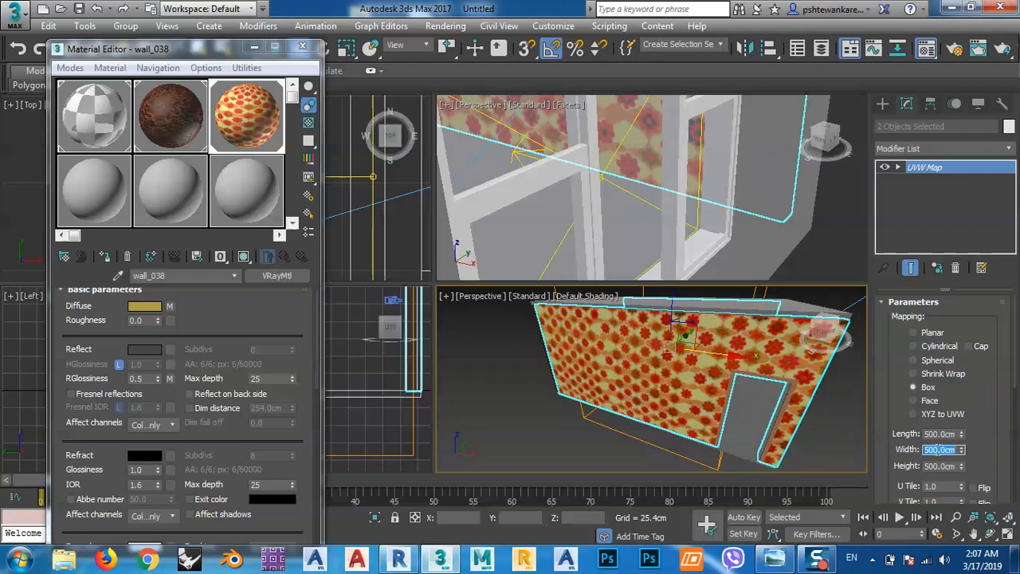
Set the two walls' box mapping width, length and height to 200 cm each.
type("200")
key("Return")
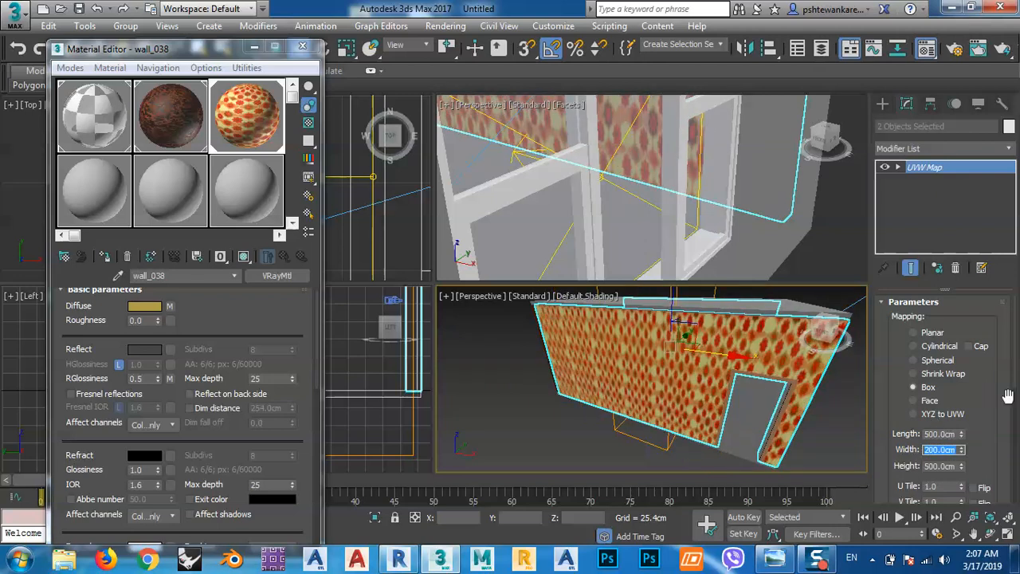
double_click(940, 434)
type("200")
key("Return")
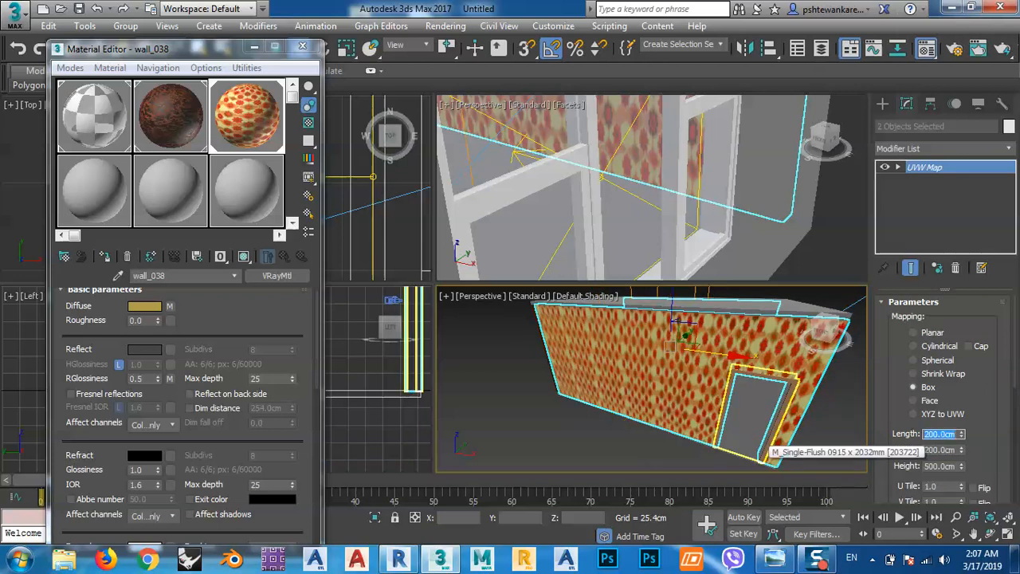
double_click(953, 466)
type("200")
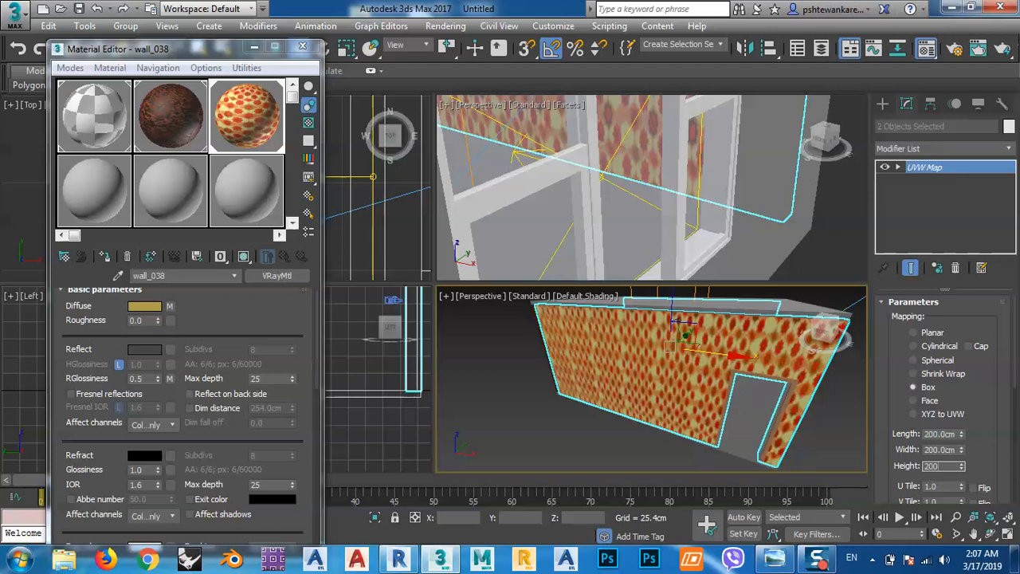
key("Return")
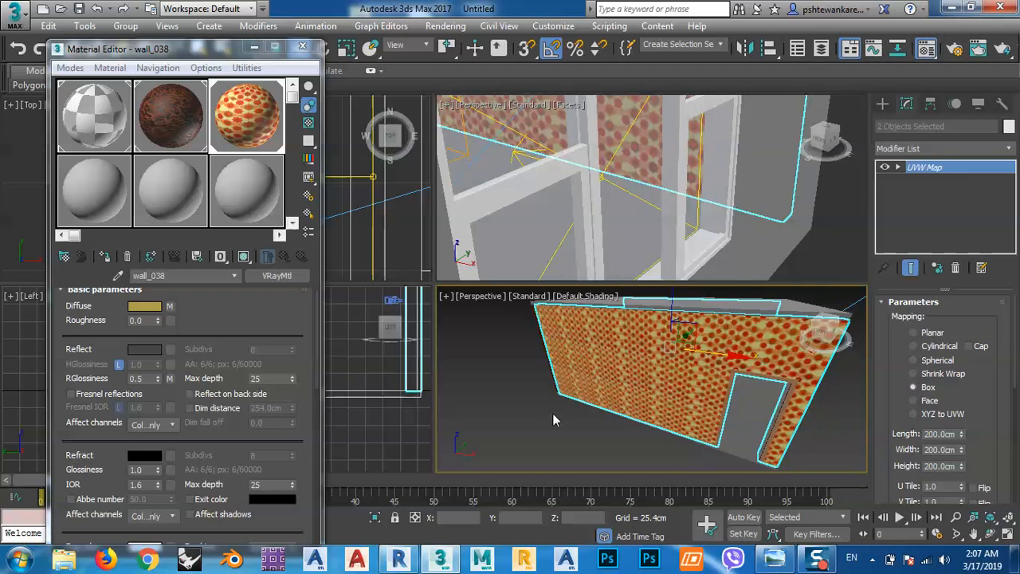
Deselect the walls and switch the shaded perspective viewport to the PhysCamera001 view.
left_click(552, 412)
key("c")
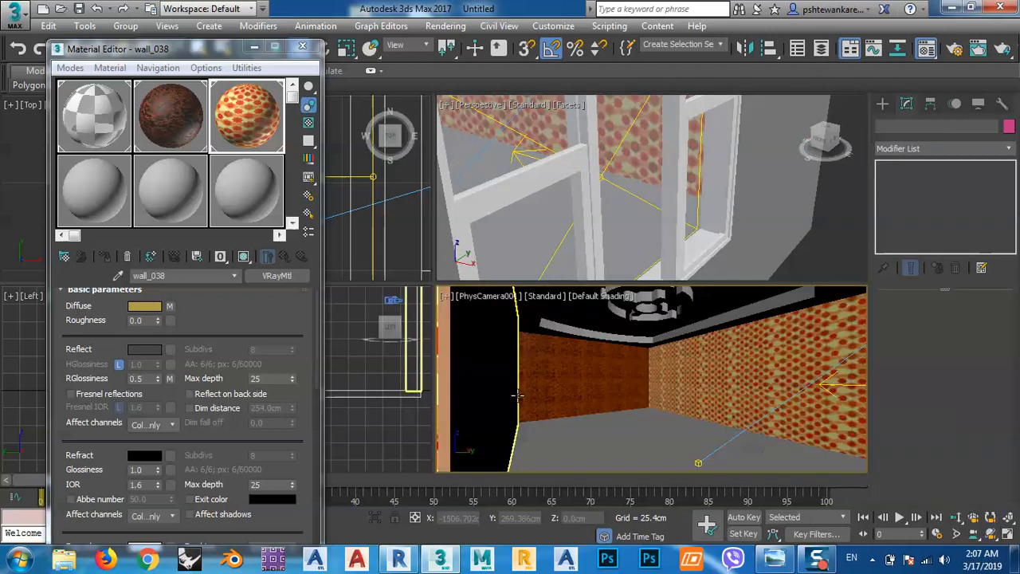
left_click(609, 454)
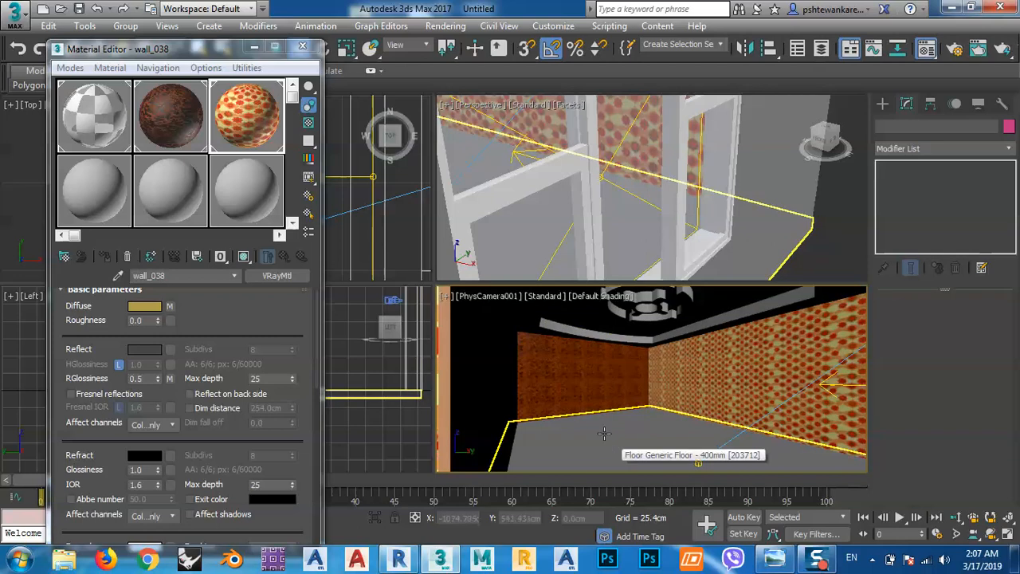
left_click(660, 391)
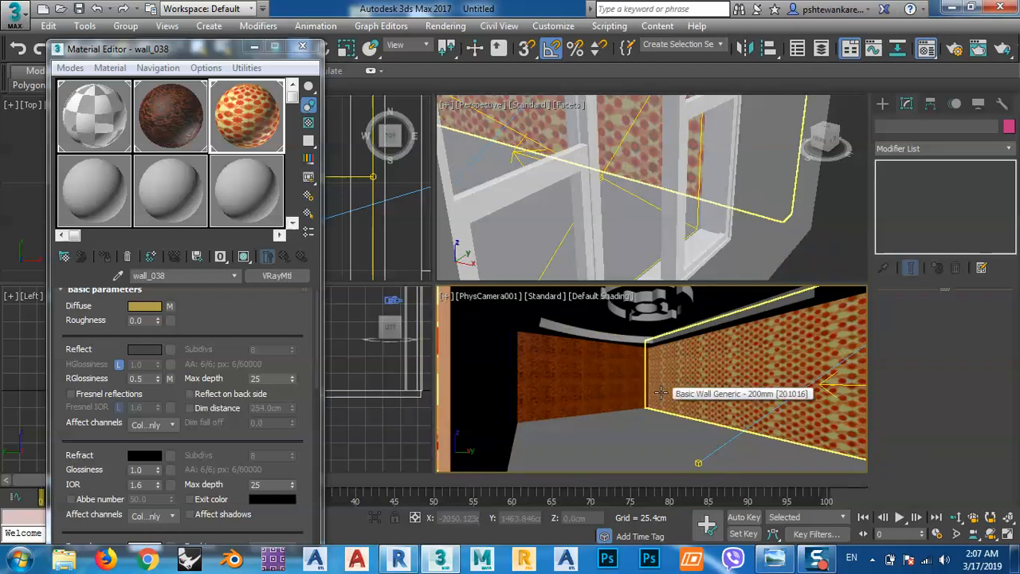
Activate the empty fourth material slot, open its material browser and start importing a material library.
left_click(97, 195)
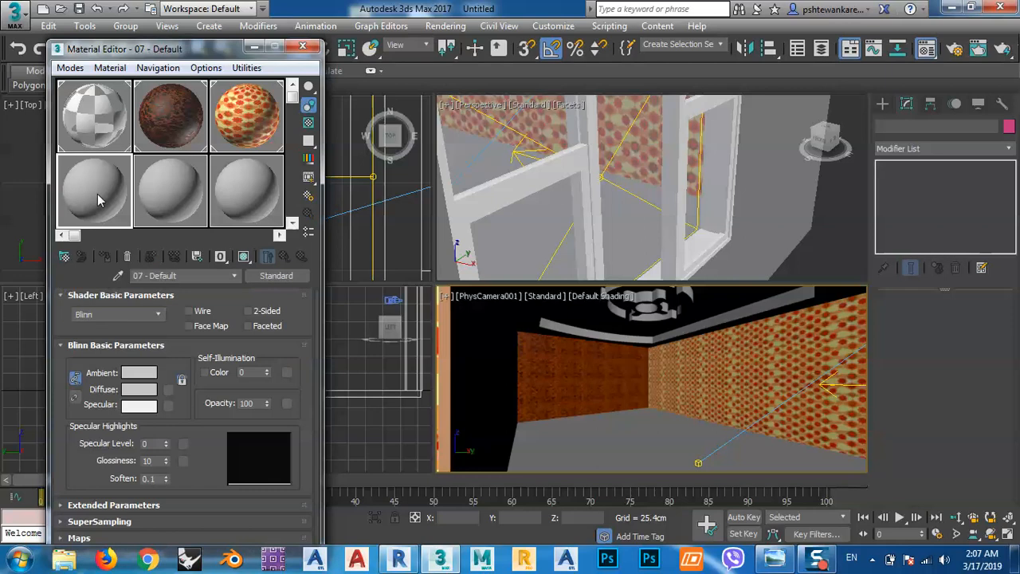
left_click(269, 276)
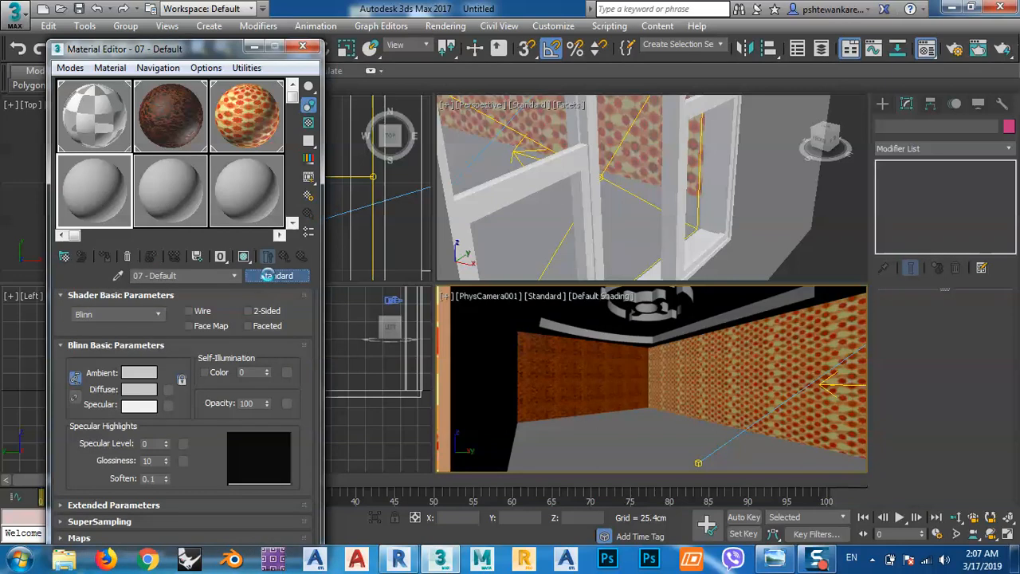
scroll(563, 91, "up", 3)
scroll(453, 104, "up", 5)
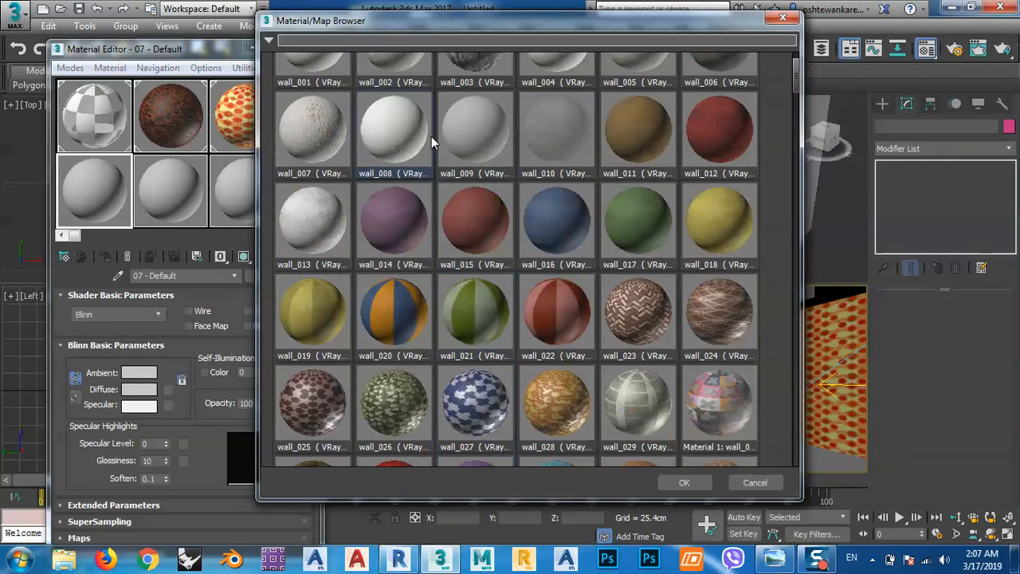
left_click(268, 43)
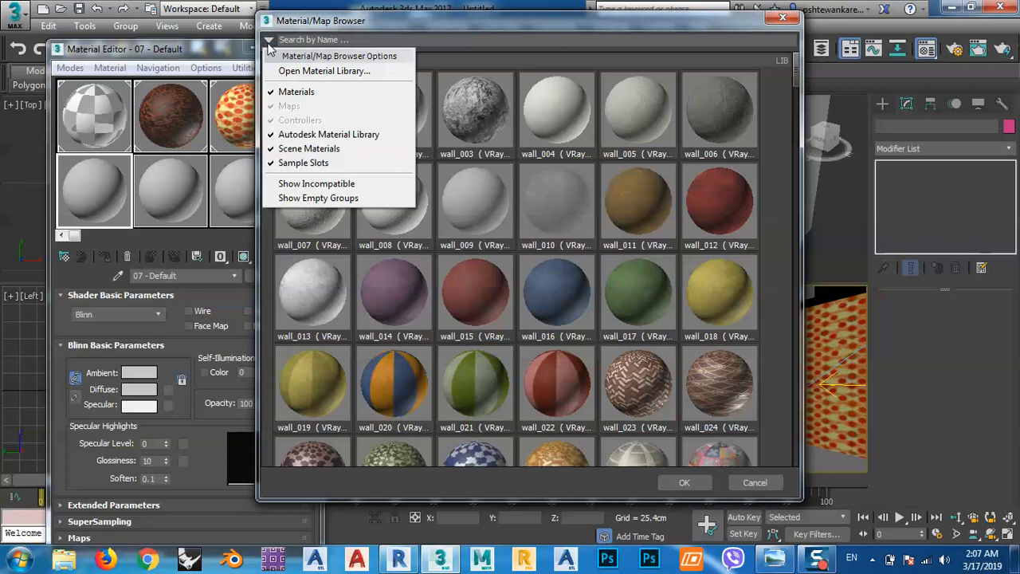
left_click(353, 76)
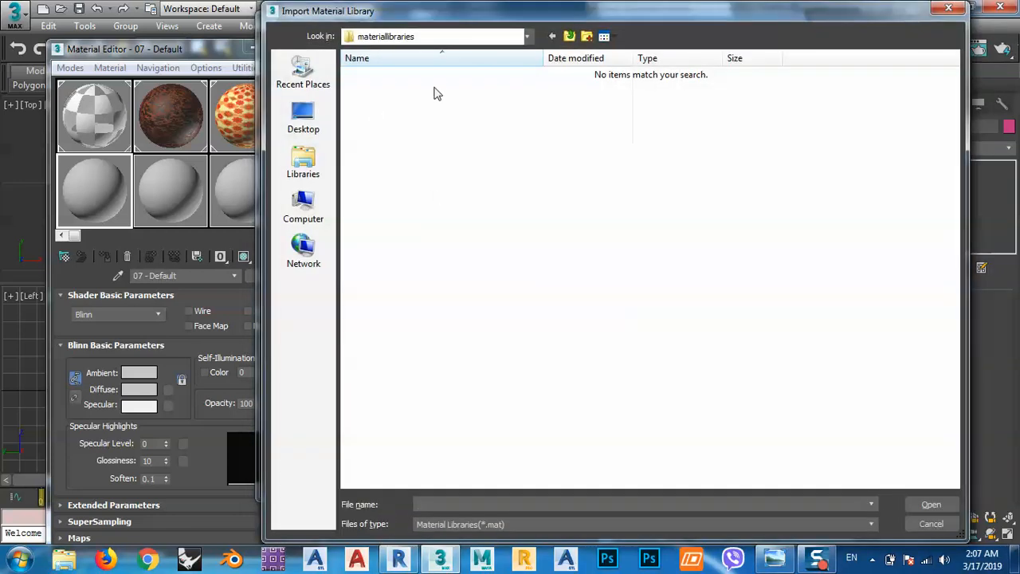
Load the AS_vray_v1_wood library from the matlibs\Archshaders folder of 3ds Max 2017 in Program Files\Autodesk on drive C.
left_click(313, 208)
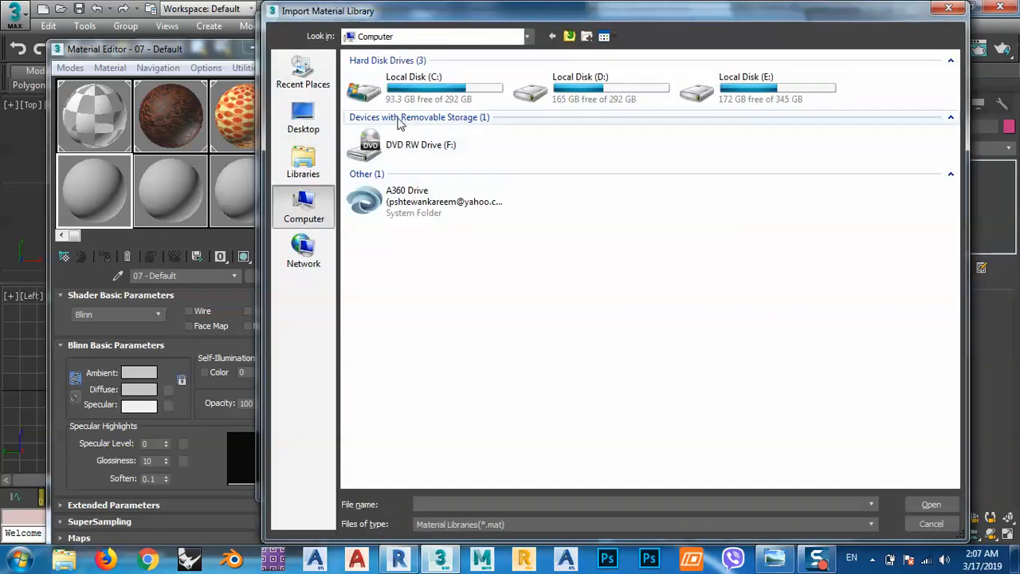
double_click(398, 92)
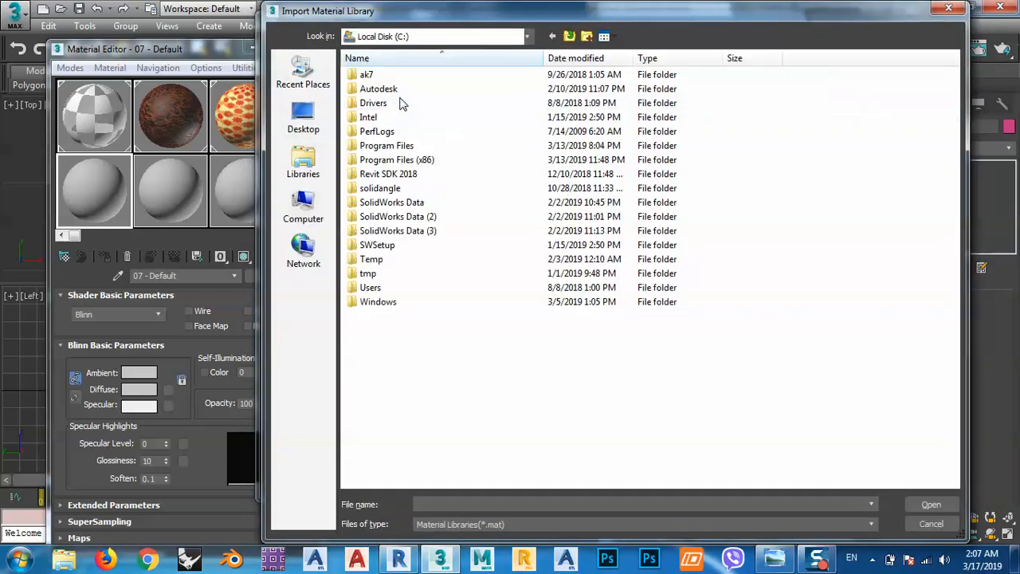
double_click(386, 146)
double_click(377, 102)
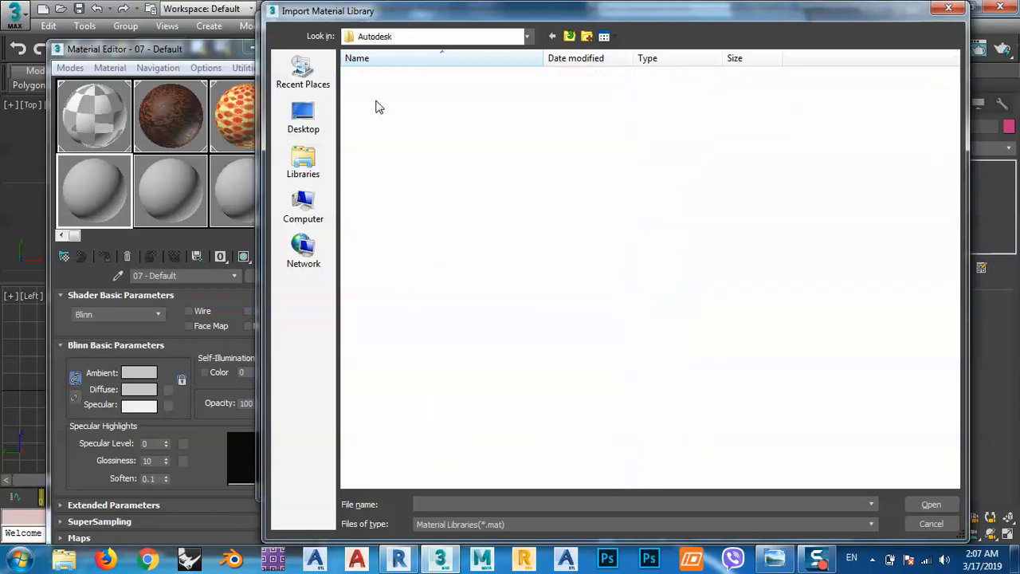
double_click(382, 75)
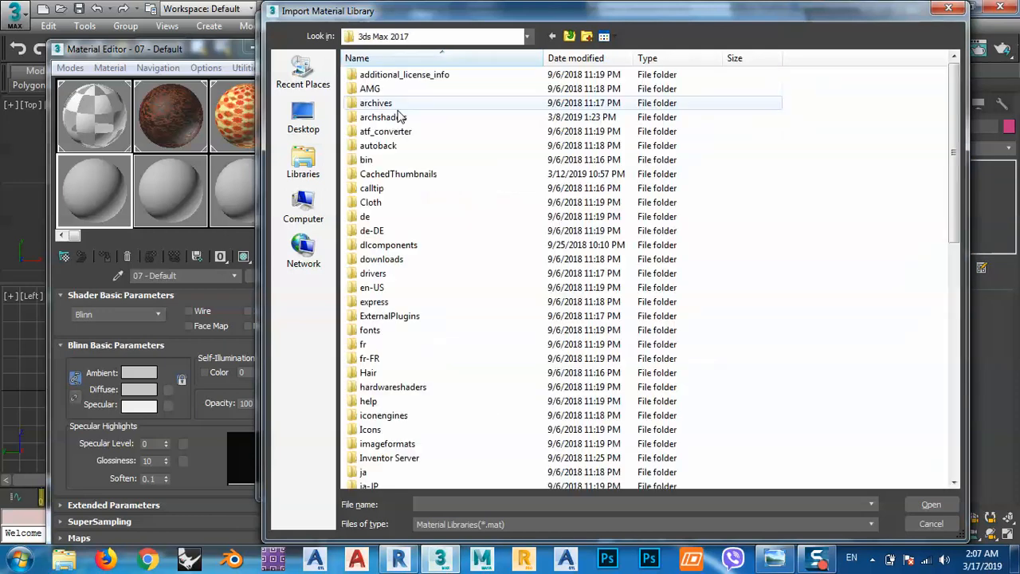
left_click(404, 230)
key("m")
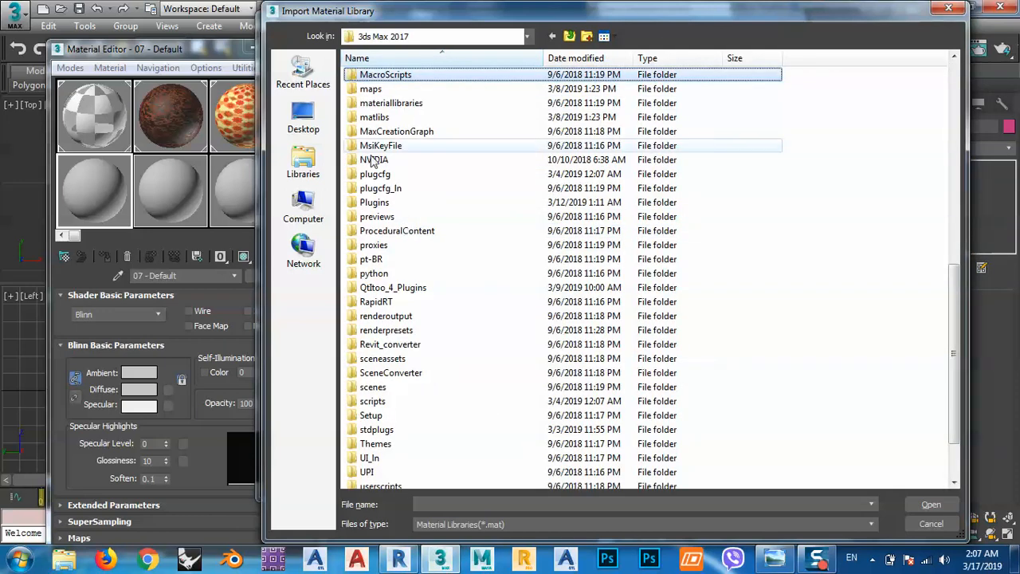
double_click(375, 117)
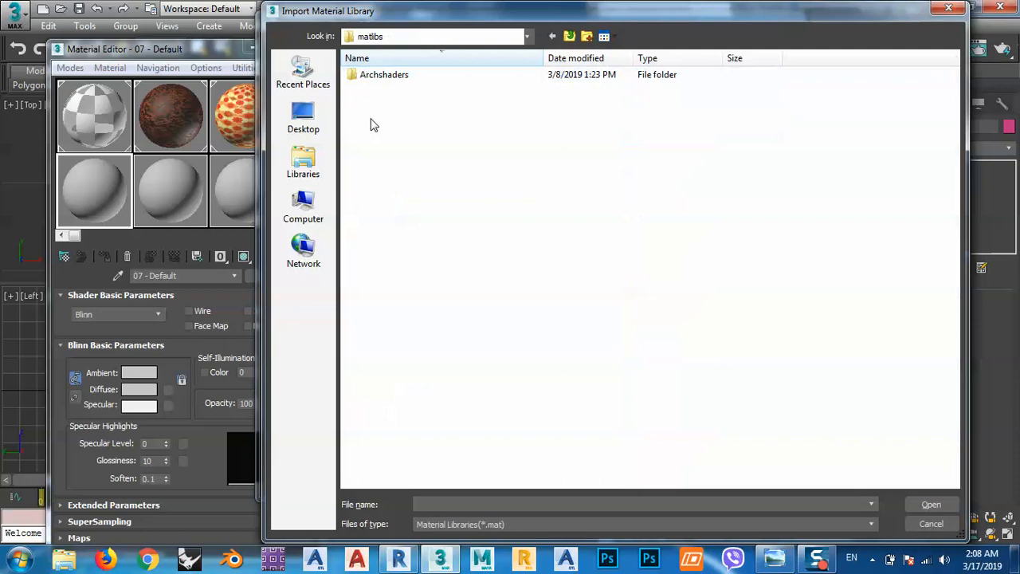
double_click(379, 77)
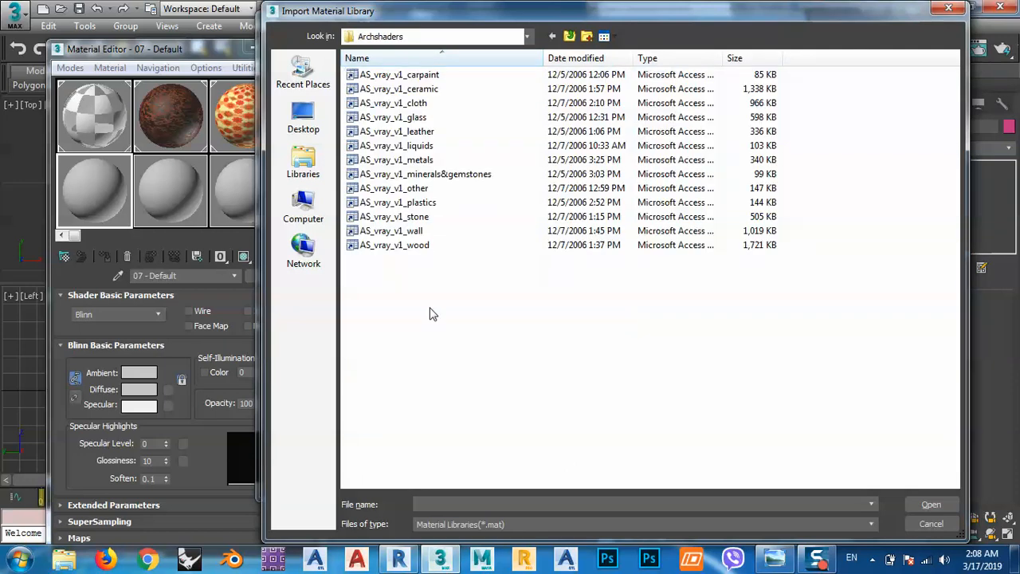
double_click(381, 236)
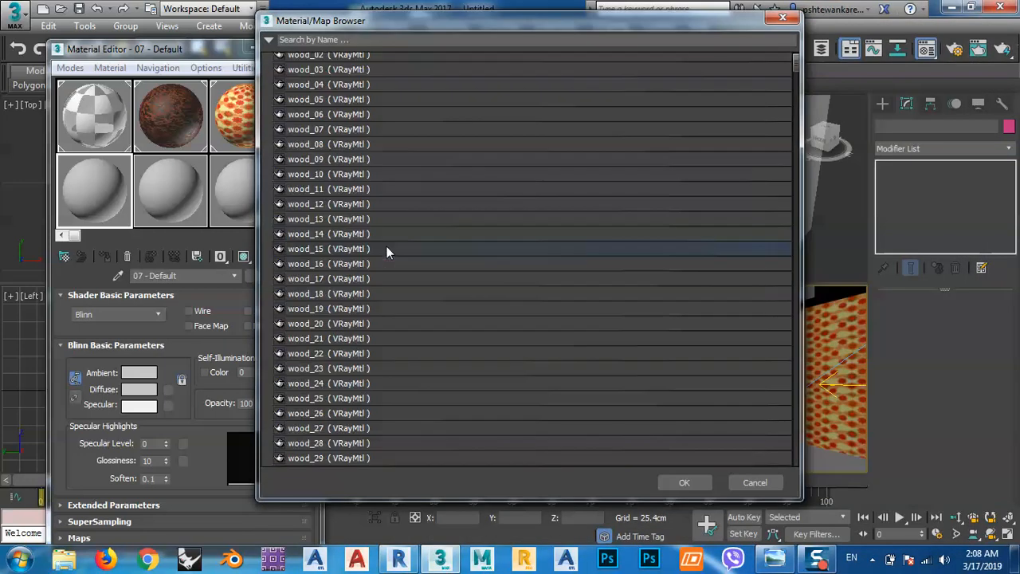
Display the AS_vray_v1_wood library as large icons.
scroll(277, 54, "up", 1)
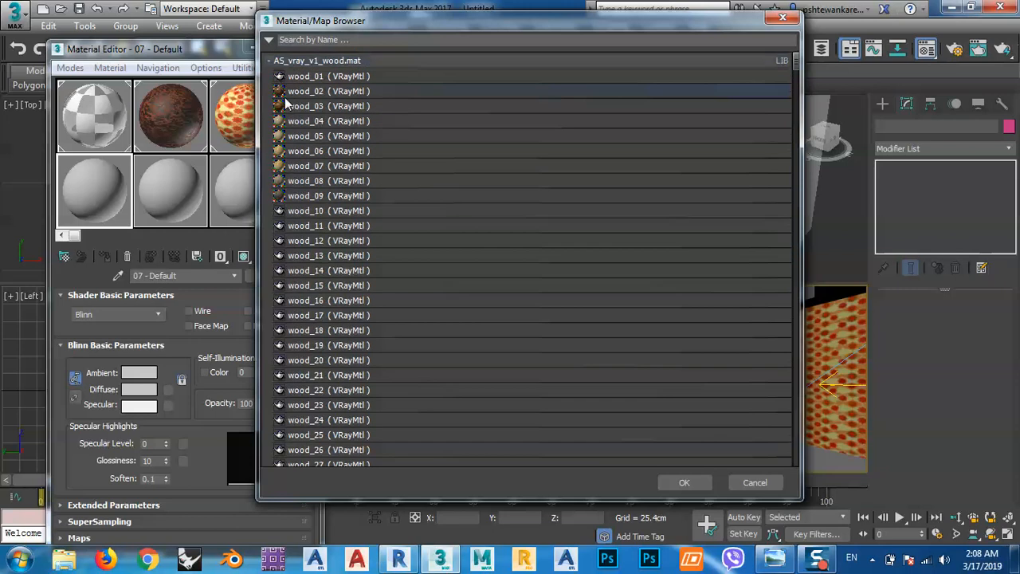
right_click(277, 61)
mouse_move(385, 105)
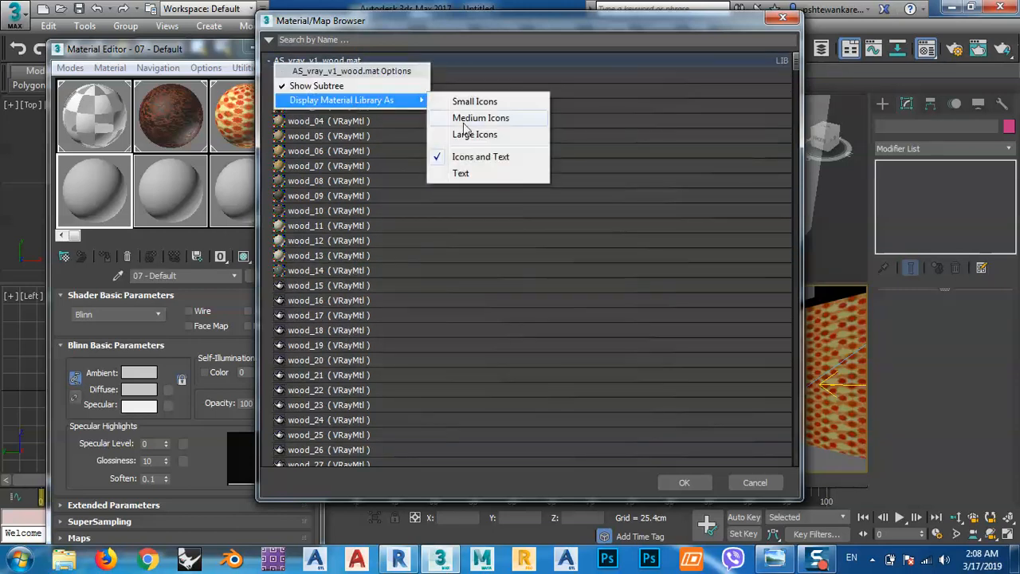
left_click(476, 137)
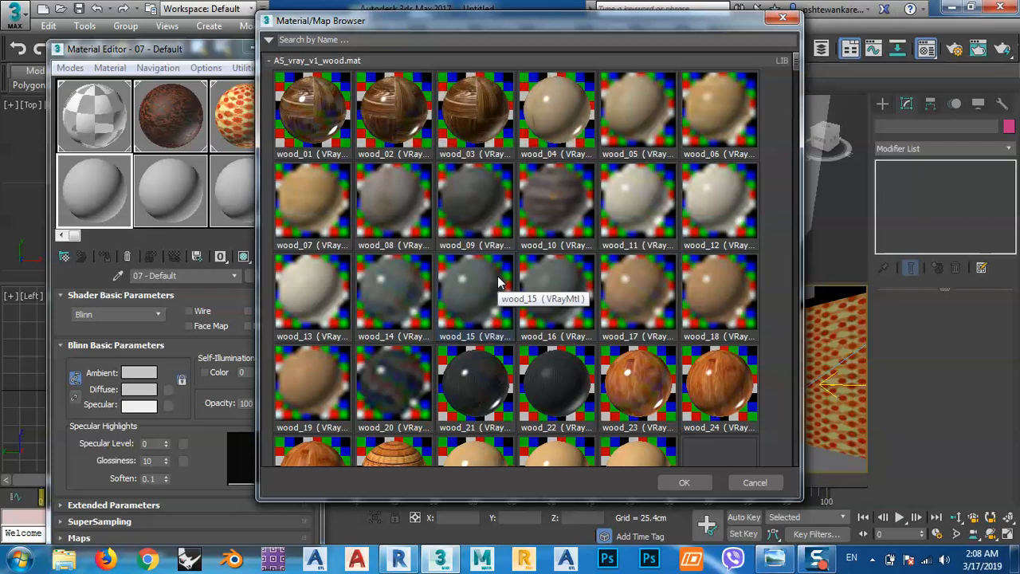
Browse the AS_vray_v1_wood library's material previews for a wood suitable for the floor.
scroll(457, 247, "down", 1)
scroll(457, 252, "down", 1)
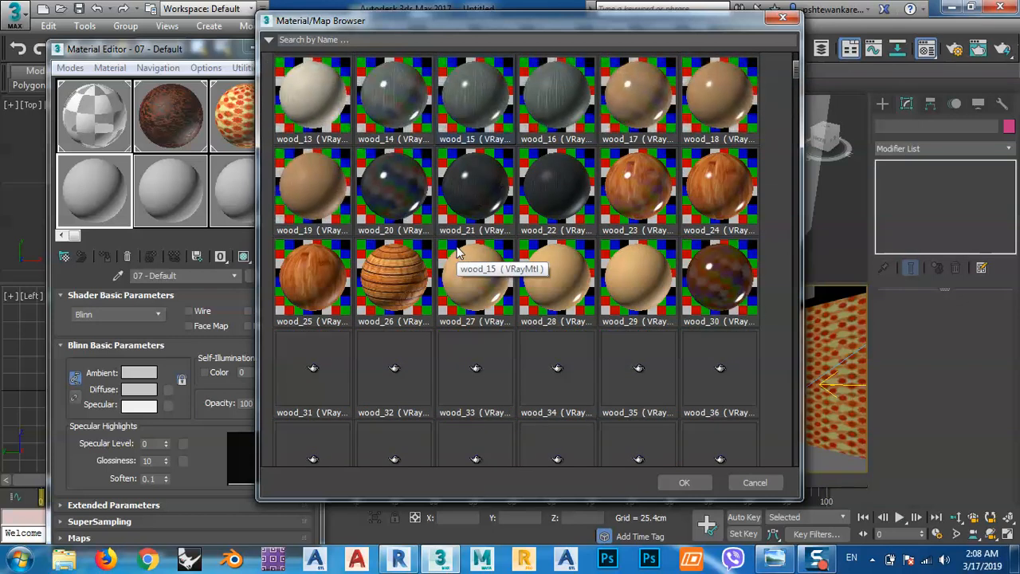
scroll(462, 291, "down", 1)
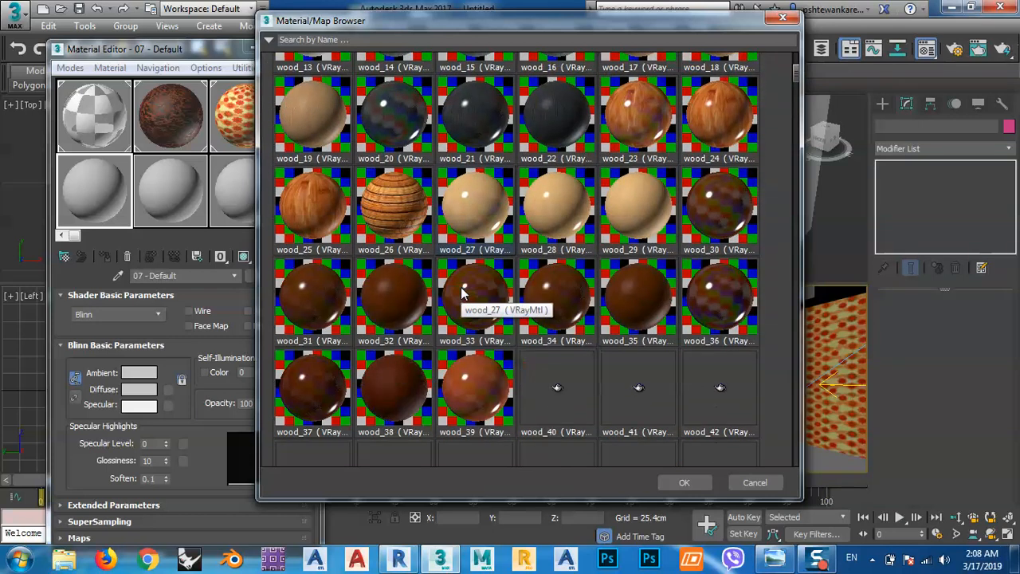
scroll(461, 293, "down", 2)
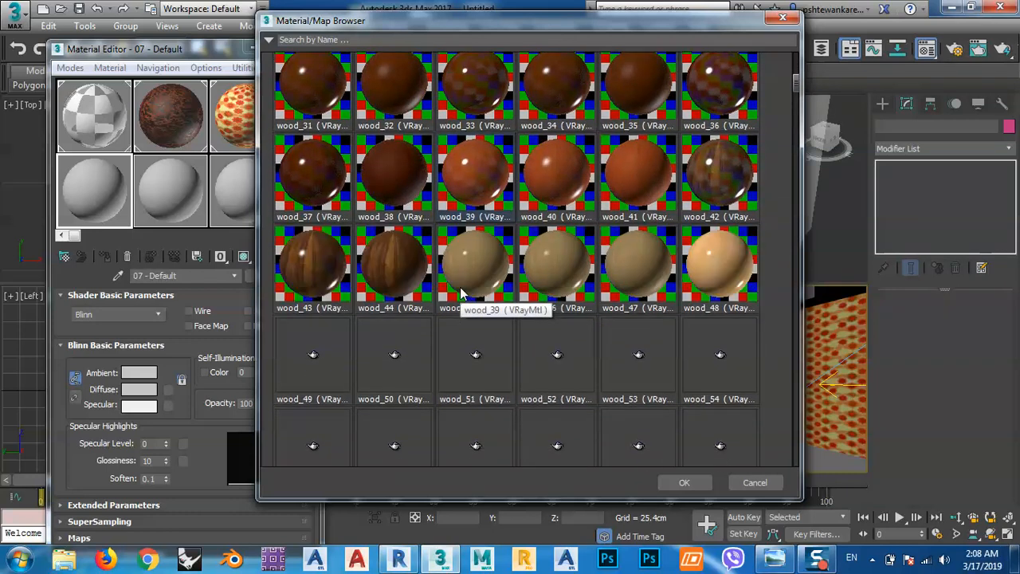
scroll(461, 293, "down", 2)
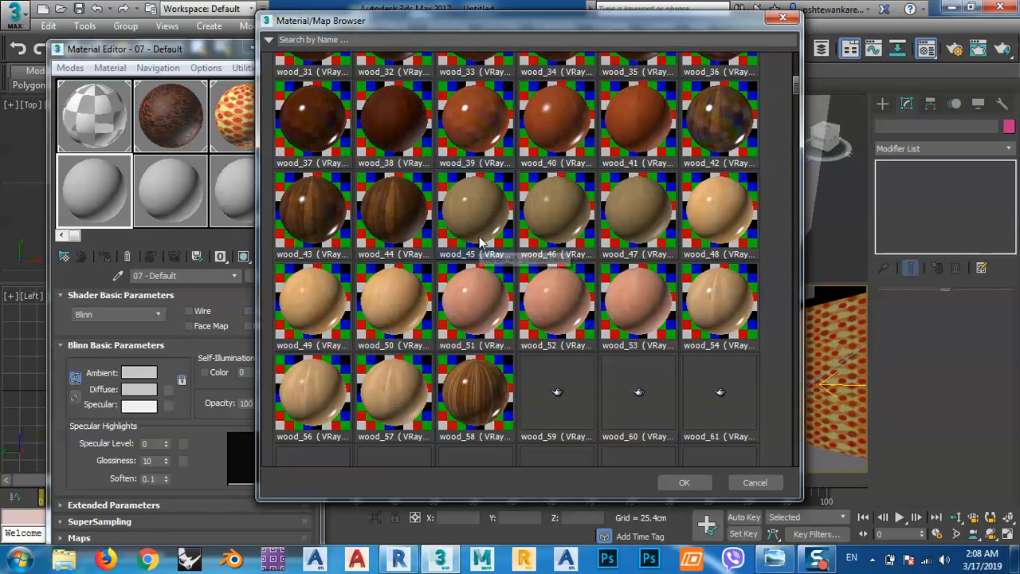
scroll(480, 244, "down", 1)
scroll(480, 243, "down", 2)
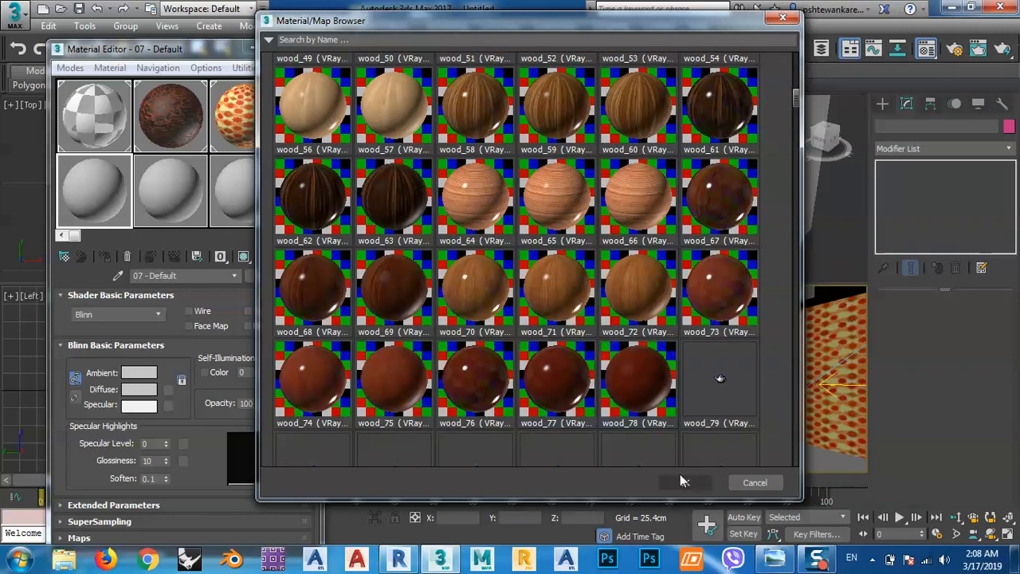
scroll(438, 265, "down", 1)
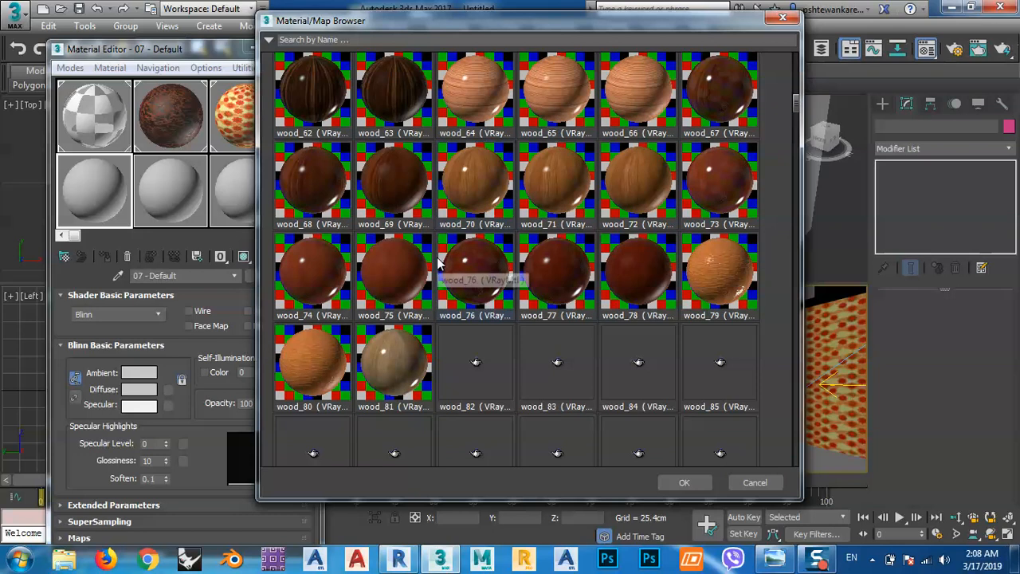
scroll(438, 265, "down", 1)
scroll(437, 266, "down", 2)
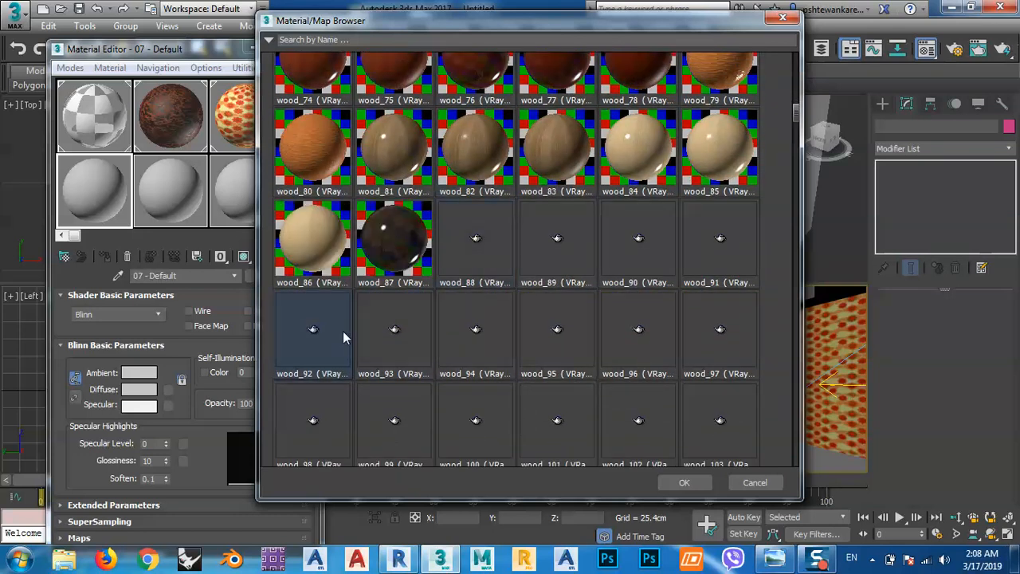
scroll(345, 338, "down", 1)
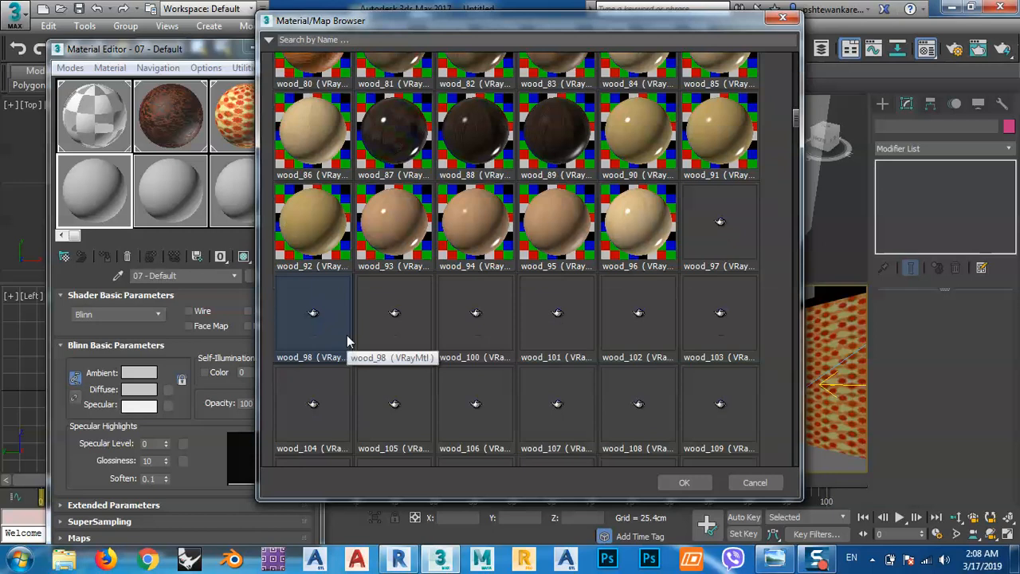
scroll(347, 339, "down", 2)
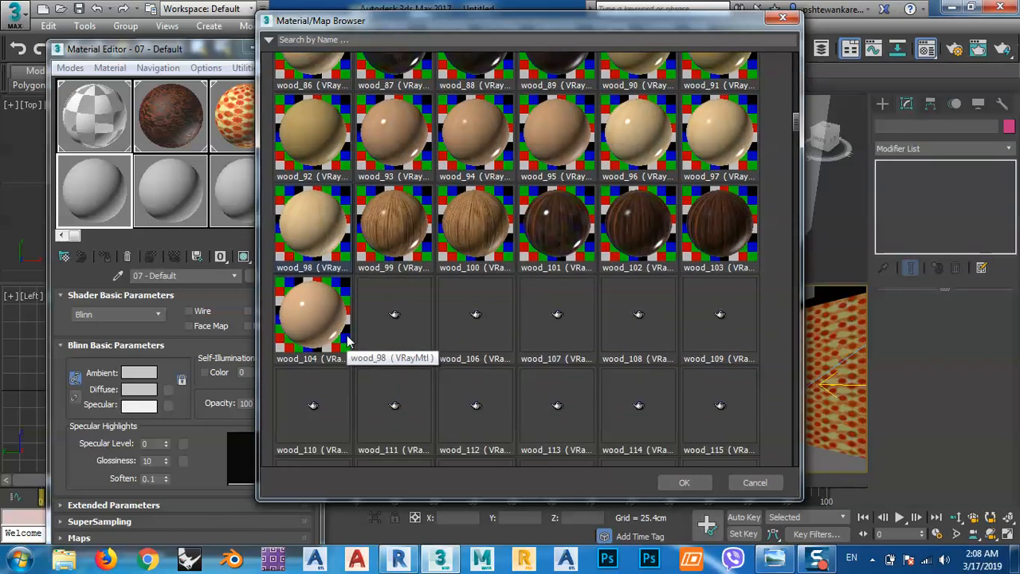
scroll(346, 338, "down", 2)
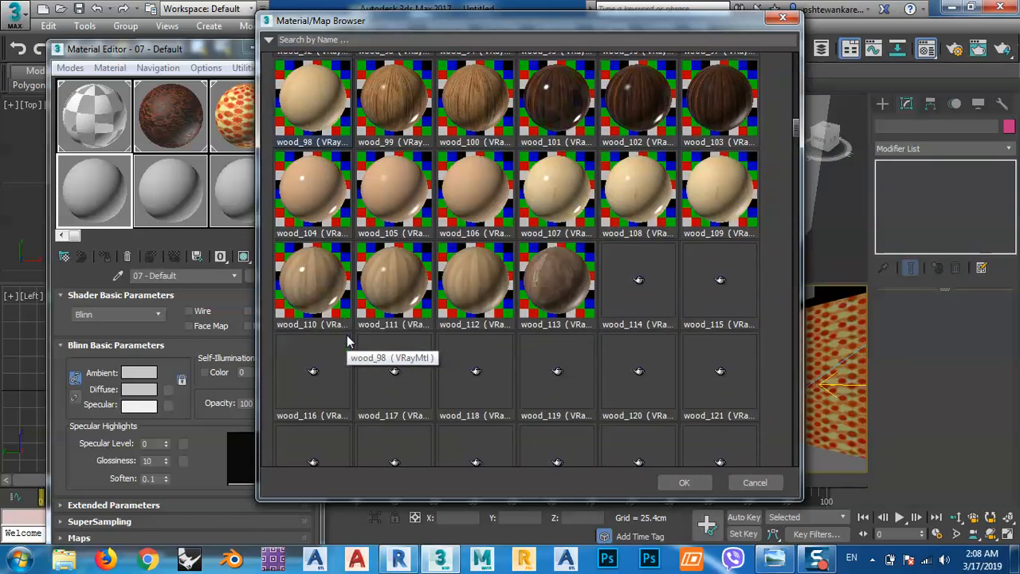
scroll(346, 341, "down", 2)
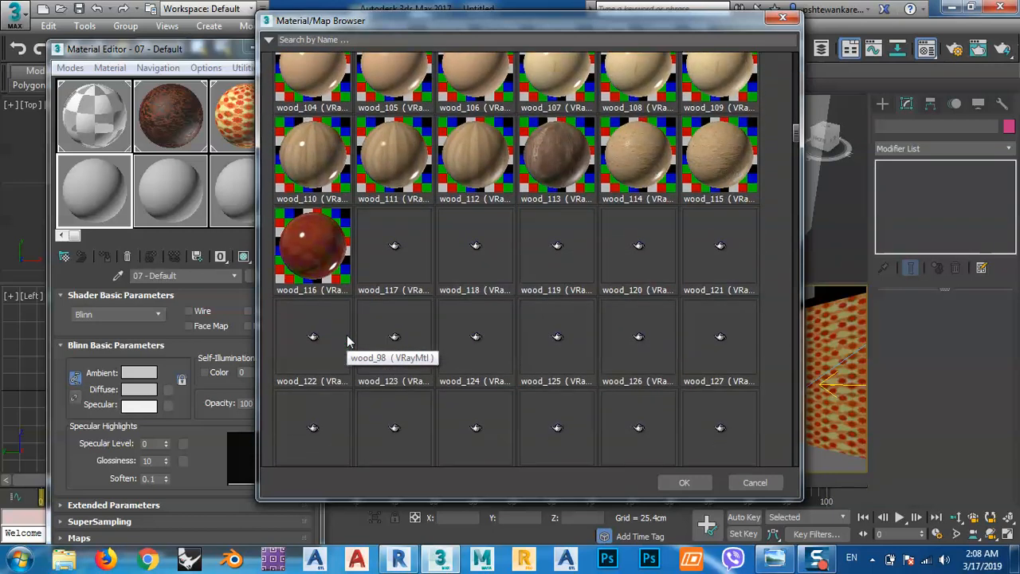
scroll(347, 341, "down", 1)
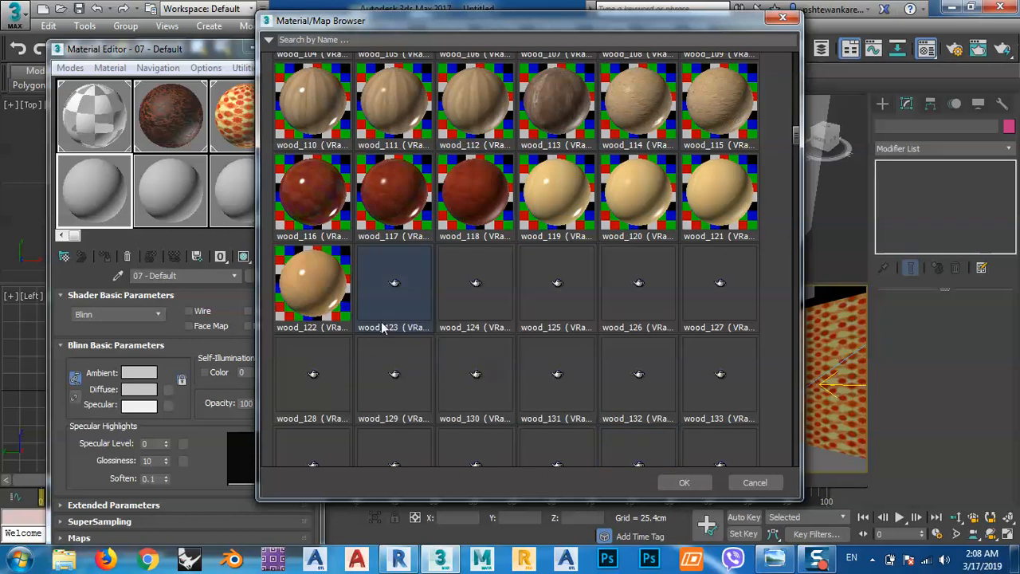
scroll(420, 205, "down", 1)
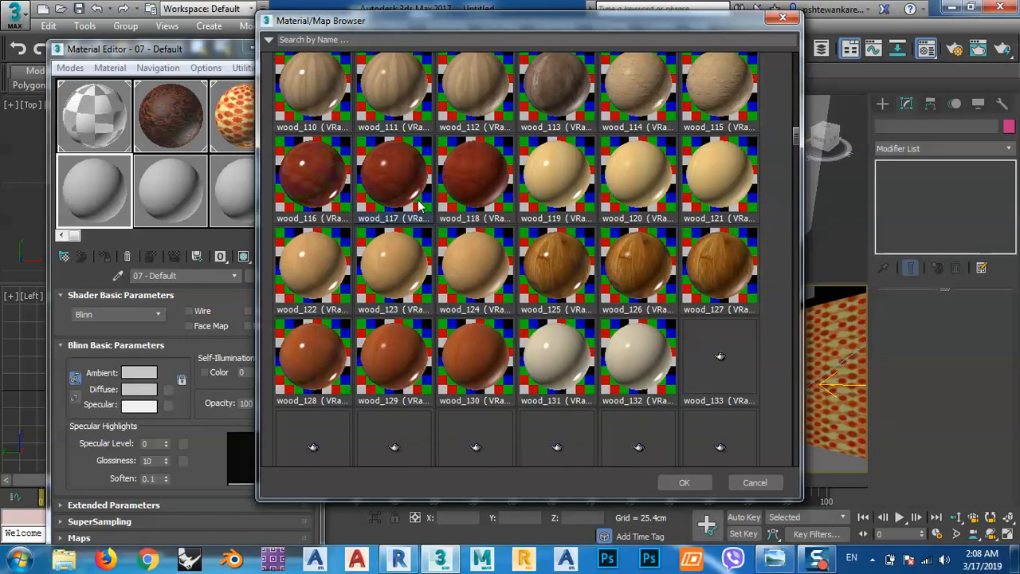
scroll(420, 205, "down", 2)
scroll(420, 206, "down", 2)
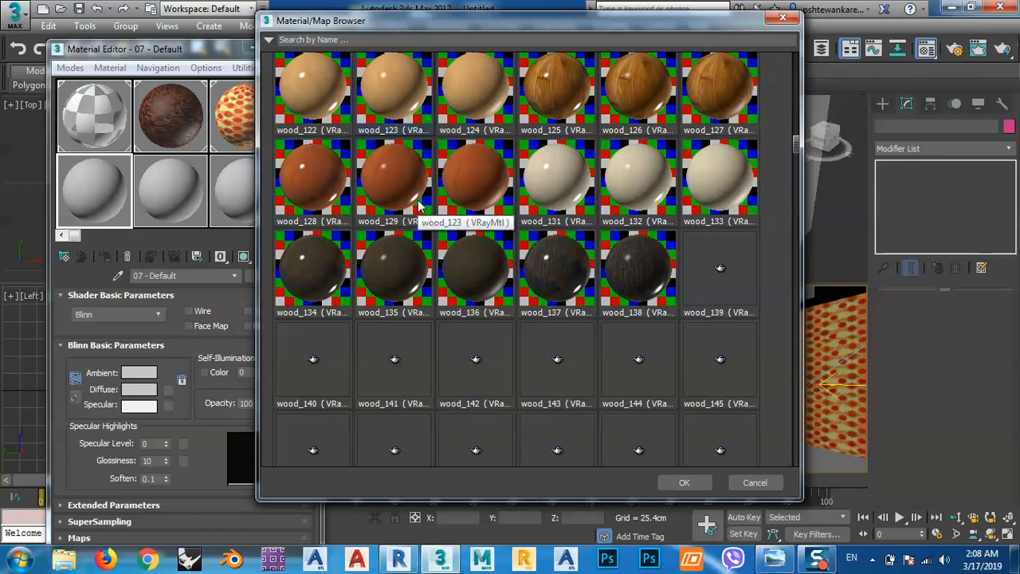
scroll(420, 205, "down", 2)
scroll(420, 205, "down", 1)
scroll(420, 206, "down", 1)
scroll(419, 205, "down", 2)
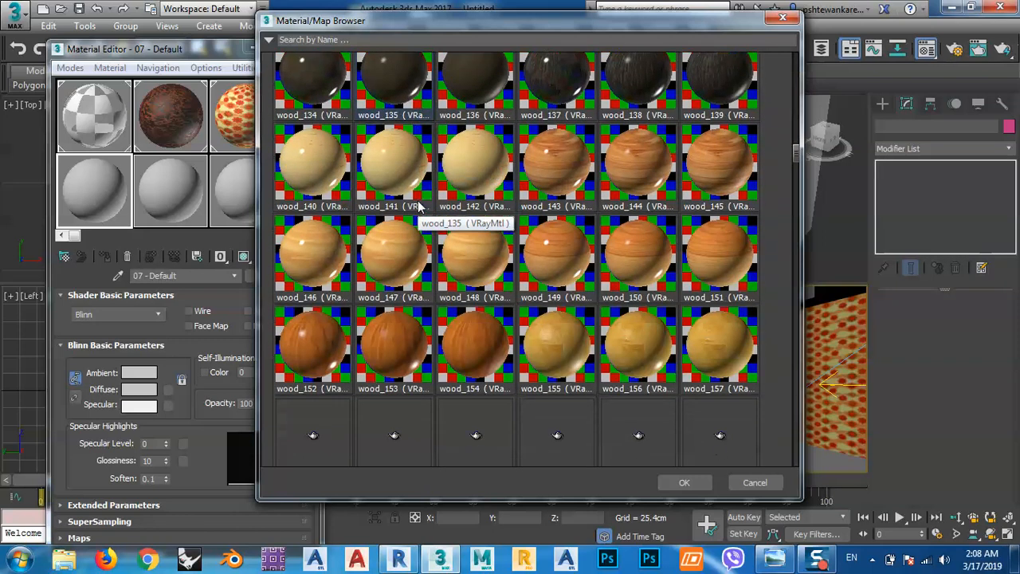
scroll(420, 206, "down", 7)
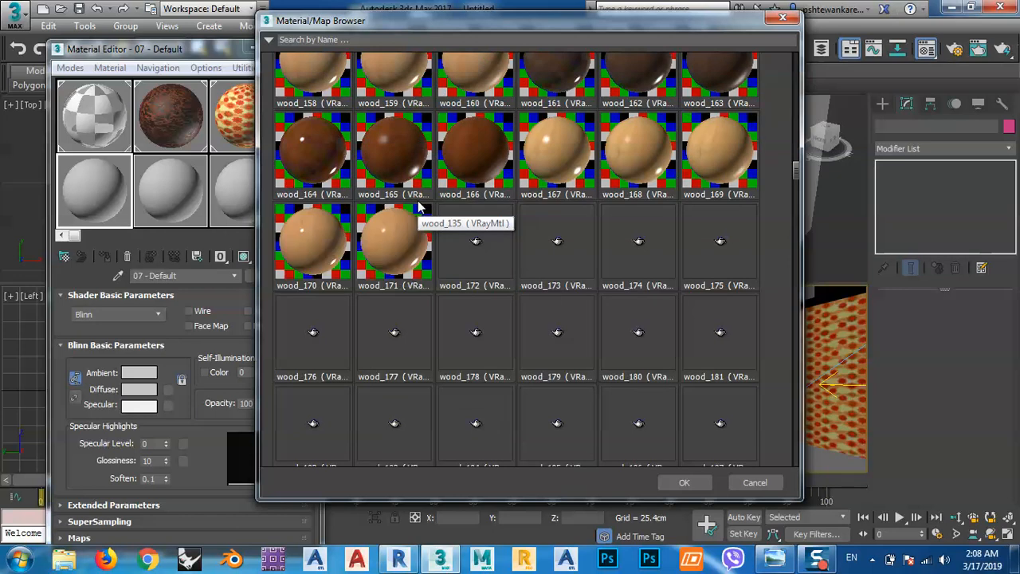
scroll(420, 206, "down", 1)
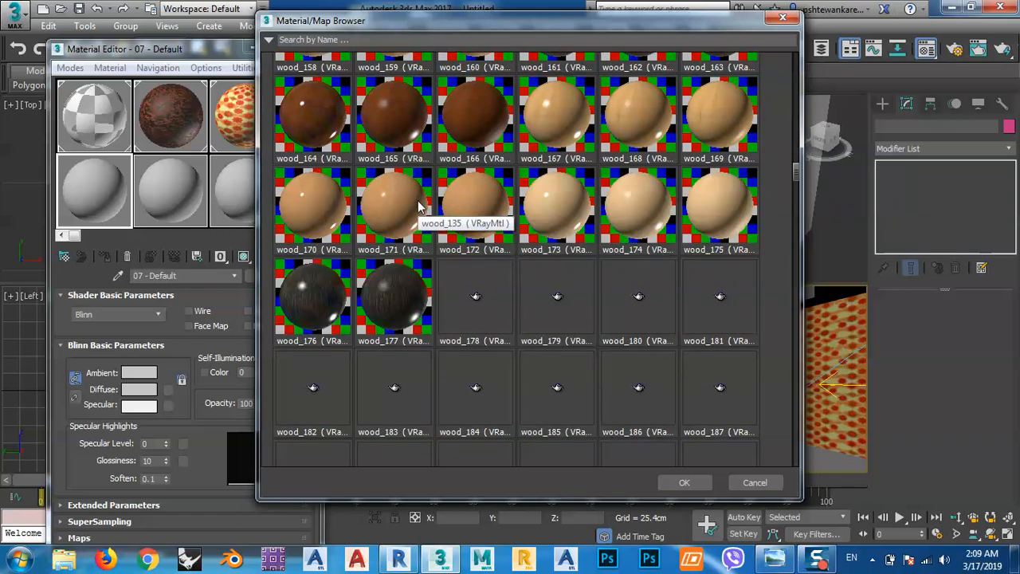
scroll(420, 206, "down", 3)
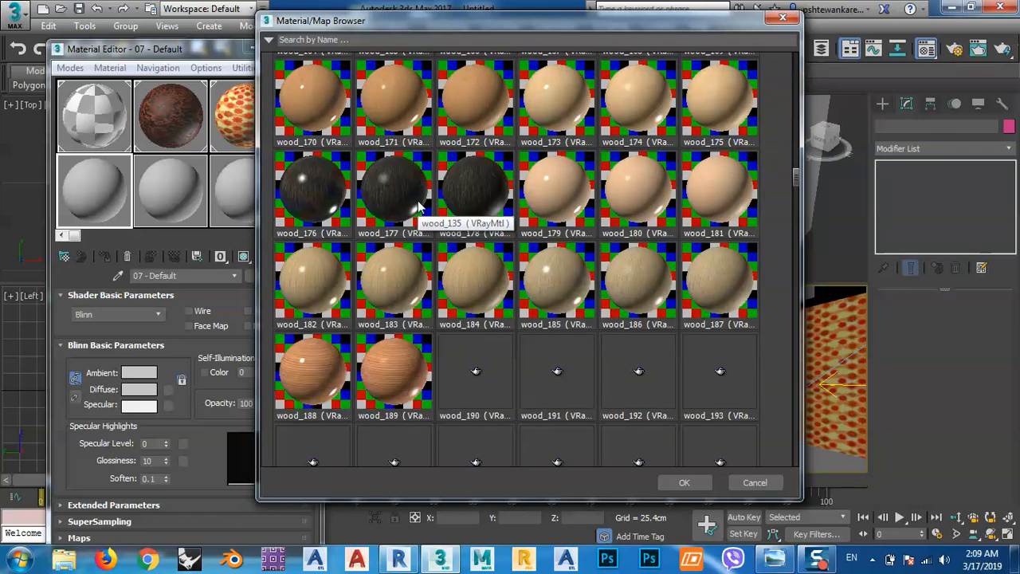
scroll(420, 206, "down", 8)
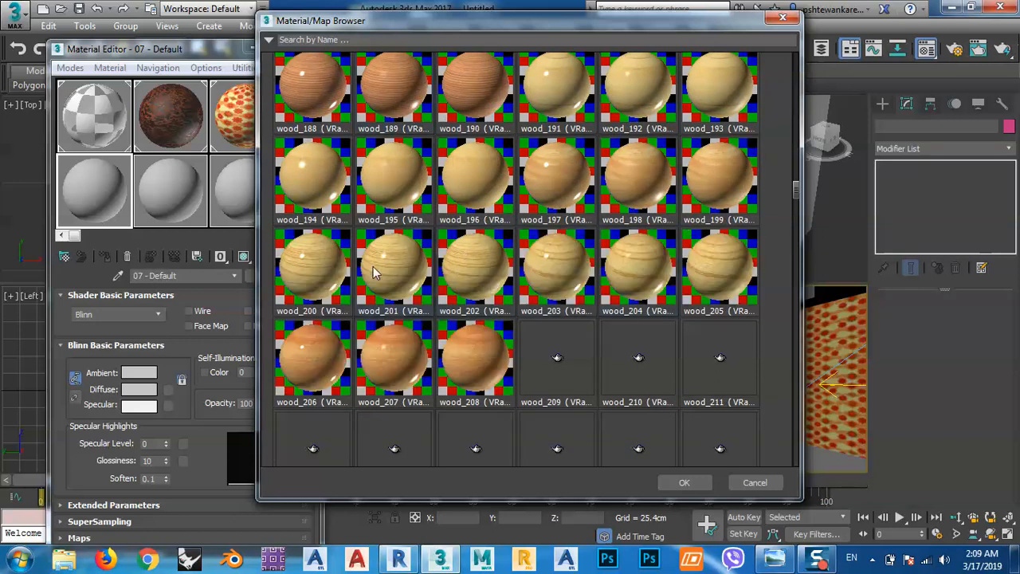
scroll(373, 267, "down", 5)
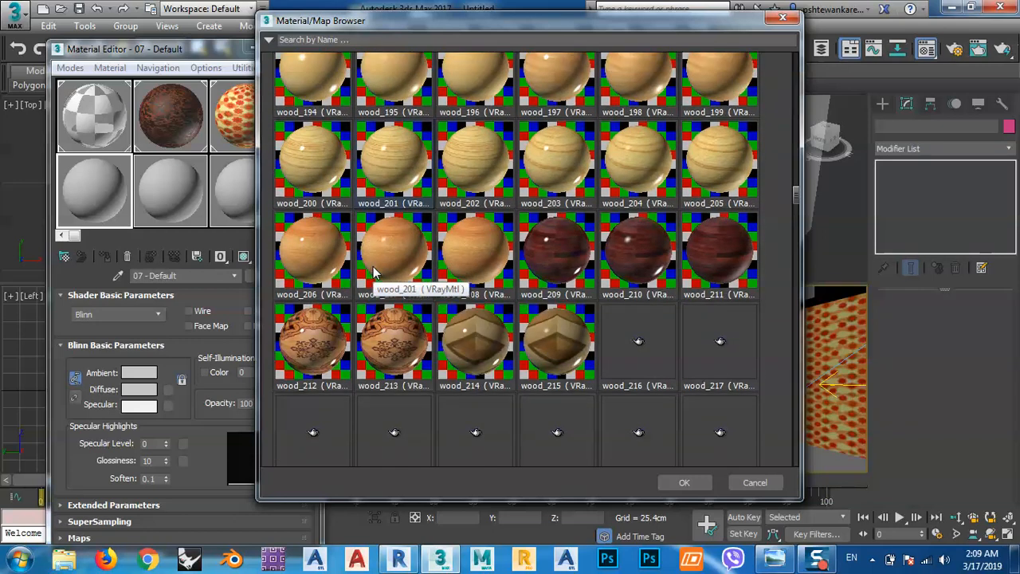
scroll(373, 272, "down", 3)
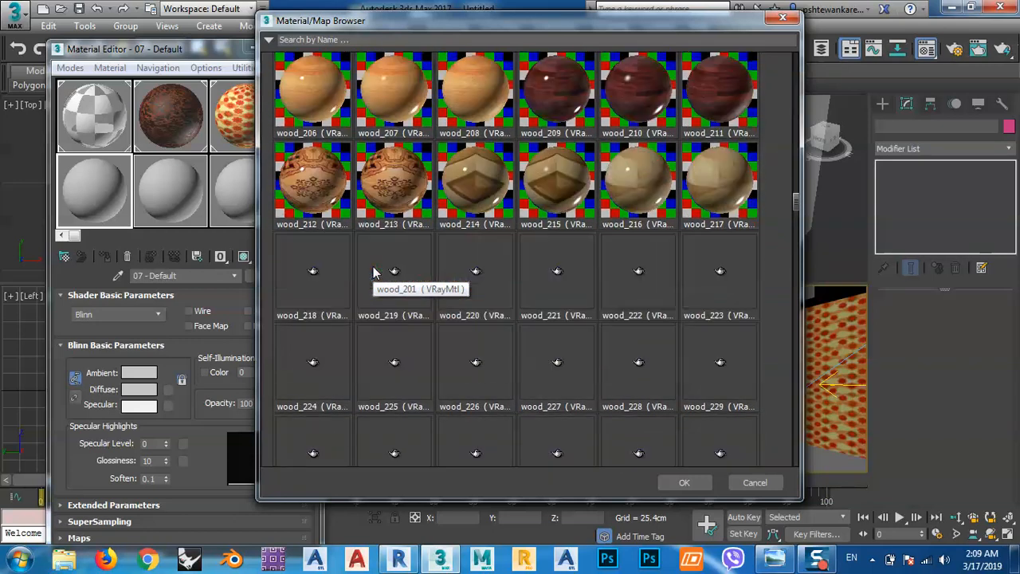
scroll(362, 301, "down", 1)
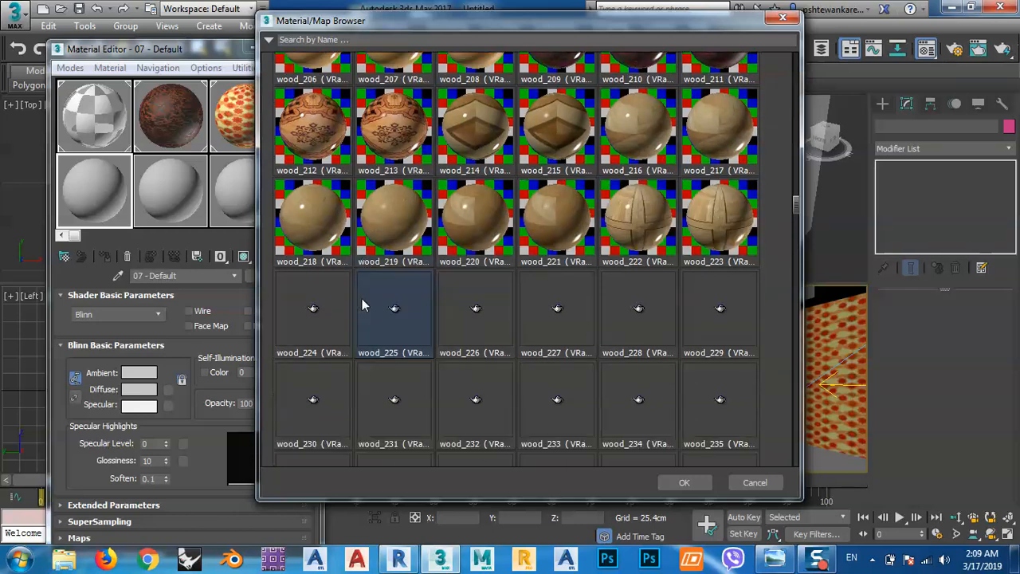
scroll(362, 305, "down", 1)
scroll(365, 314, "down", 1)
scroll(369, 326, "down", 5)
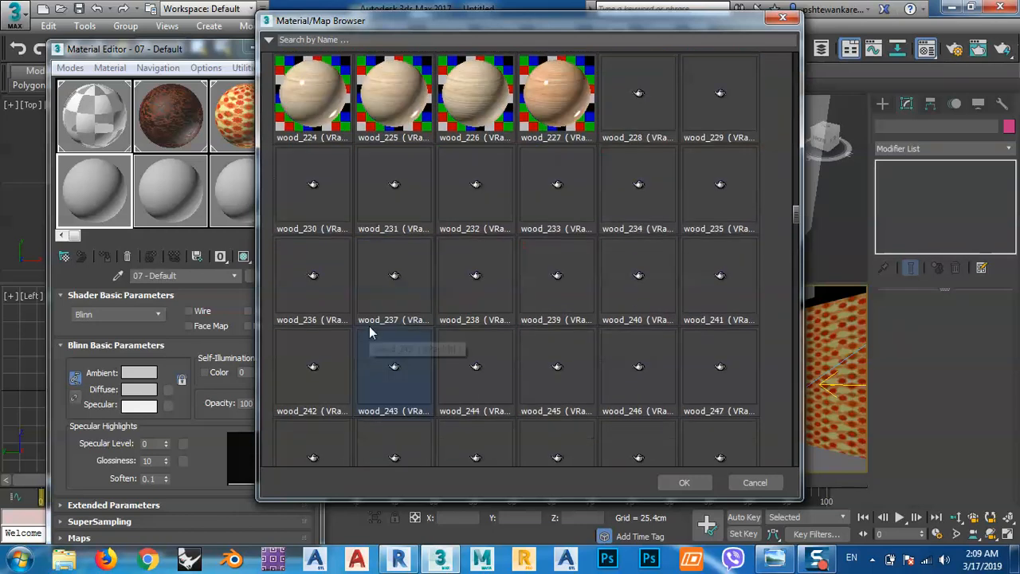
scroll(764, 263, "down", 1)
mouse_move(795, 230)
left_mouse_down()
mouse_move(796, 298)
mouse_move(798, 243)
left_mouse_up()
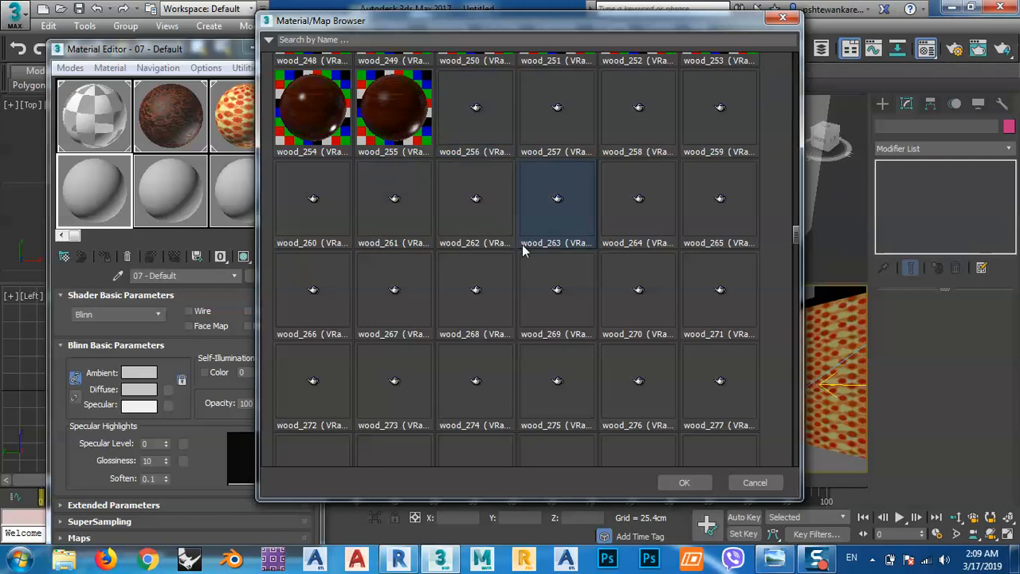
scroll(522, 247, "up", 2)
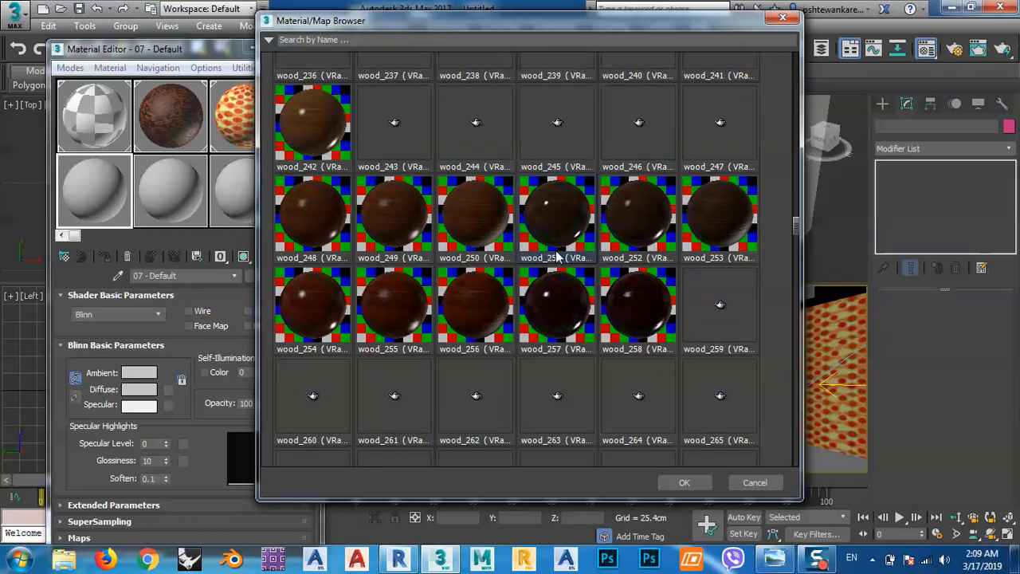
scroll(555, 250, "up", 1)
scroll(377, 225, "up", 1)
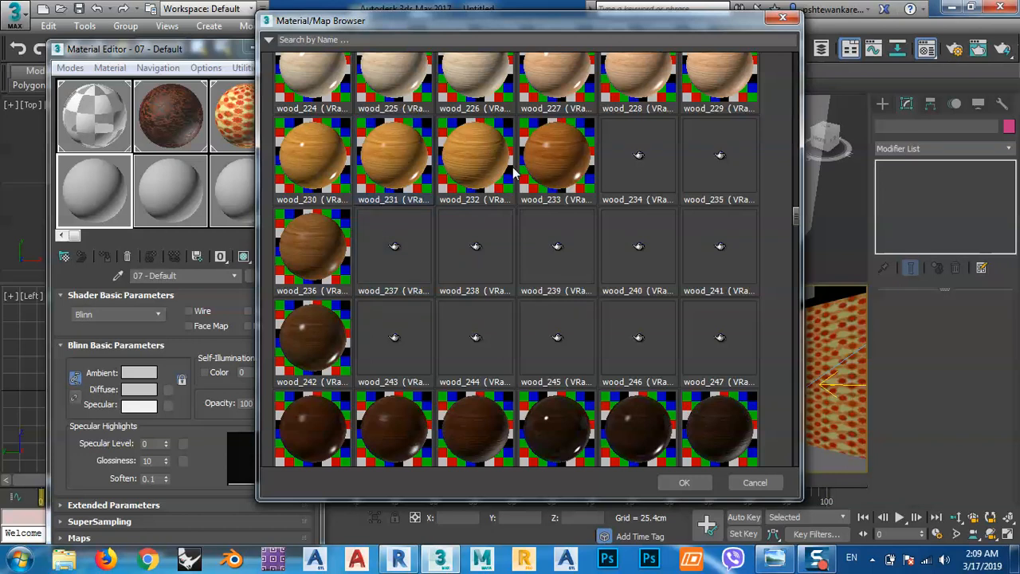
Load wood_233 into the active material slot and assign it to the generic floor so its texture shows in the viewports.
left_click(549, 169)
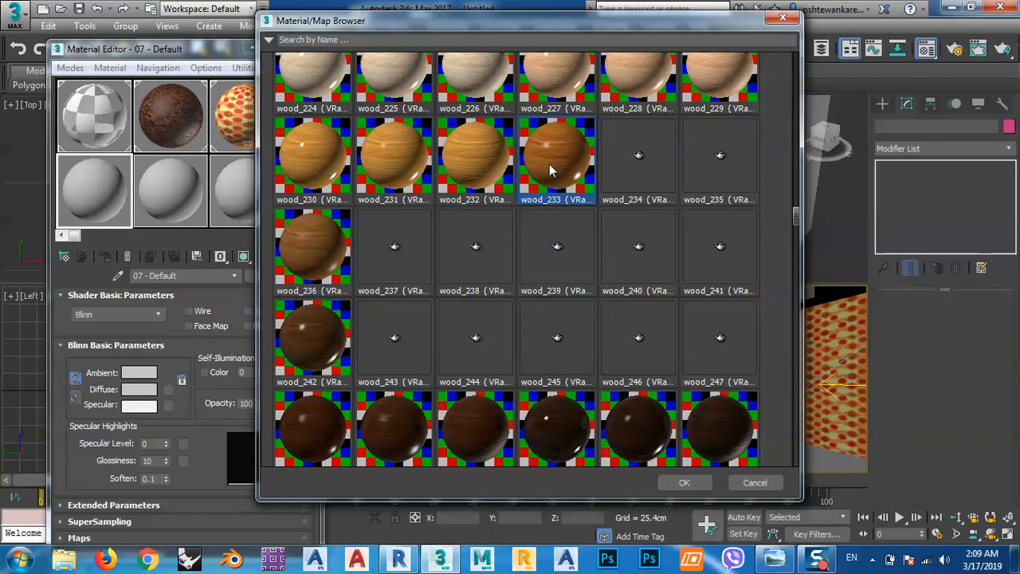
left_click(685, 482)
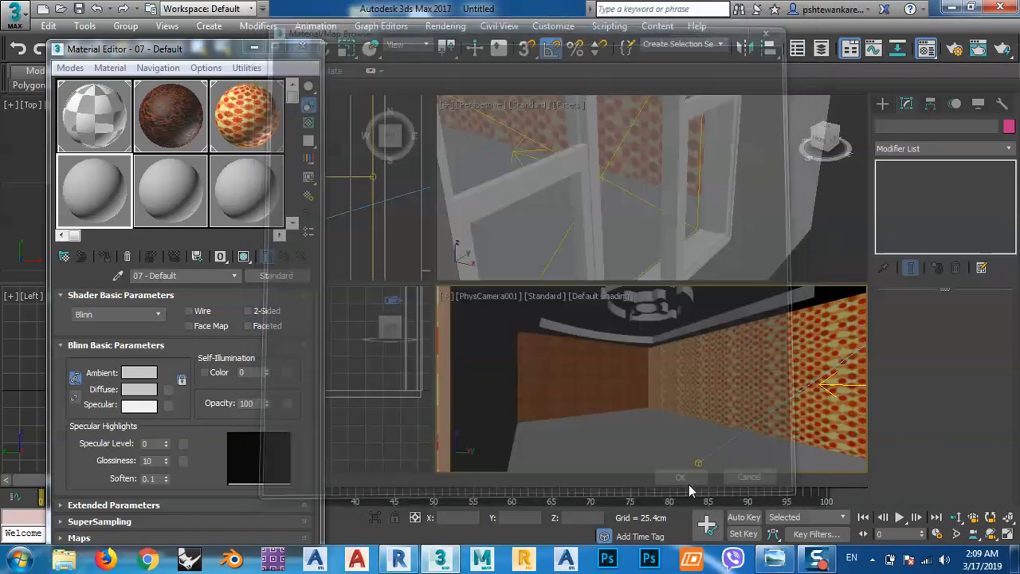
left_click(639, 437)
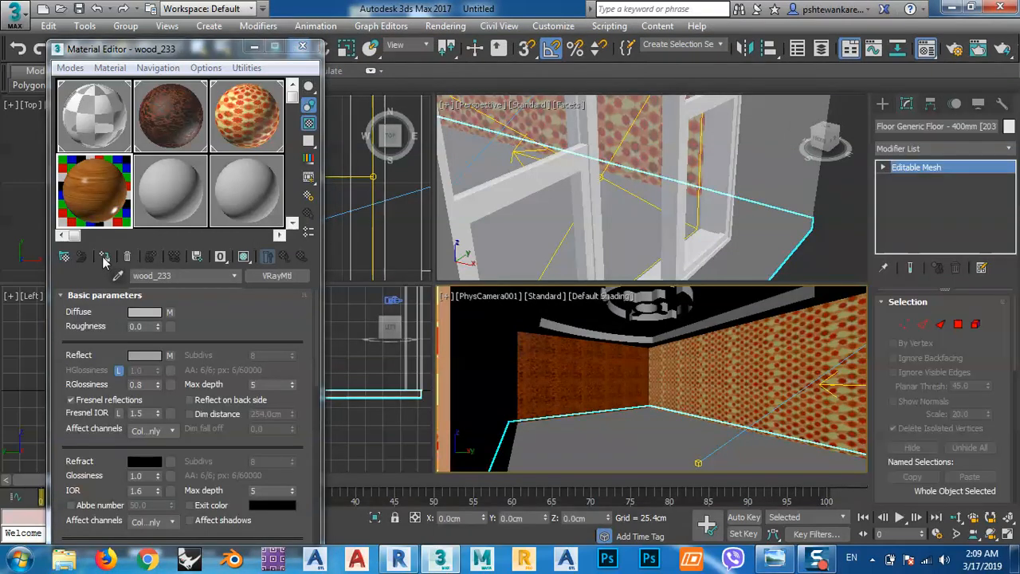
left_click(219, 257)
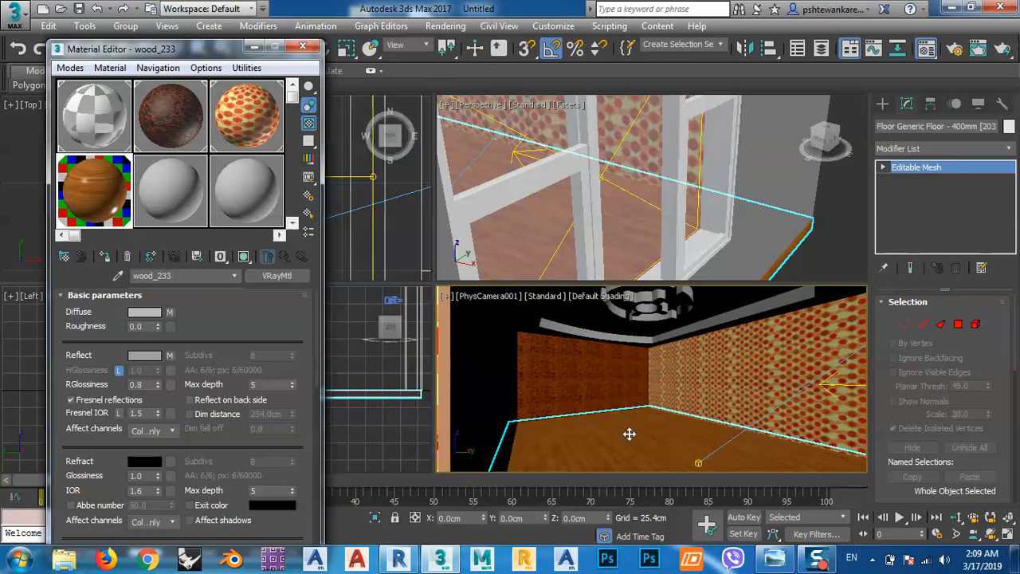
Render the PhysCamera001 view with the wooden floor, stop the render in progress and close the V-Ray frame buffer.
left_click(1002, 49)
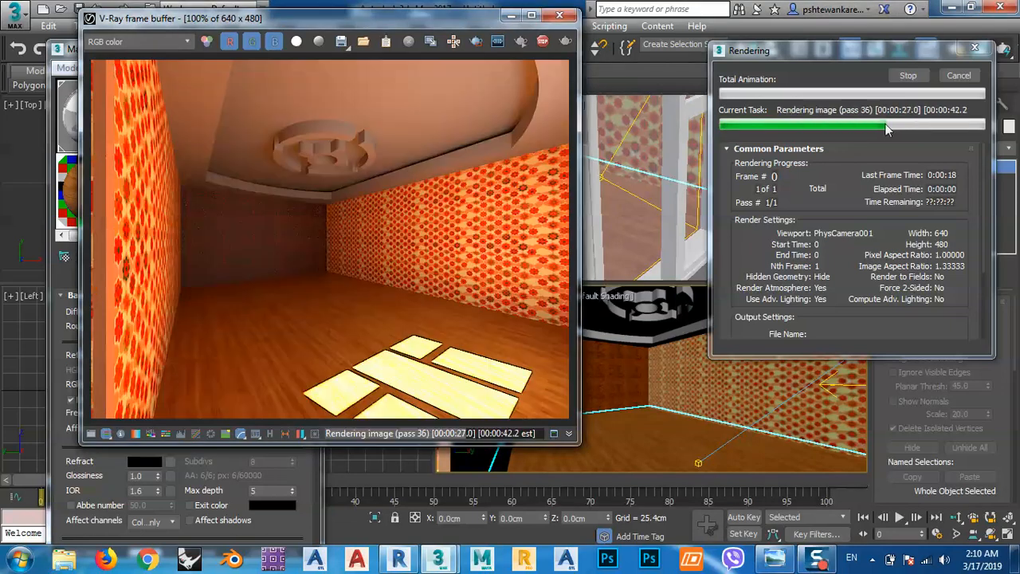
left_click(908, 75)
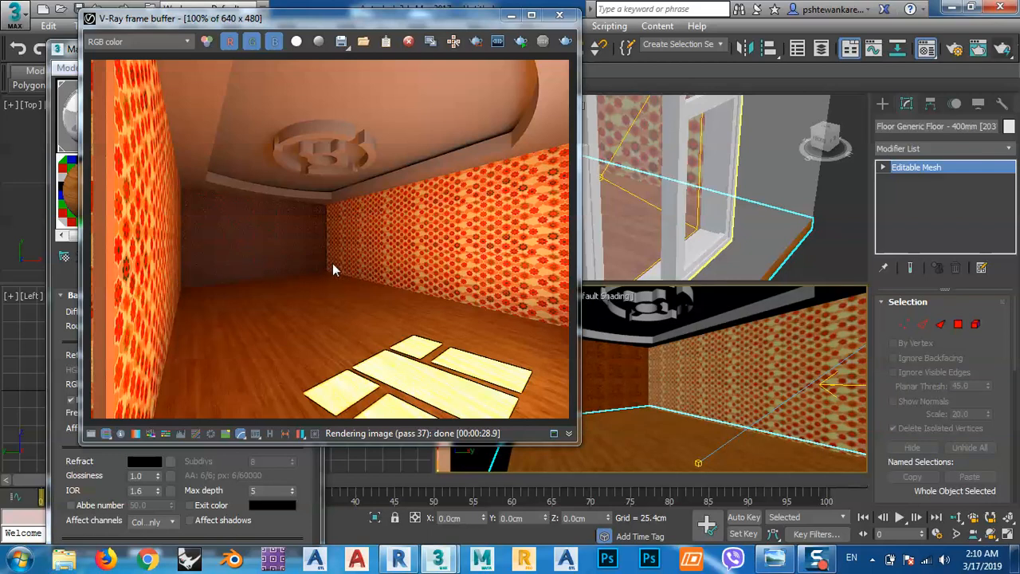
left_click(560, 15)
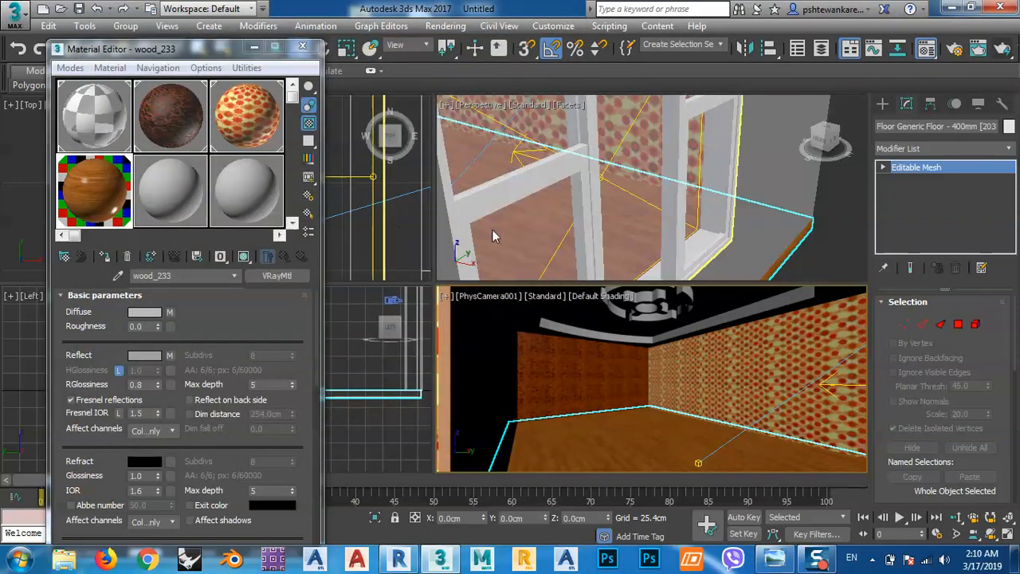
Set the intensity multiplier of the VRaySun outside the house to 0.01.
scroll(579, 220, "down", 4)
middle_click_drag(709, 216, 765, 224, "alt")
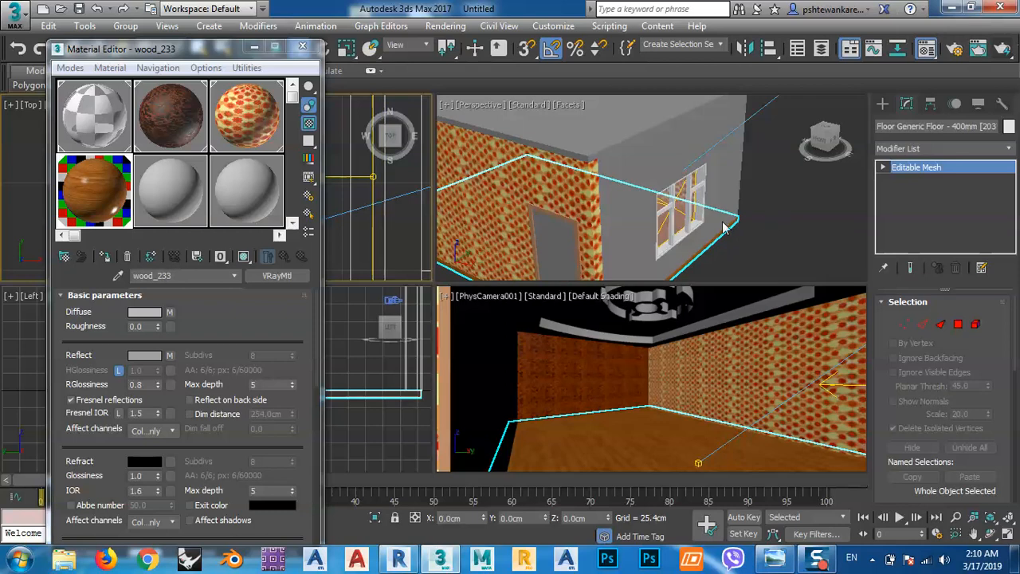
left_click(593, 231)
scroll(607, 243, "down", 6)
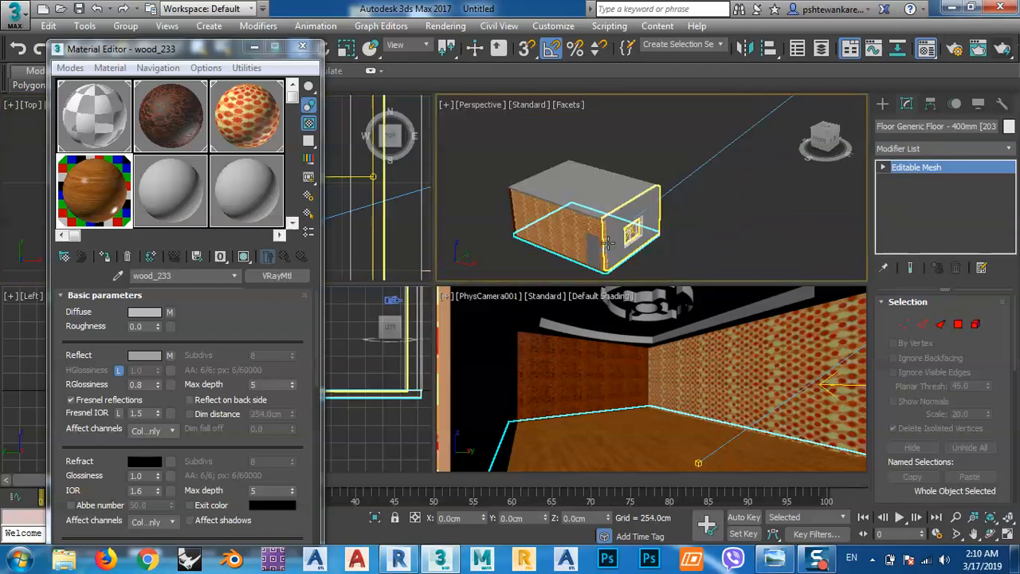
scroll(637, 211, "down", 2)
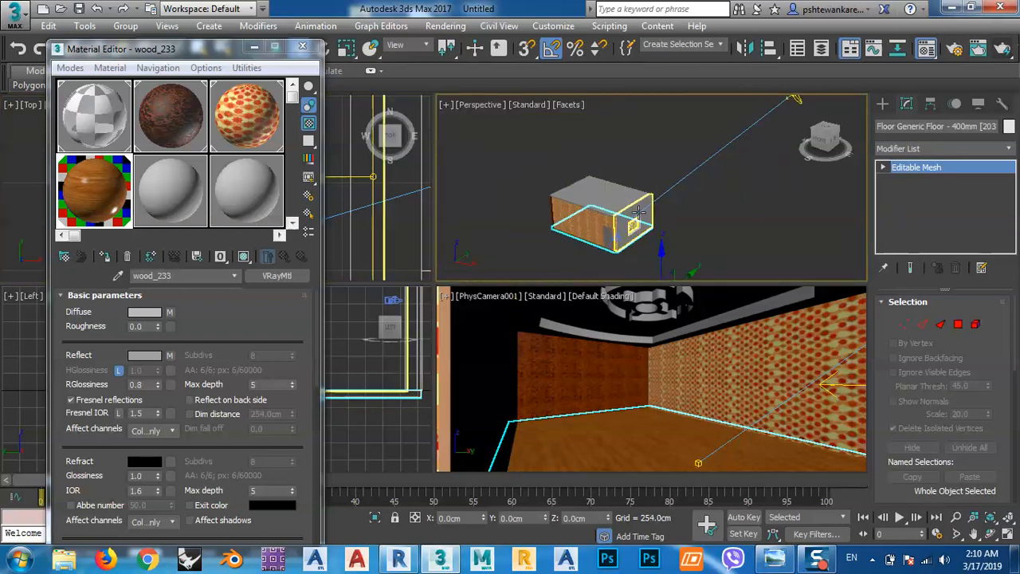
left_click(794, 104)
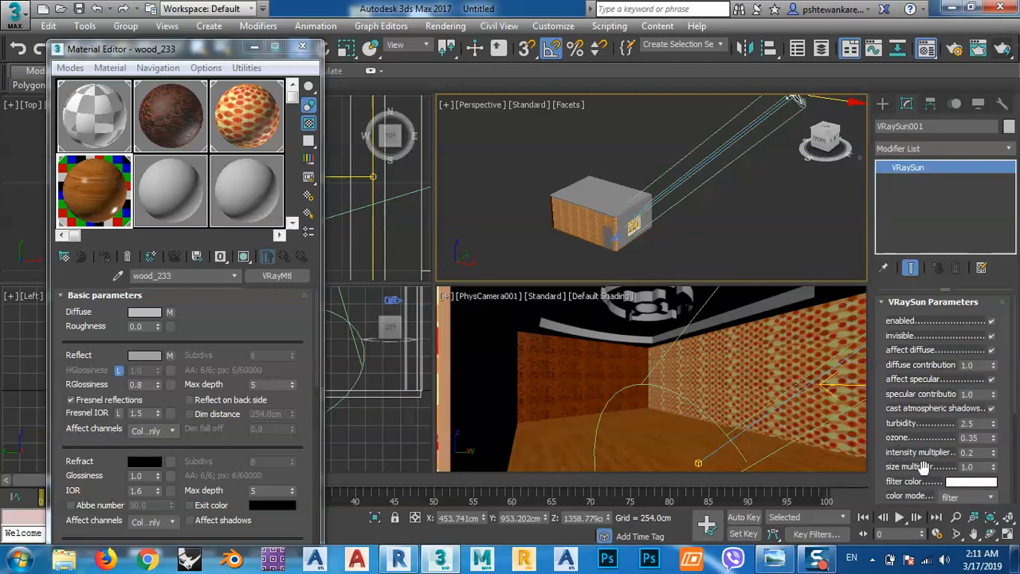
double_click(967, 451)
key("Return")
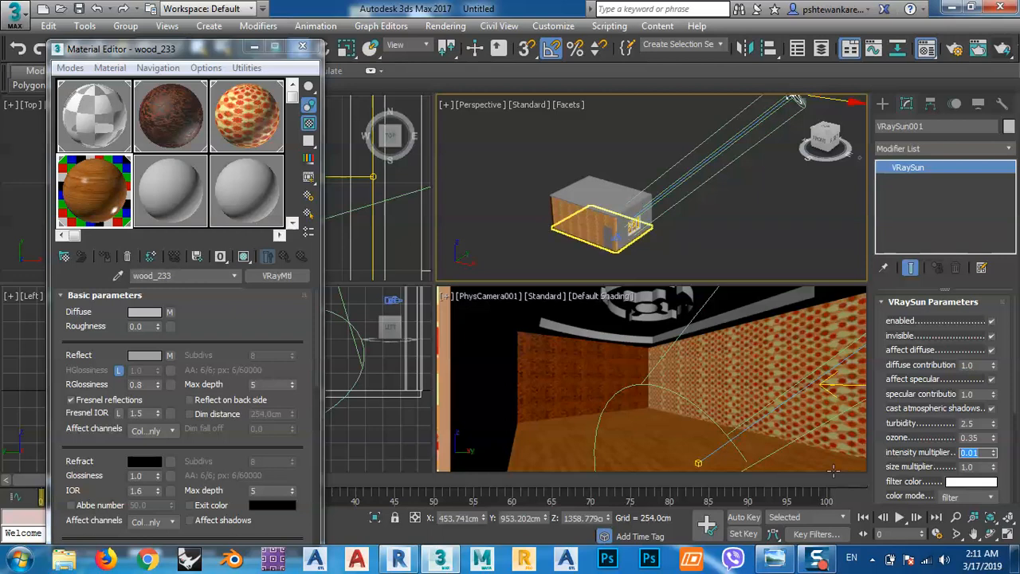
Set the multiplier of the VRayLight at the window to 1.2.
right_click(576, 393)
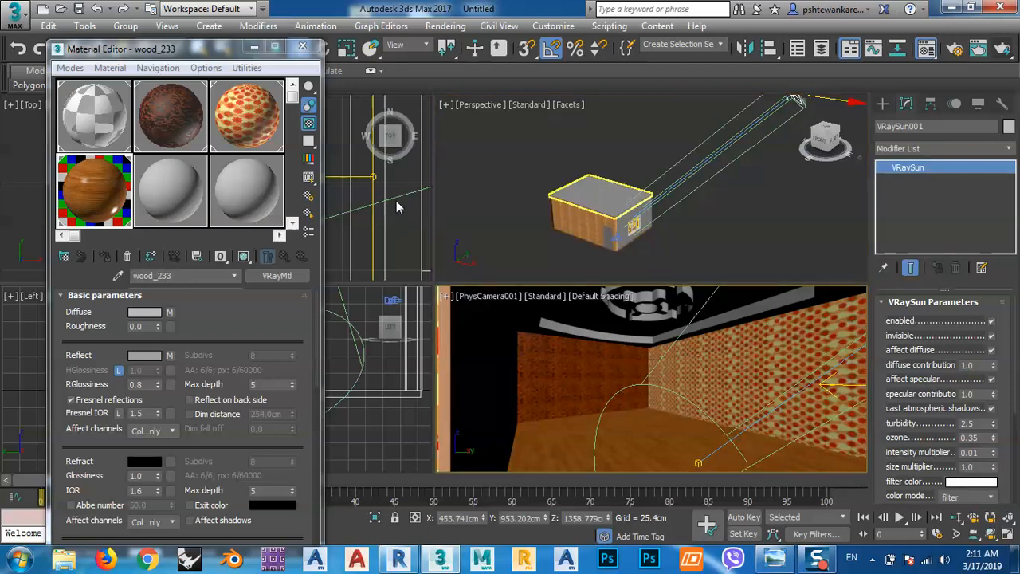
left_click(832, 368)
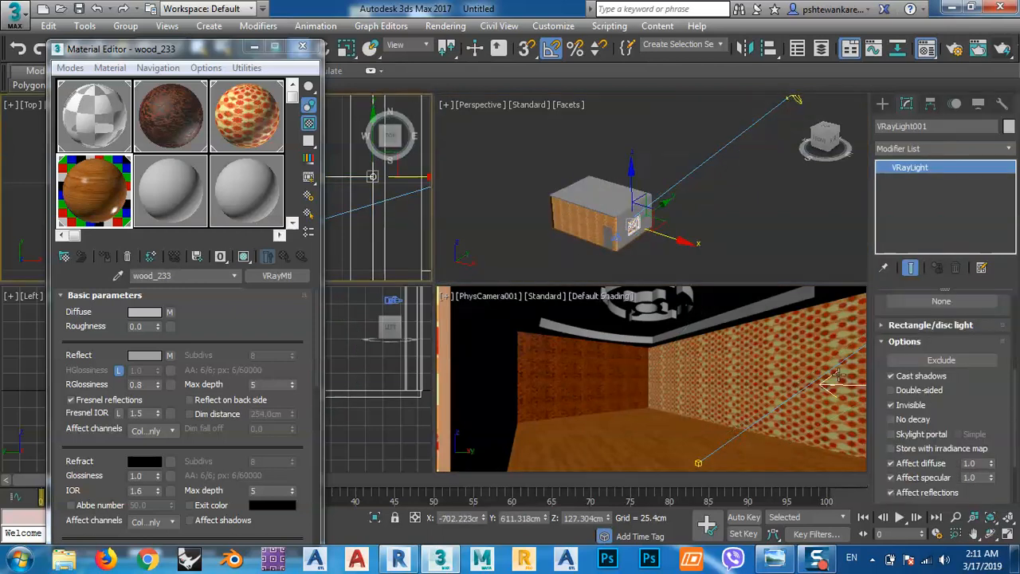
scroll(972, 420, "up", 4)
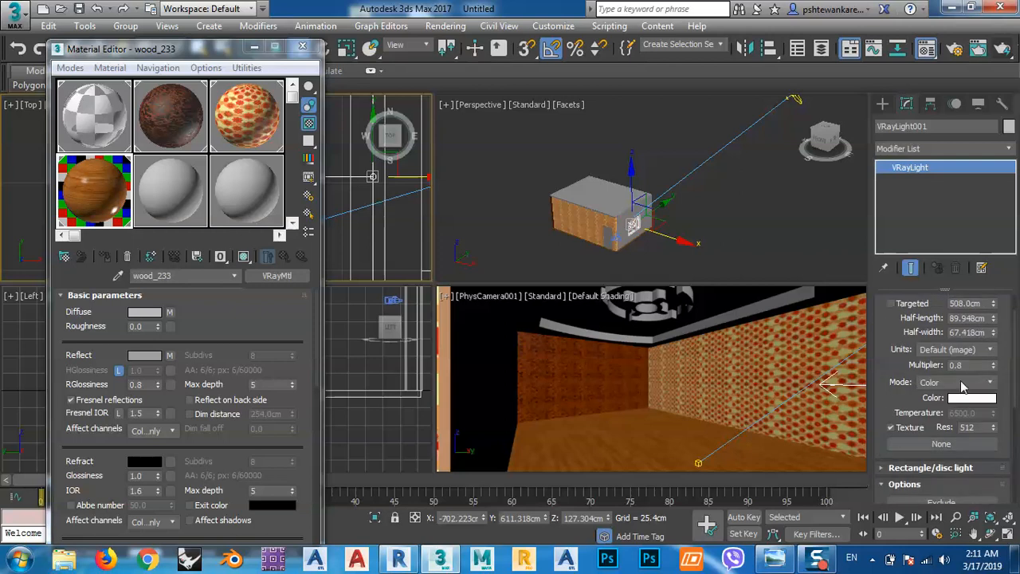
double_click(968, 365)
type("1.2")
key("Return")
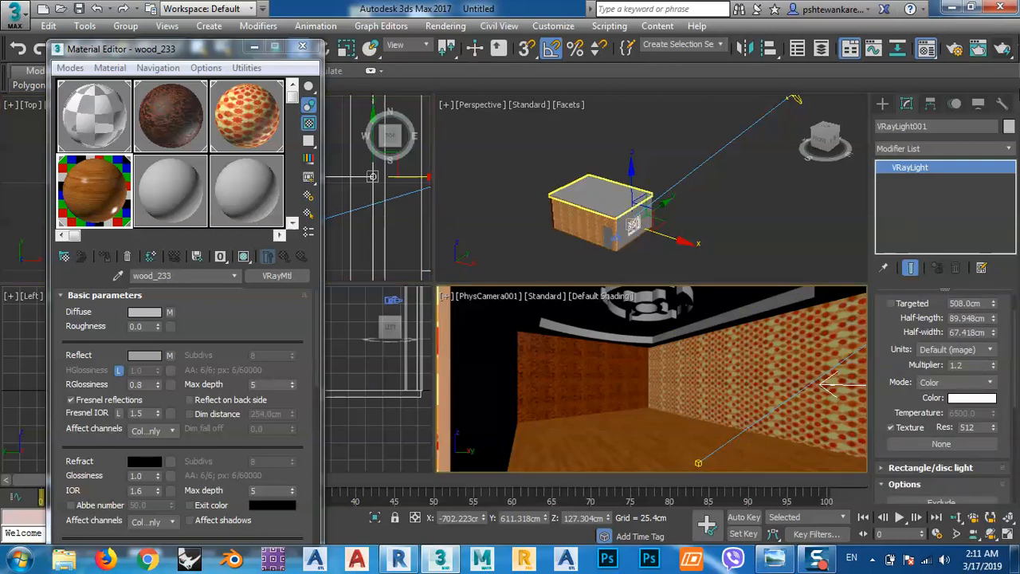
Render the PhysCamera001 view with the adjusted lights, stop the render in progress and close the V-Ray frame buffer.
left_click(1001, 50)
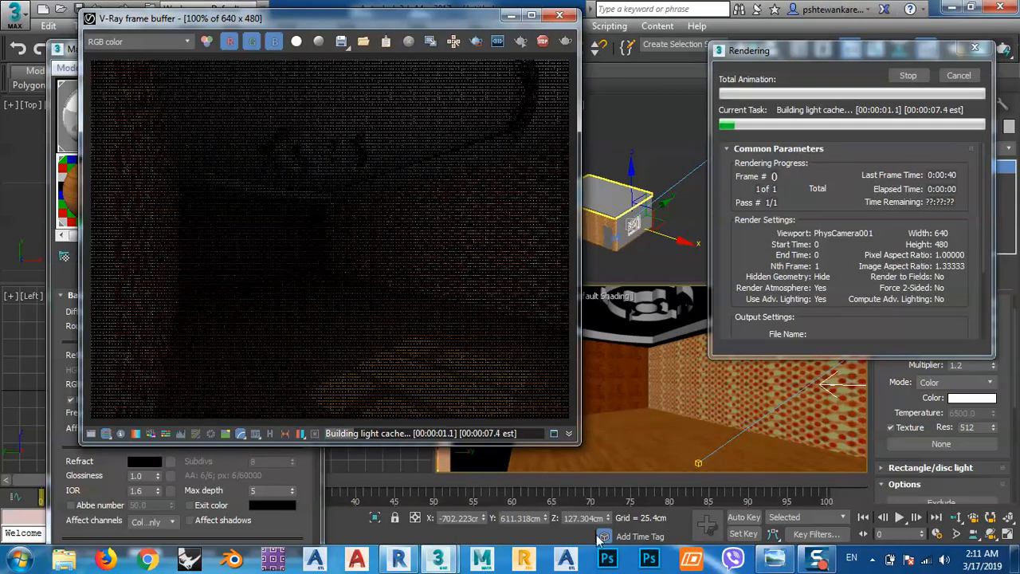
mouse_move(821, 563)
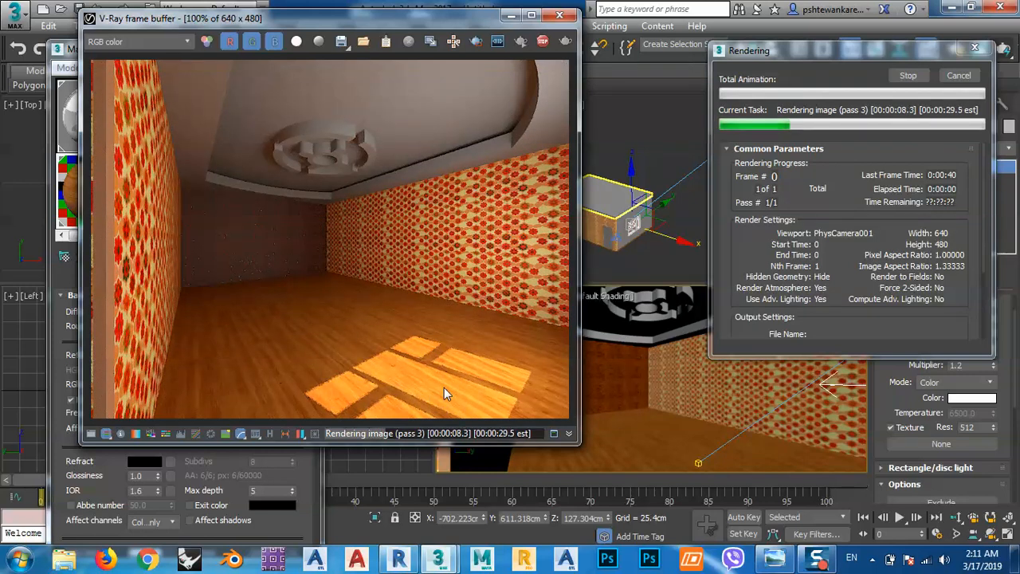
left_click(907, 77)
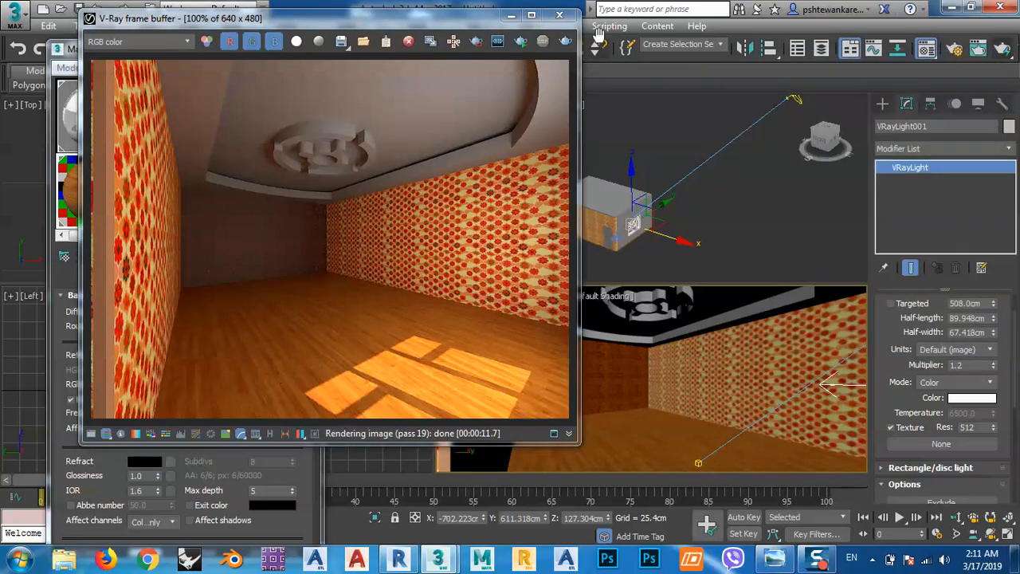
left_click(559, 15)
Set the VRaySun's intensity multiplier to 0.005.
left_click(794, 100)
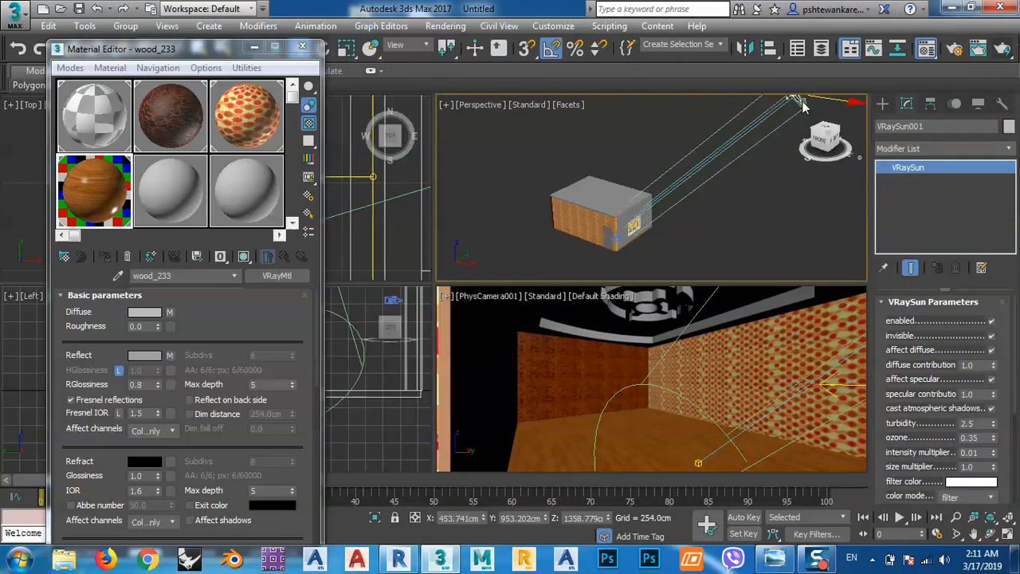
double_click(982, 452)
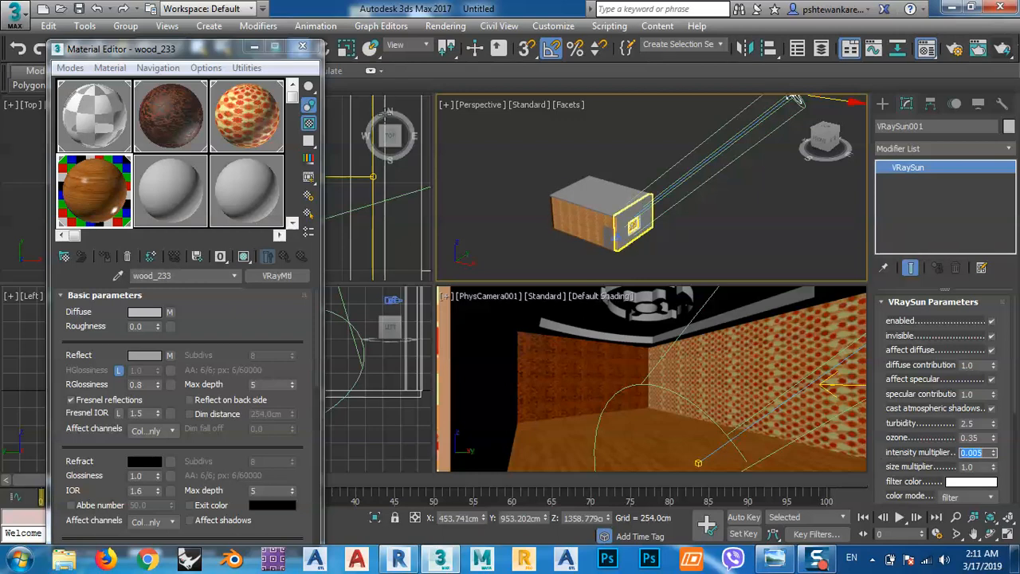
Replace the wall_038 material on the patterned walls with wood_213 from the wood library.
left_click(259, 112)
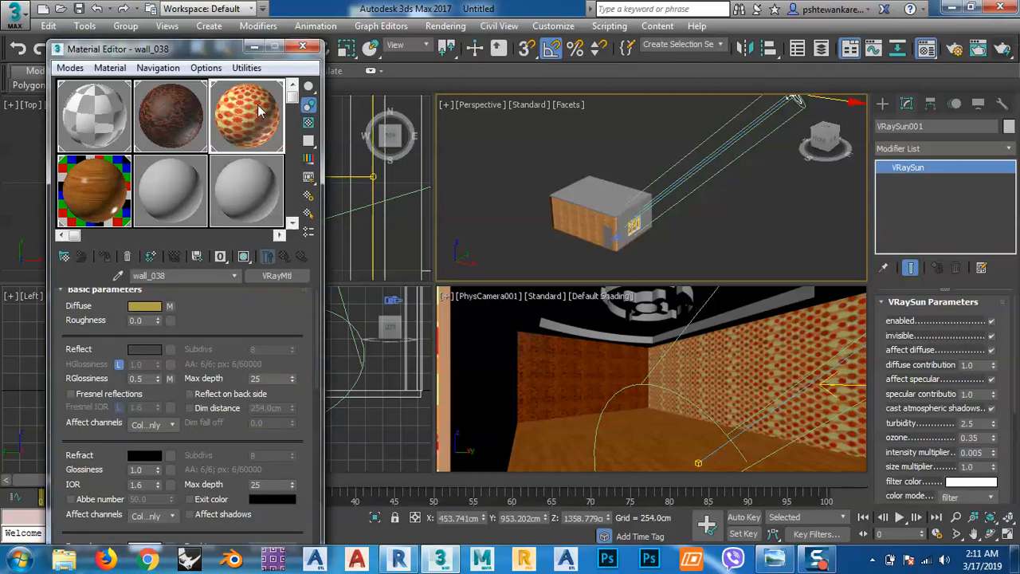
left_click(271, 277)
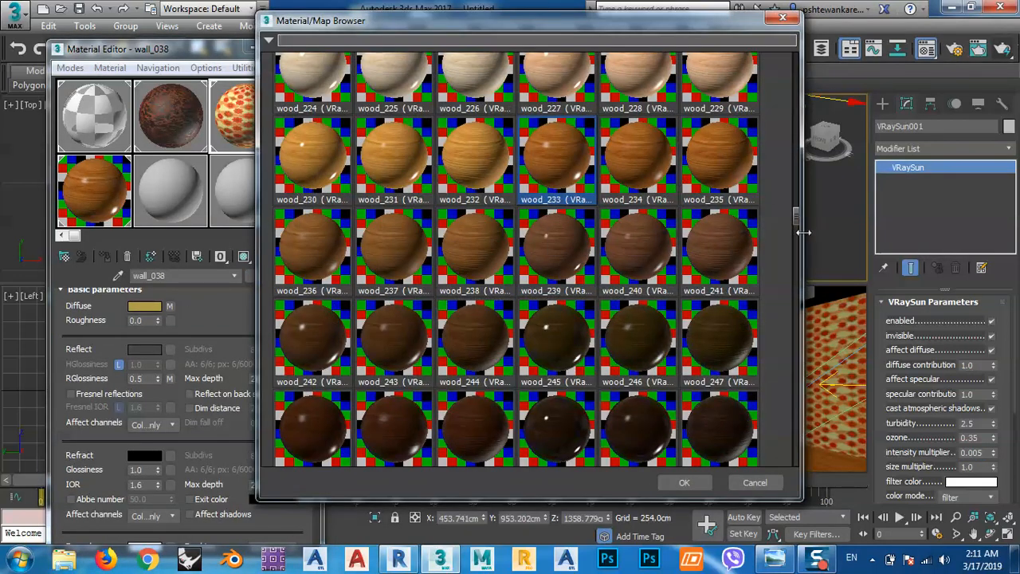
left_click_drag(800, 212, 793, 192)
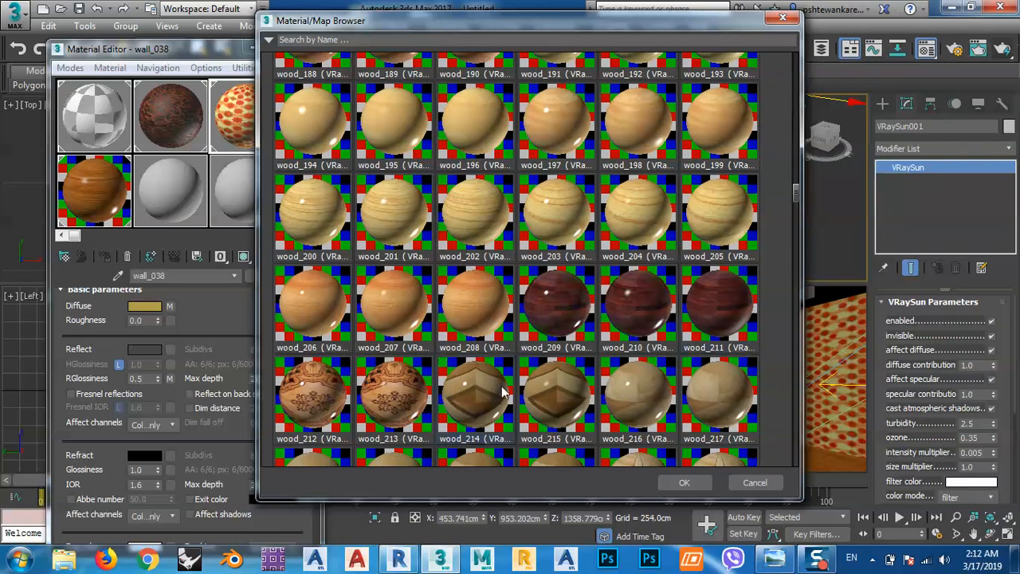
double_click(389, 397)
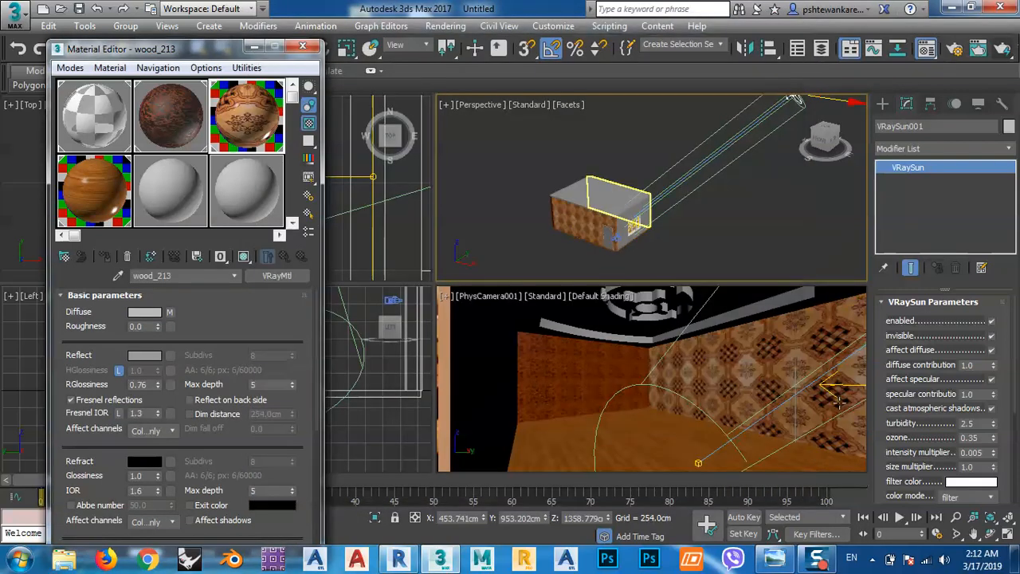
left_click(274, 275)
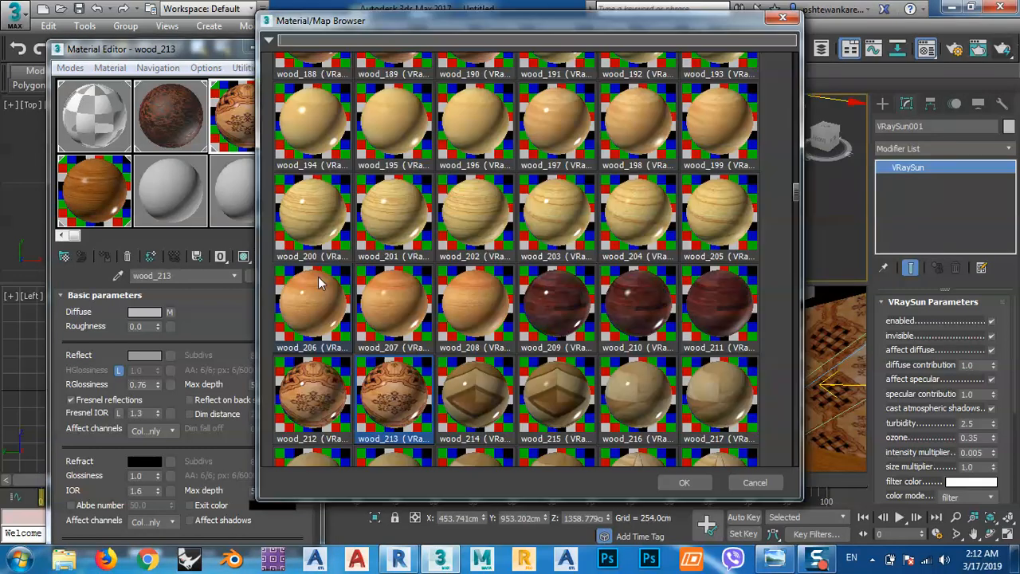
scroll(606, 206, "up", 5)
scroll(606, 206, "up", 10)
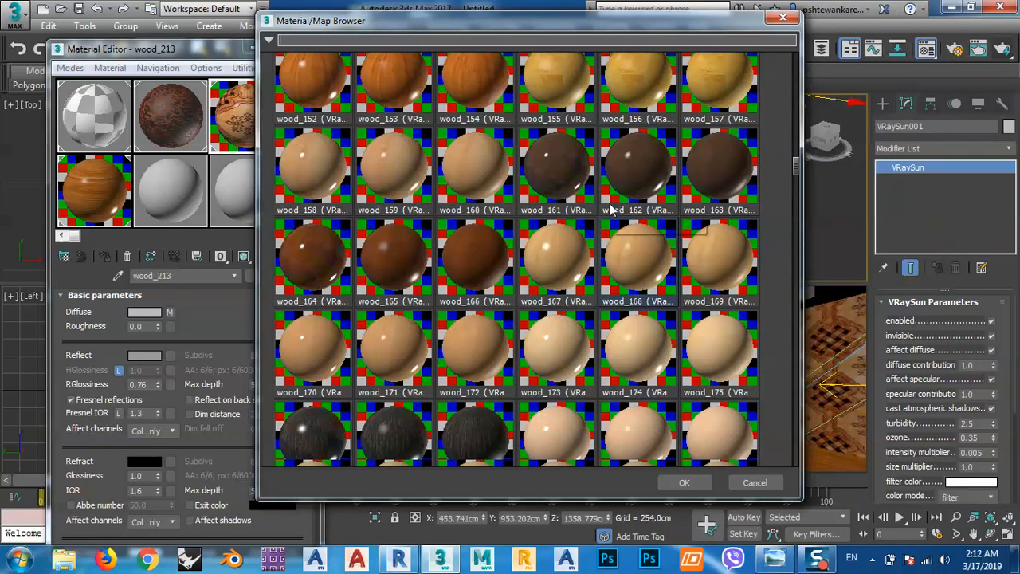
left_click(782, 18)
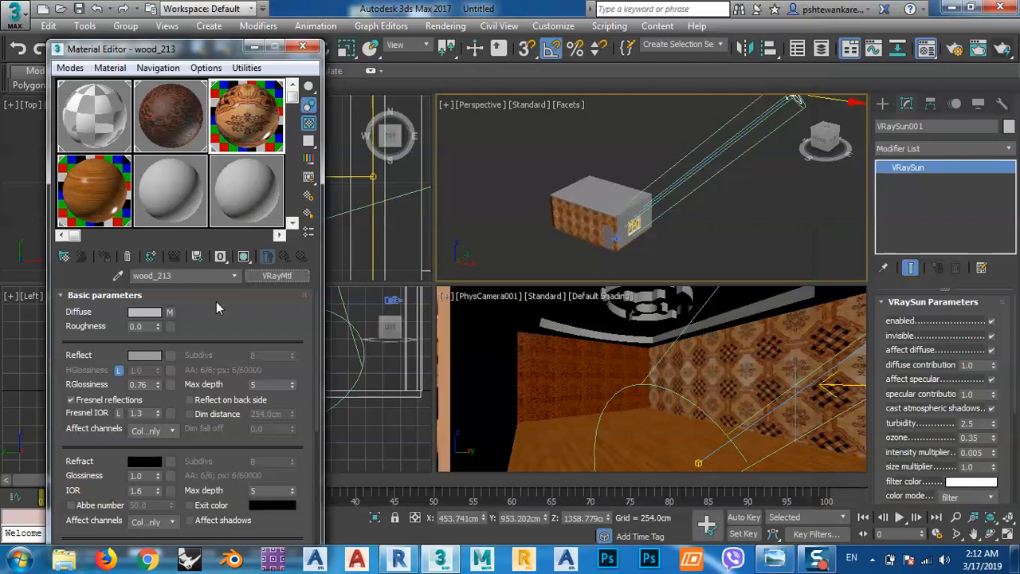
Open wood_213's diffuse map and browse the AS_vray_v1_wood library's maps for a replacement.
left_click(169, 314)
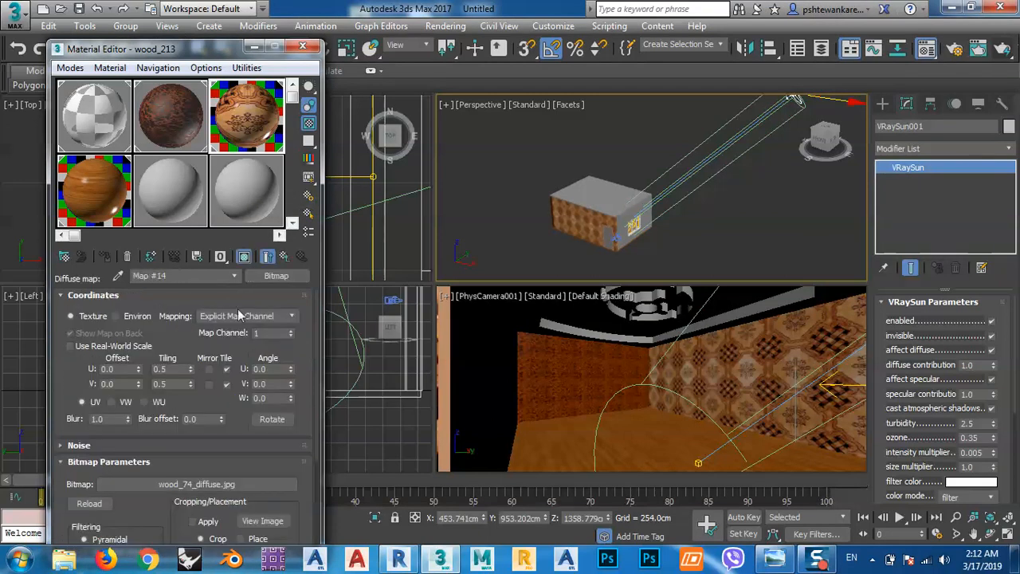
left_click(277, 275)
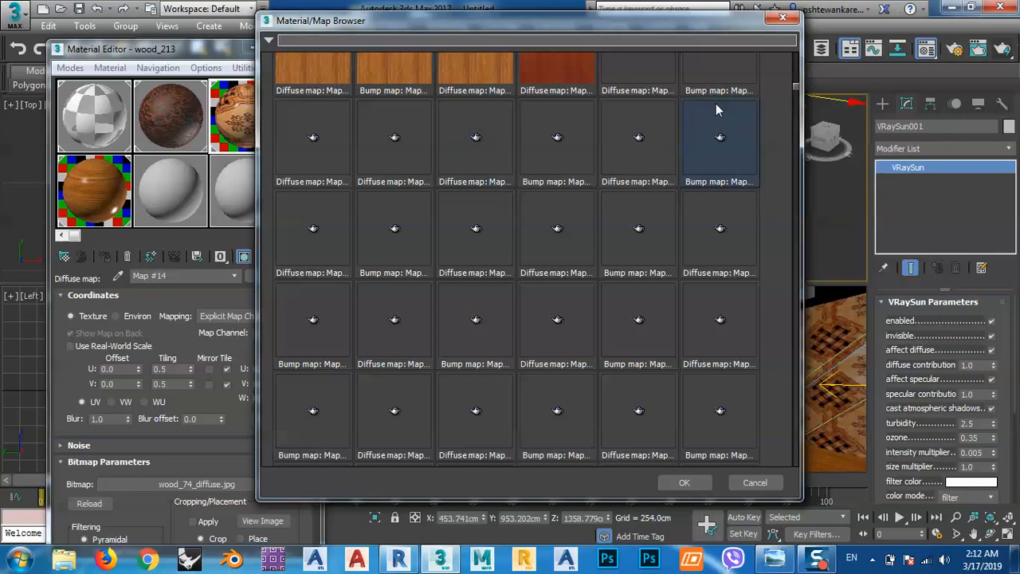
scroll(767, 165, "up", 1)
scroll(769, 161, "up", 4)
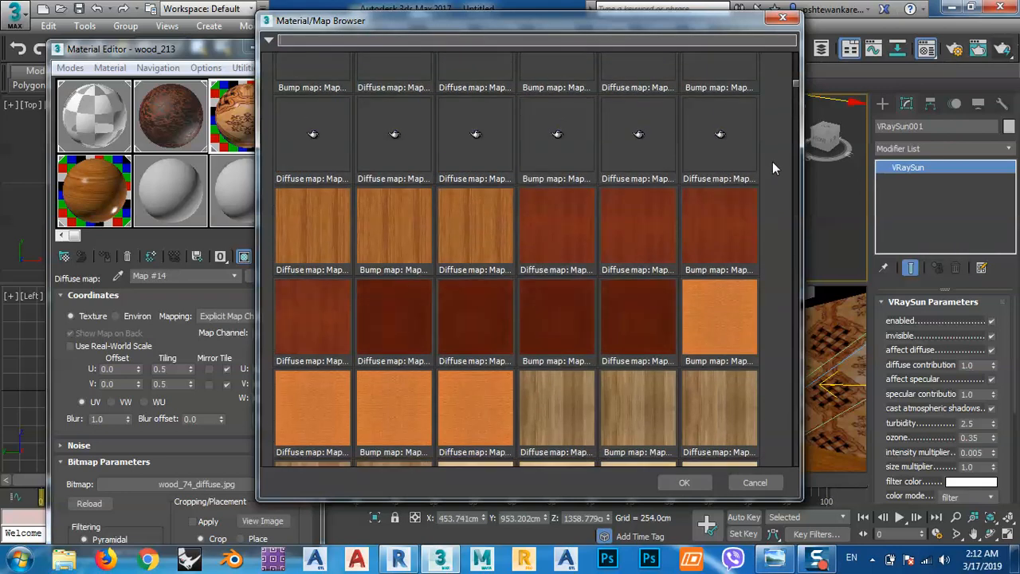
scroll(773, 162, "down", 3)
scroll(773, 162, "up", 8)
scroll(773, 161, "up", 5)
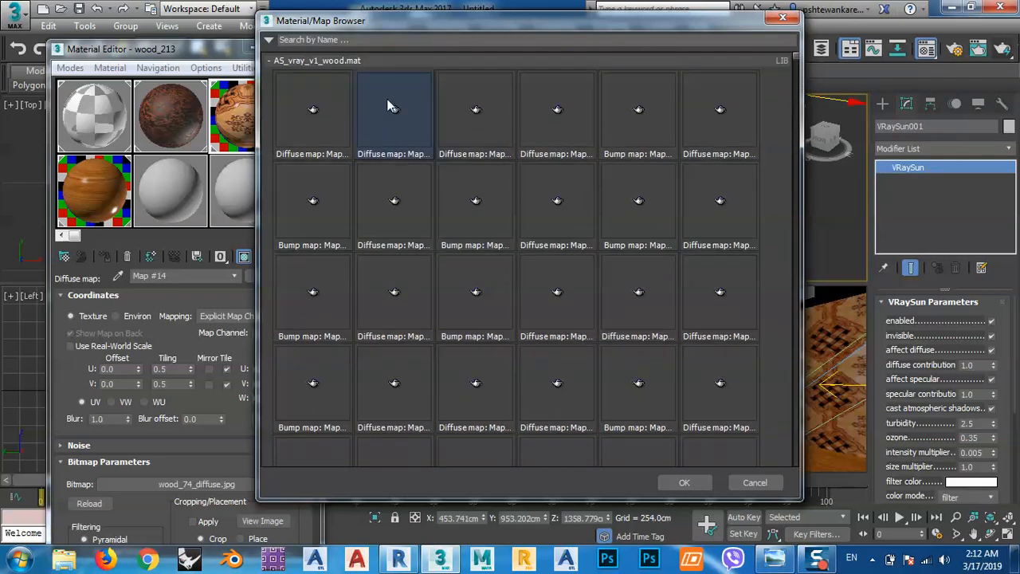
Collapse the AS_vray_v1 wood, wall and ceramic libraries and choose Bitmap as the new diffuse map type.
left_click(272, 62)
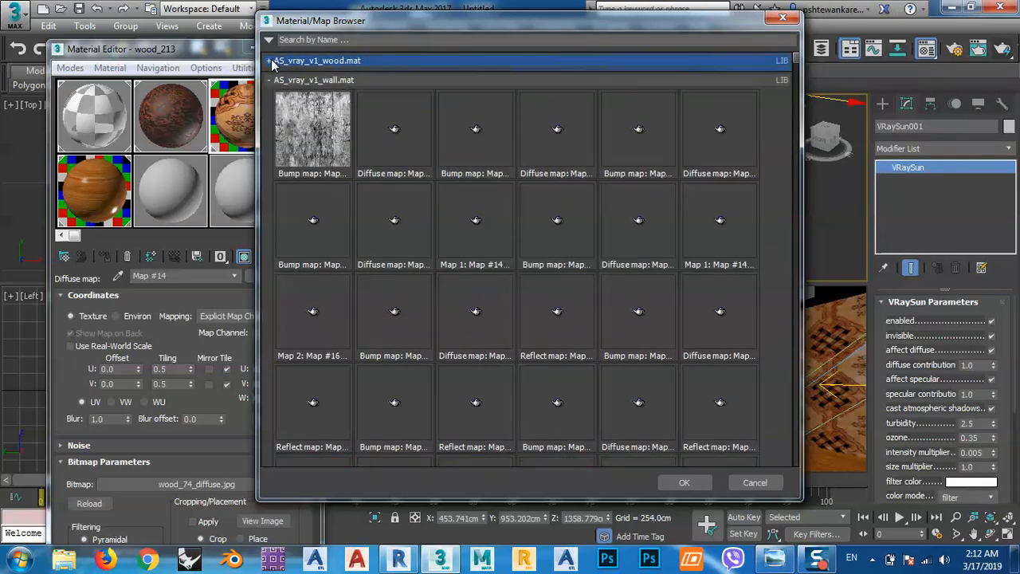
left_click(268, 80)
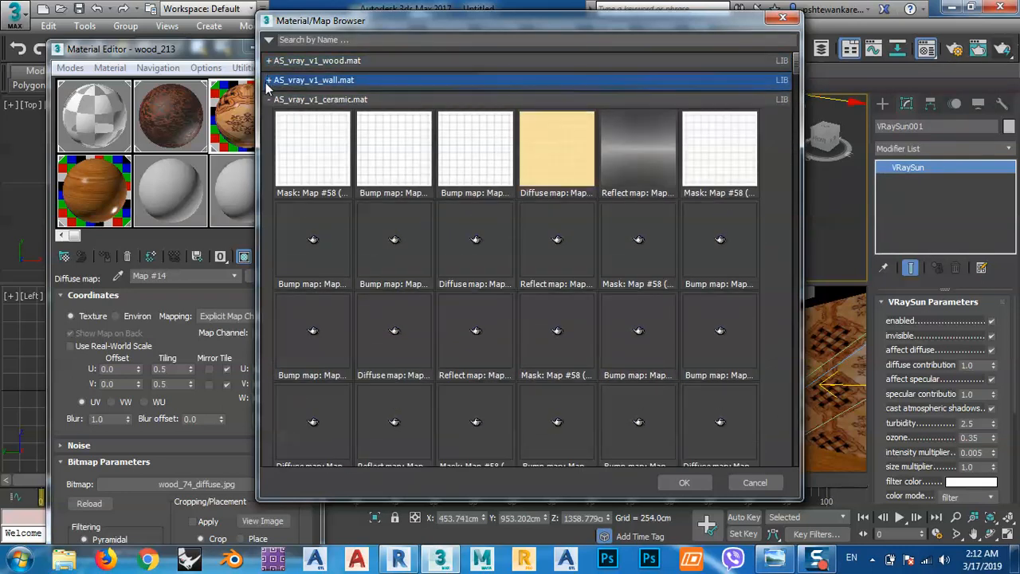
left_click(319, 100)
left_click(310, 153)
double_click(316, 153)
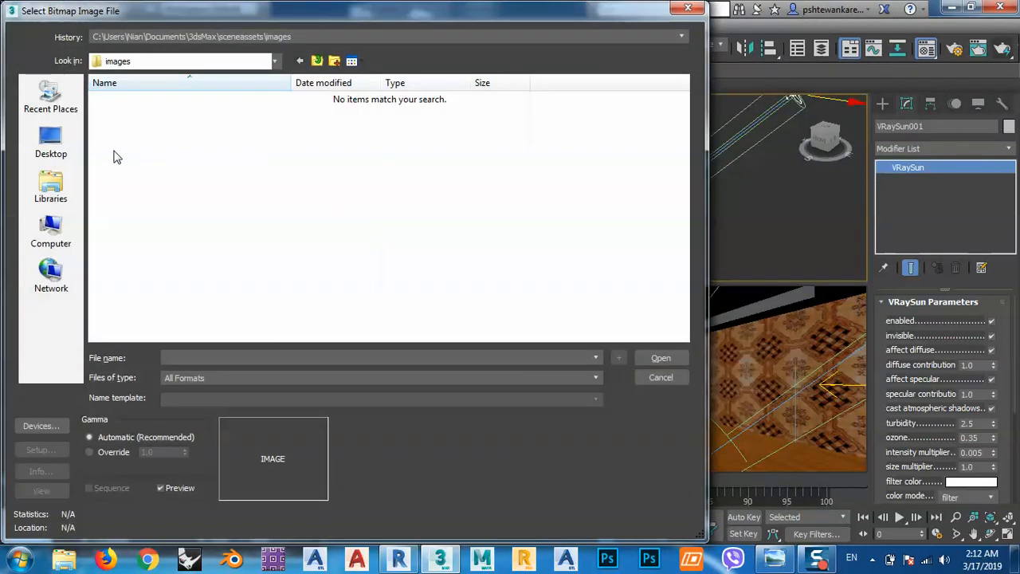
Browse for the bitmap image in the textures folder inside the Desktop folder "revit to max sitting room".
left_click(46, 150)
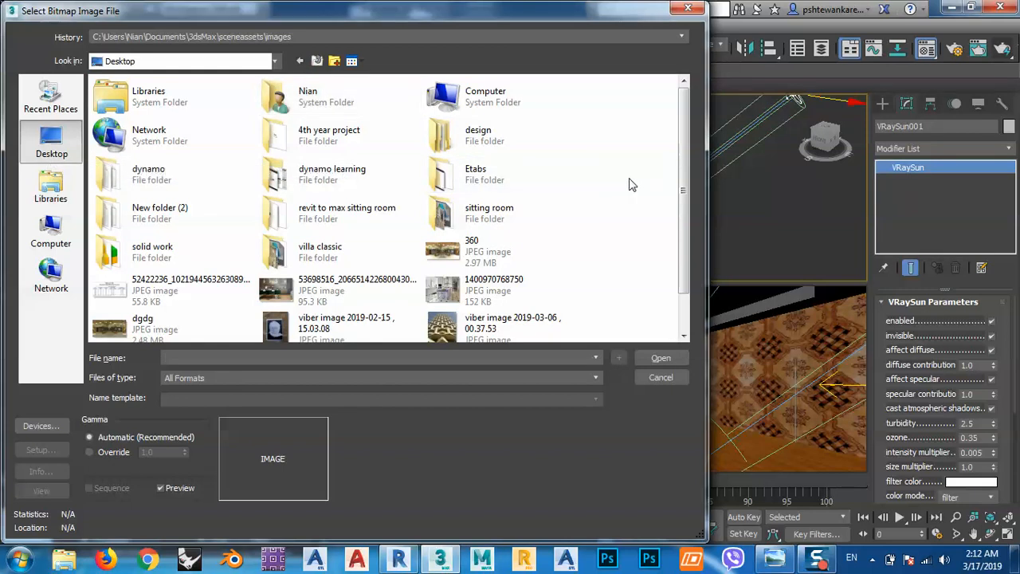
double_click(327, 213)
scroll(263, 209, "down", 1)
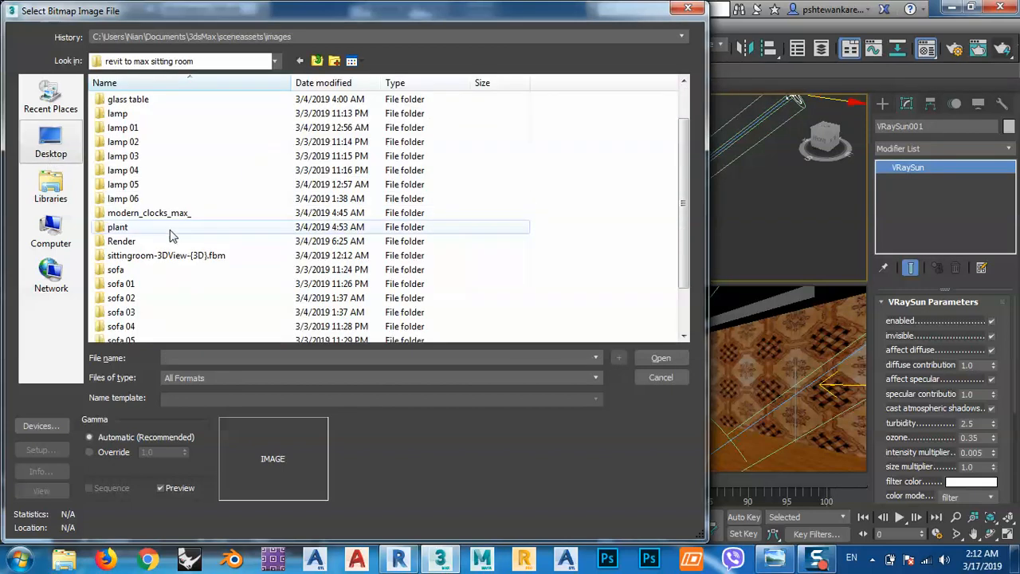
scroll(157, 282, "down", 1)
scroll(144, 316, "down", 1)
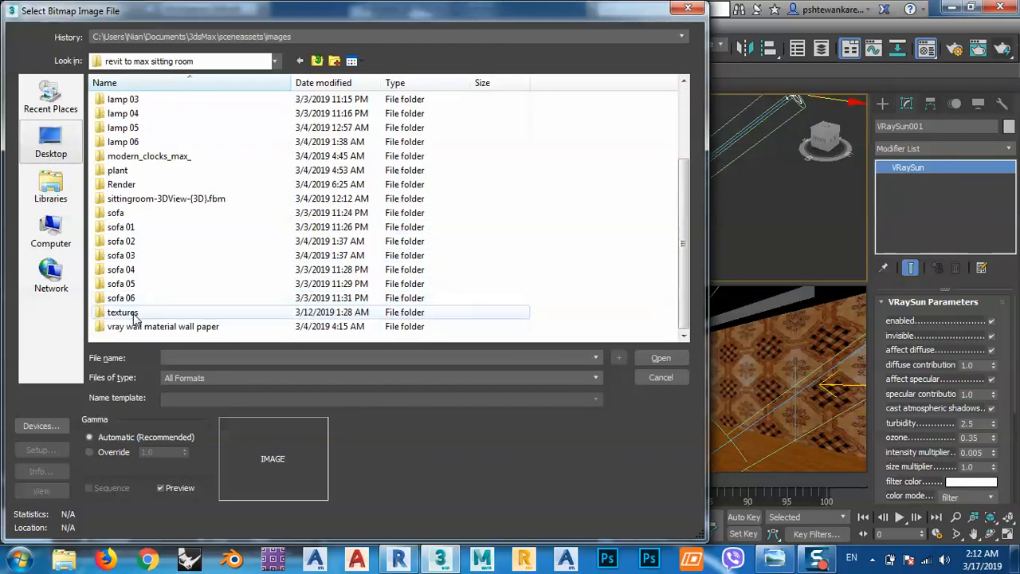
left_click(128, 312)
double_click(123, 314)
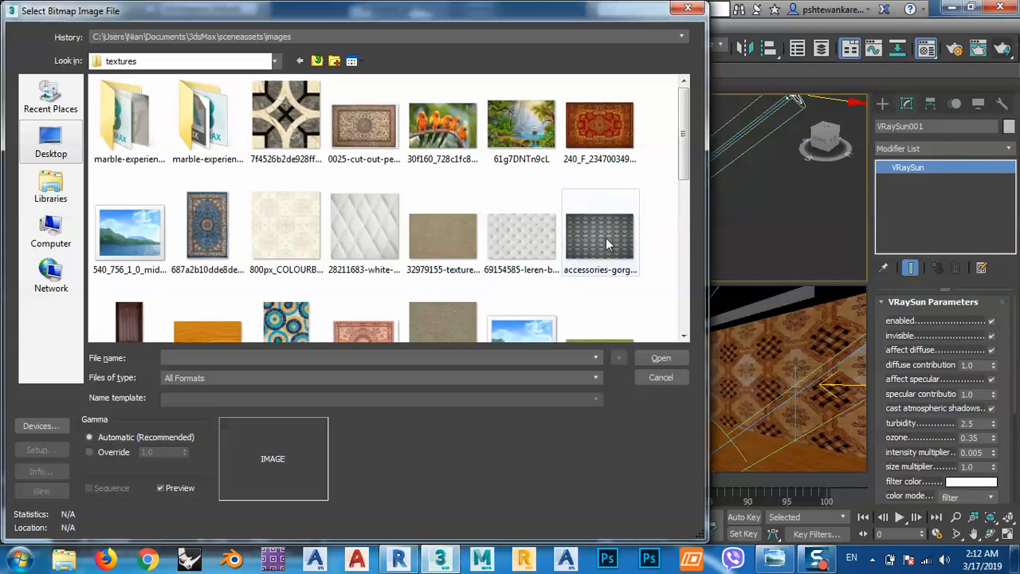
Load 32979155-texture-of-grey-white-fabric-from-sofa as wood_213's diffuse bitmap and show it in the viewport.
left_click(605, 243)
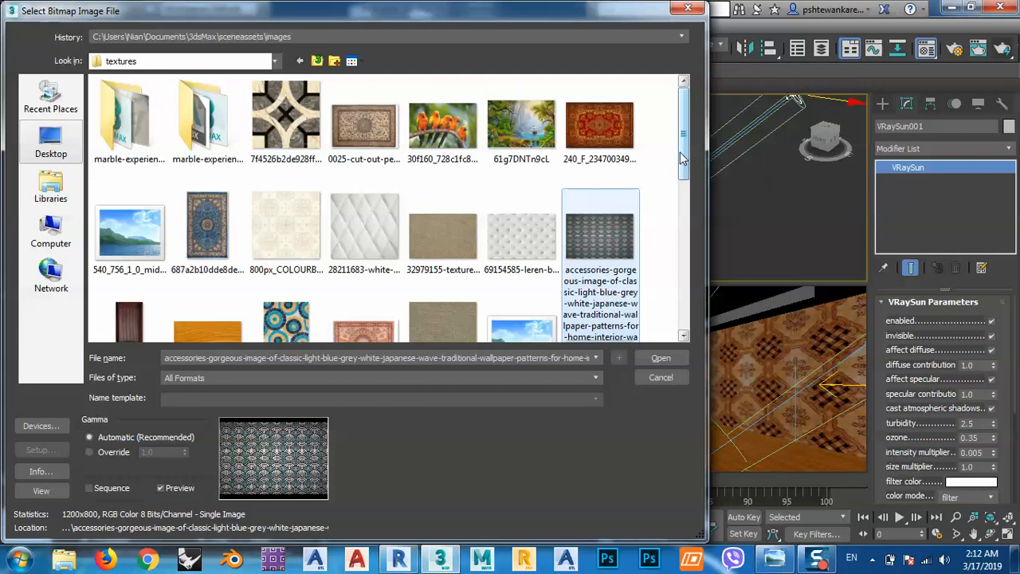
left_click(445, 318)
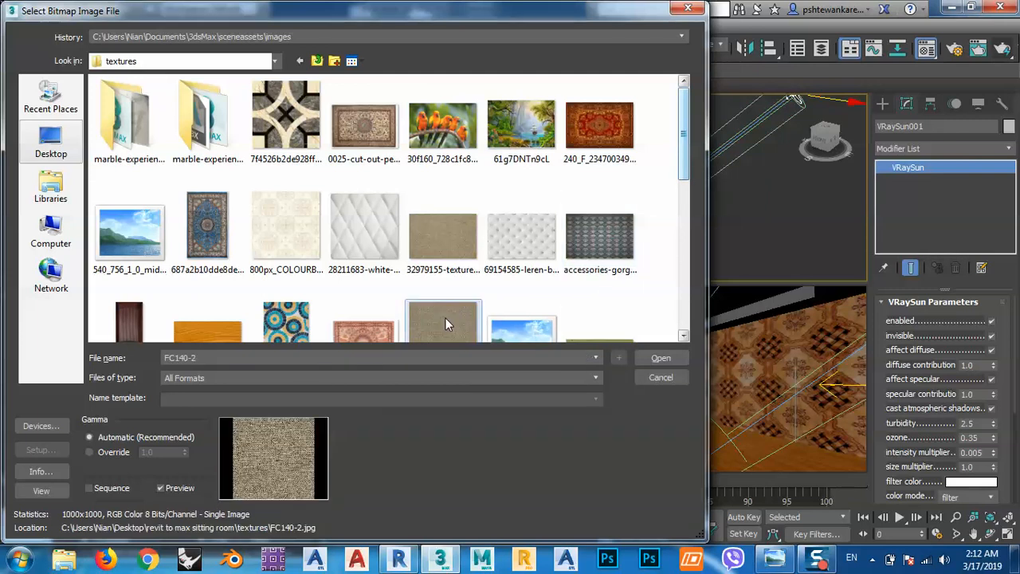
left_click(451, 211)
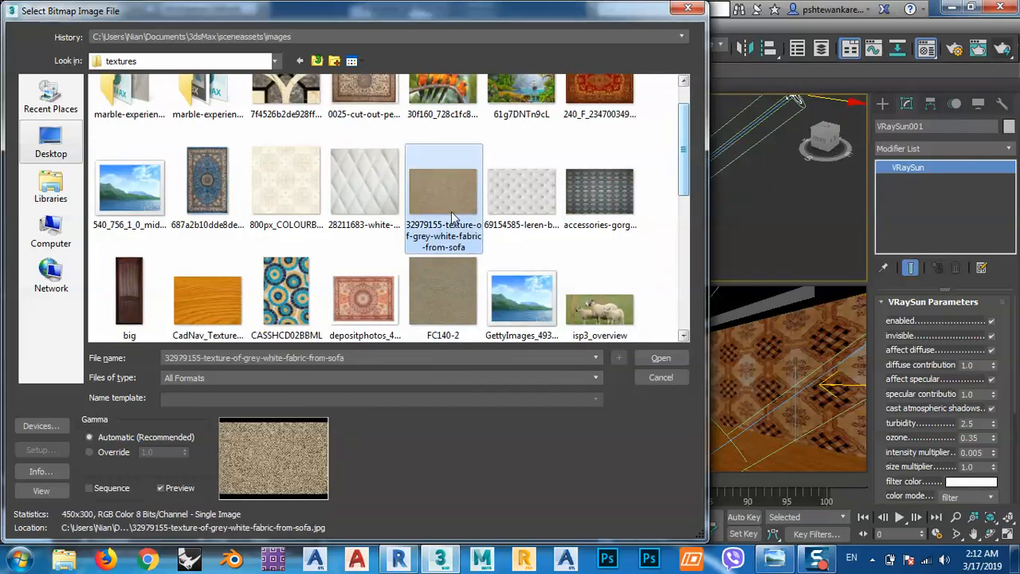
left_click_drag(682, 144, 681, 293)
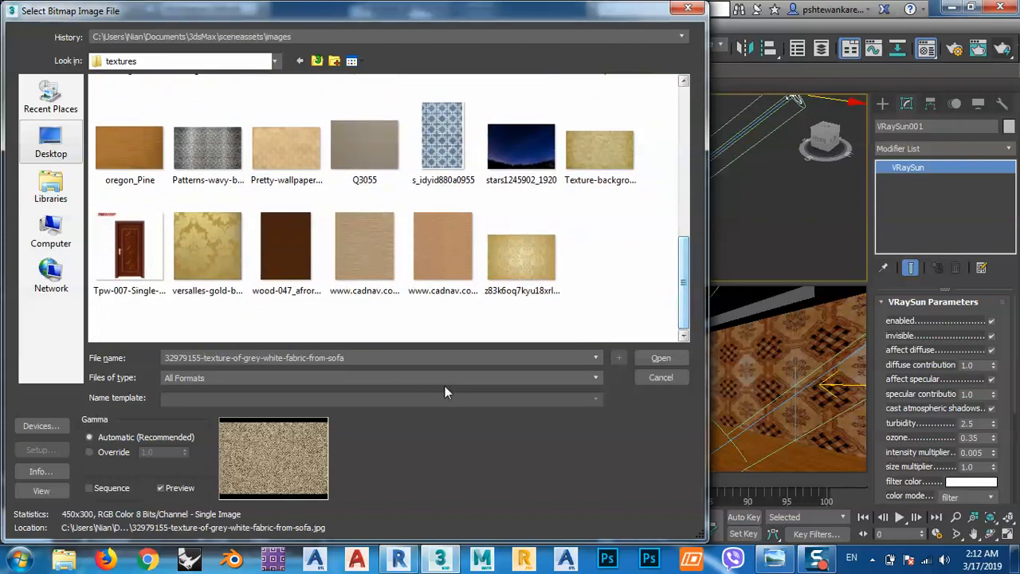
left_click(660, 358)
left_click(244, 257)
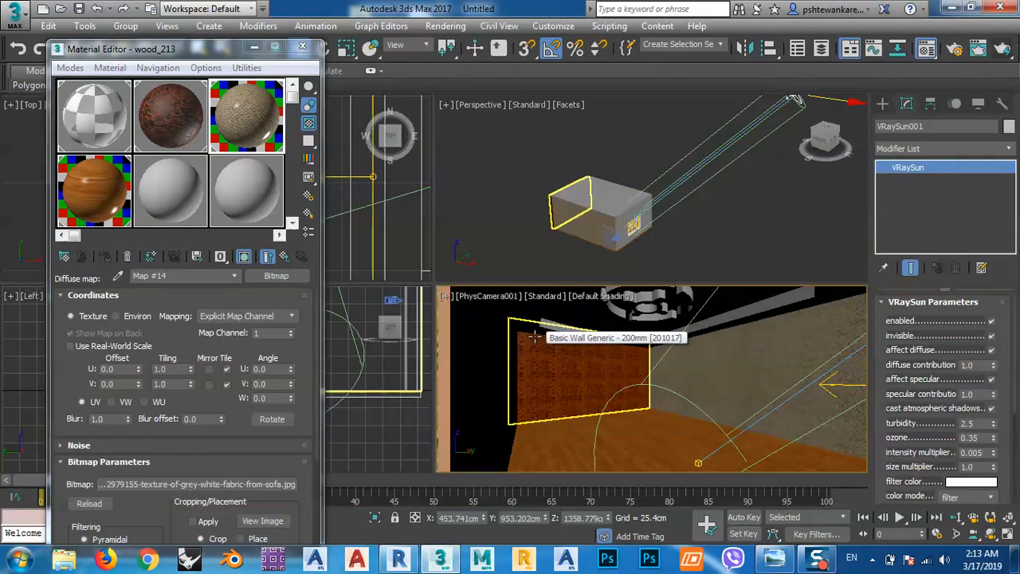
Examine the fabric texture on the side wall up close in a perspective view.
key("p")
scroll(699, 374, "down", 3)
middle_click_drag(699, 375, 851, 375)
scroll(748, 403, "up", 4)
middle_click_drag(726, 404, 631, 415)
scroll(749, 412, "up", 2)
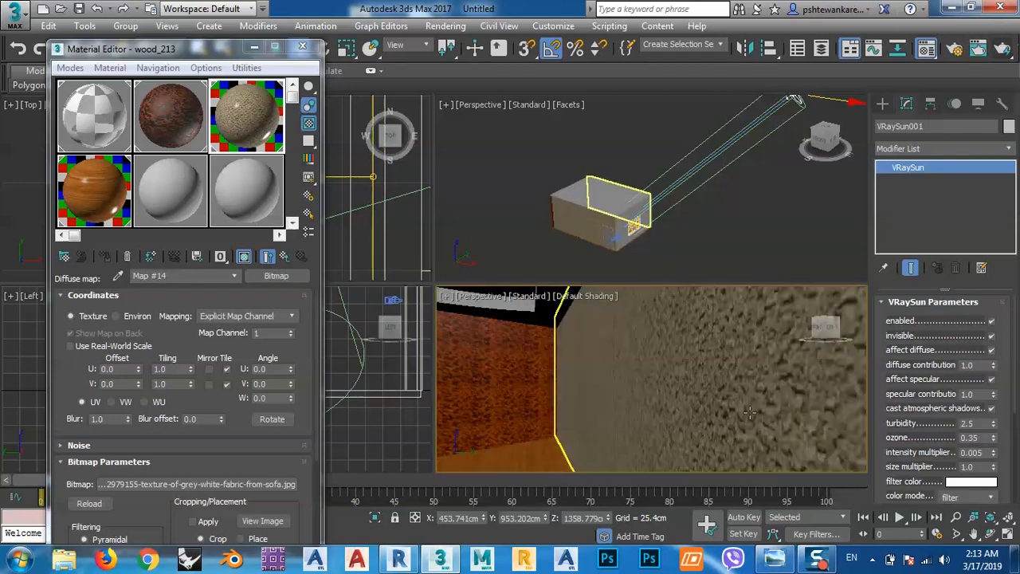
scroll(759, 405, "up", 1)
scroll(759, 403, "down", 1)
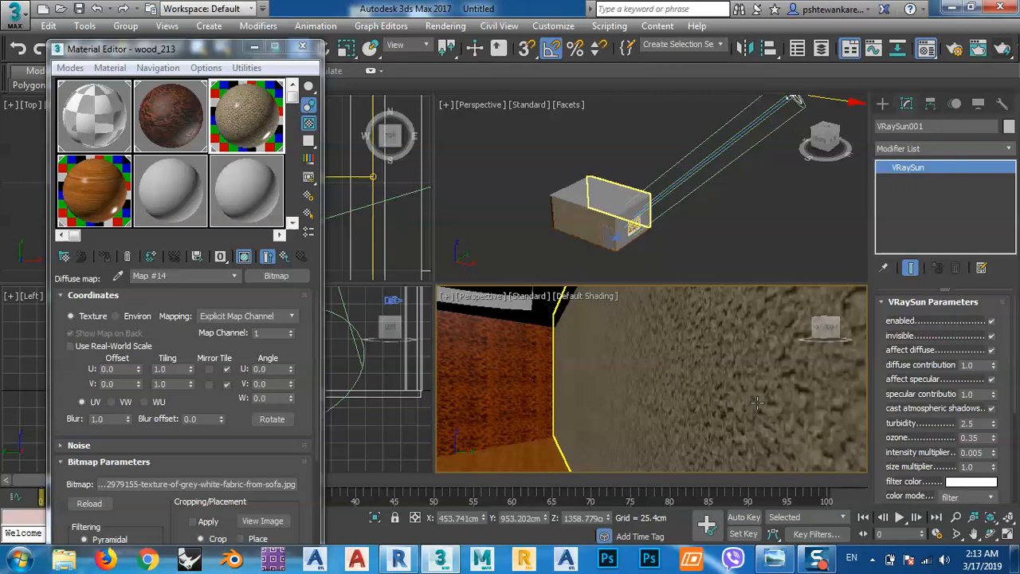
Replace wood_213's diffuse map with the accessories-gorgeous Japanese wave wallpaper bitmap and show it in the viewport.
left_click(275, 275)
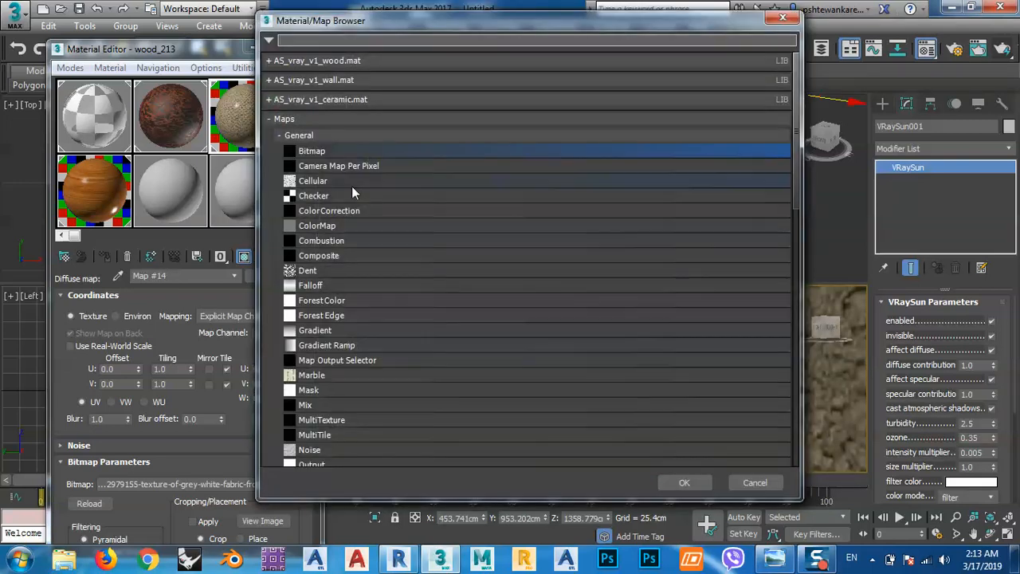
double_click(324, 152)
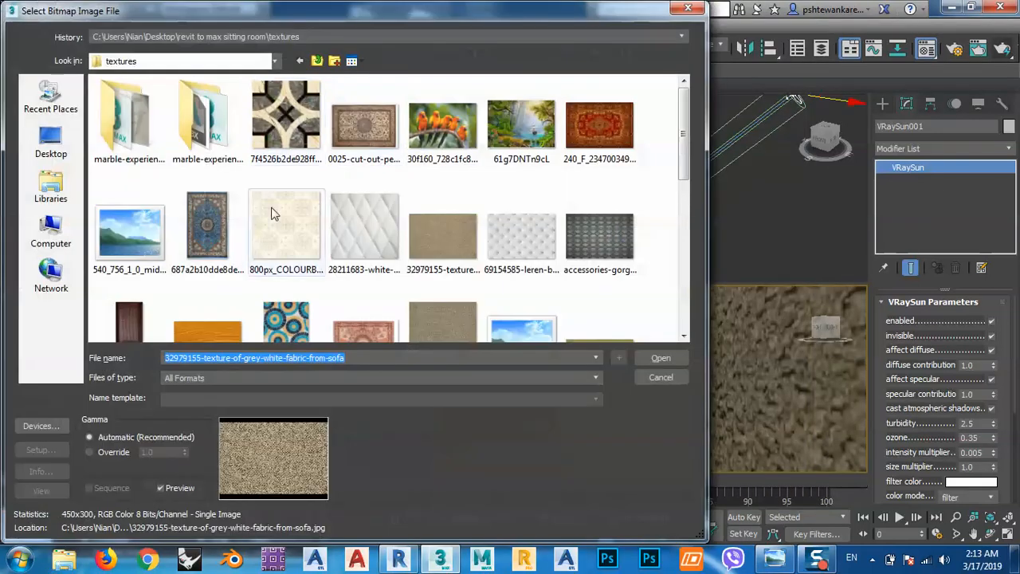
double_click(599, 236)
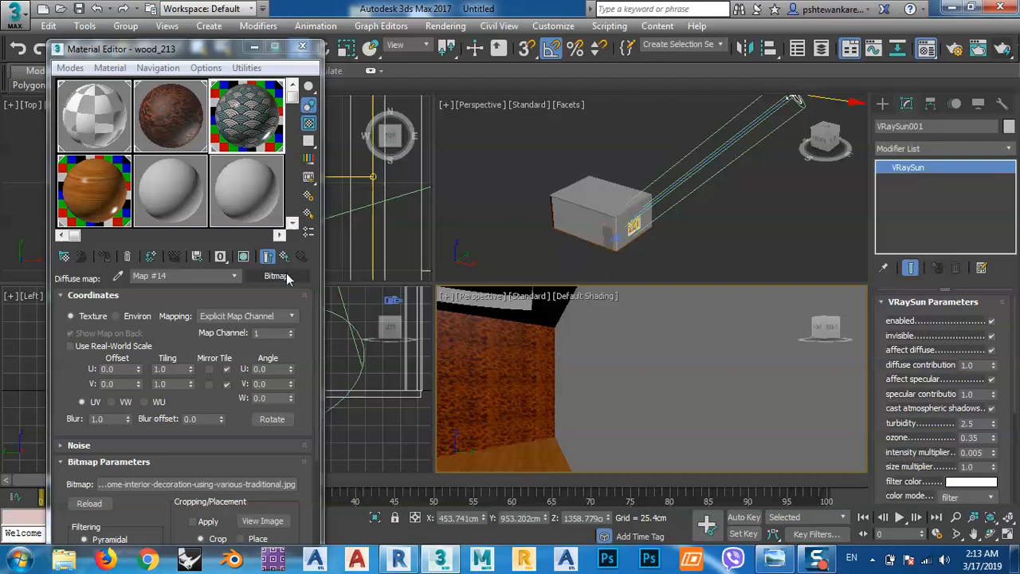
left_click(247, 255)
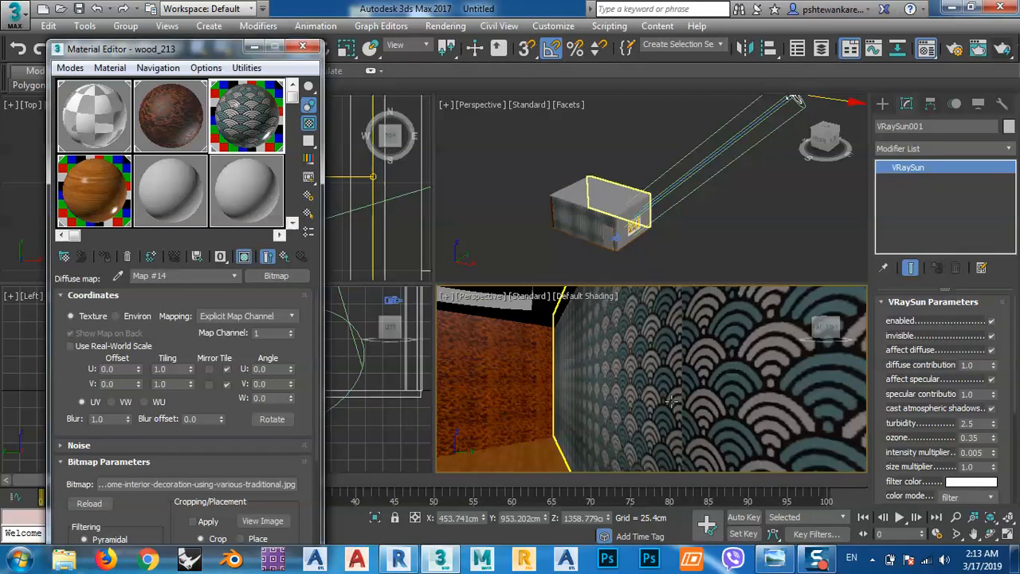
Enable cropping on the wave wallpaper bitmap and trim its left edge to U 0.063 and W 0.937.
scroll(671, 401, "down", 2)
scroll(671, 400, "down", 8)
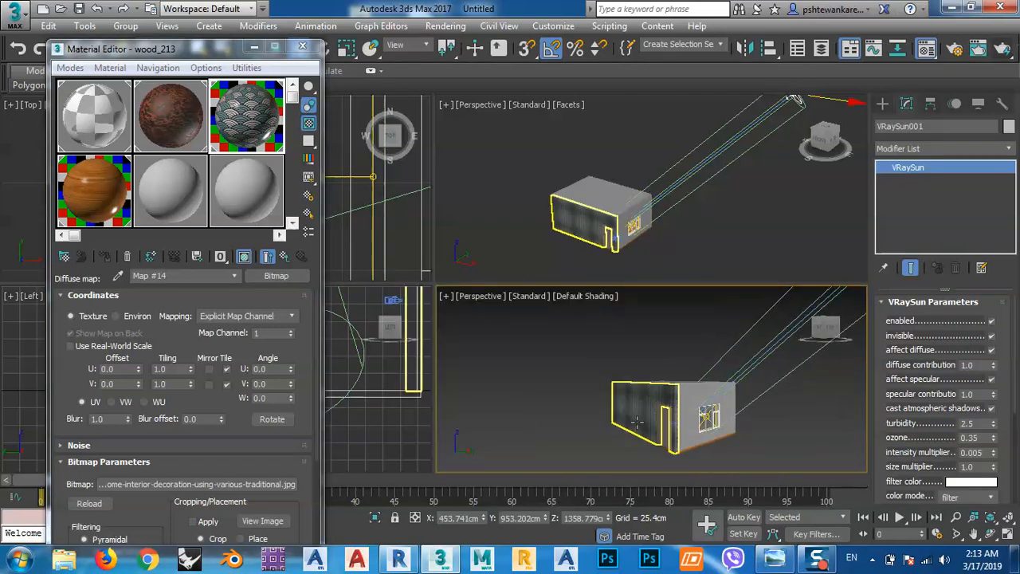
scroll(639, 418, "up", 8)
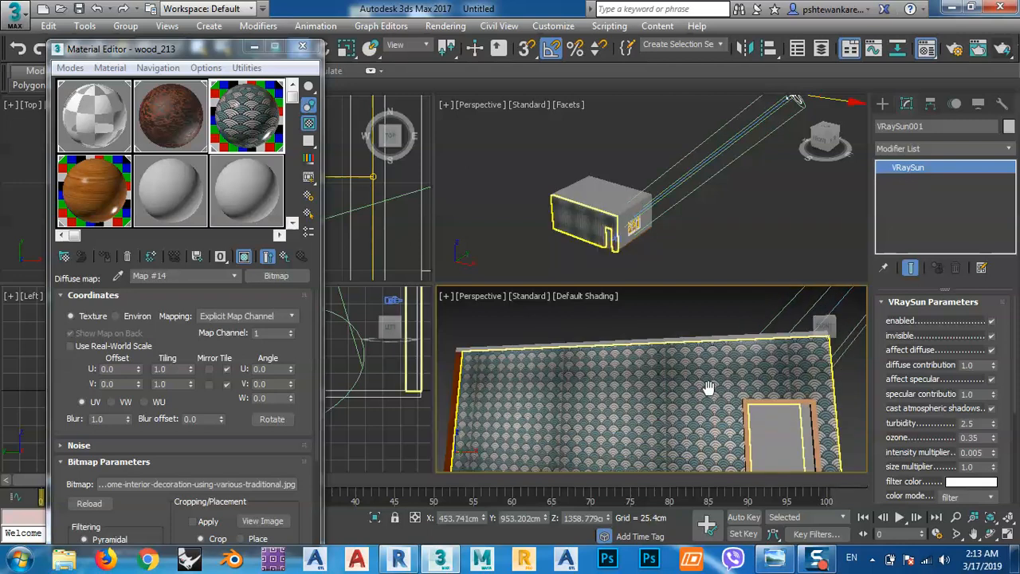
scroll(674, 398, "up", 6)
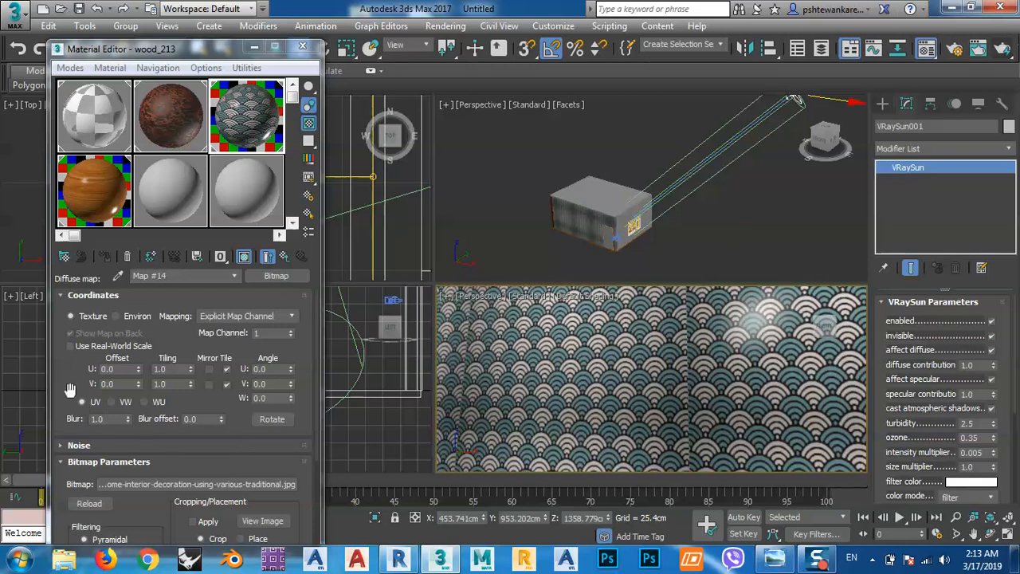
left_click_drag(76, 396, 63, 267)
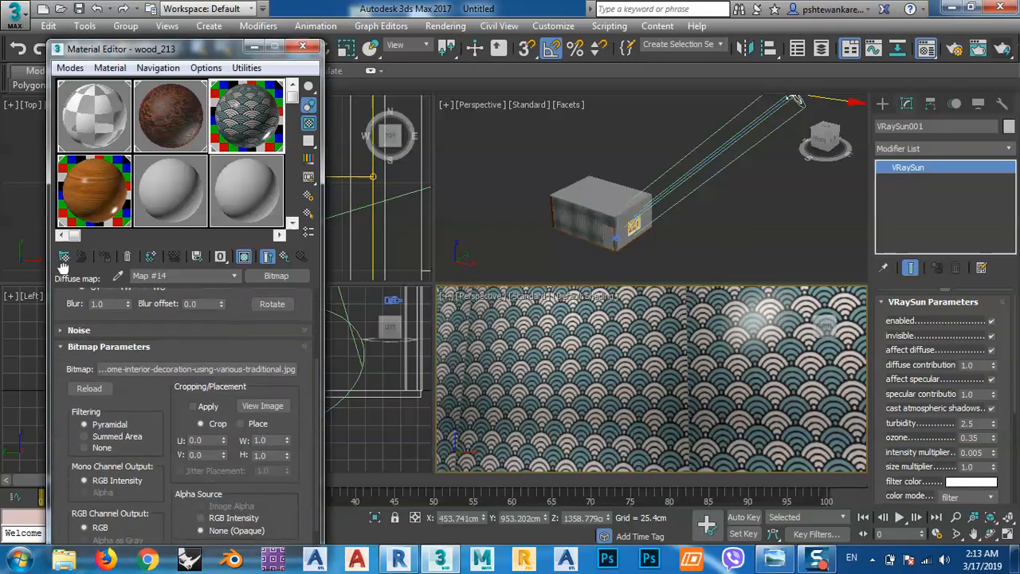
left_click(206, 400)
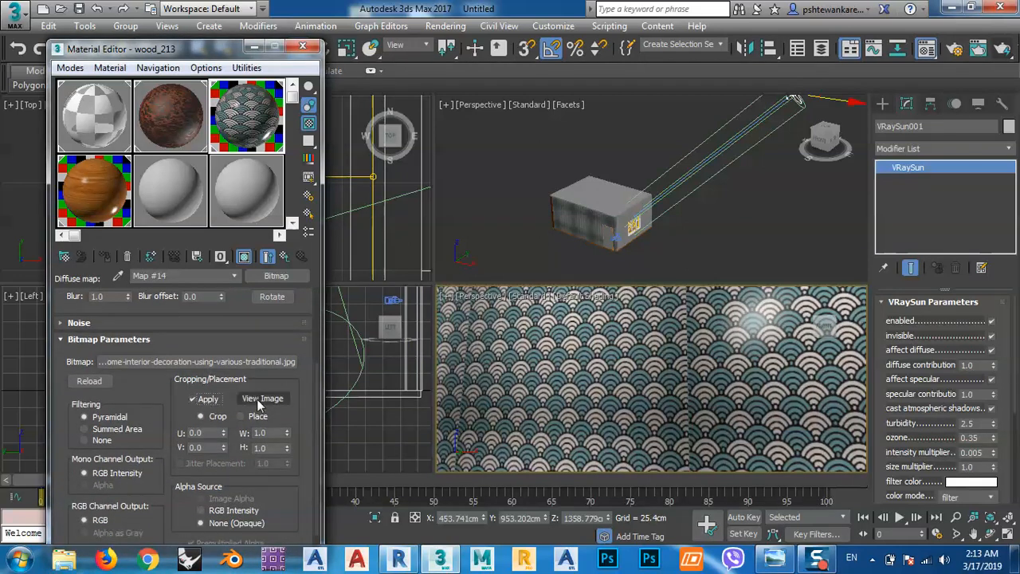
left_click(263, 398)
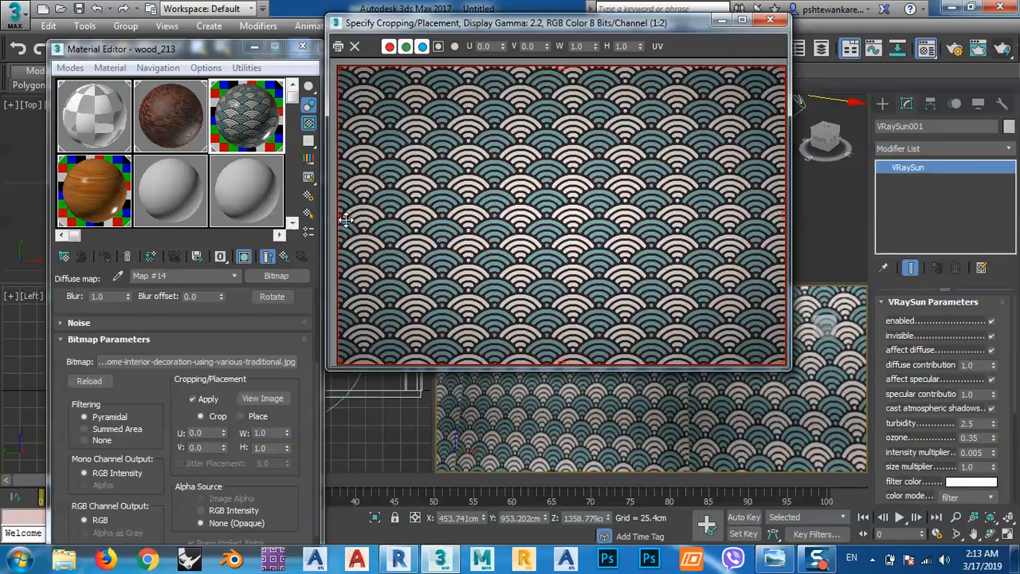
left_click_drag(341, 213, 366, 215)
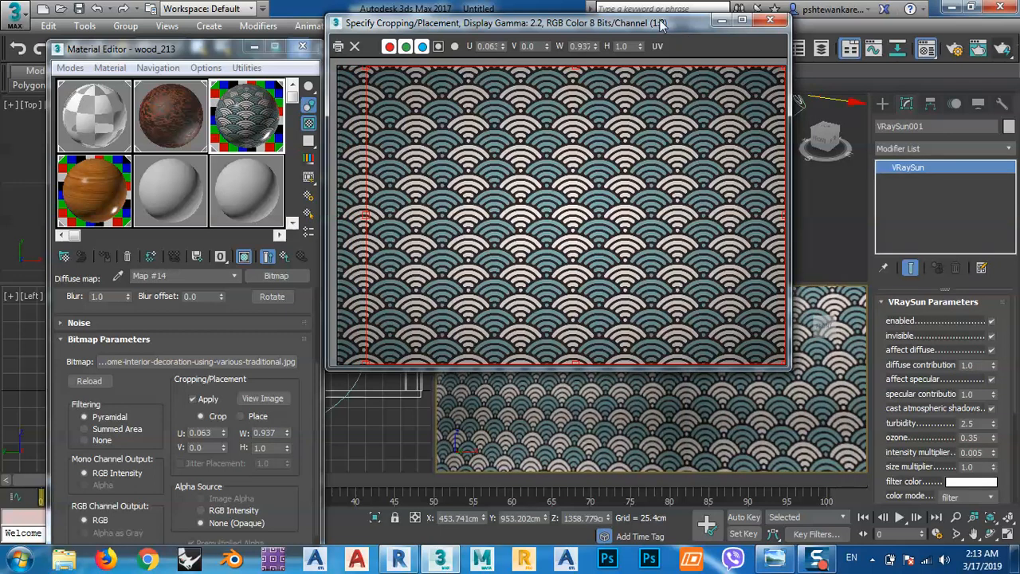
Try trimming the wallpaper crop's upper edge to V 0.012 and H 0.988, then restore it to full height.
left_click_drag(661, 24, 372, 27)
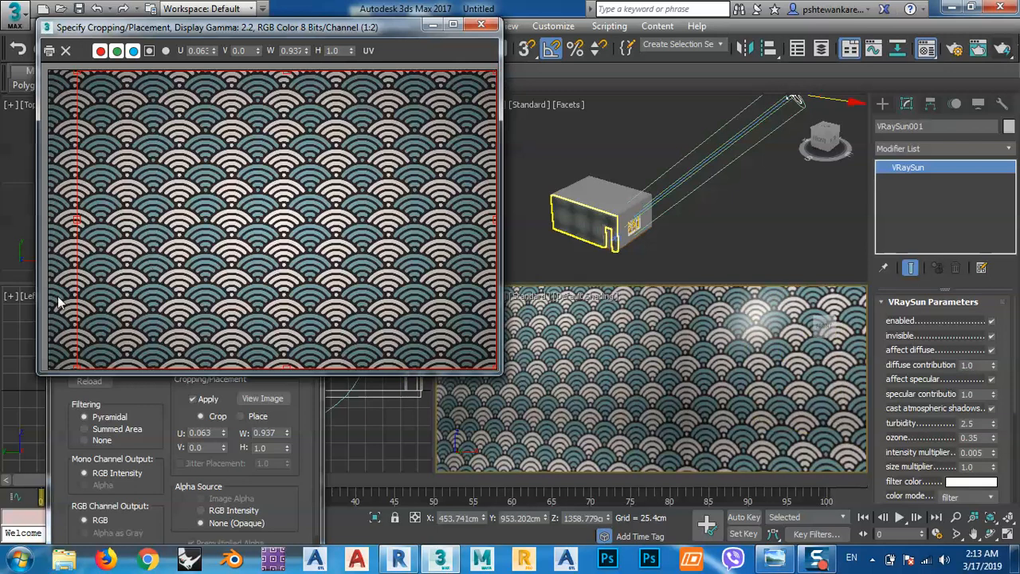
middle_click_drag(708, 391, 707, 425)
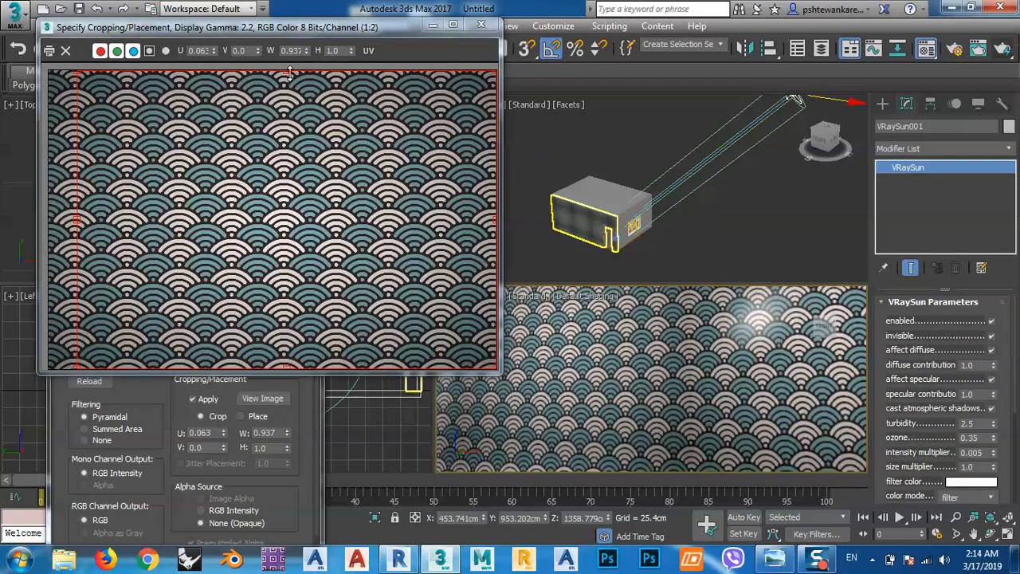
left_click_drag(285, 72, 279, 74)
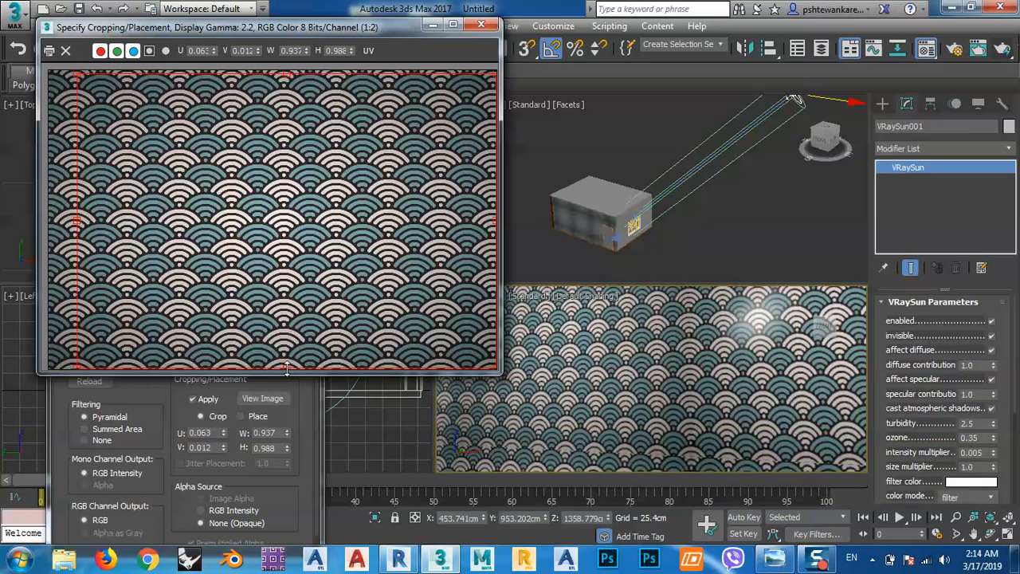
left_click_drag(284, 366, 284, 367)
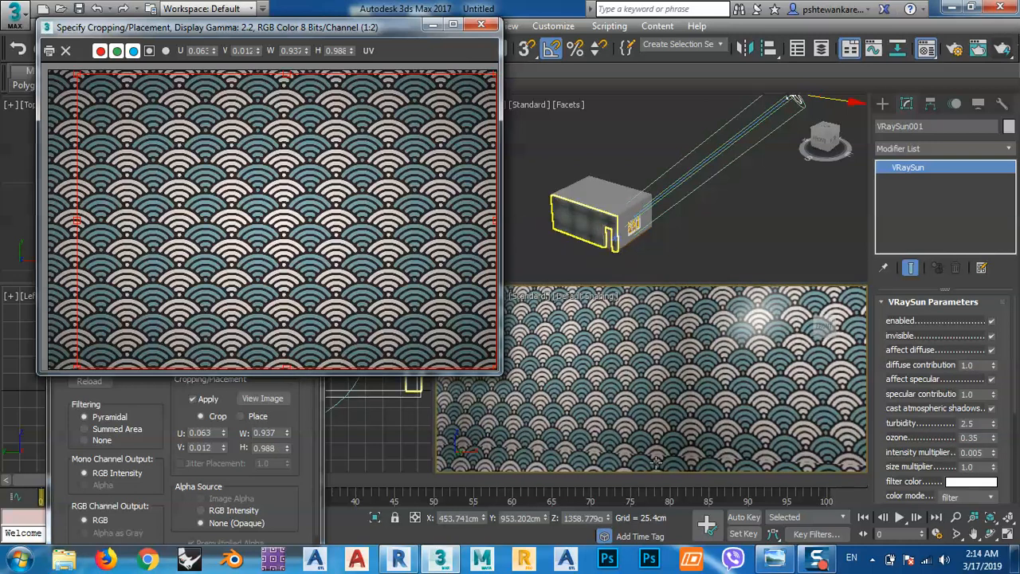
scroll(661, 446, "up", 6)
middle_click_drag(686, 393, 685, 394)
left_click_drag(286, 74, 284, 67)
Check the wallpaper pattern on the wall against the crop image and close the cropping window.
middle_click(648, 355)
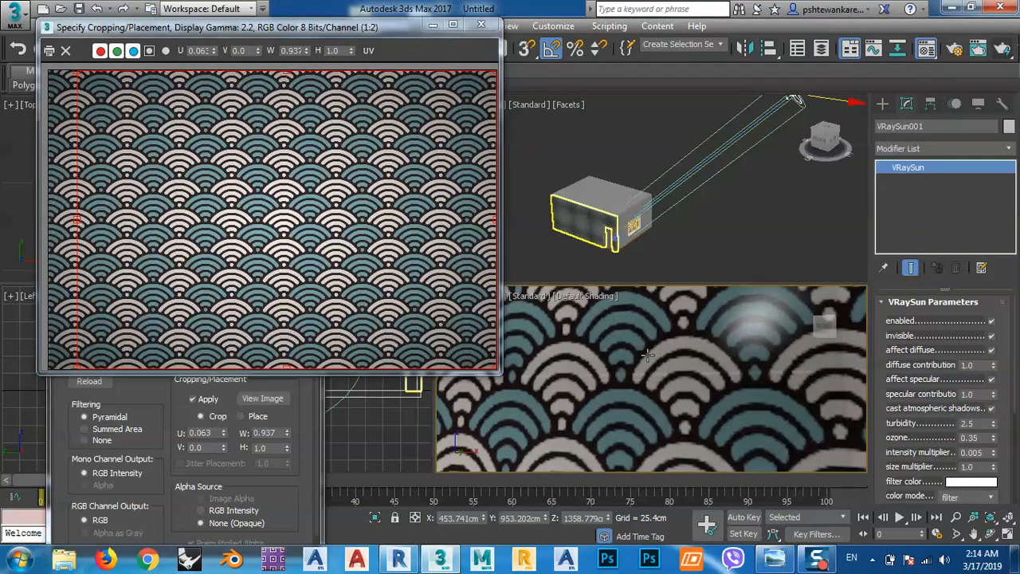
scroll(647, 360, "down", 5)
left_click(283, 275)
scroll(265, 281, "down", 3)
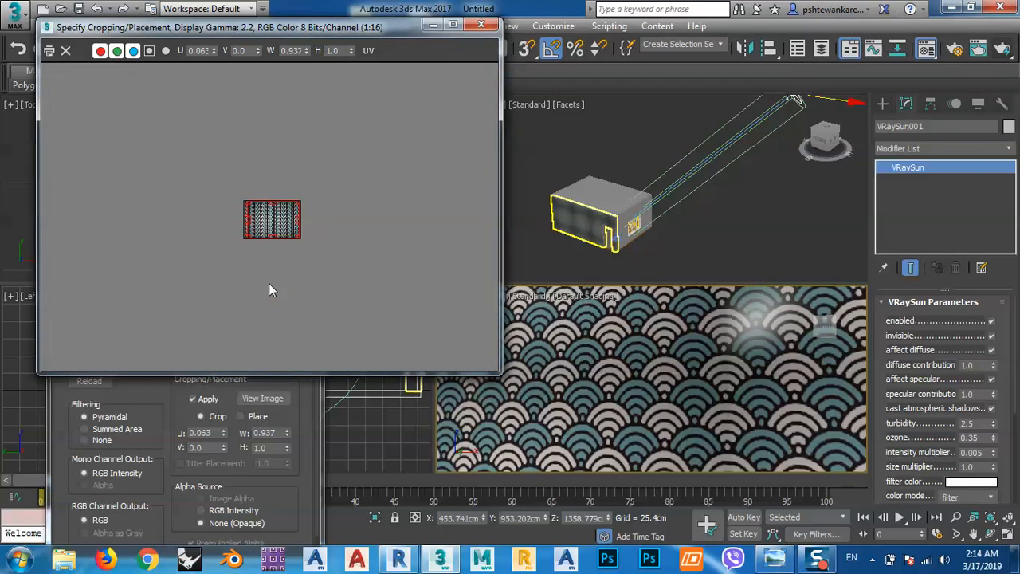
scroll(308, 212, "up", 3)
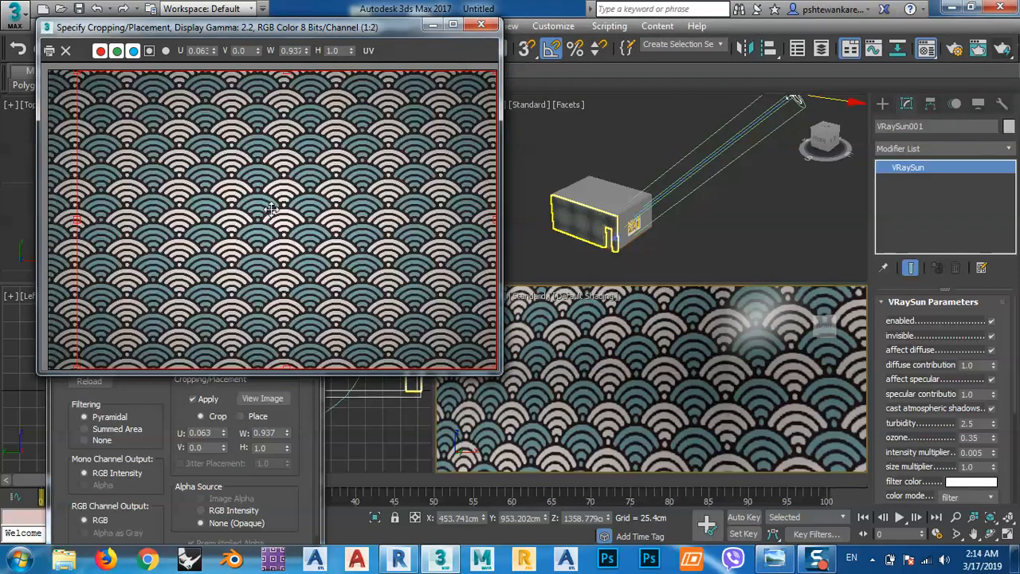
left_click(481, 25)
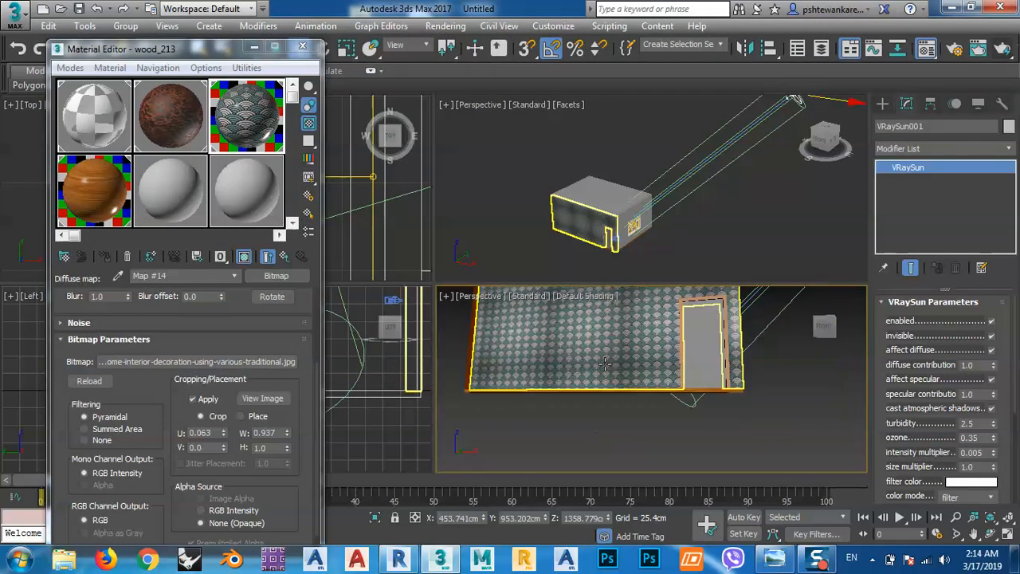
Deselect the sun and return the perspective viewport to the PhysCamera001 view.
scroll(650, 363, "down", 5)
middle_click_drag(650, 365, 622, 418, "alt")
scroll(609, 407, "down", 1)
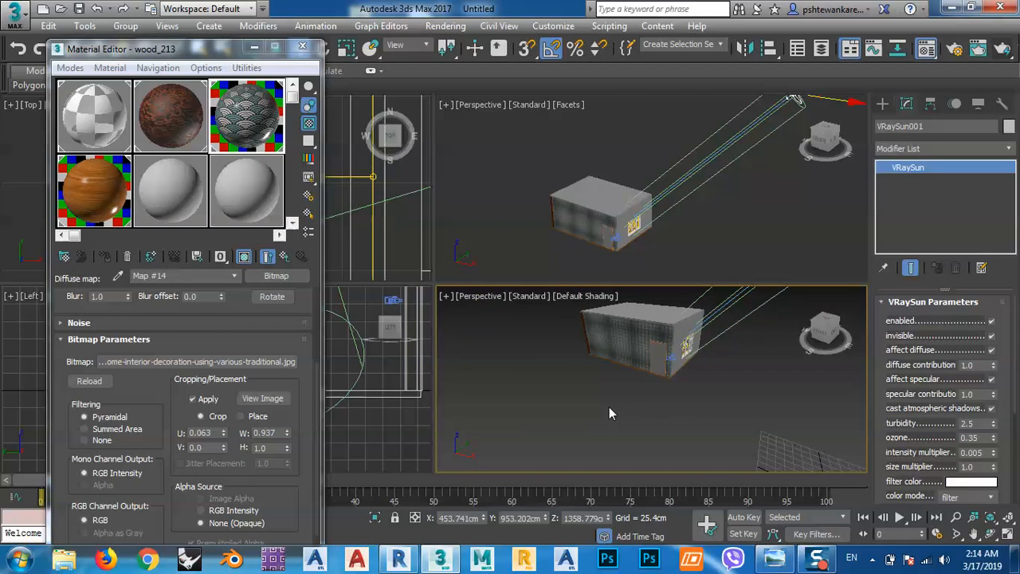
left_click(606, 409)
key("c")
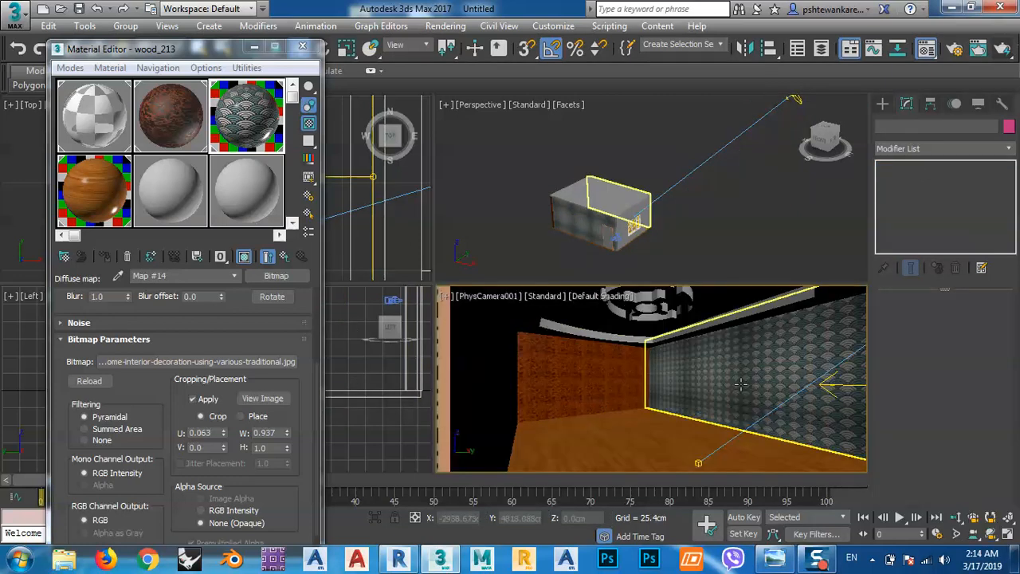
left_click(174, 128)
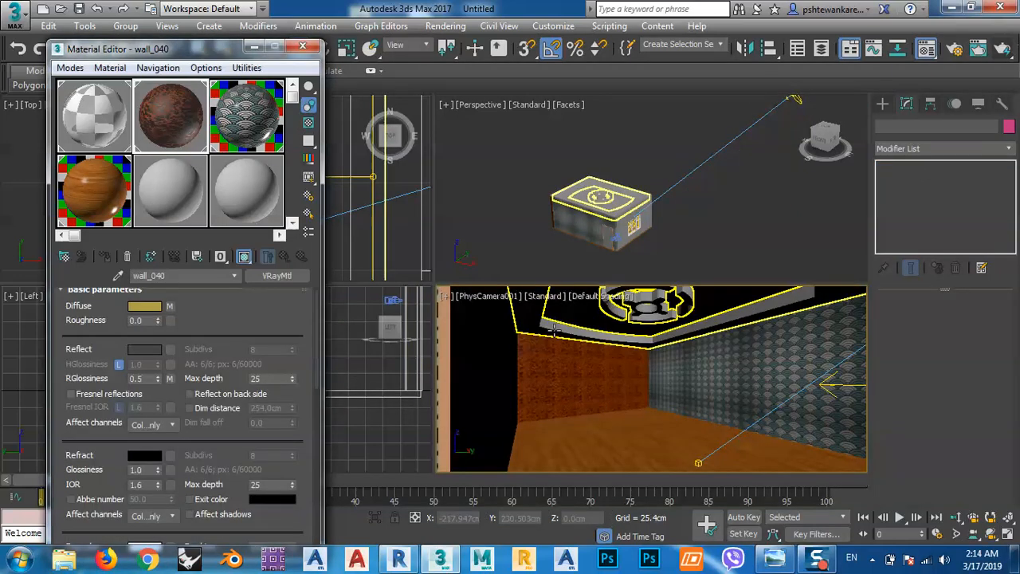
left_click(578, 371)
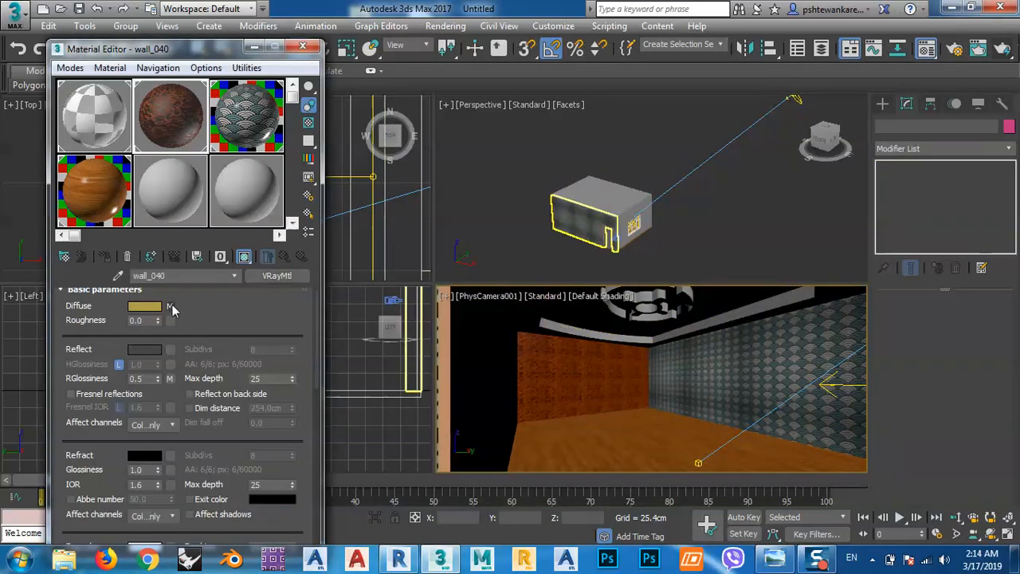
left_click(171, 307)
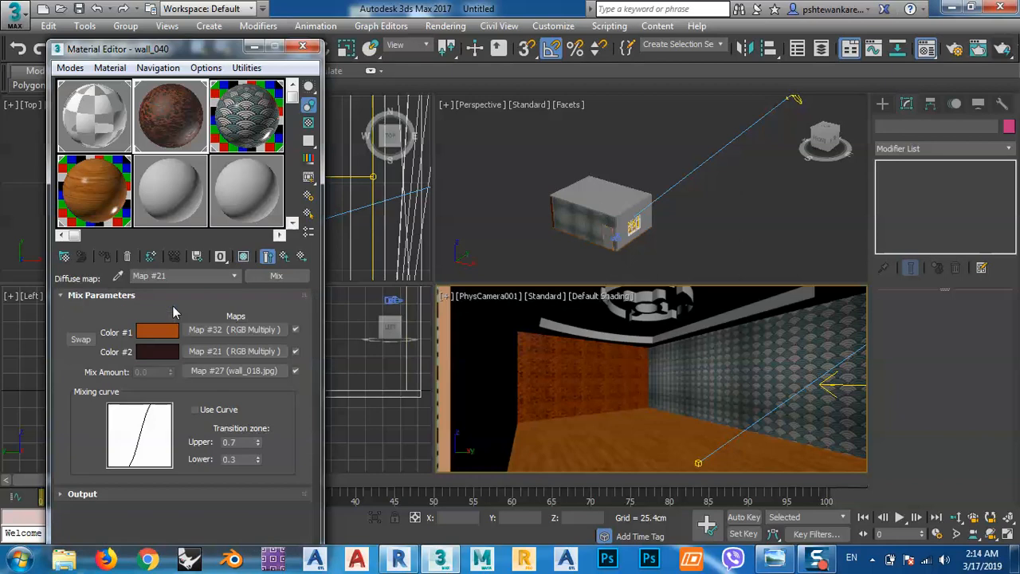
left_click(271, 275)
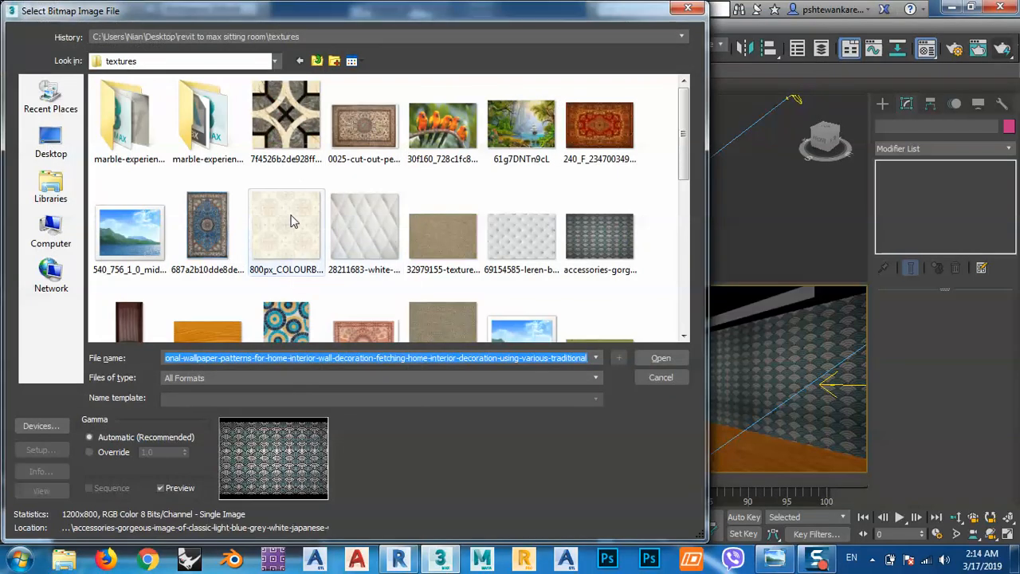
left_click(442, 233)
scroll(442, 230, "down", 8)
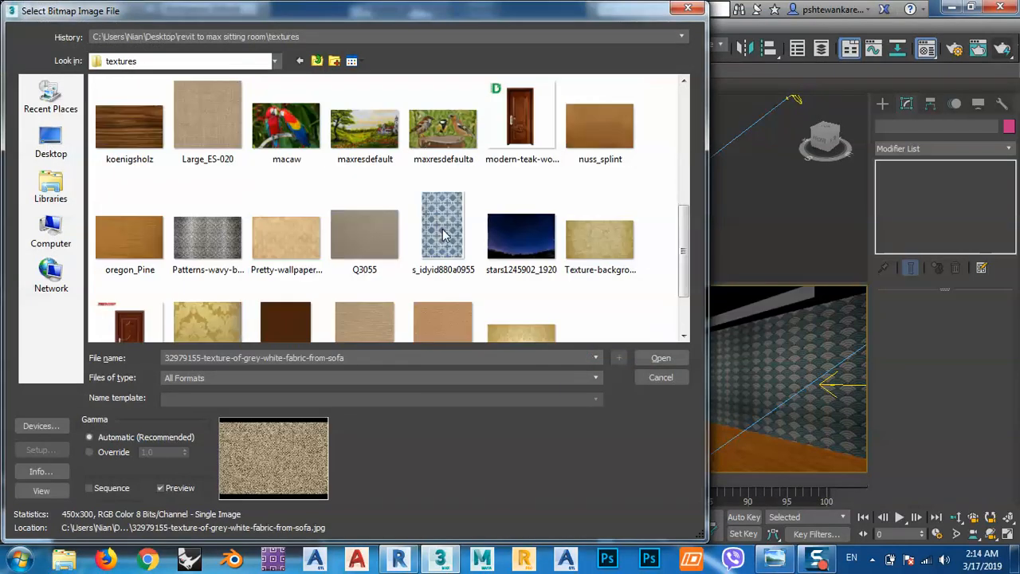
double_click(436, 251)
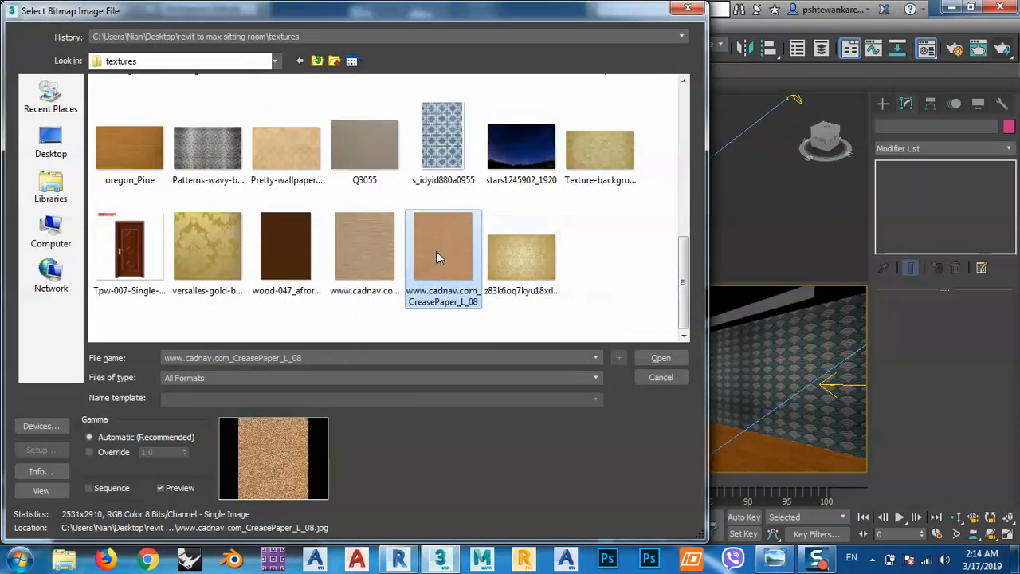
left_click(522, 360)
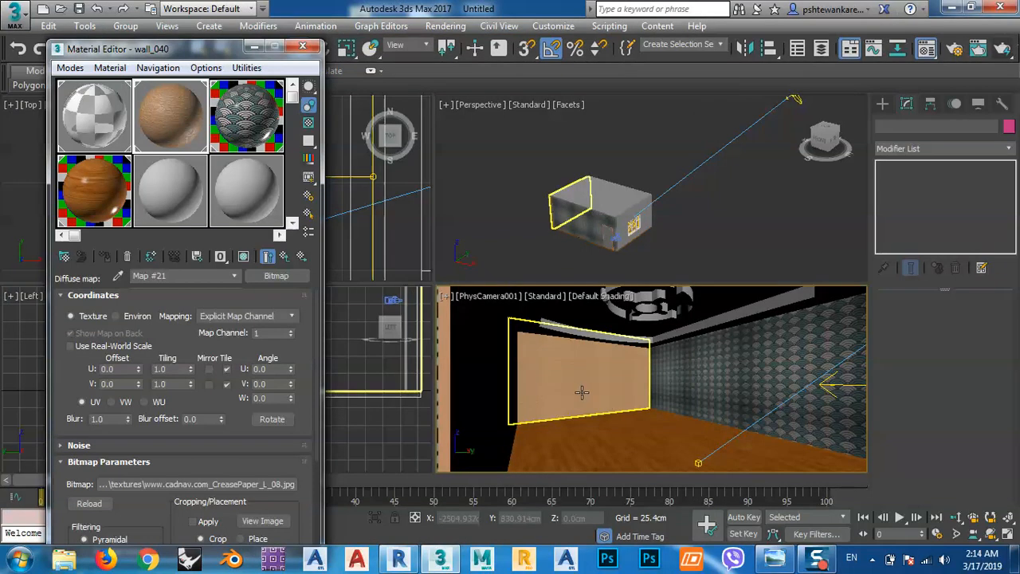
Render the PhysCamera001 view, stop the render early, and close the frame buffer and Material Editor.
right_click(731, 349)
left_click(1002, 49)
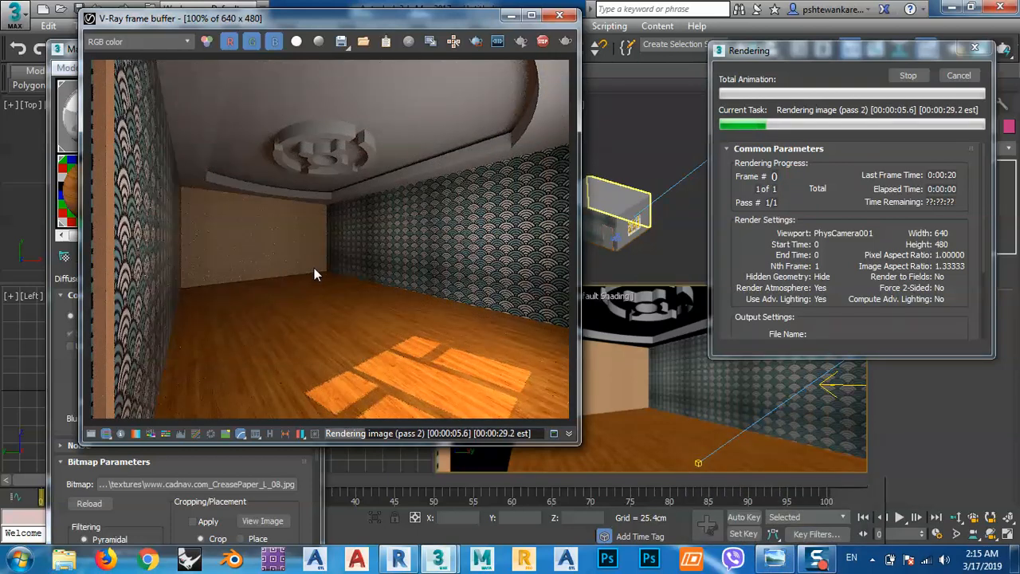
left_click(915, 76)
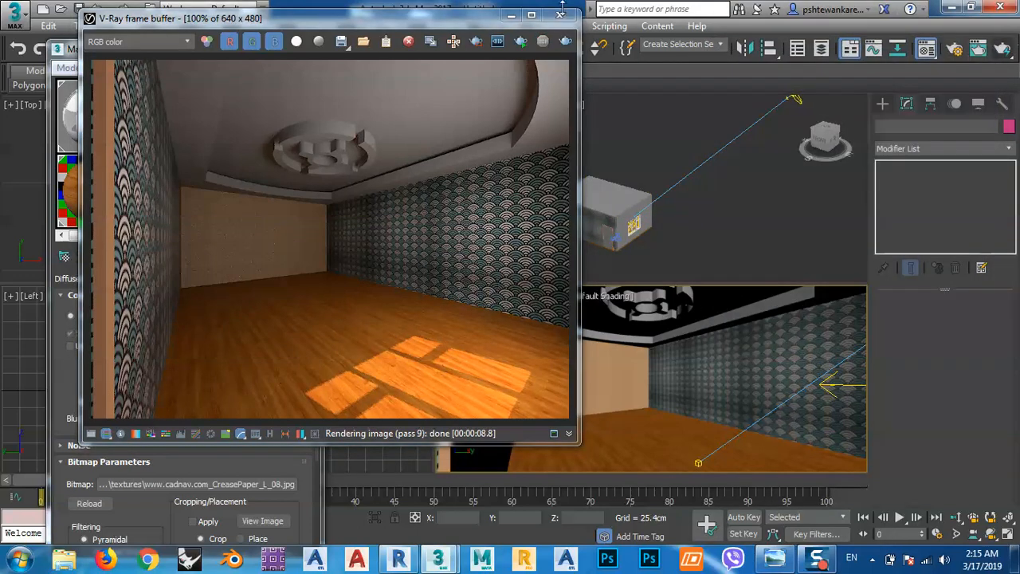
left_click(561, 14)
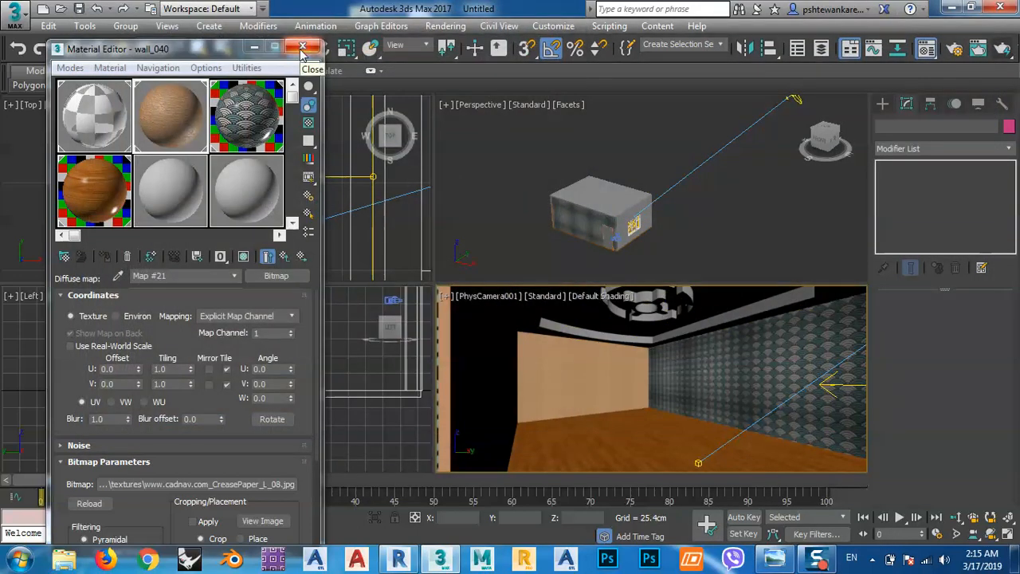
left_click(302, 50)
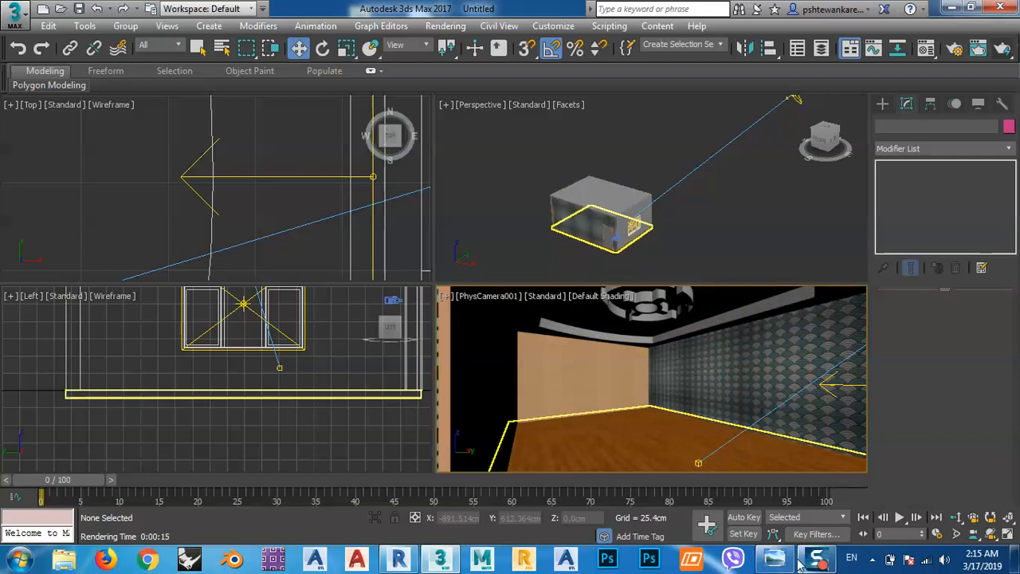
mouse_move(808, 564)
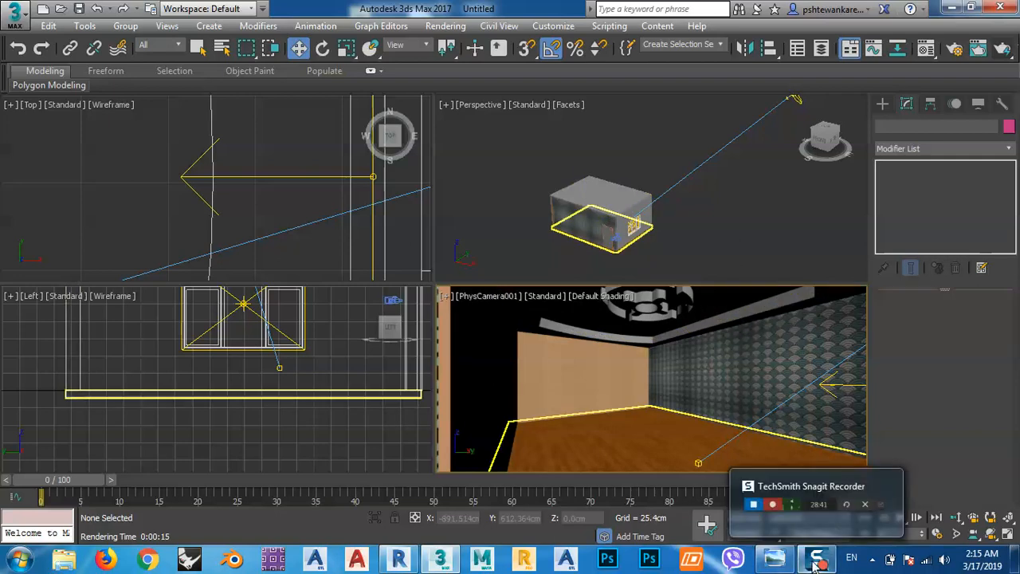